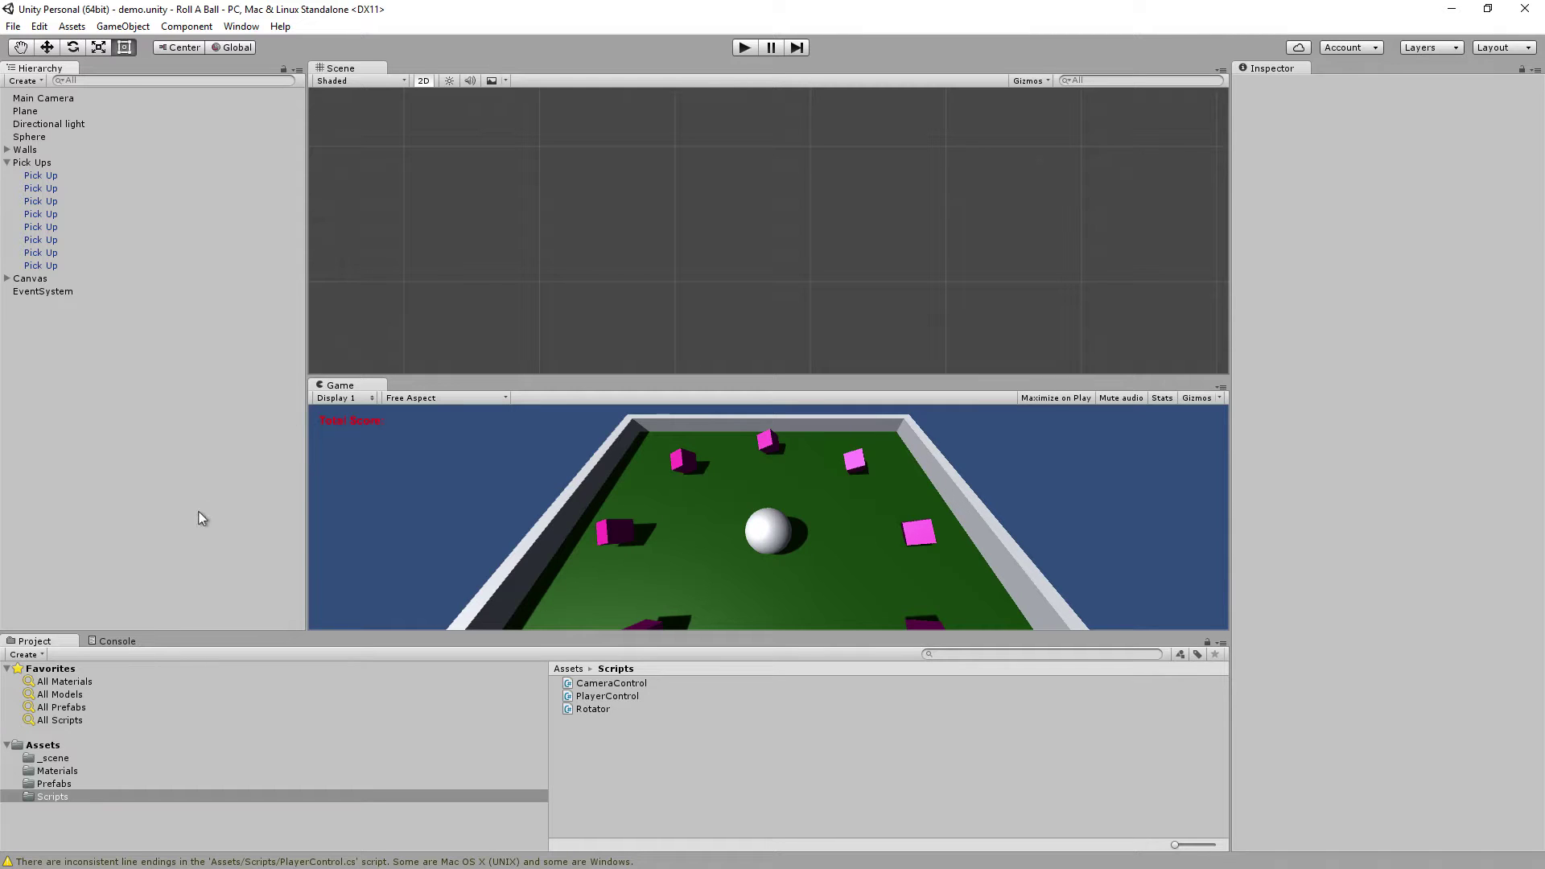
# Create an empty GameObject named GUIScriptHolder in the Hierarchy and drag a script onto it
pyautogui.rightClick(117, 359)
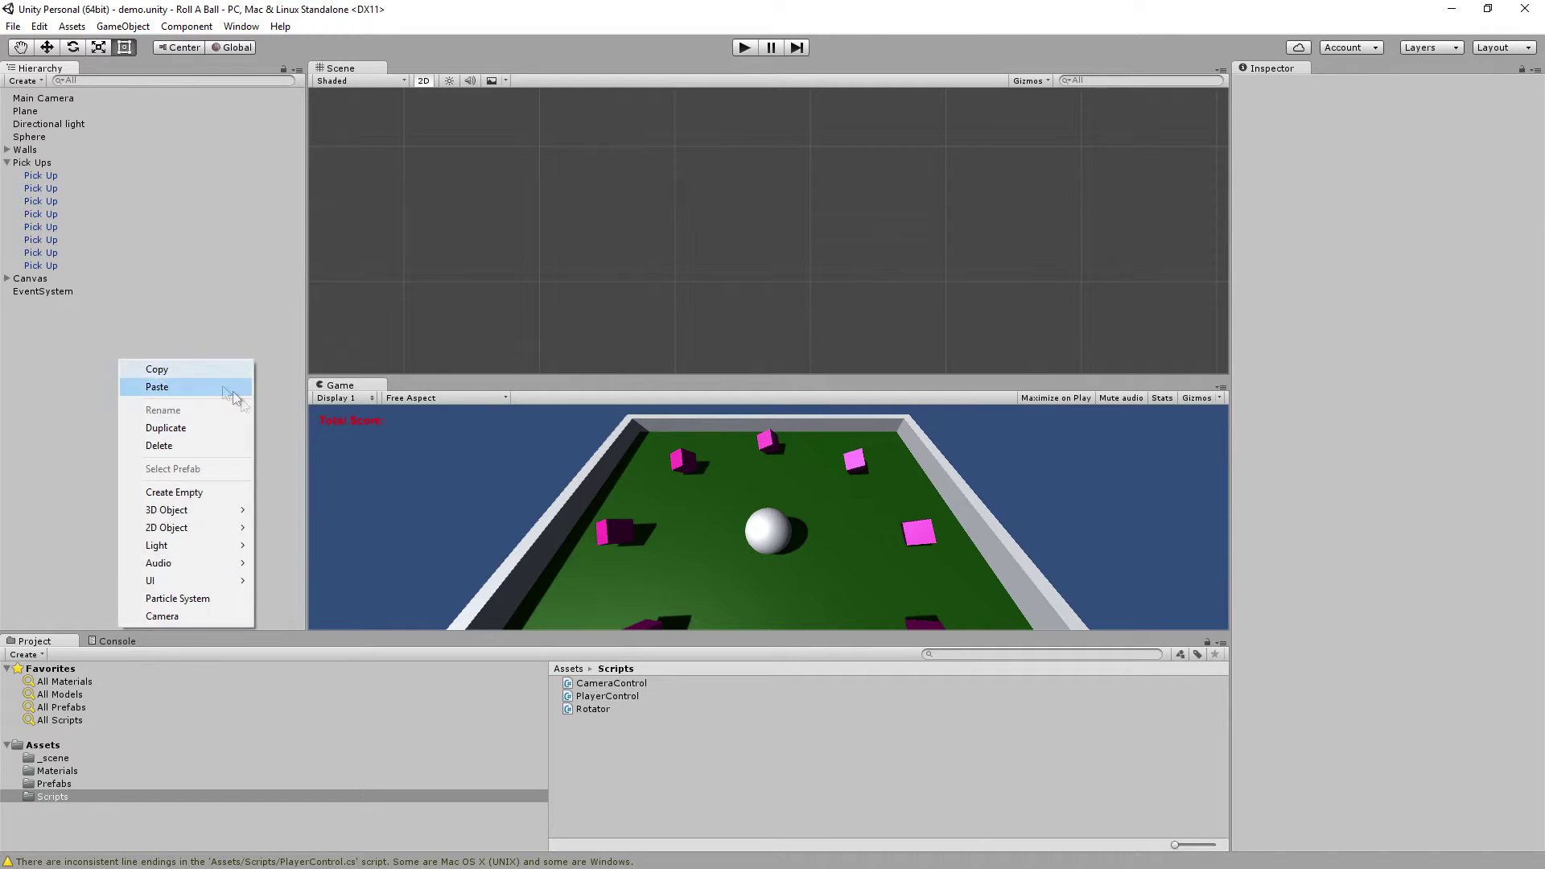
pyautogui.click(220, 491)
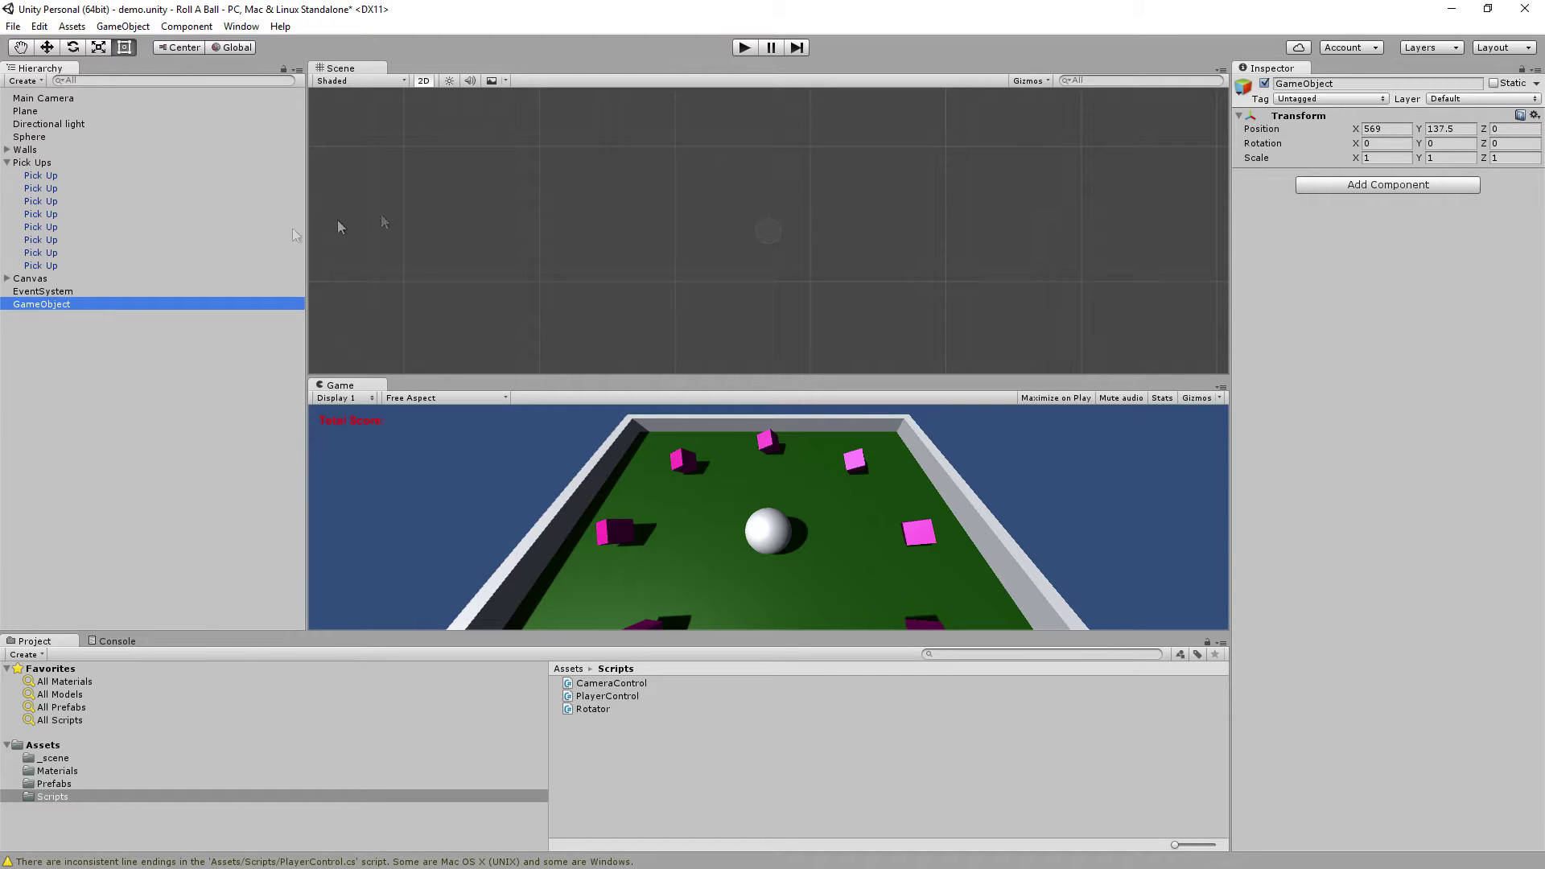
pyautogui.click(1351, 84)
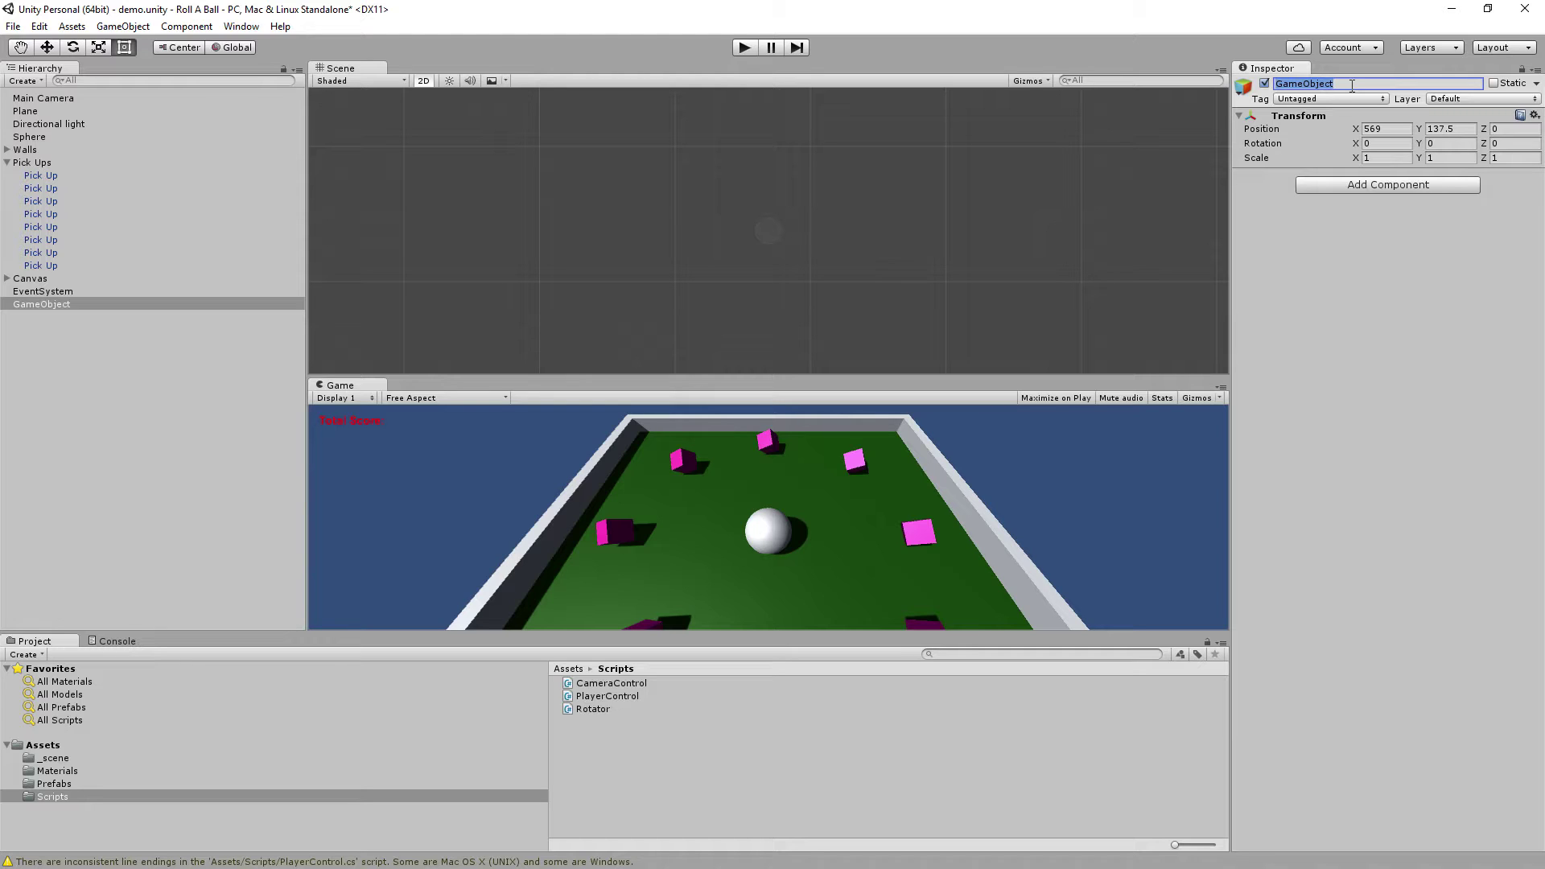
pyautogui.write('GUIScriptHolder')
pyautogui.press('Return')
pyautogui.moveTo(593, 706)
pyautogui.mouseDown()
pyautogui.moveTo(119, 307)
pyautogui.moveTo(217, 386)
pyautogui.mouseUp()
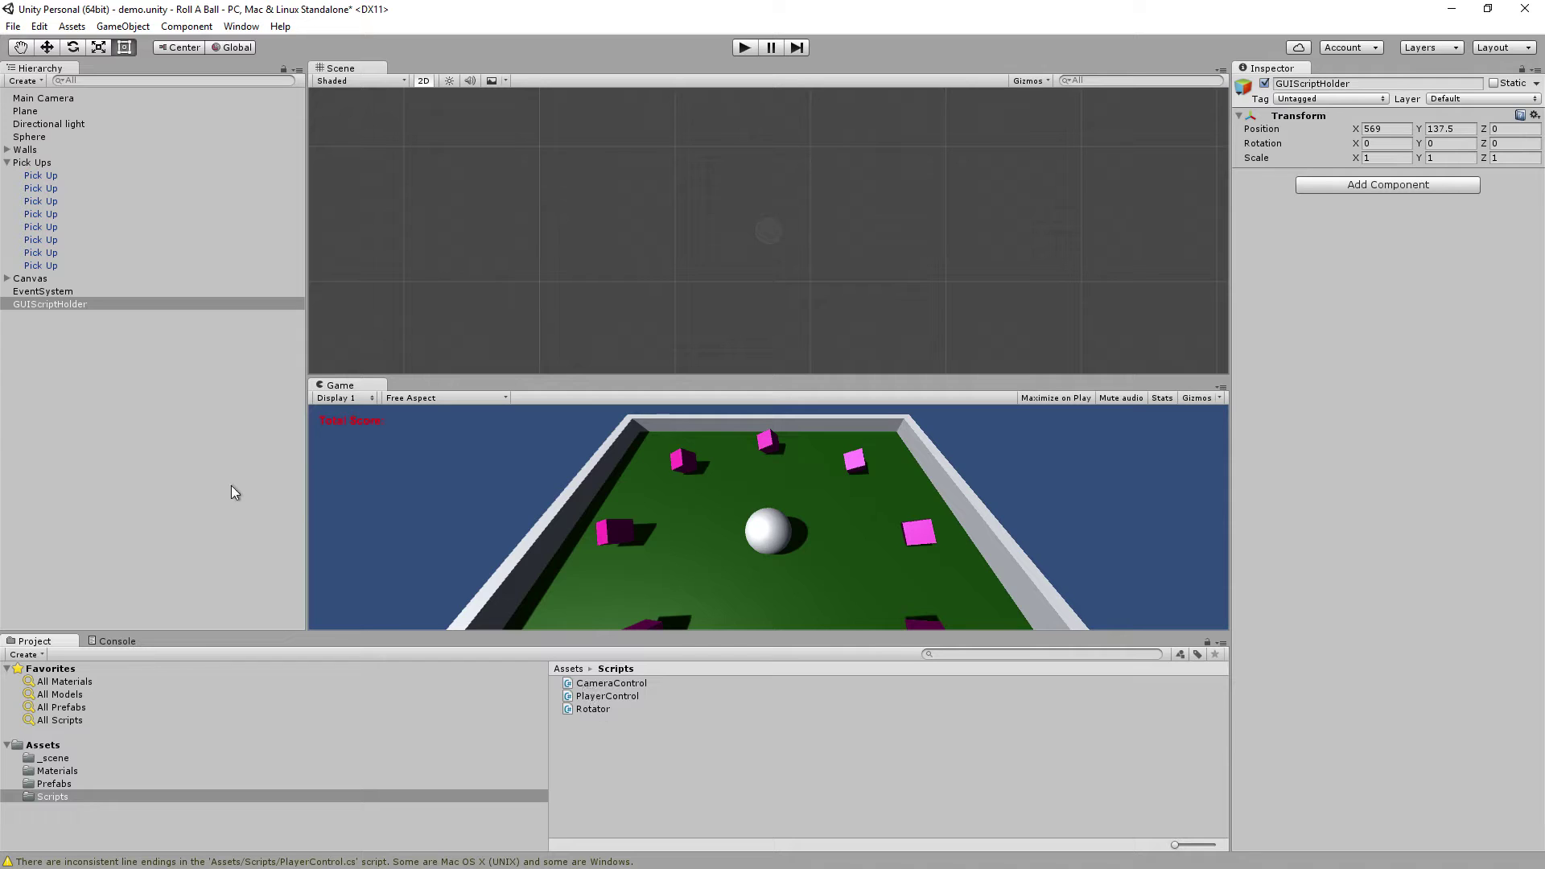
pyautogui.click(210, 466)
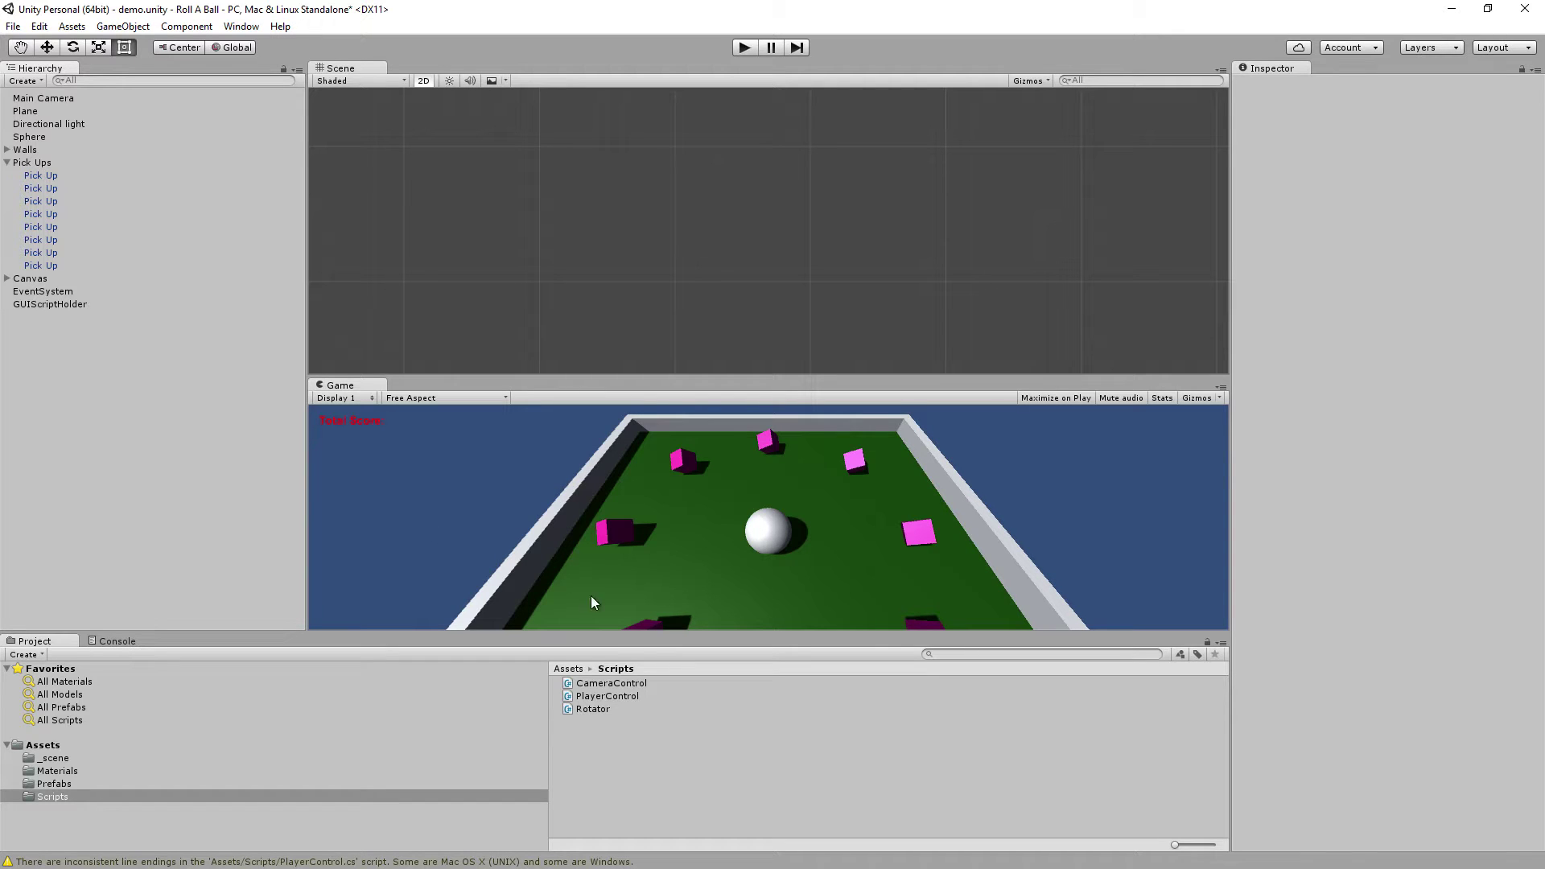
# Browse the Prefabs, Materials and Scripts folders, then find CameraControl's scene references and inspect Main Camera
pyautogui.click(165, 782)
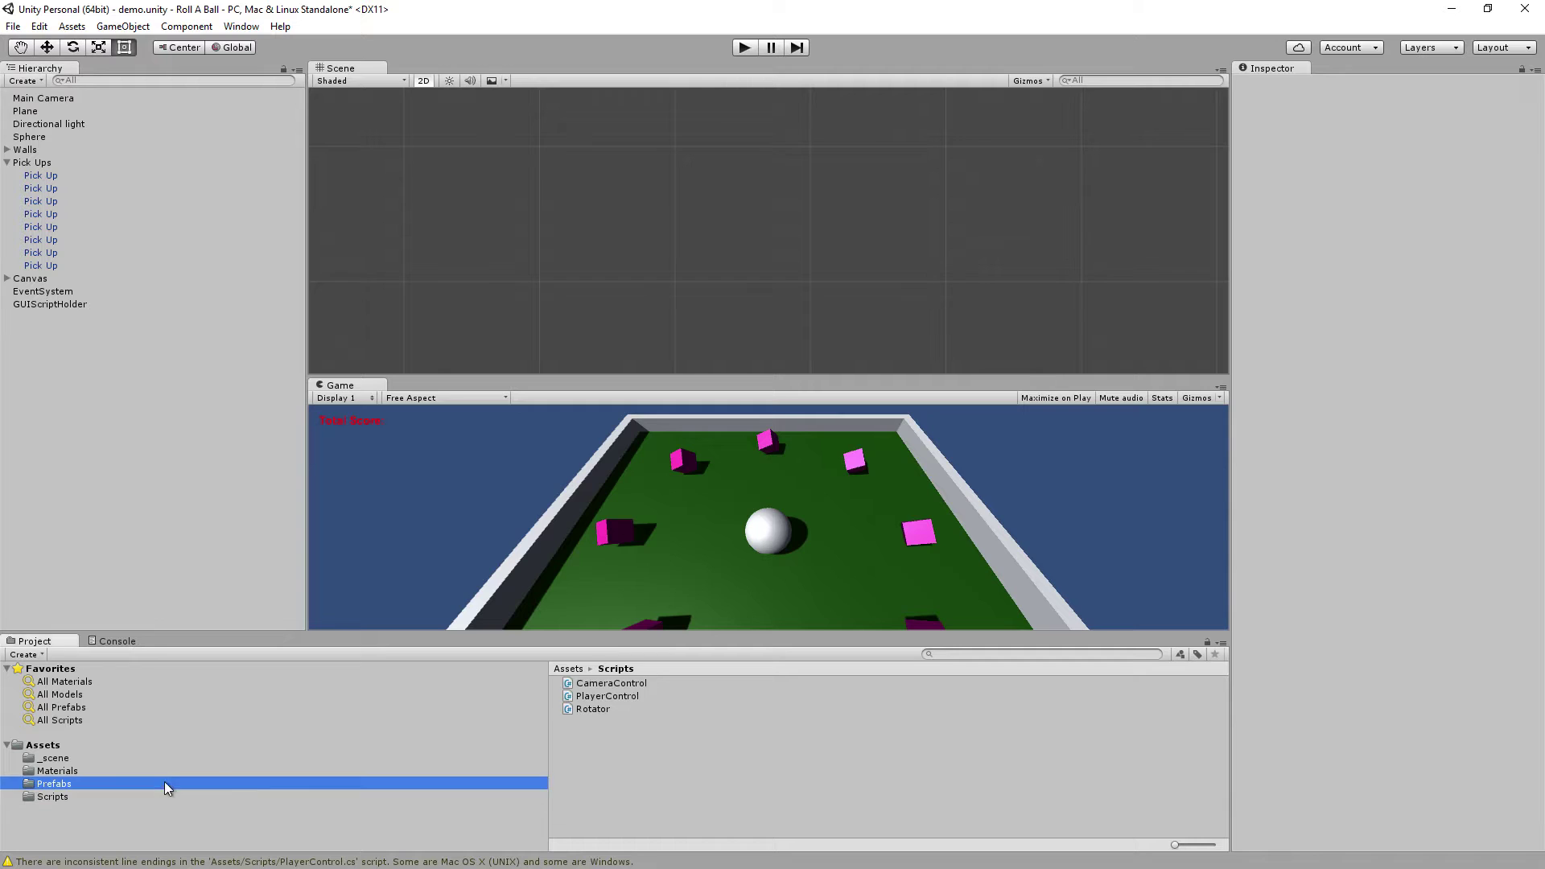
pyautogui.click(158, 797)
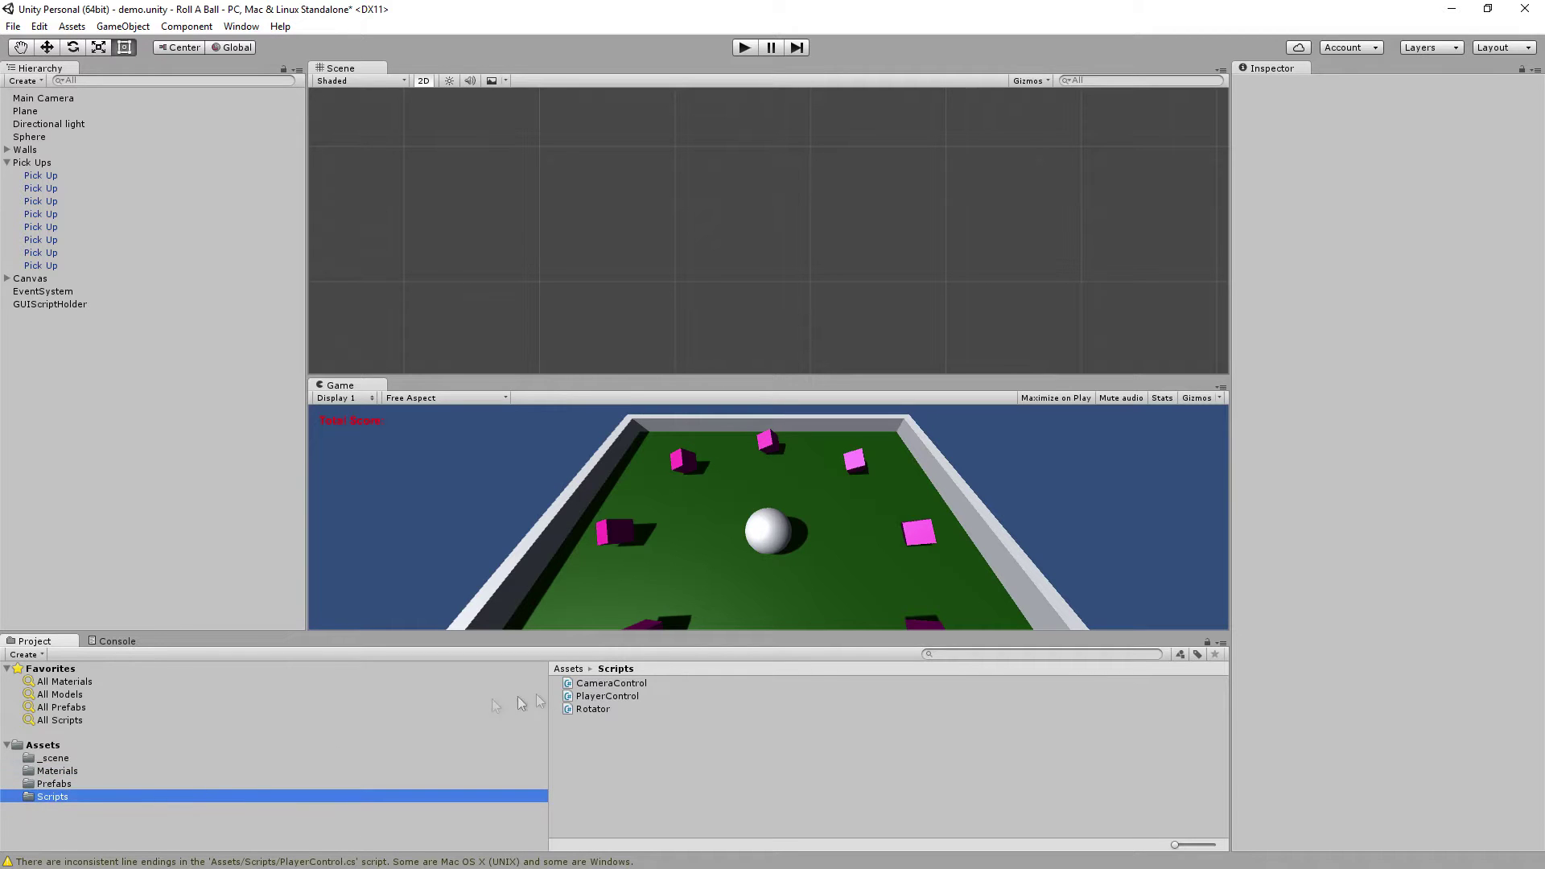
pyautogui.click(99, 770)
pyautogui.click(103, 784)
pyautogui.click(120, 770)
pyautogui.click(121, 796)
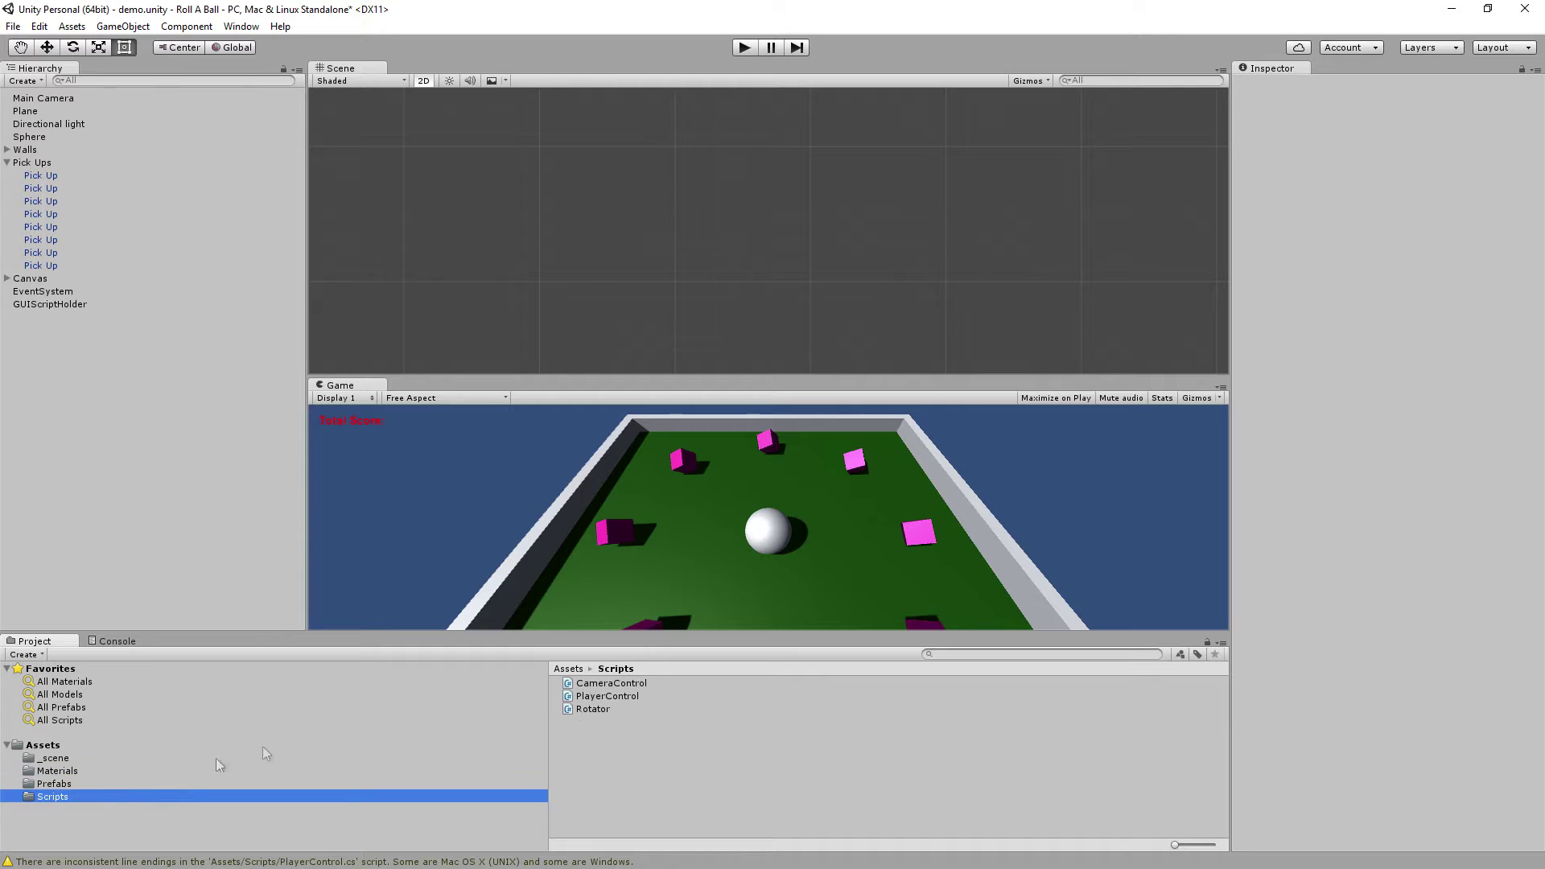
pyautogui.click(635, 682)
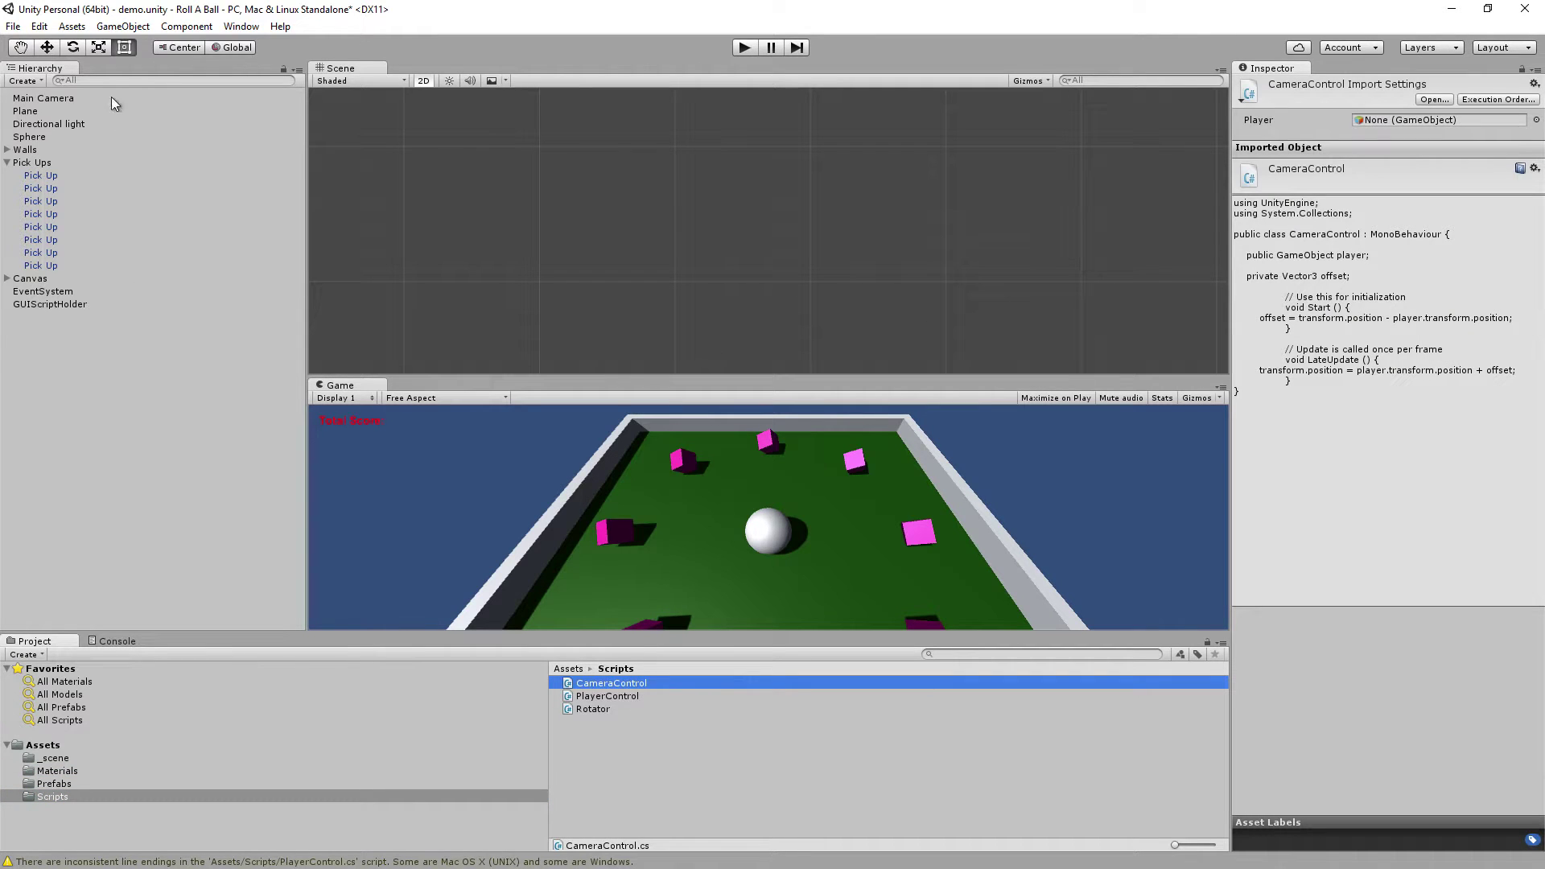
pyautogui.rightClick(585, 685)
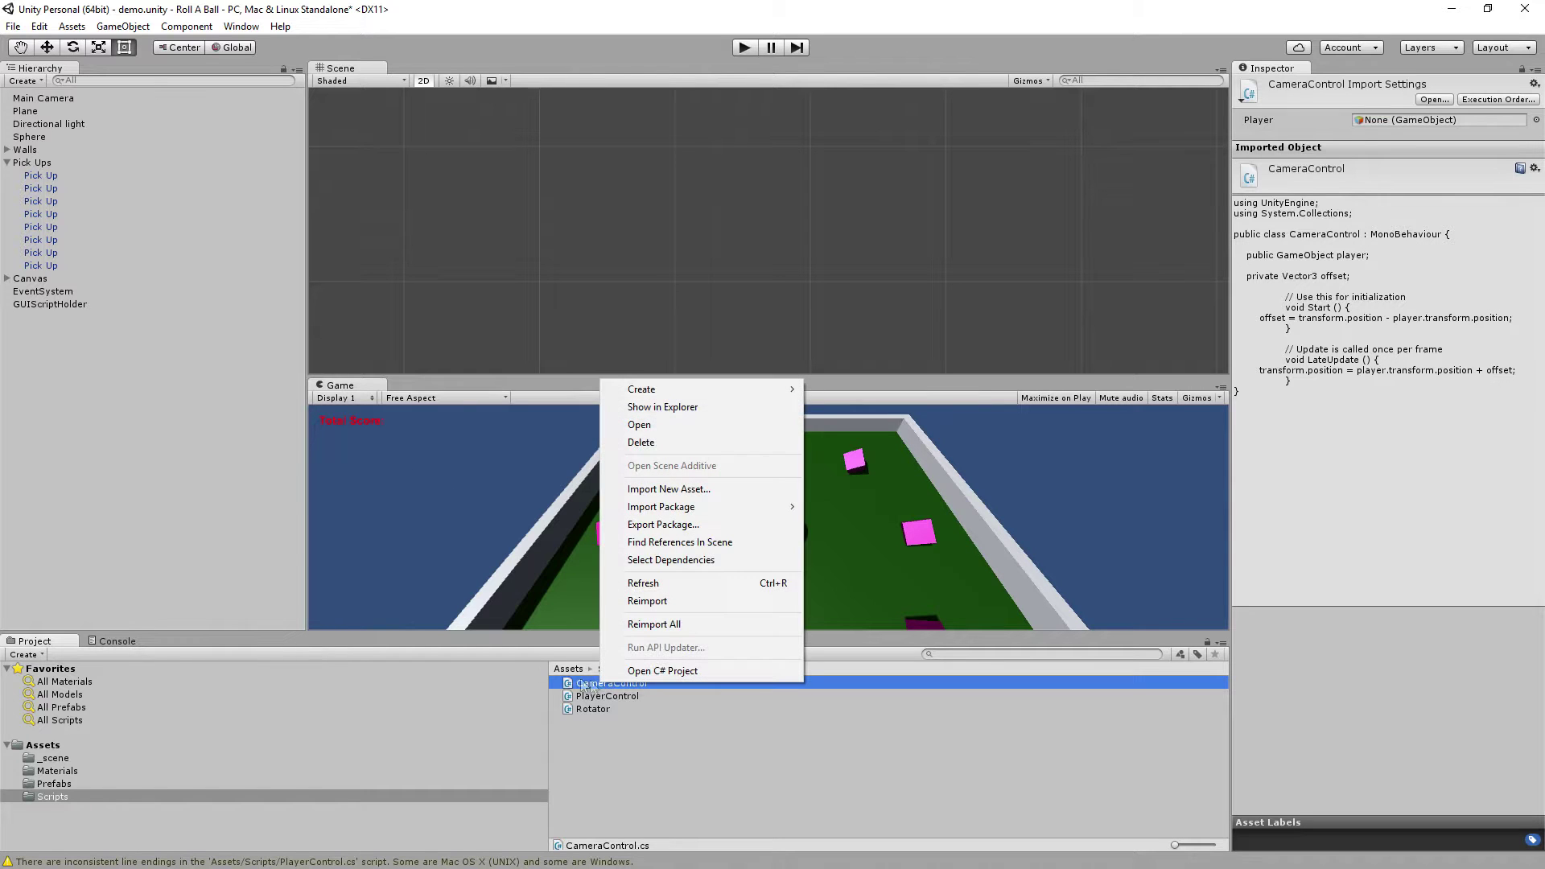
pyautogui.click(698, 543)
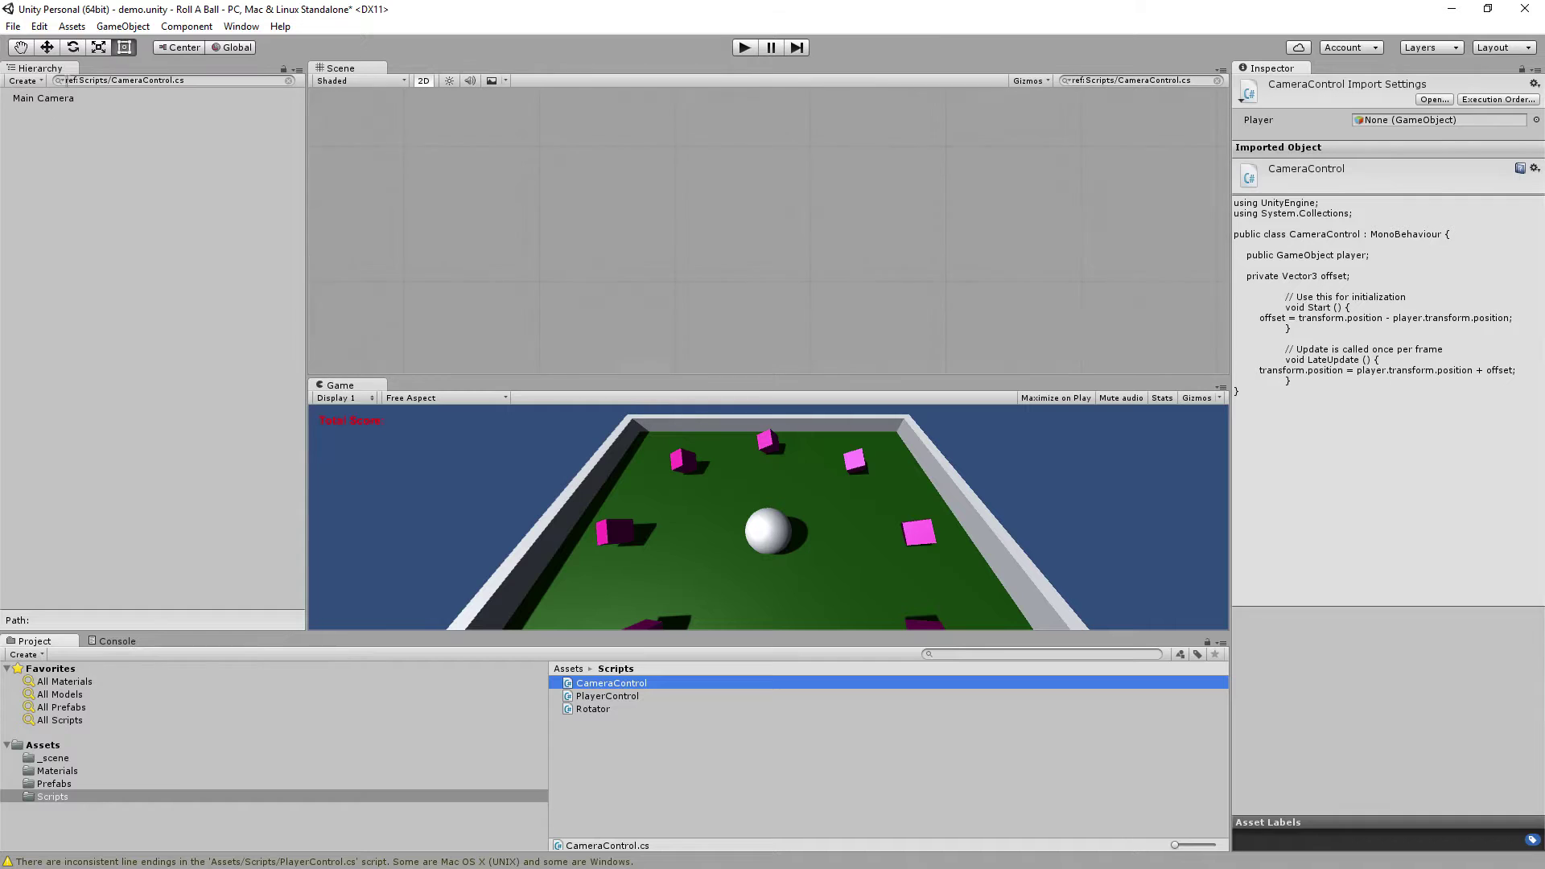
pyautogui.click(65, 100)
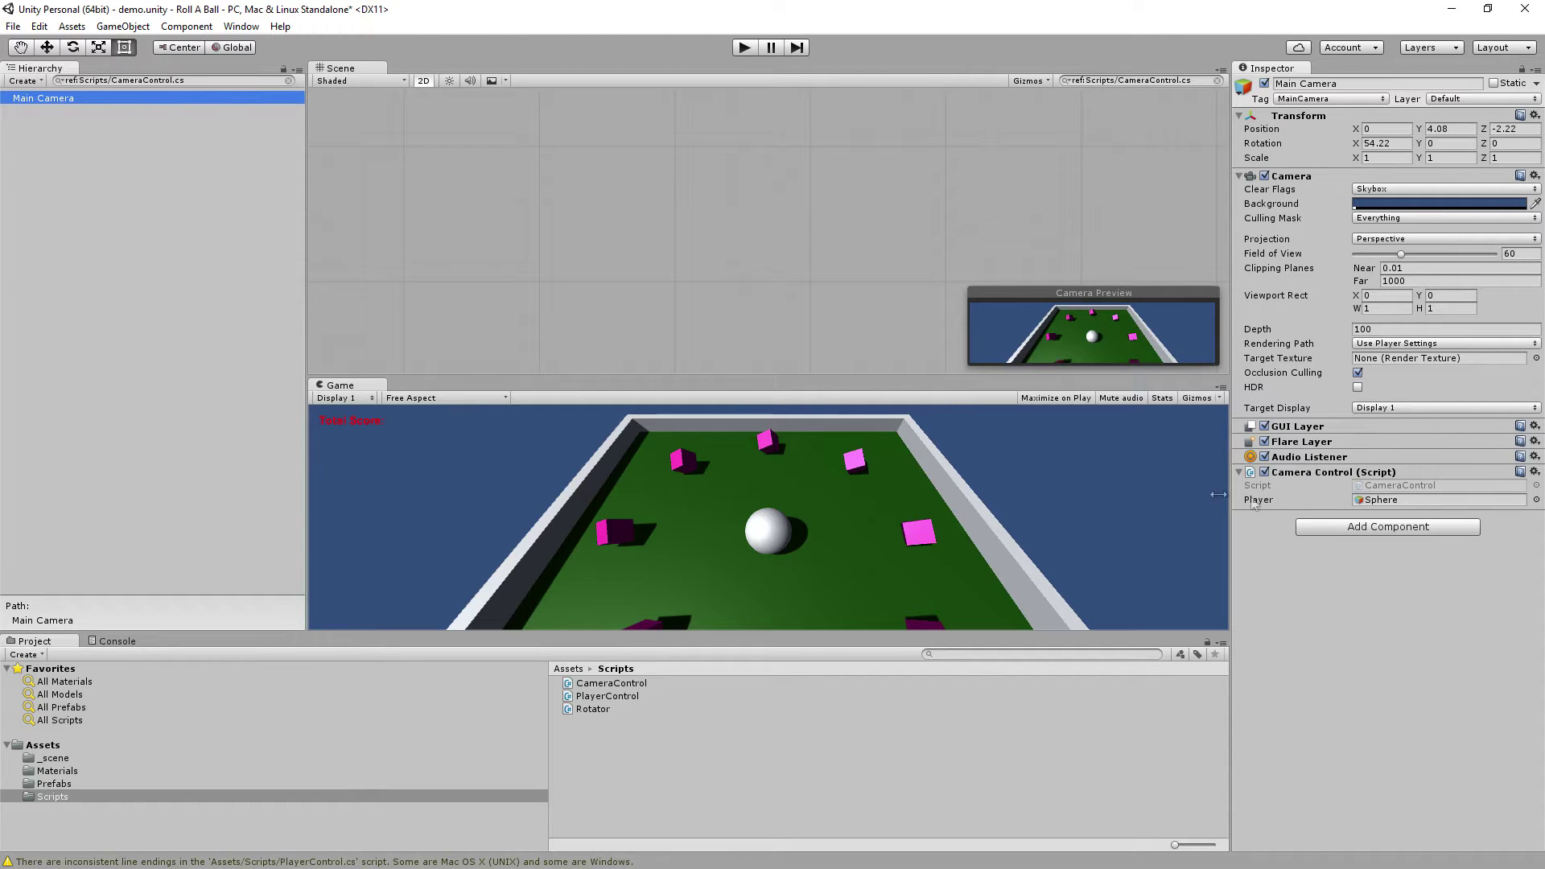
# Find the Rotator script's scene references, inspect a Pick Up object, then show the Materials folder
pyautogui.rightClick(597, 707)
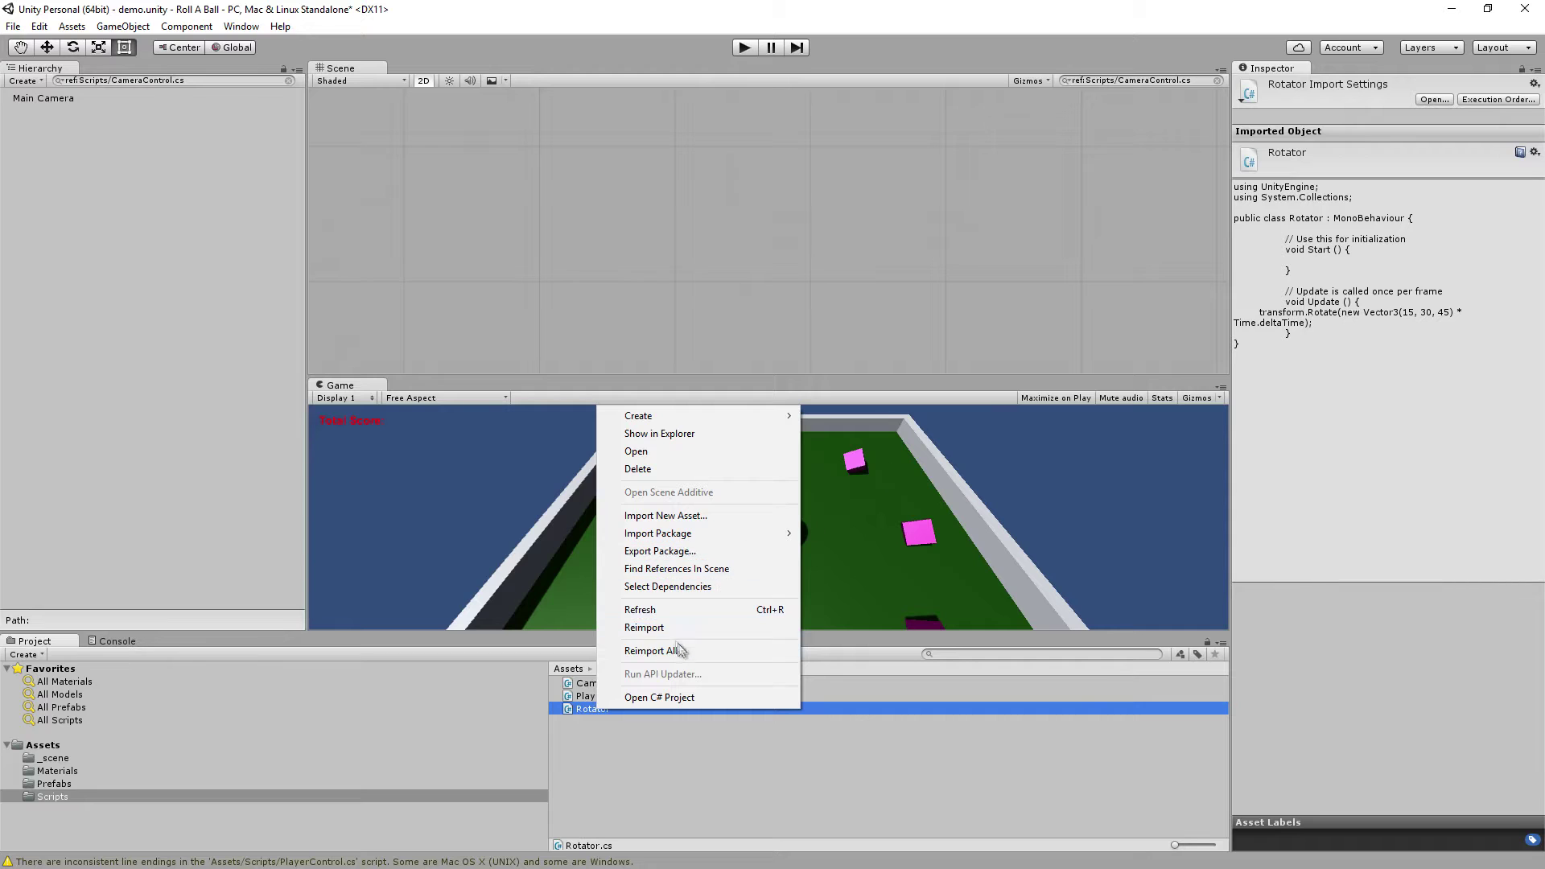
pyautogui.click(738, 568)
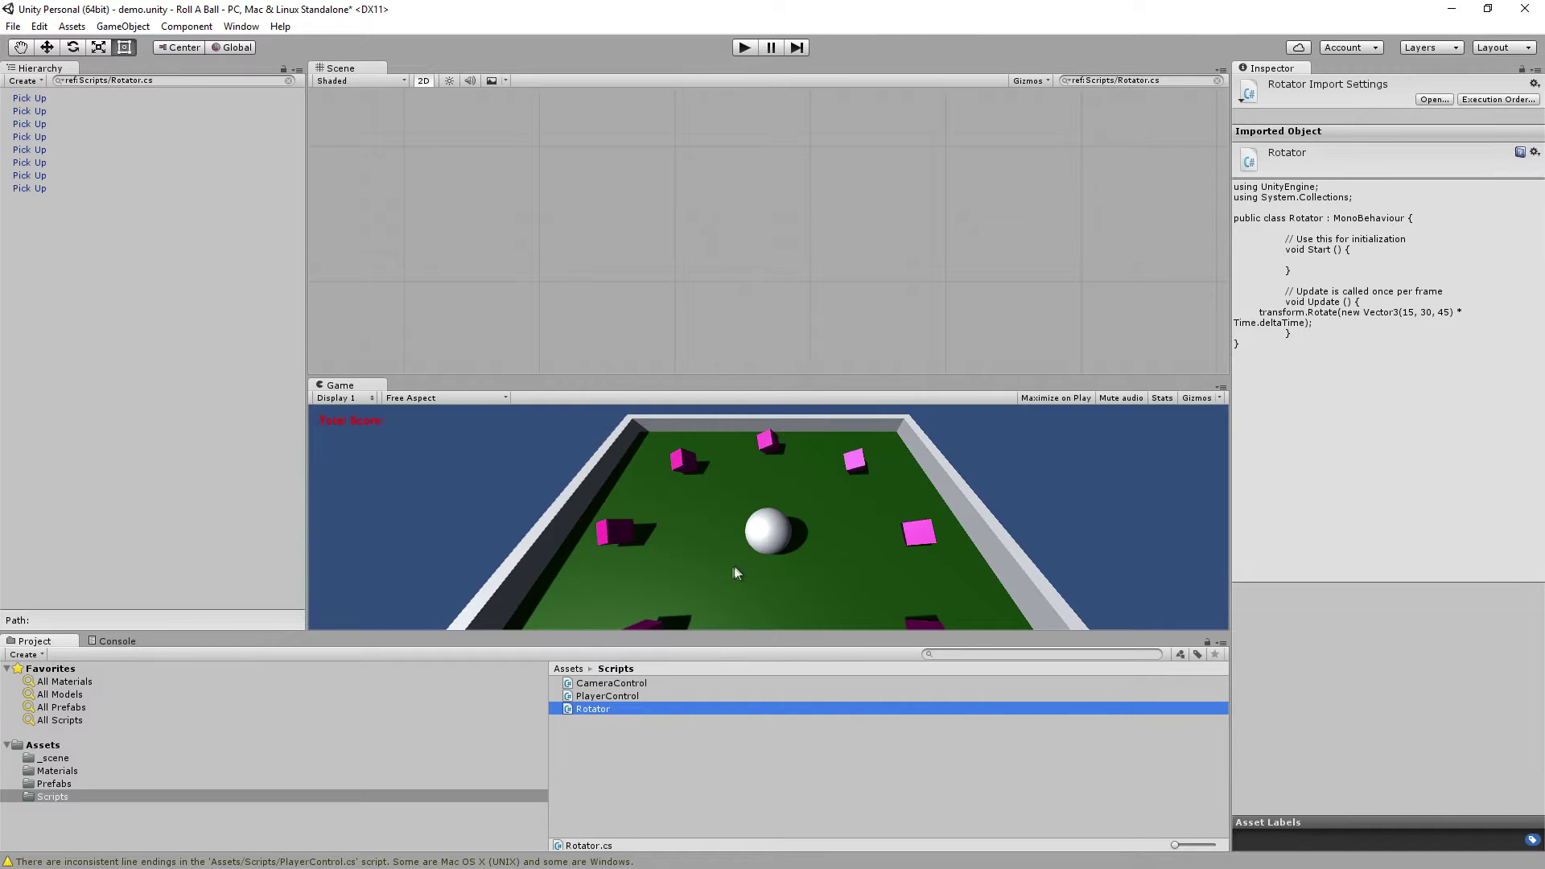
pyautogui.click(66, 175)
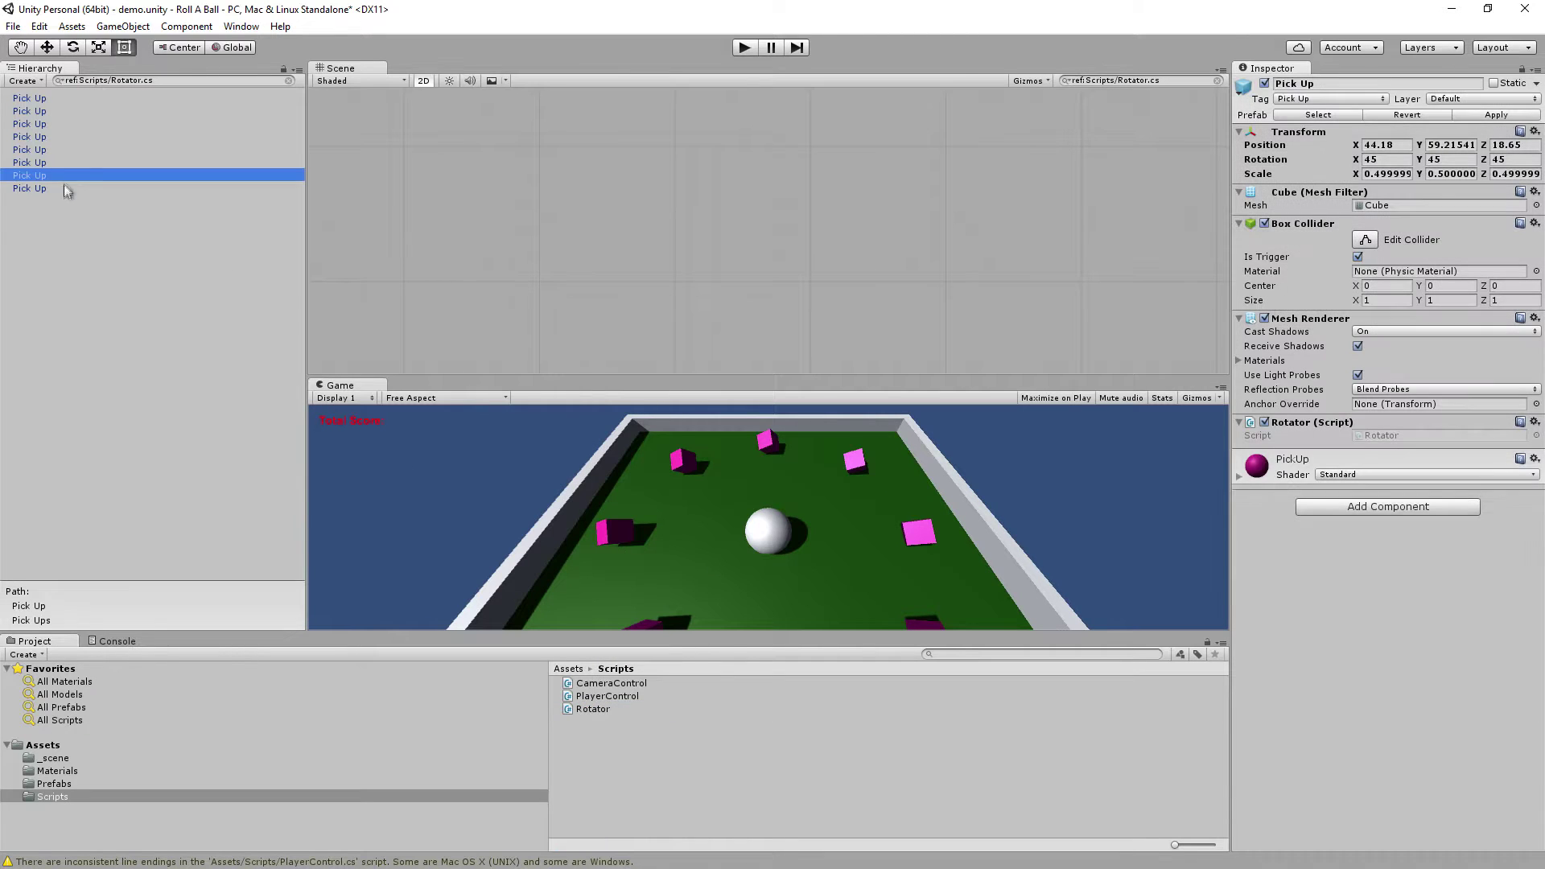
pyautogui.click(64, 98)
pyautogui.click(70, 784)
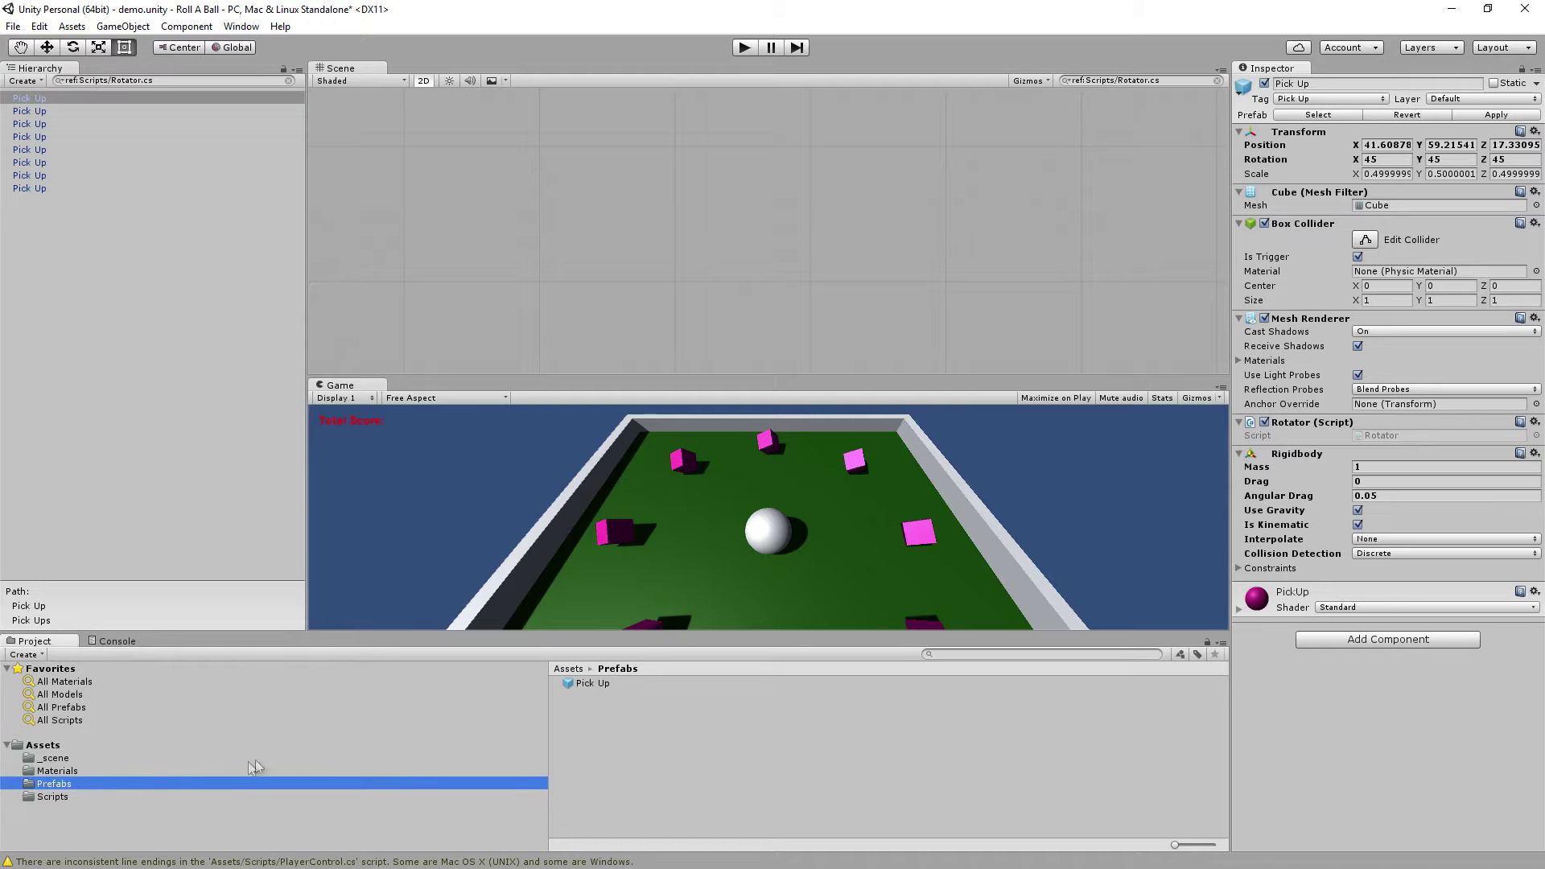
pyautogui.click(165, 771)
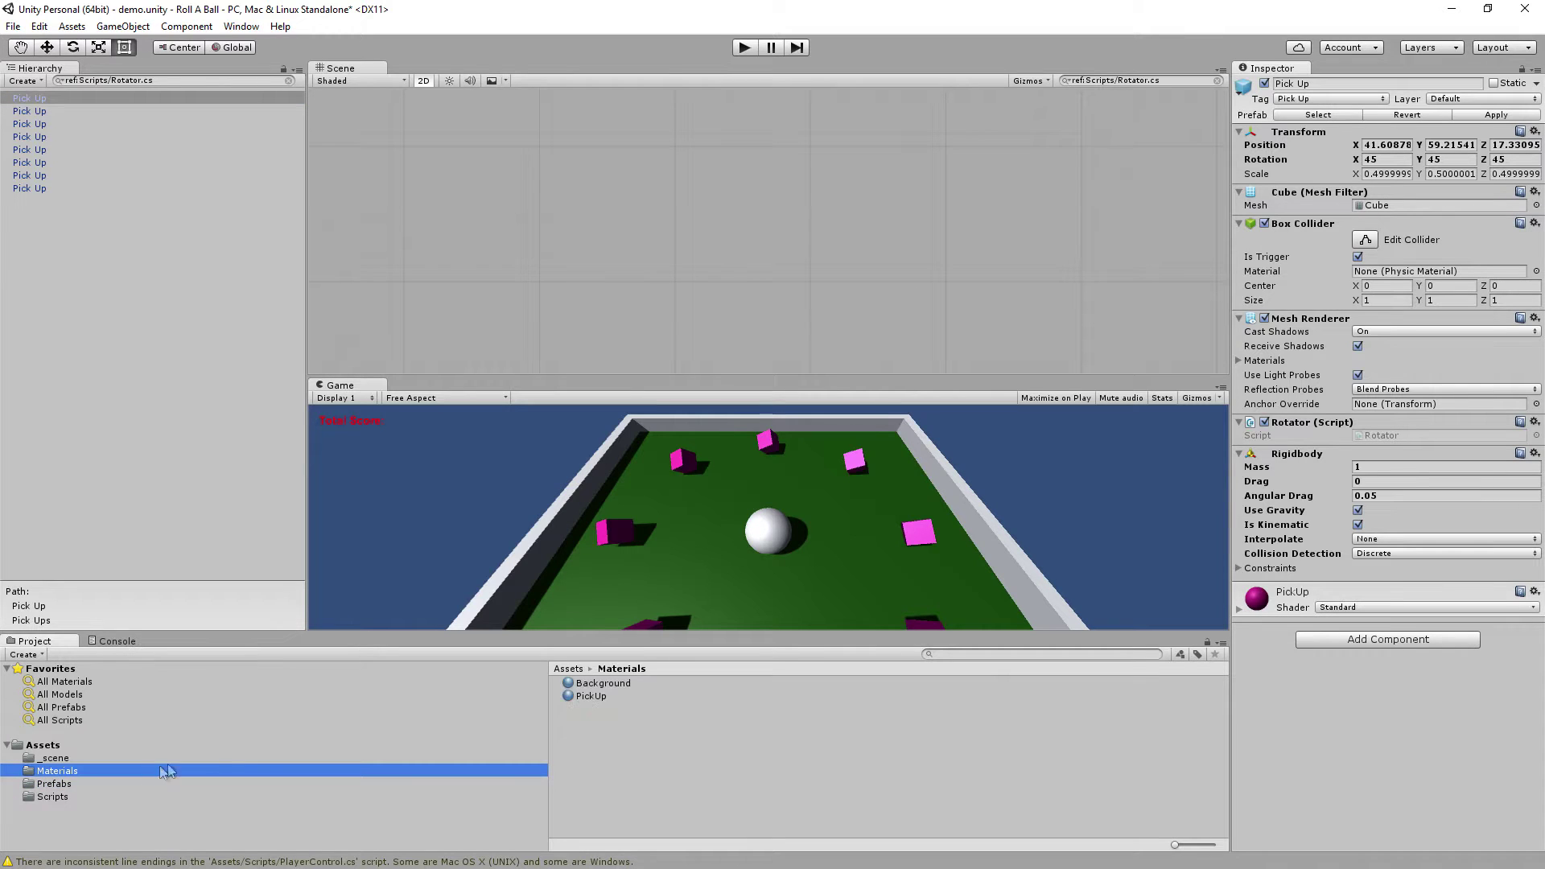
# Find the scene references to the Background material, inspect the Plane, then clear the filter
pyautogui.rightClick(606, 683)
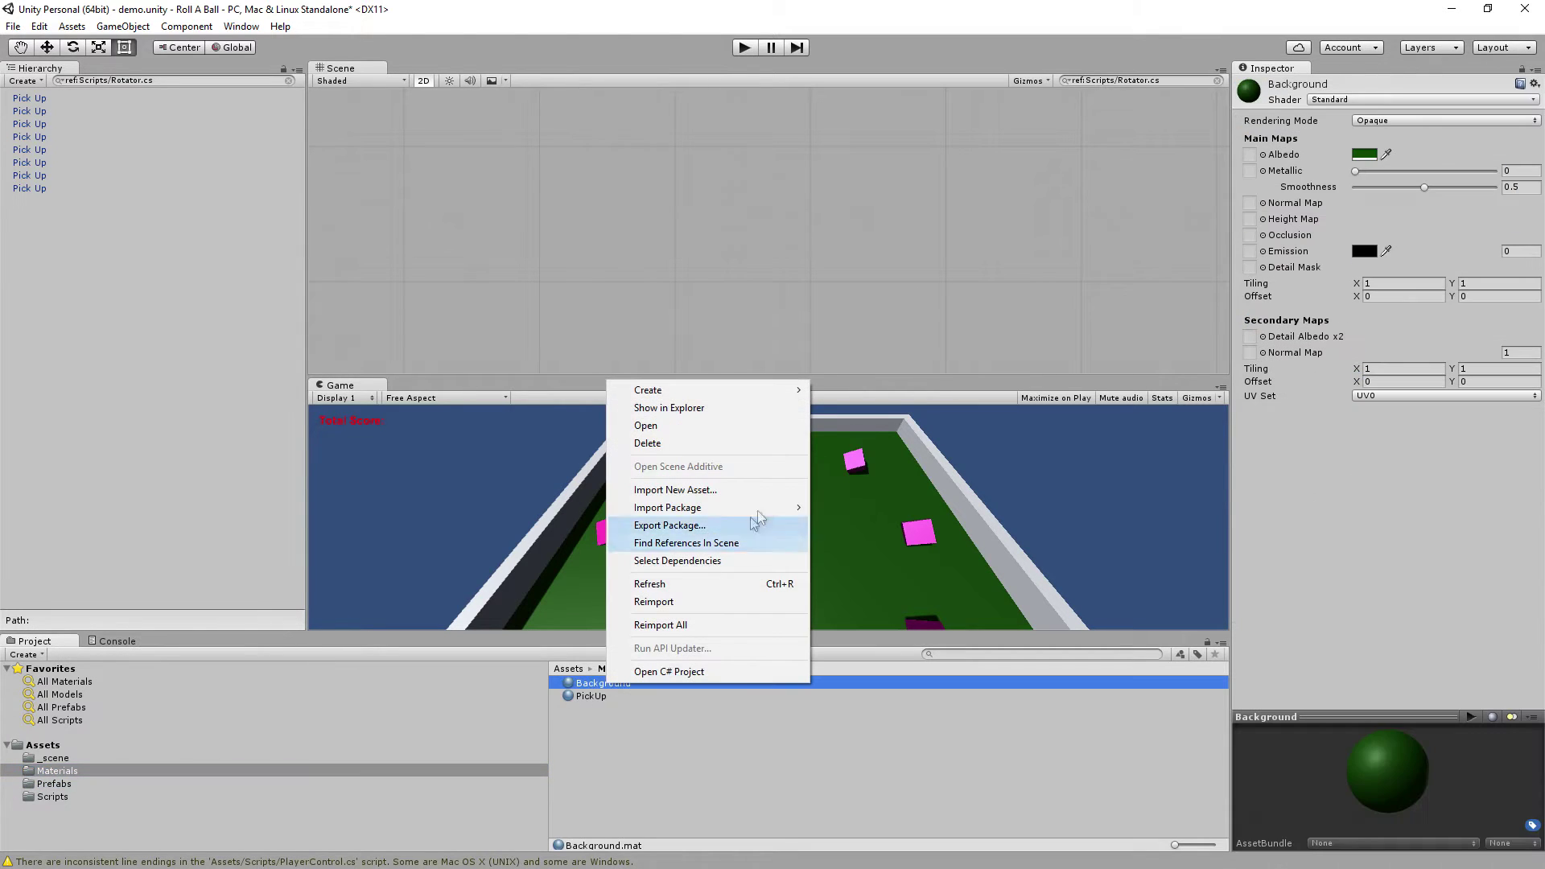
pyautogui.click(724, 543)
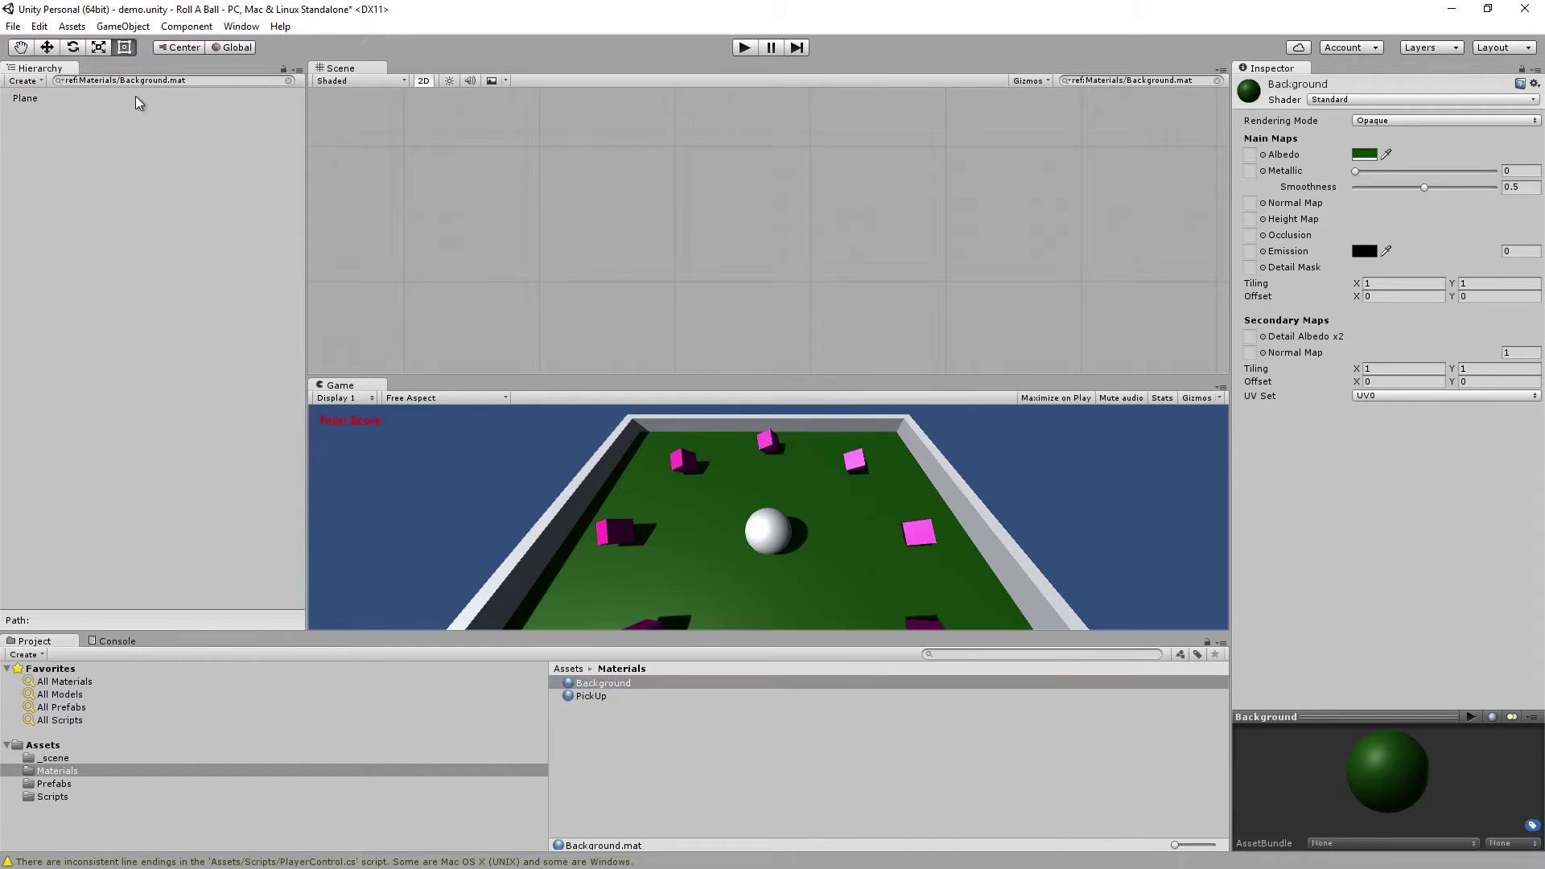
pyautogui.click(139, 98)
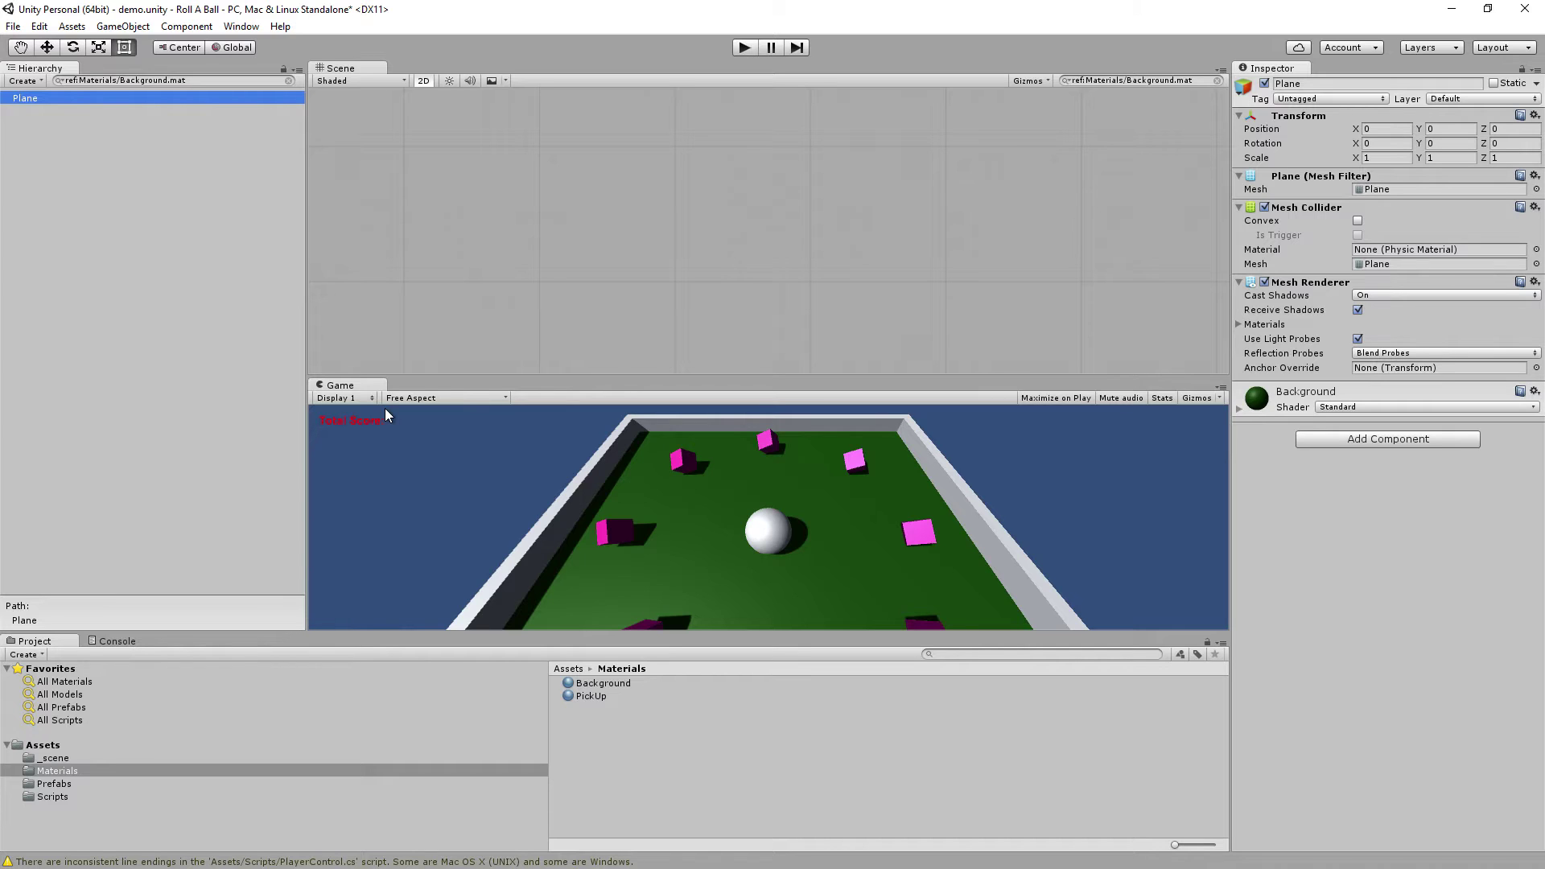
pyautogui.click(286, 81)
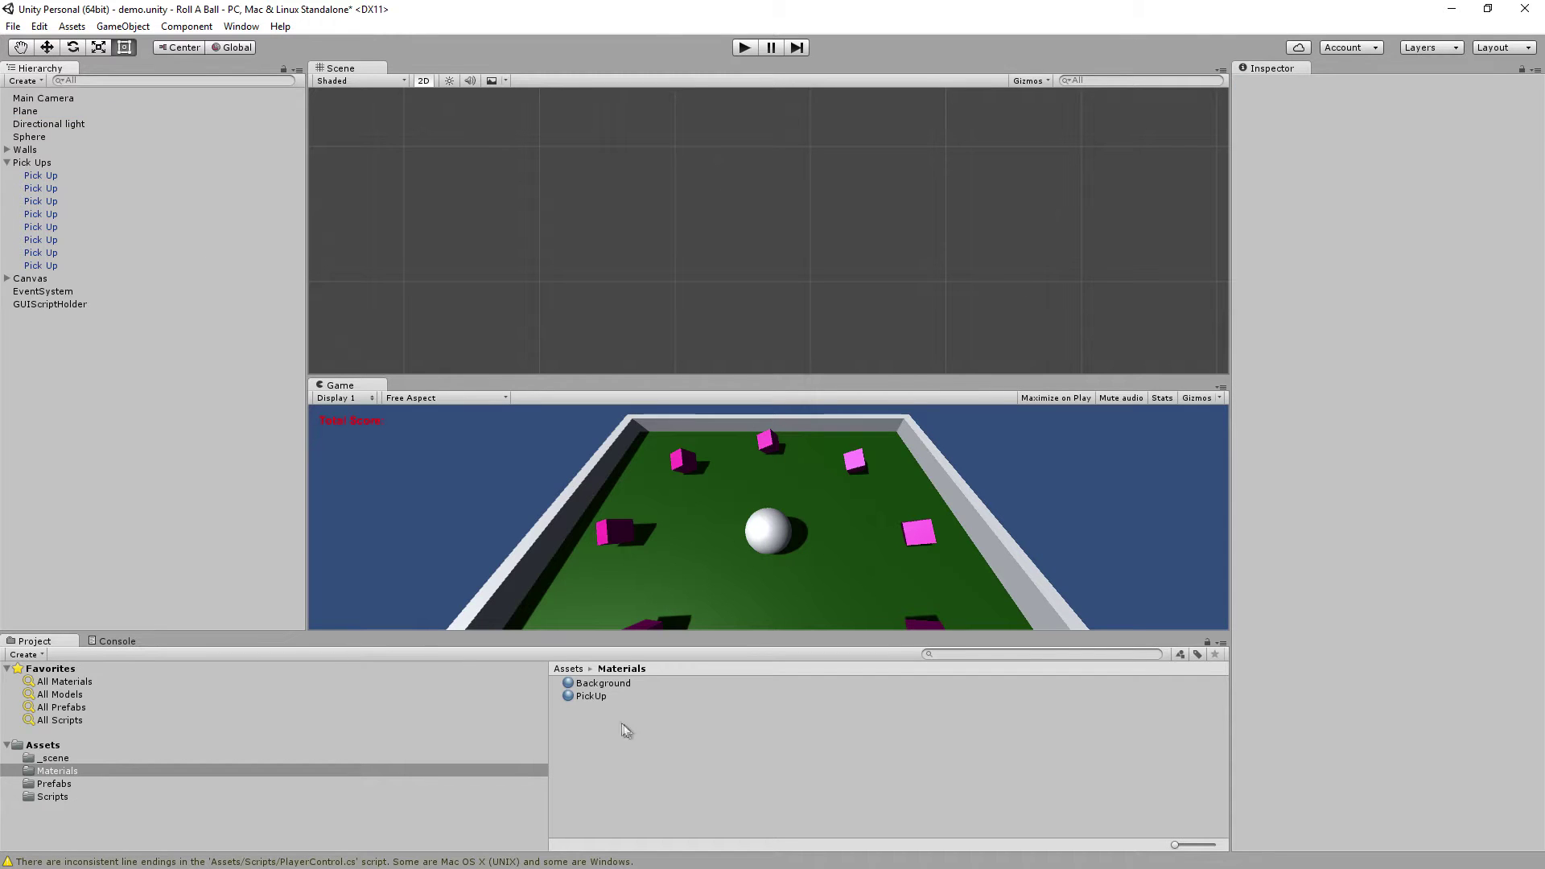
# Duplicate the PickUp material several times to make the PickUp 1–4 copies
pyautogui.rightClick(573, 723)
pyautogui.click(575, 723)
pyautogui.click(580, 697)
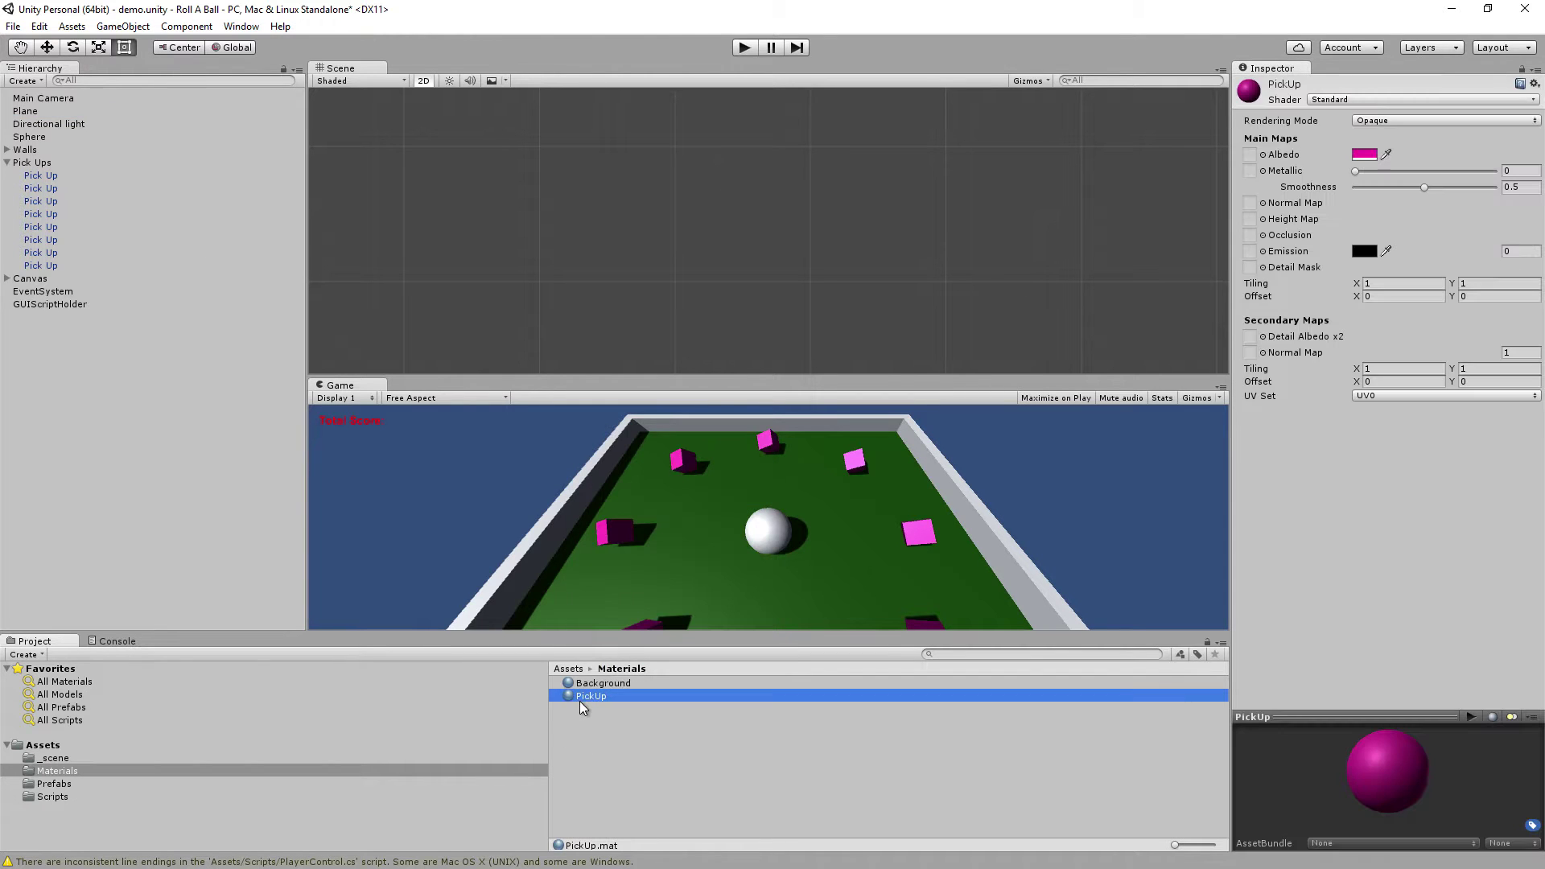
pyautogui.click(595, 722)
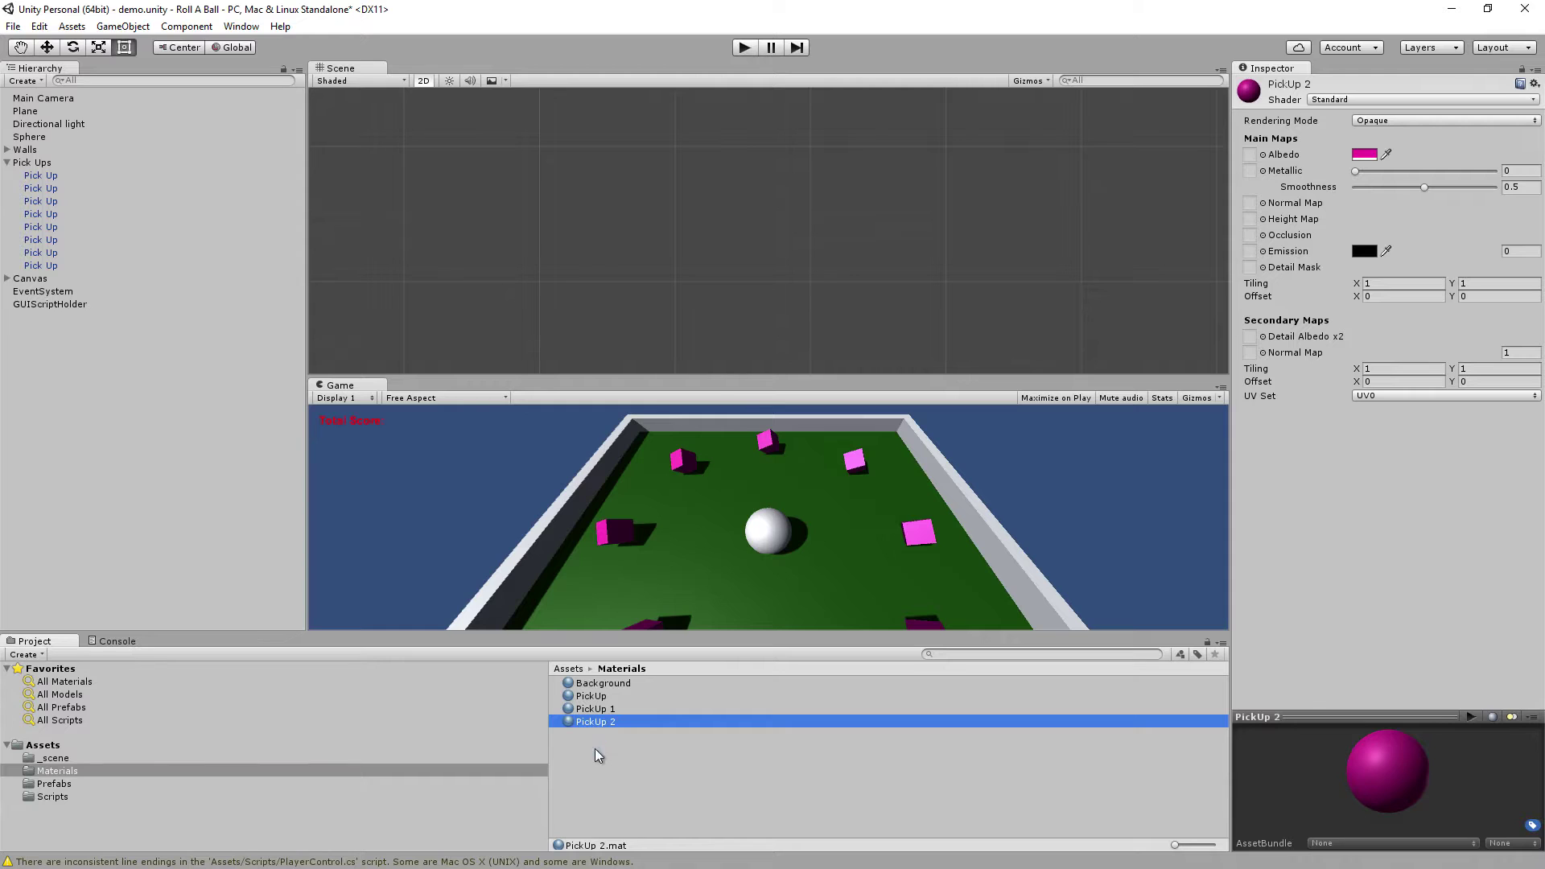
pyautogui.hotkey('ctrl', 'd')
pyautogui.hotkey('ctrl', 'd')
pyautogui.click(616, 790)
# Check the scene for objects using the PickUp 2 and PickUp 4 materials
pyautogui.click(600, 713)
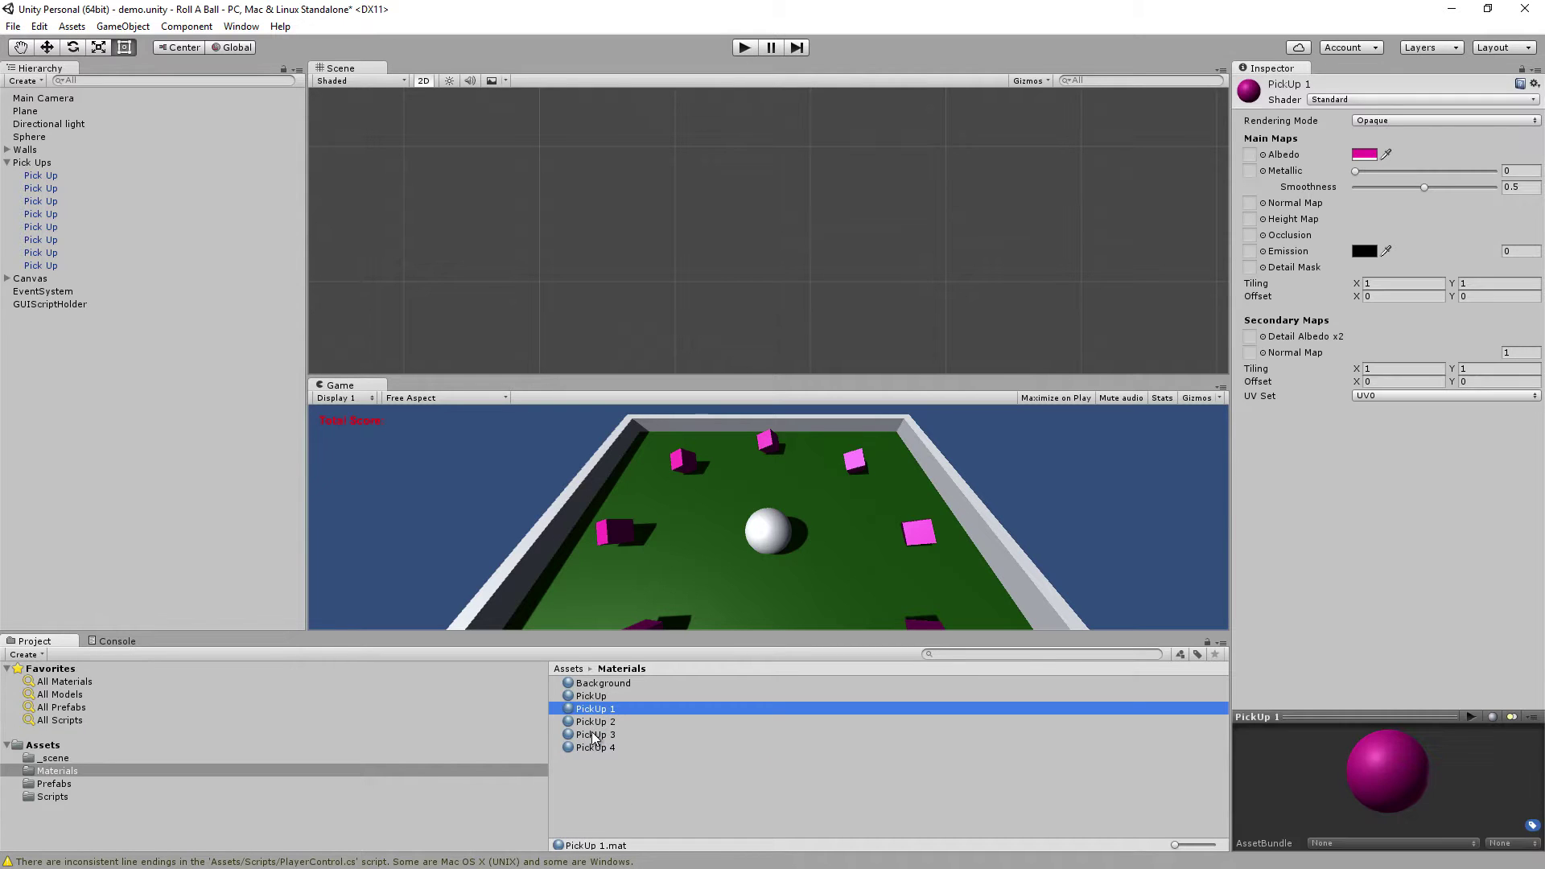
pyautogui.rightClick(600, 721)
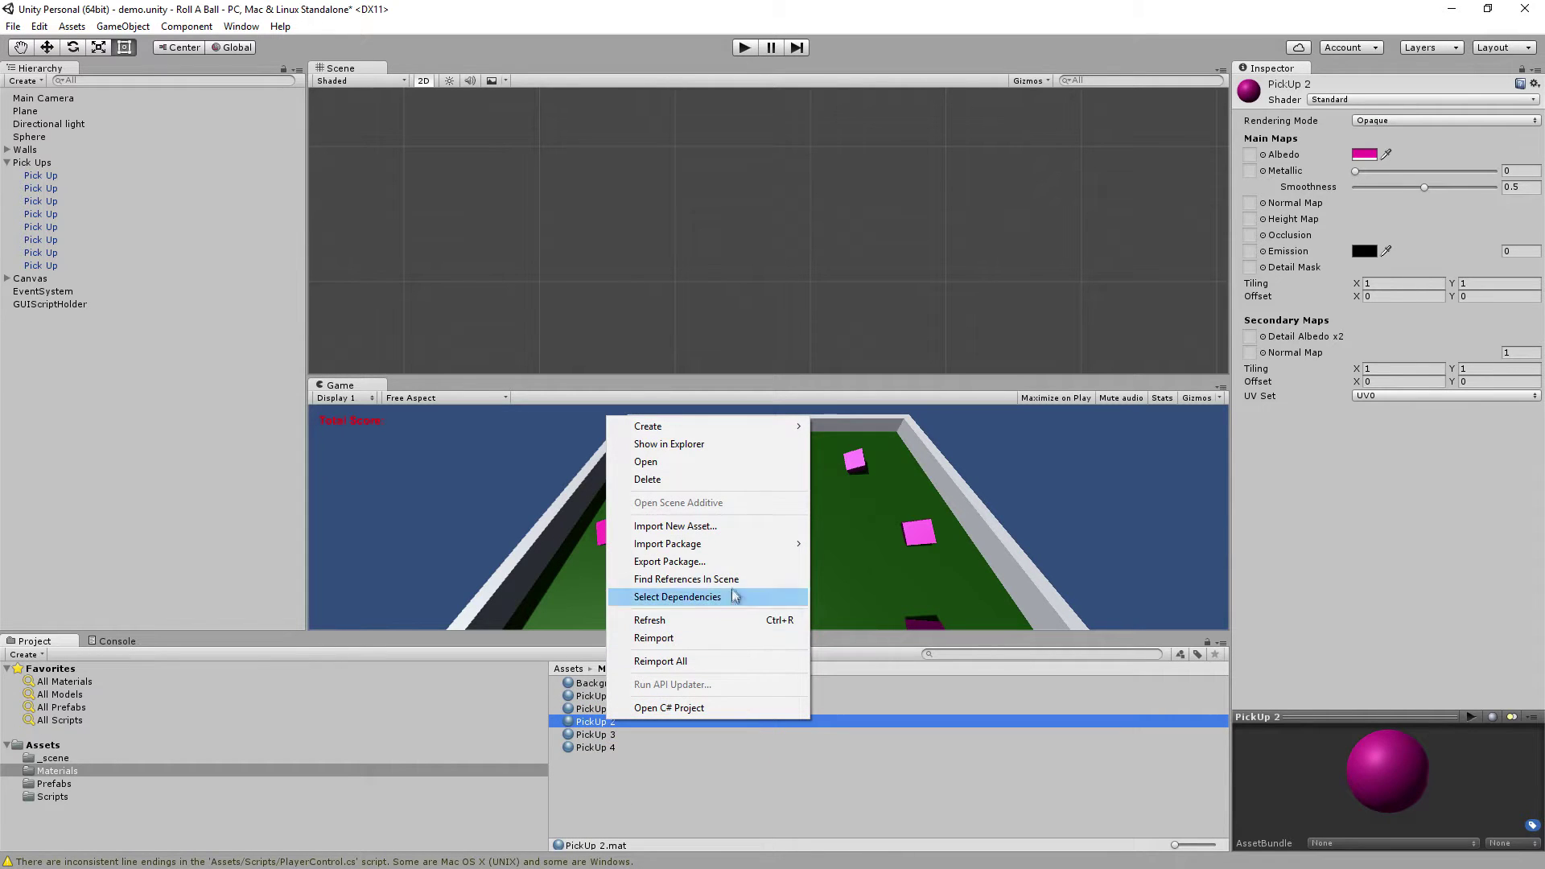
pyautogui.click(731, 579)
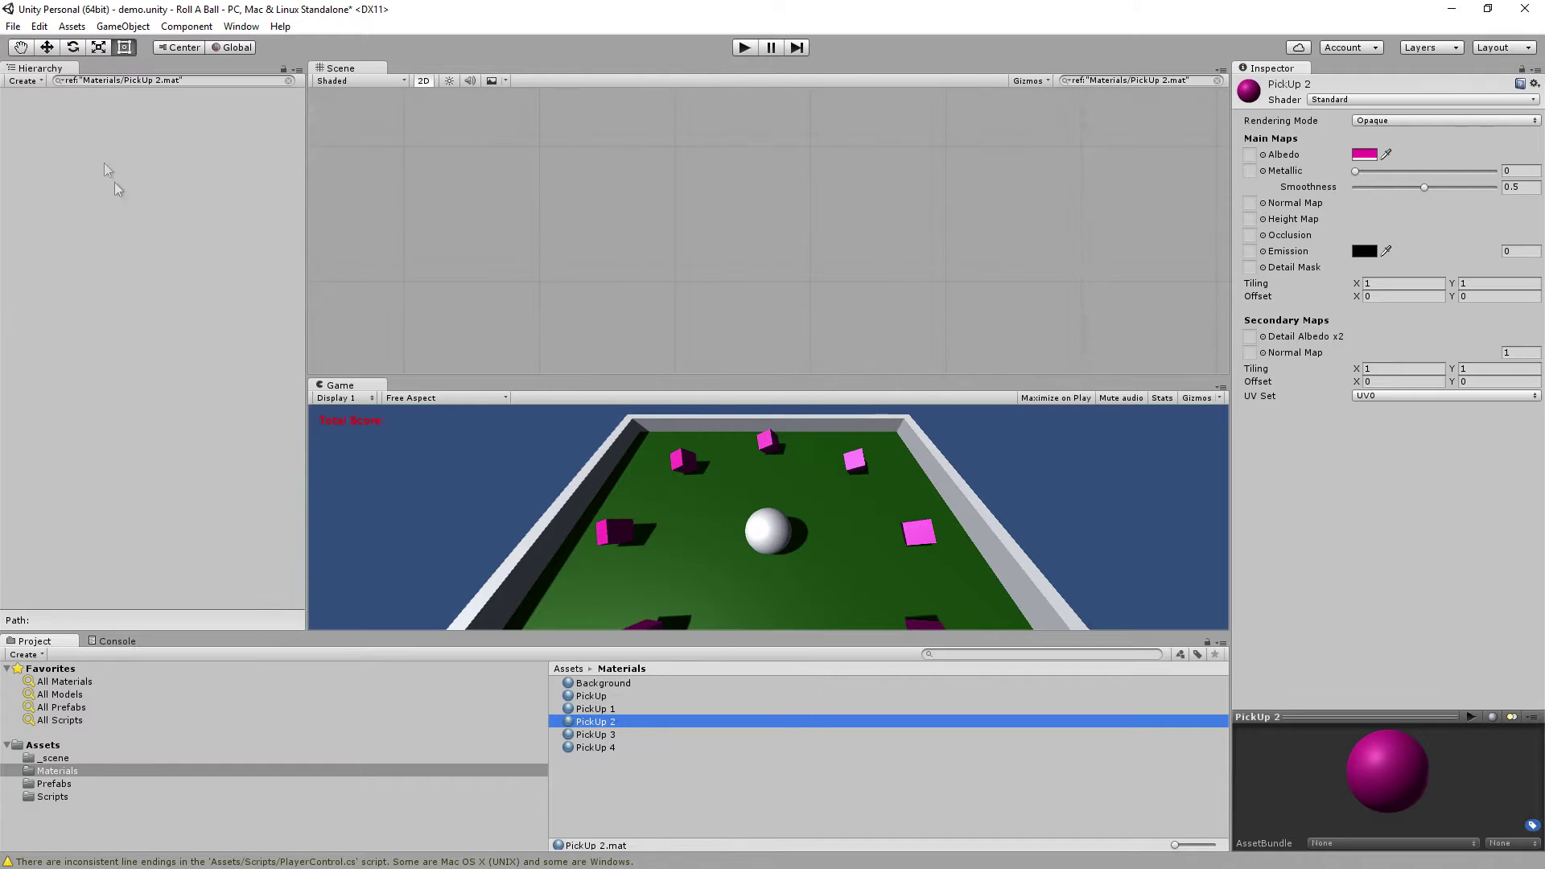
pyautogui.click(40, 139)
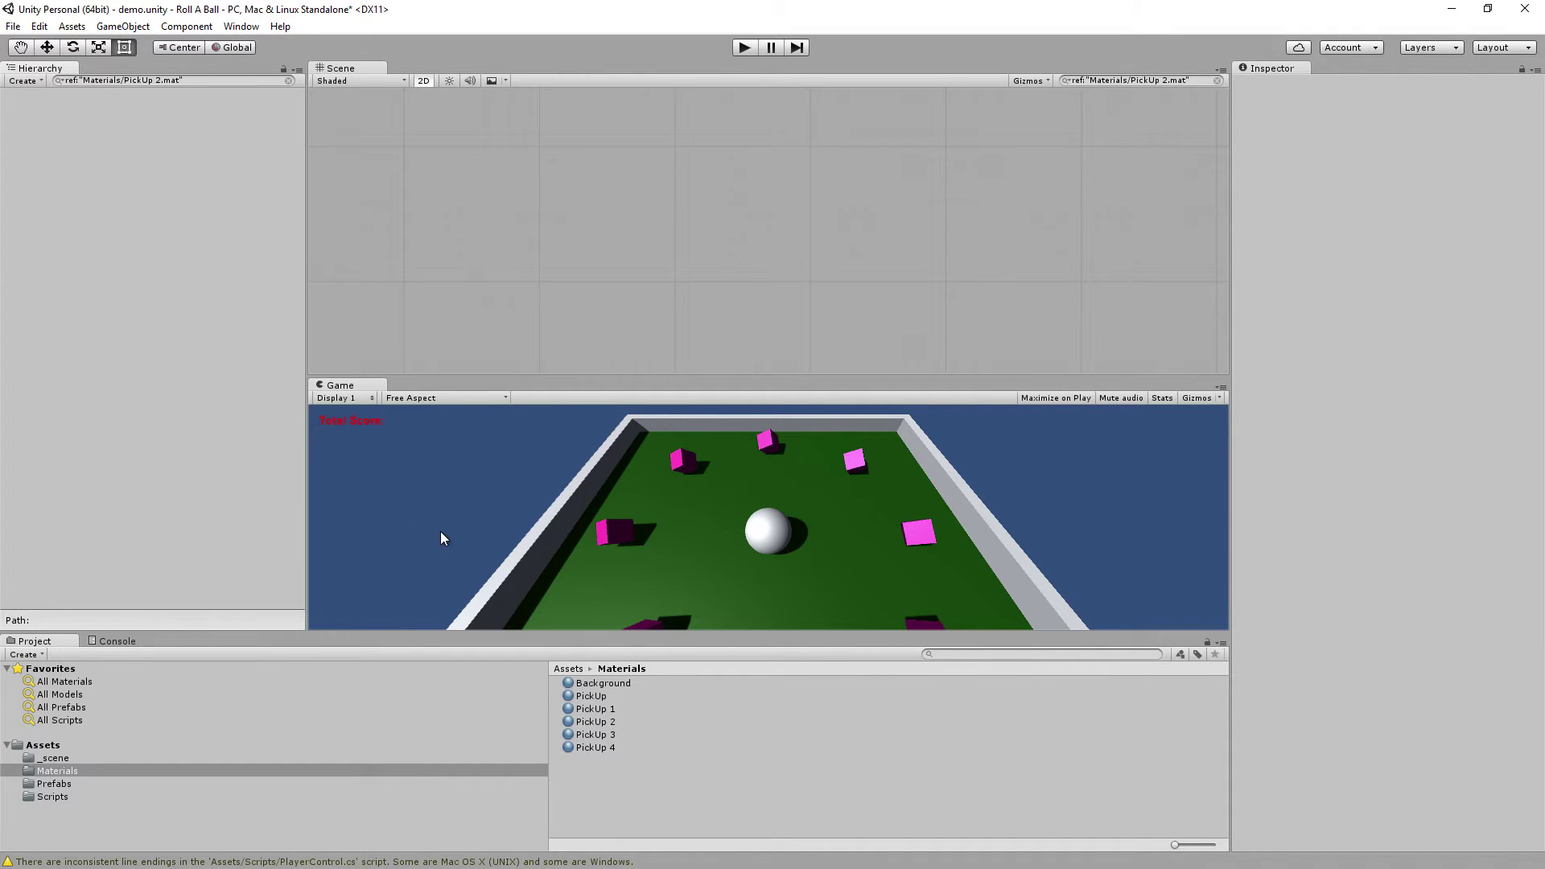
pyautogui.rightClick(586, 745)
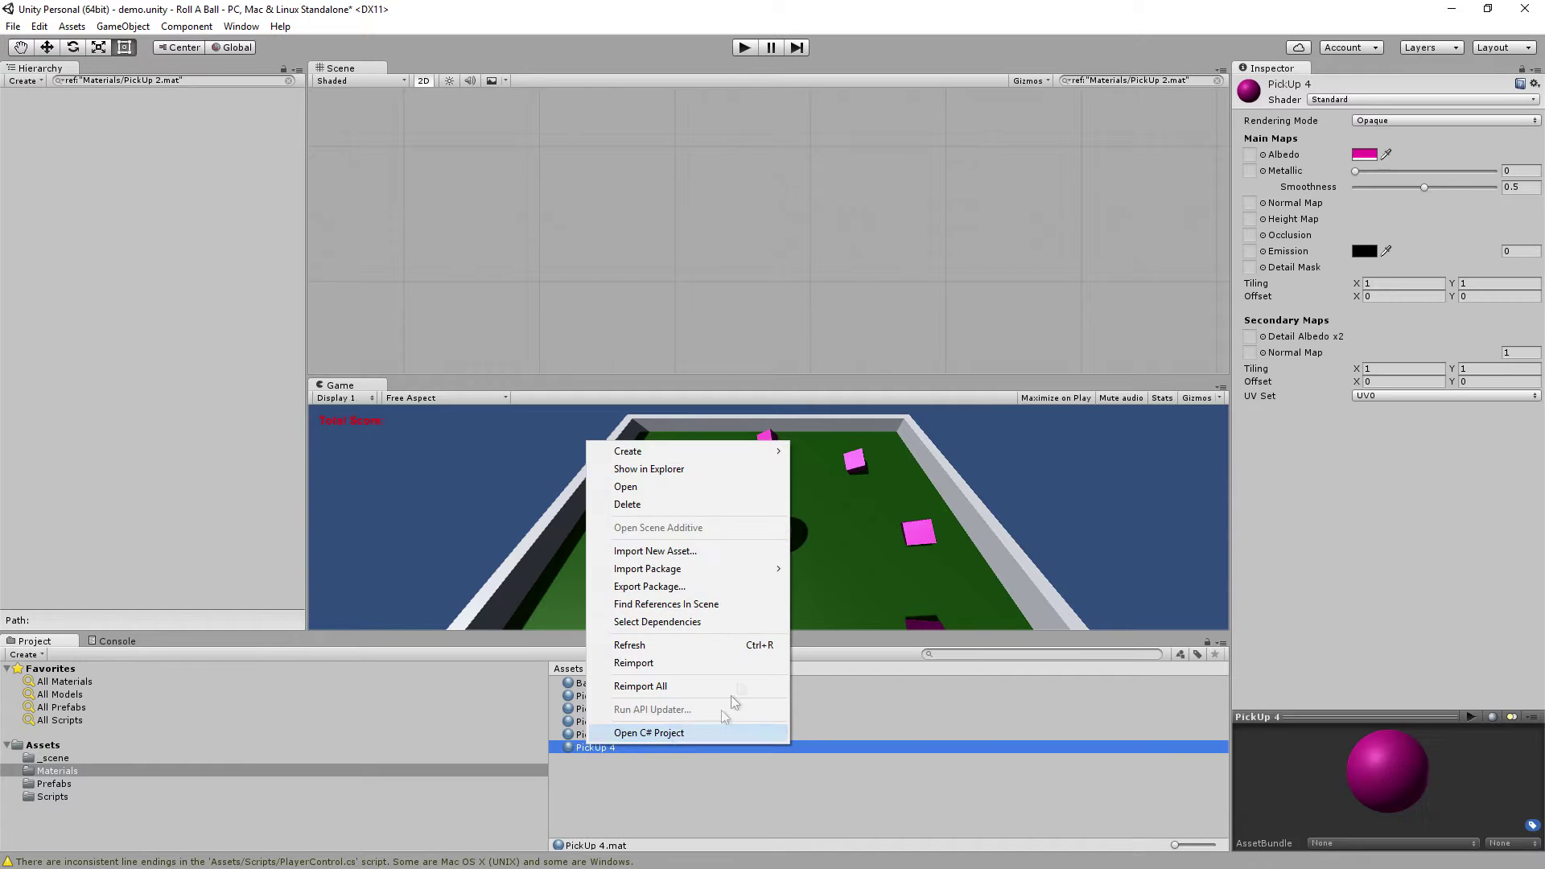
pyautogui.click(724, 614)
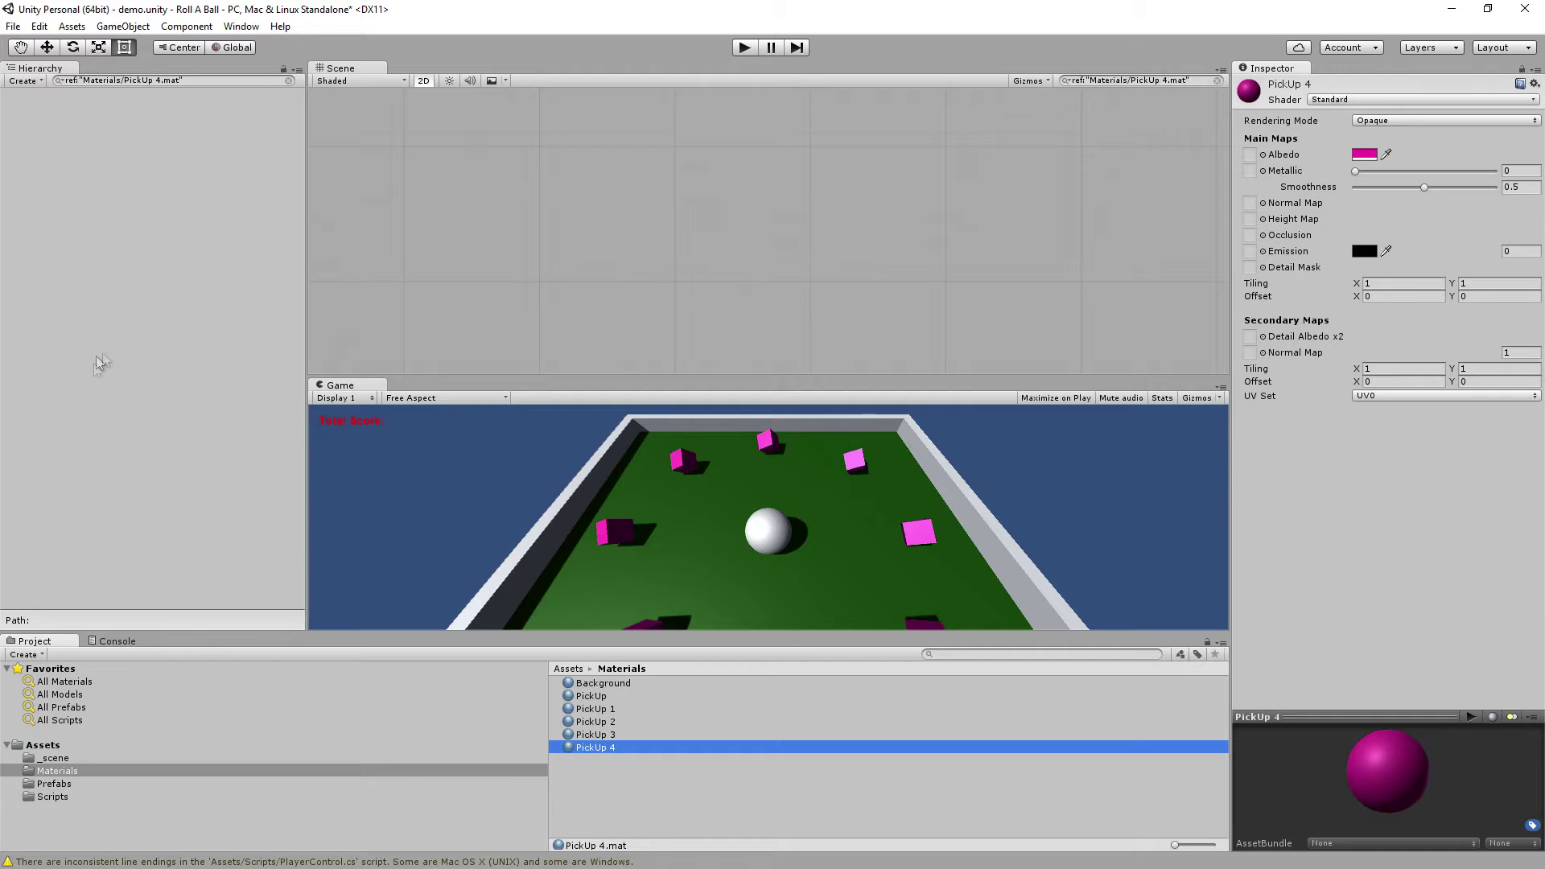
# Select the PickUp 1–4 materials and delete them, confirming the deletion
pyautogui.click(746, 745)
pyautogui.press('Return')
pyautogui.press('Up')
pyautogui.press('Up')
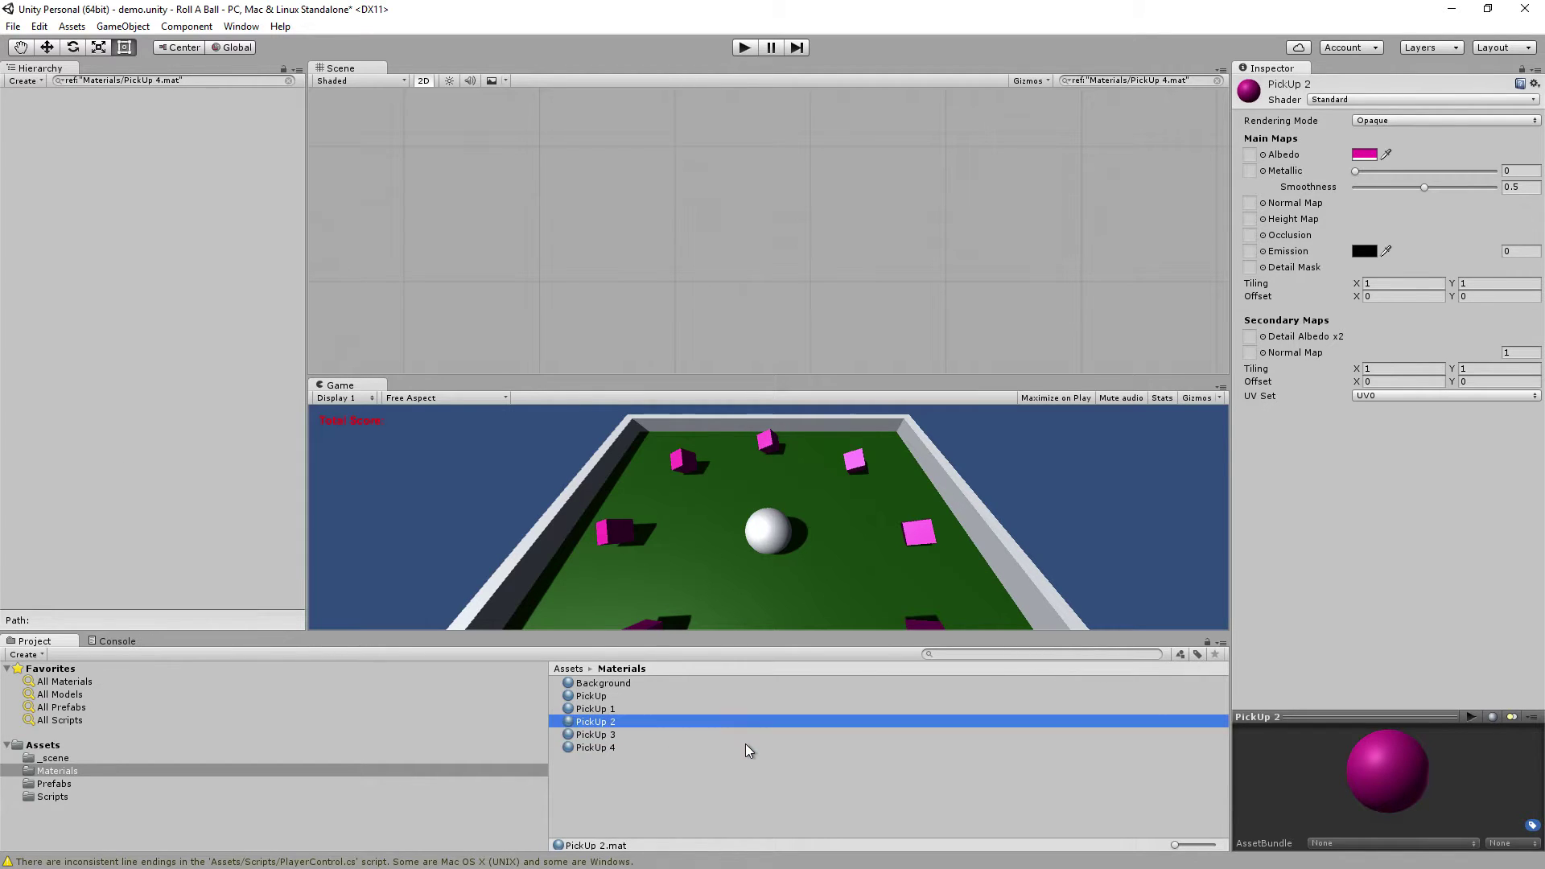
pyautogui.press('Up')
pyautogui.hotkey('shift', 'Down')
pyautogui.hotkey('shift', 'Down')
pyautogui.hotkey('shift', 'Down')
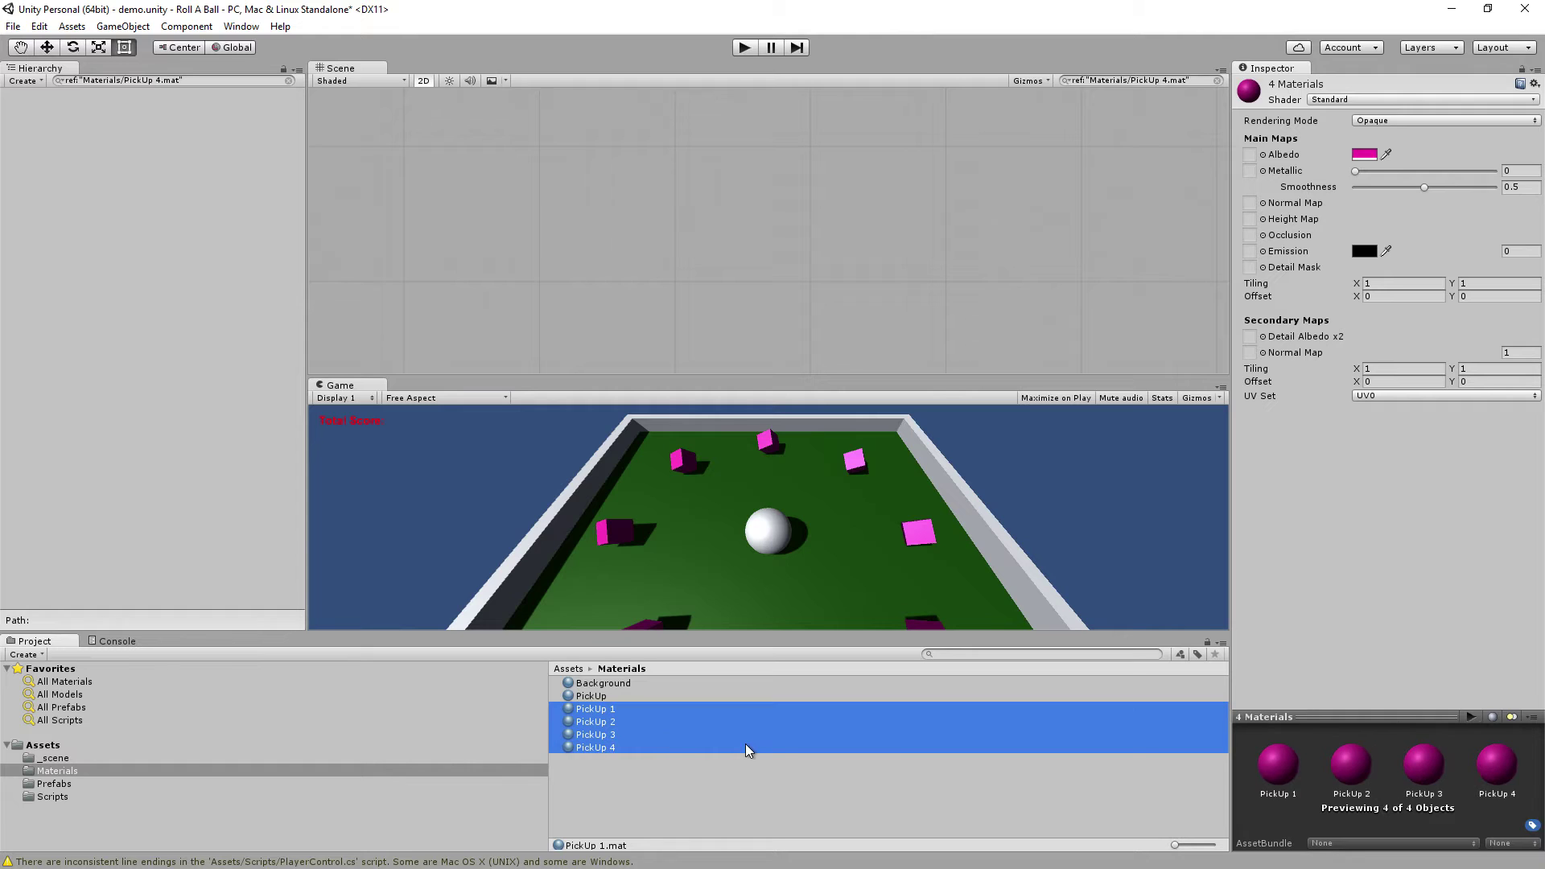
pyautogui.press('Delete')
pyautogui.press('Return')
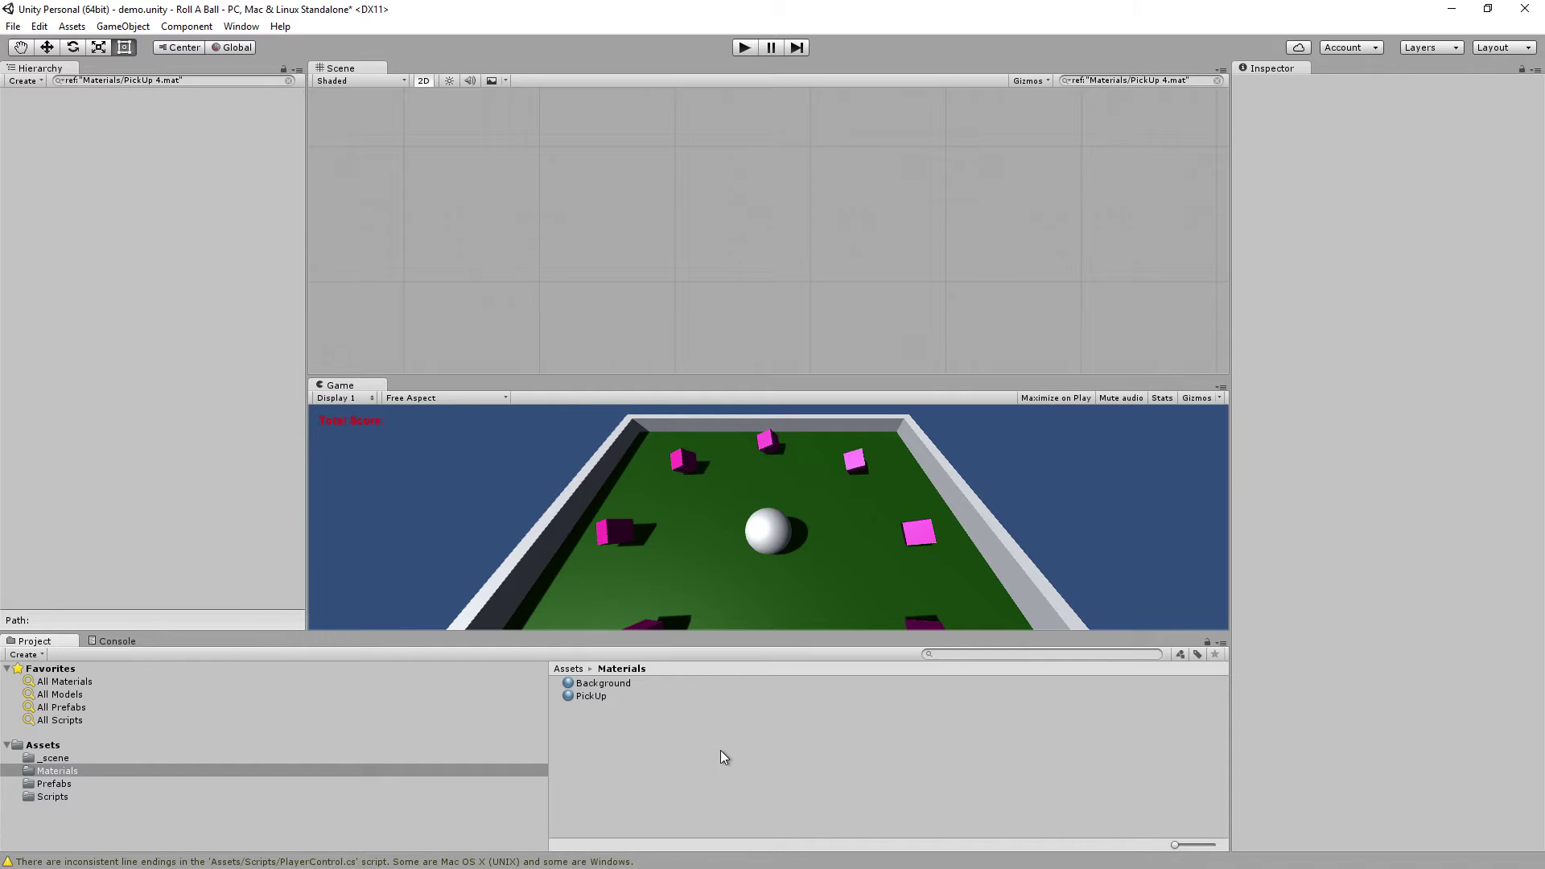
# Switch to Visual Studio and add int testNumber = 34; in Start() after SetCountText()
pyautogui.hotkey('alt', 'Tab')
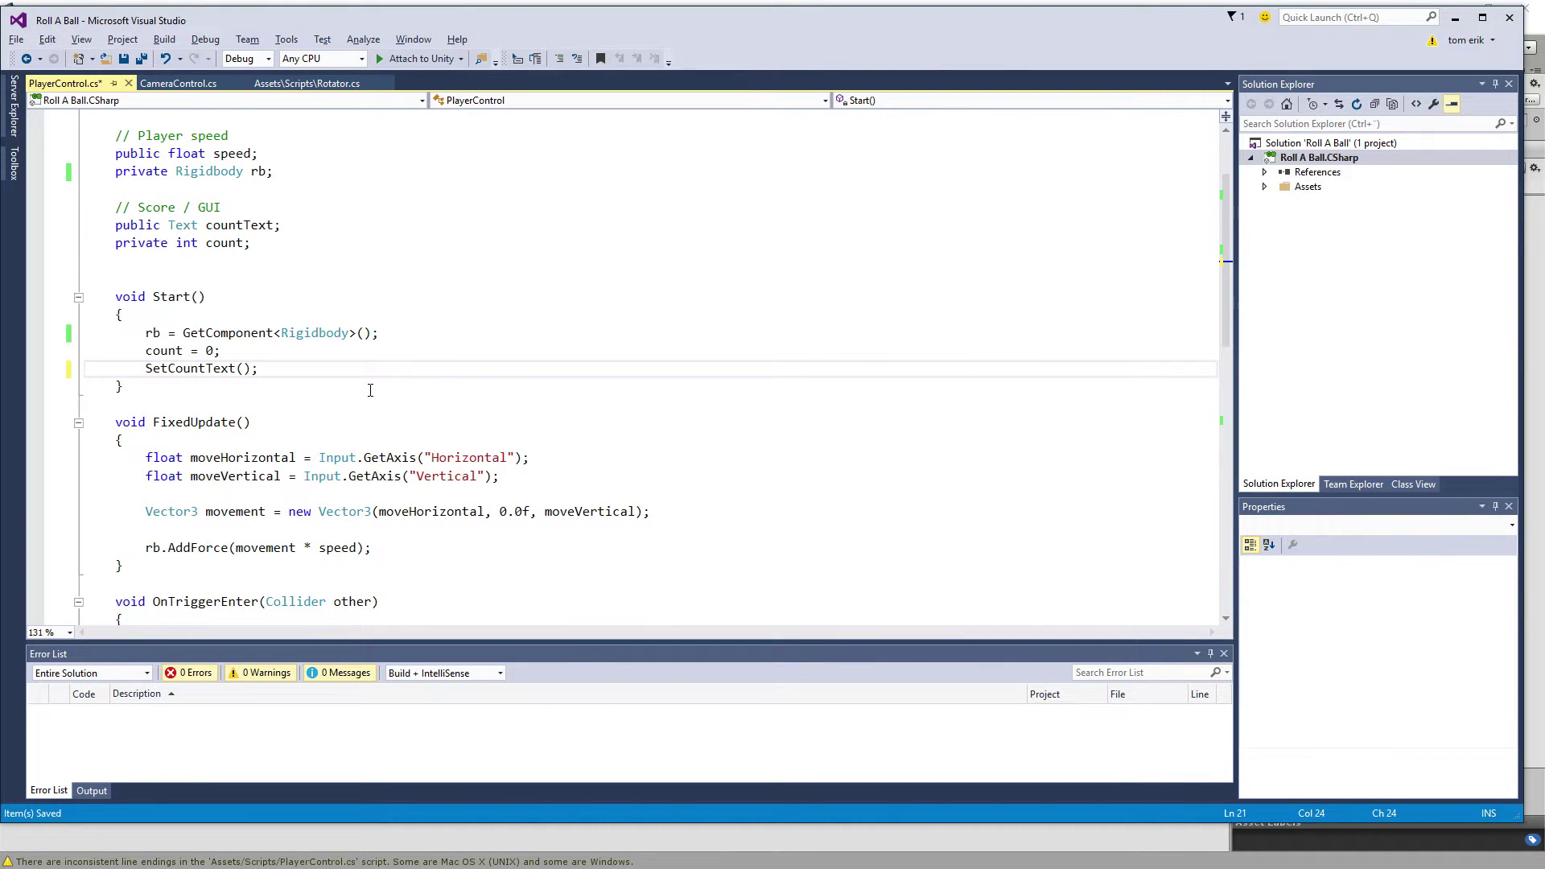
pyautogui.press('Return')
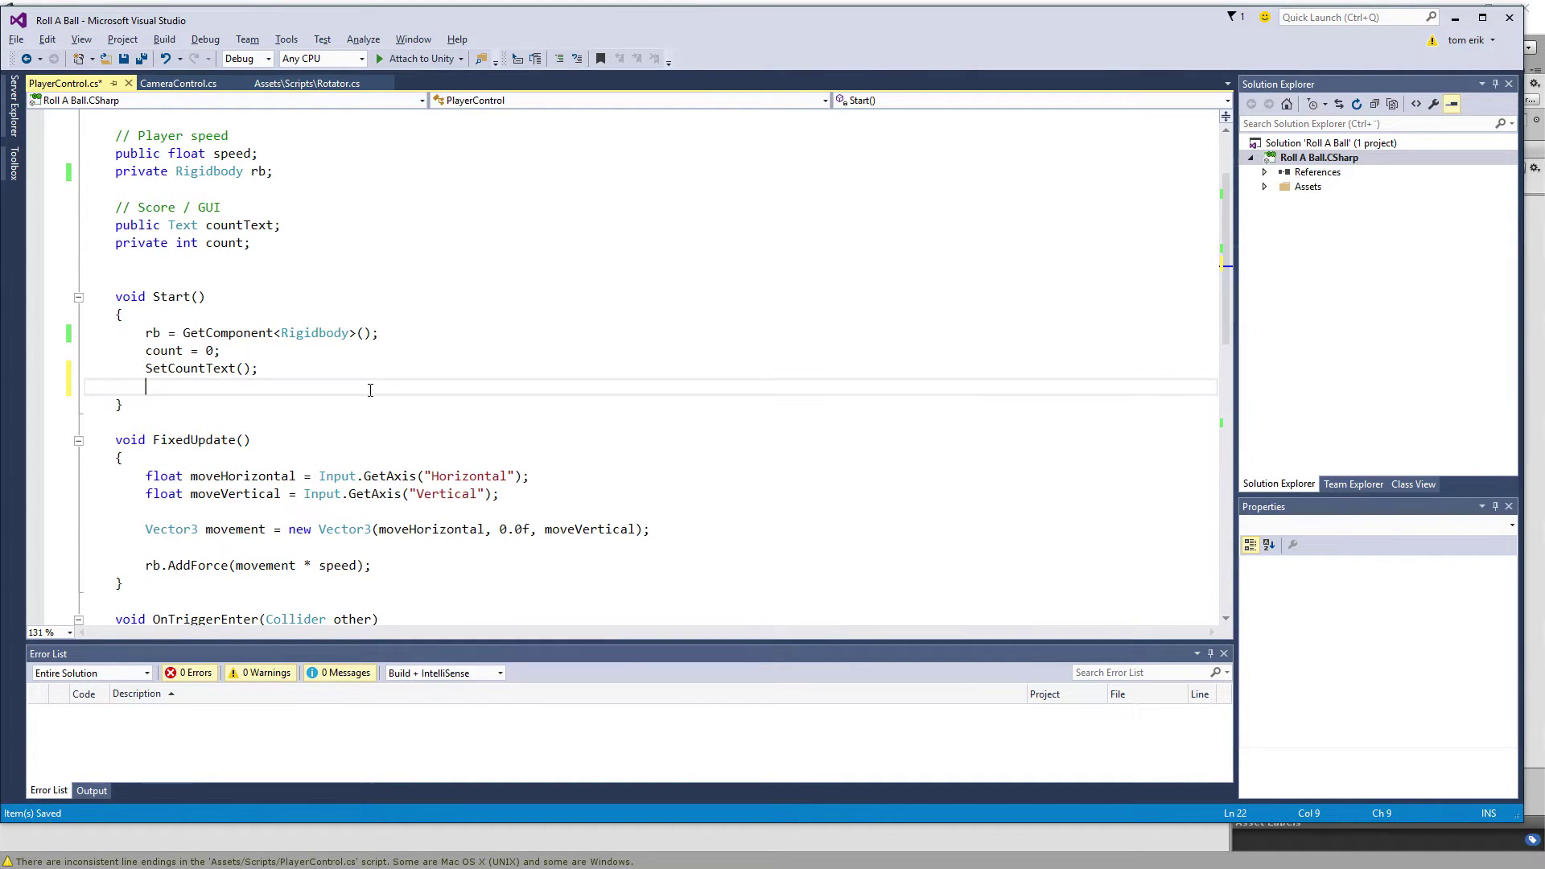
pyautogui.write('int testNumber = 34;')
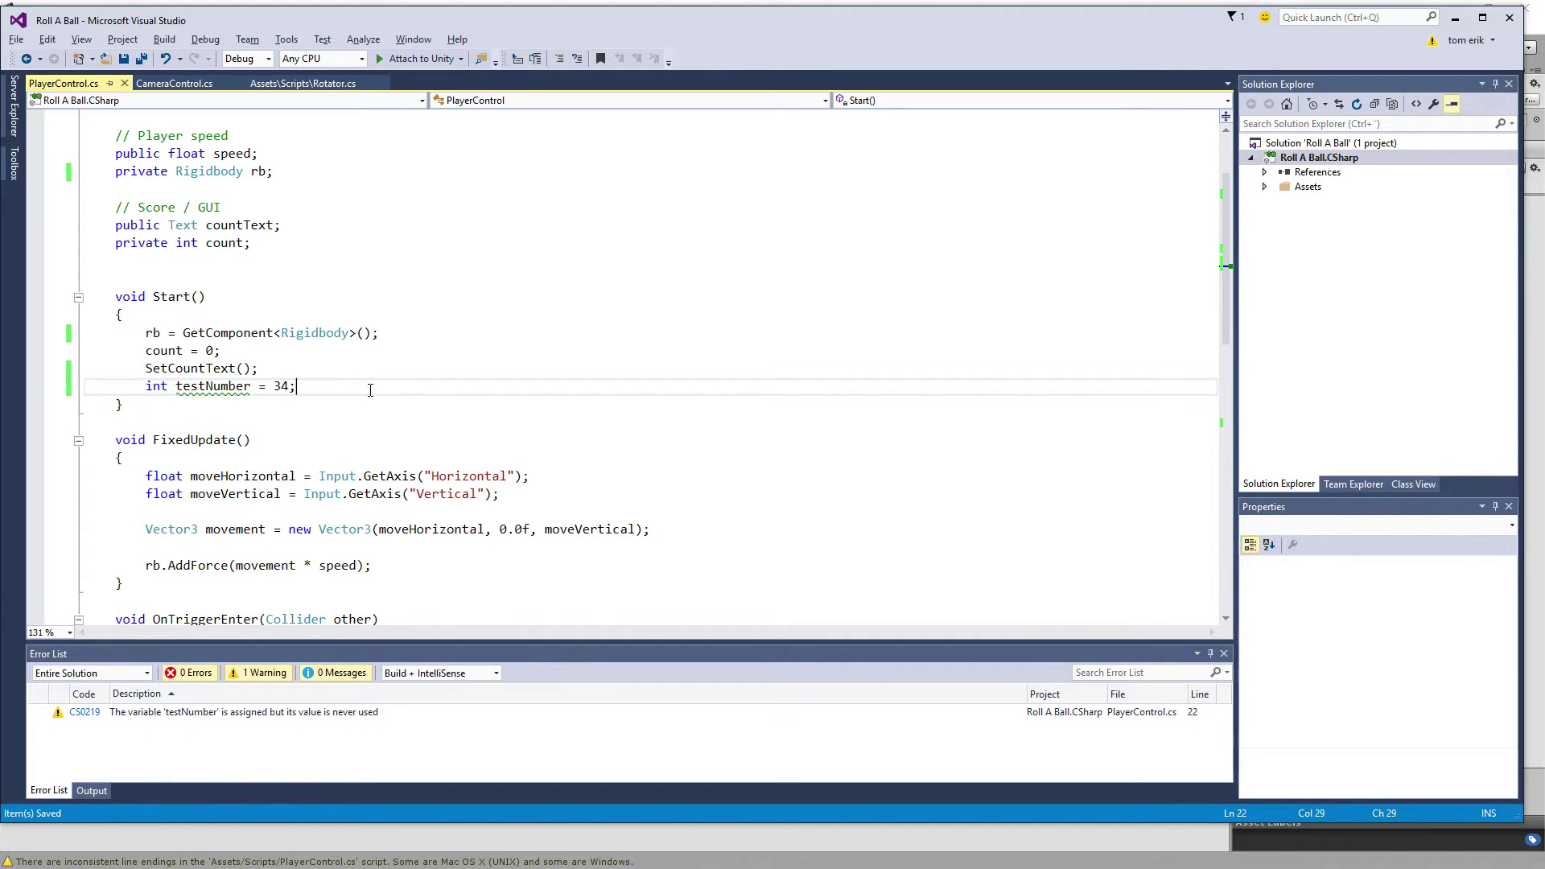
# Inspect the CS0219 unused-variable warning in the Error List and jump to its line
pyautogui.scroll(-4, 233, 377)
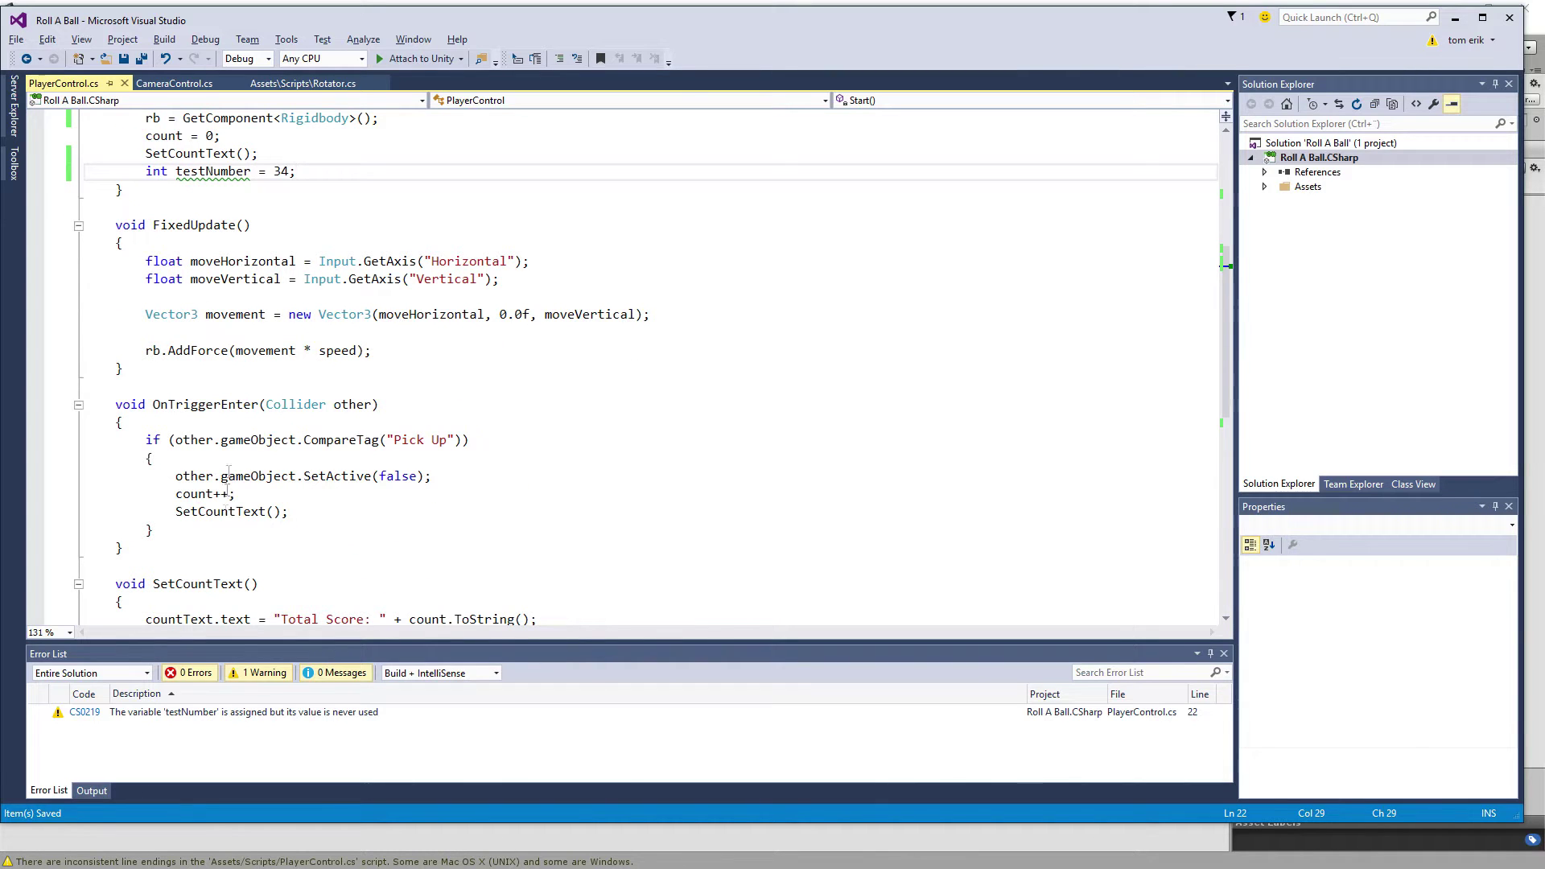
pyautogui.click(259, 674)
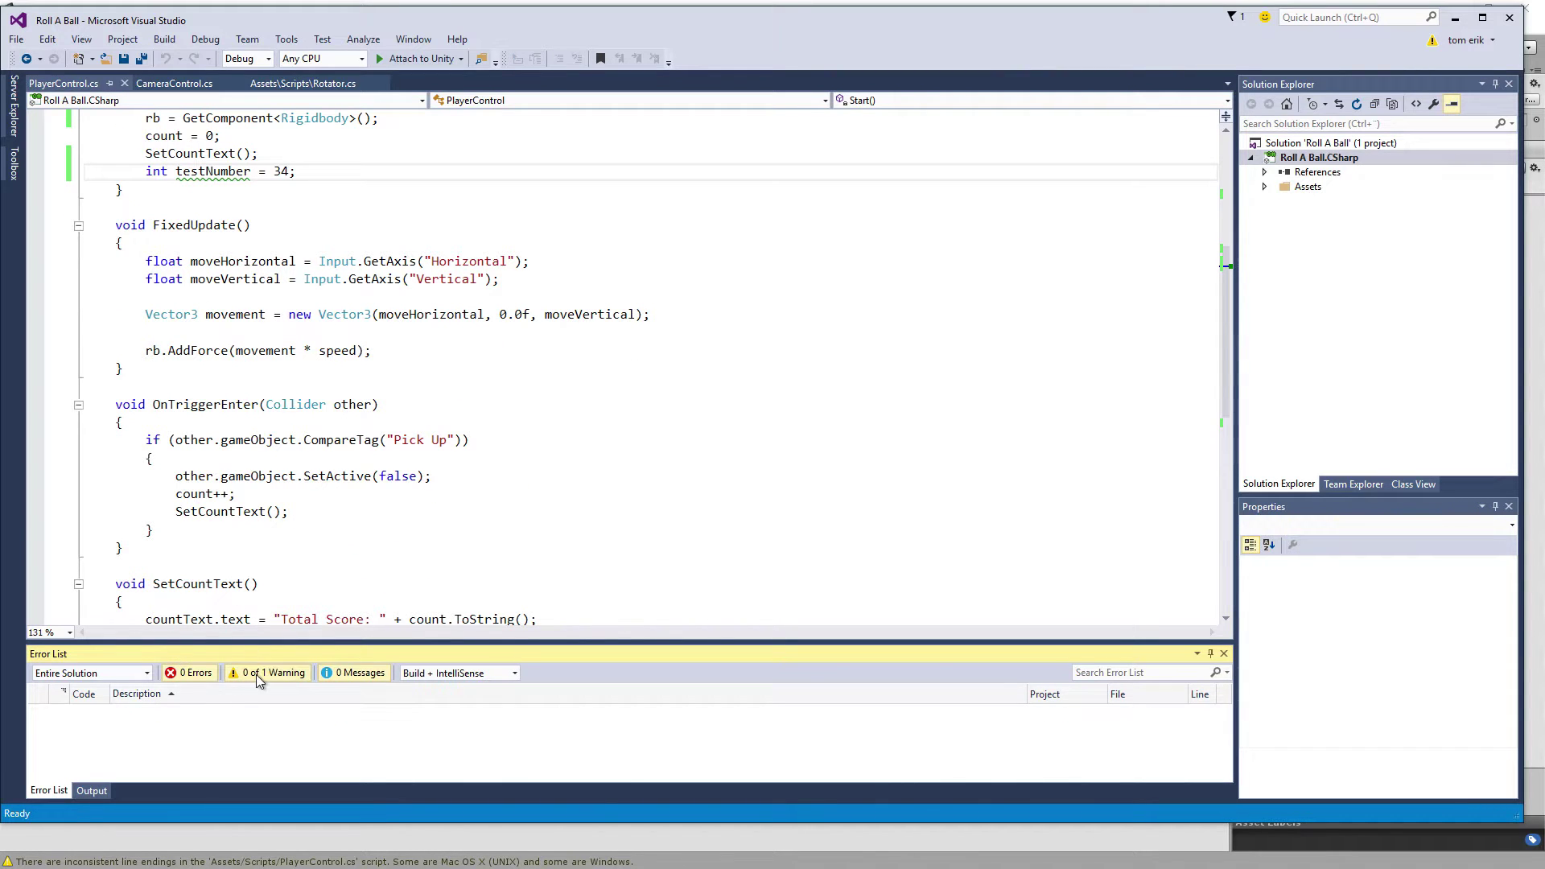
pyautogui.click(259, 676)
pyautogui.click(219, 723)
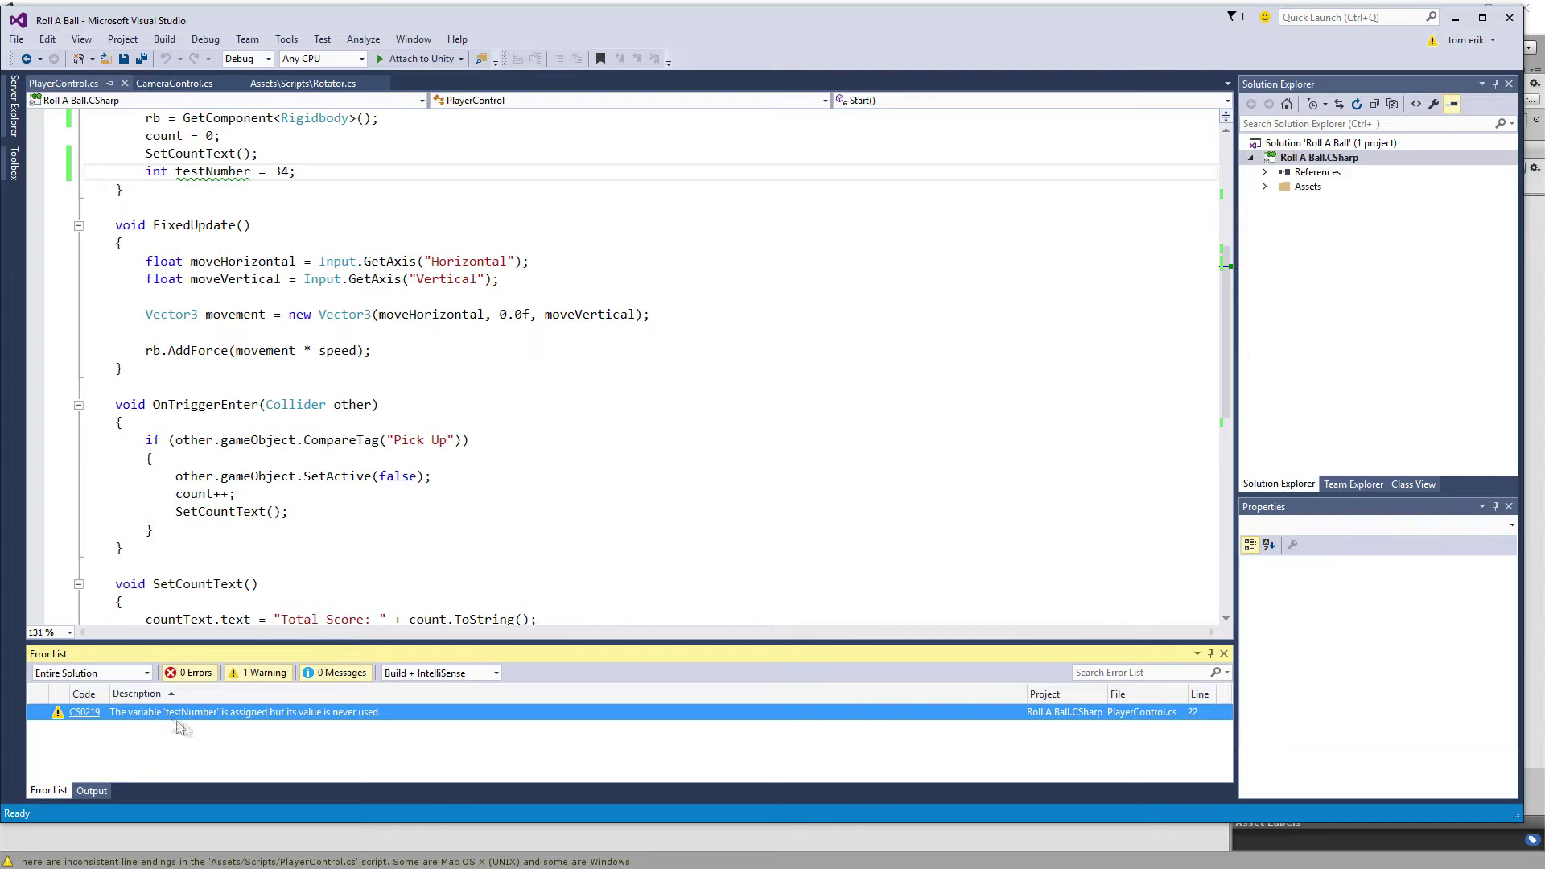
pyautogui.doubleClick(397, 720)
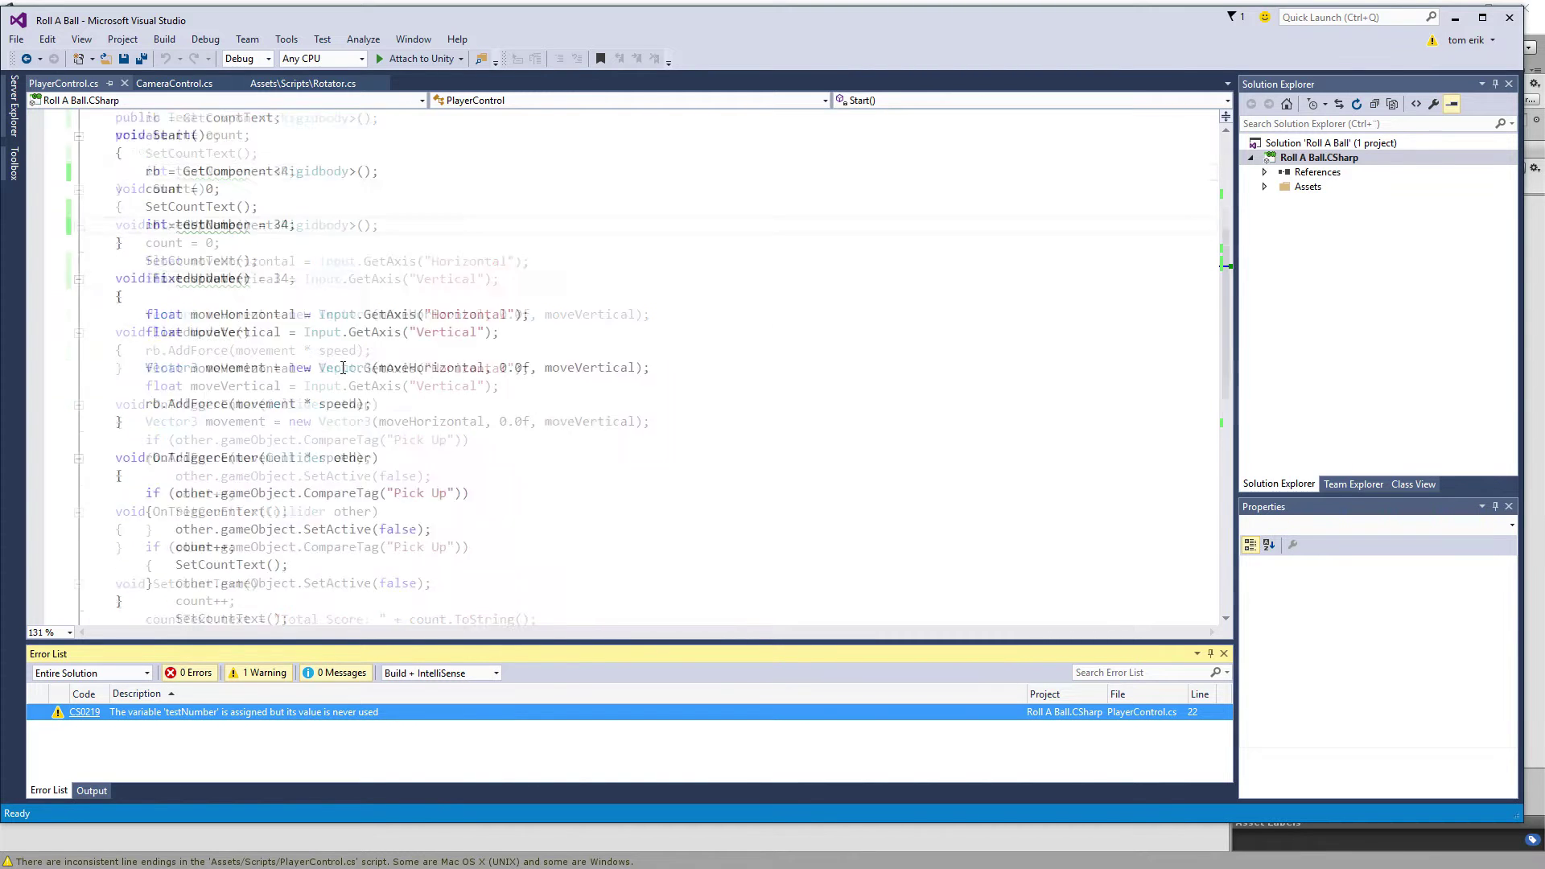
# Delete the testNumber line and save PlayerControl.cs
pyautogui.moveTo(176, 494)
pyautogui.mouseDown()
pyautogui.moveTo(268, 493)
pyautogui.moveTo(250, 493)
pyautogui.mouseUp()
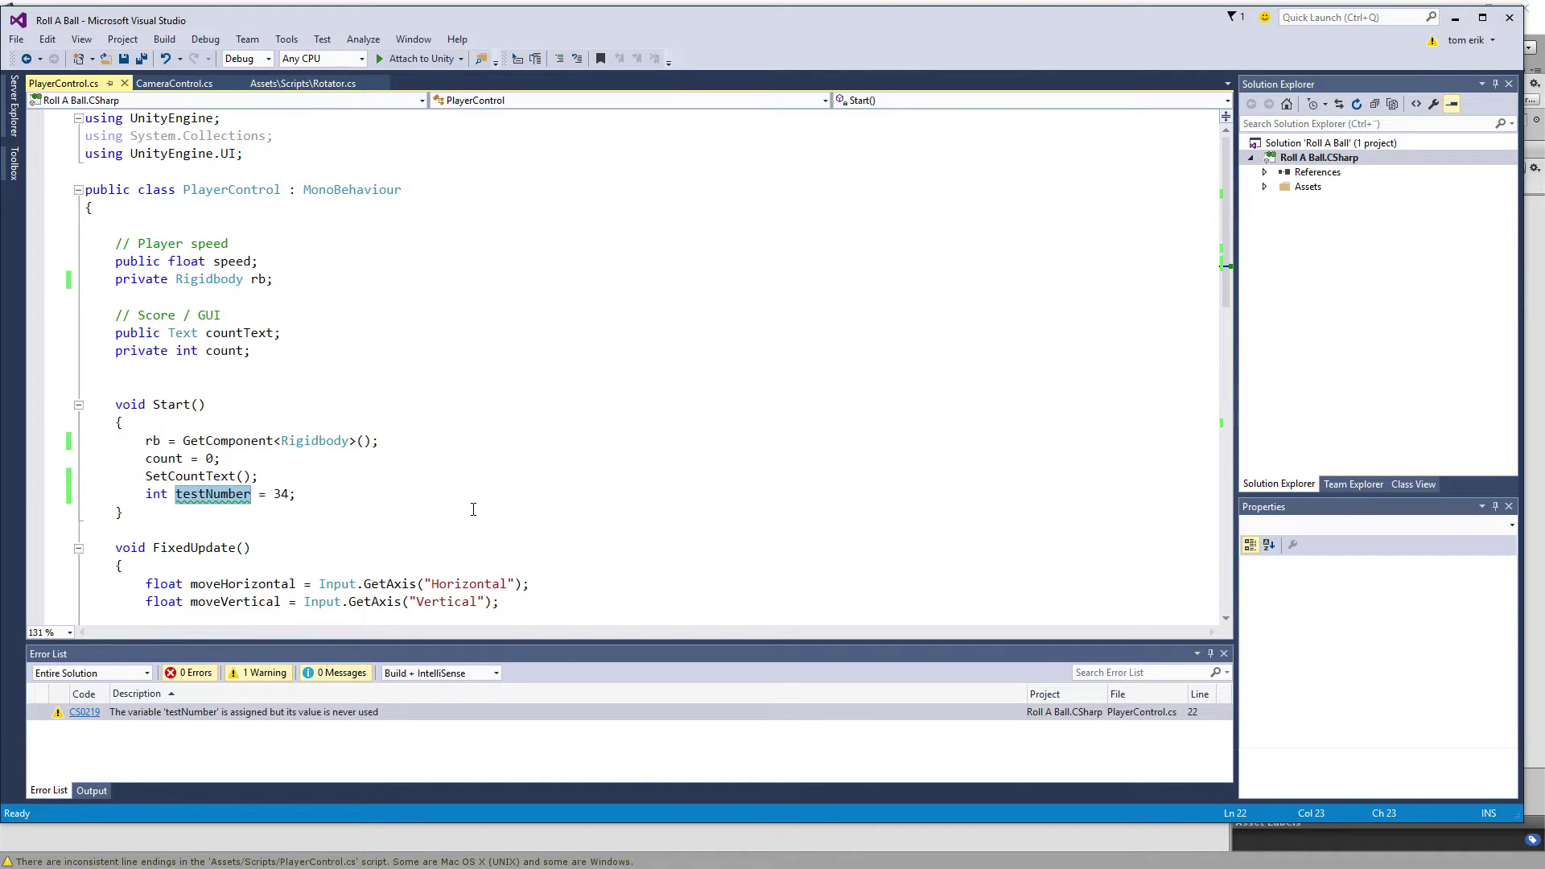
pyautogui.press('End')
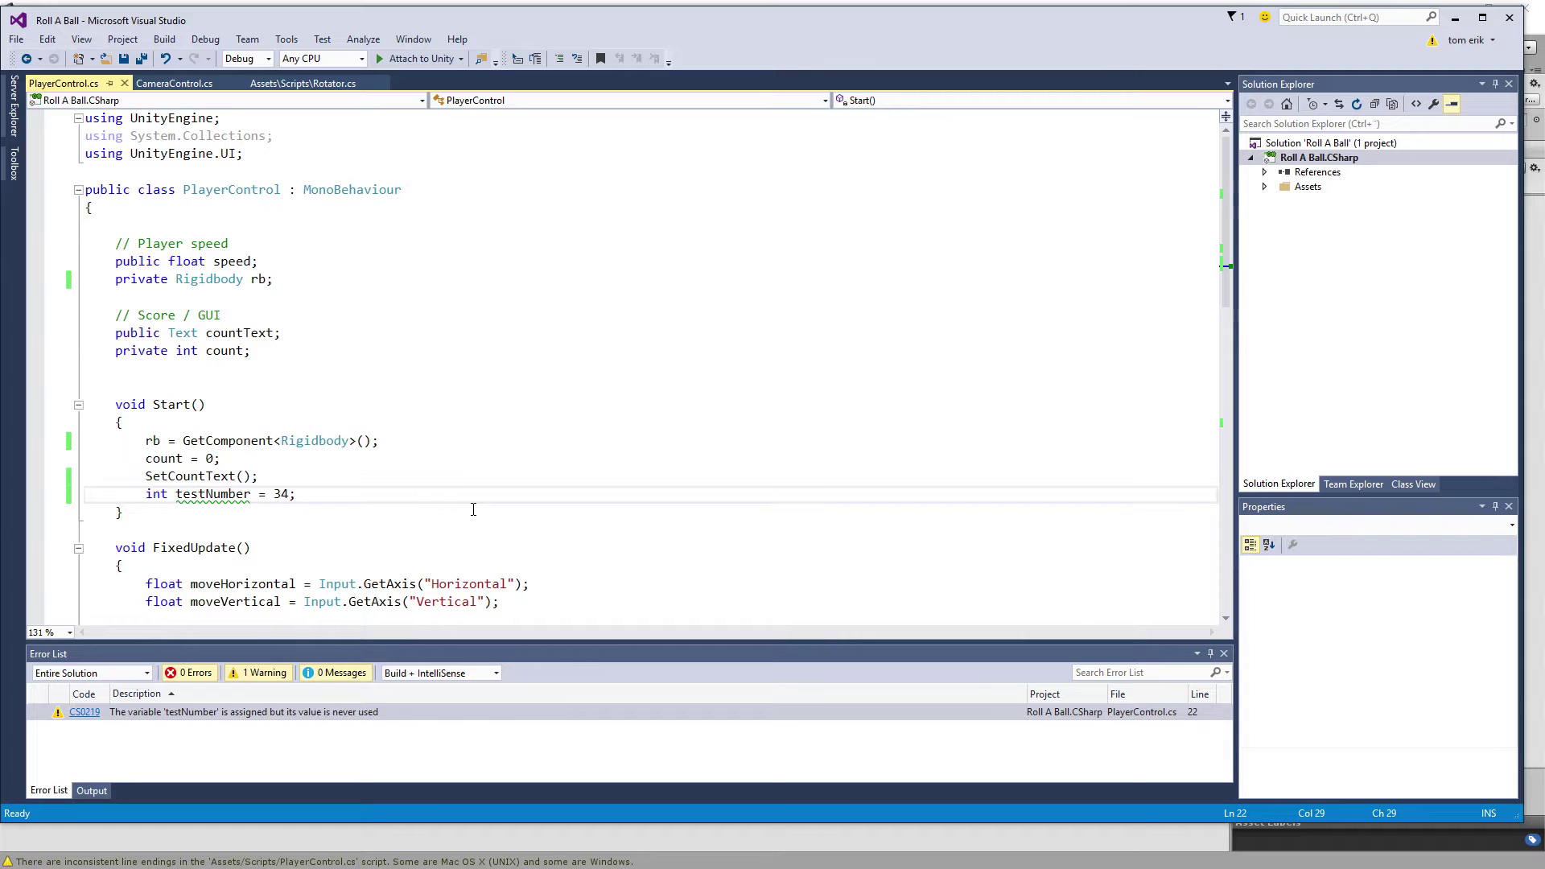
pyautogui.hotkey('shift', 'Home')
pyautogui.hotkey('shift', 'Home')
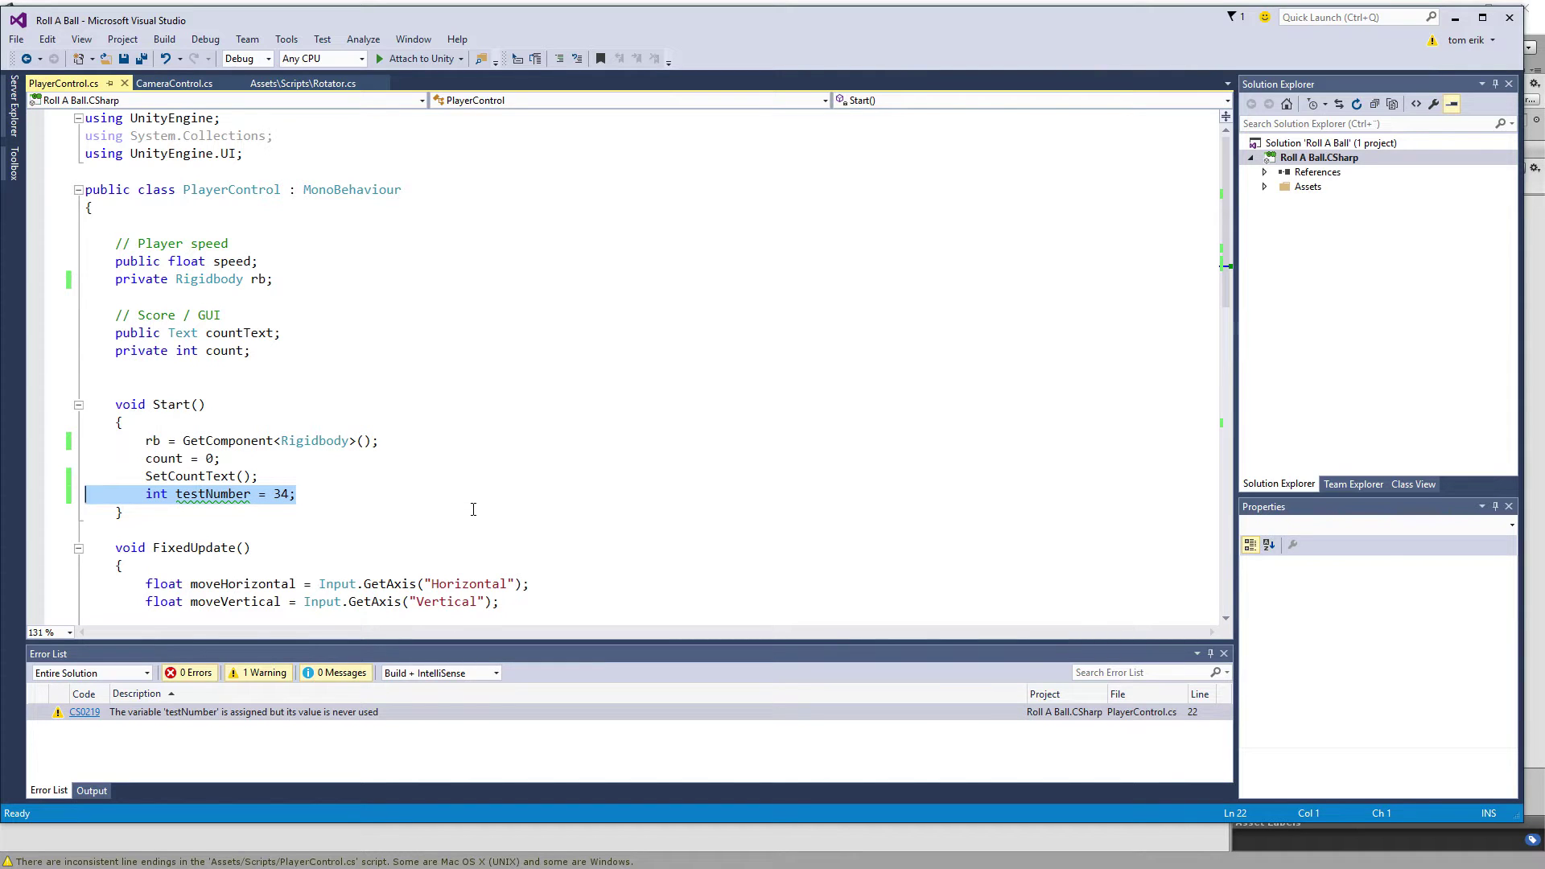
pyautogui.press('BackSpace')
pyautogui.press('BackSpace')
pyautogui.hotkey('ctrl', 's')
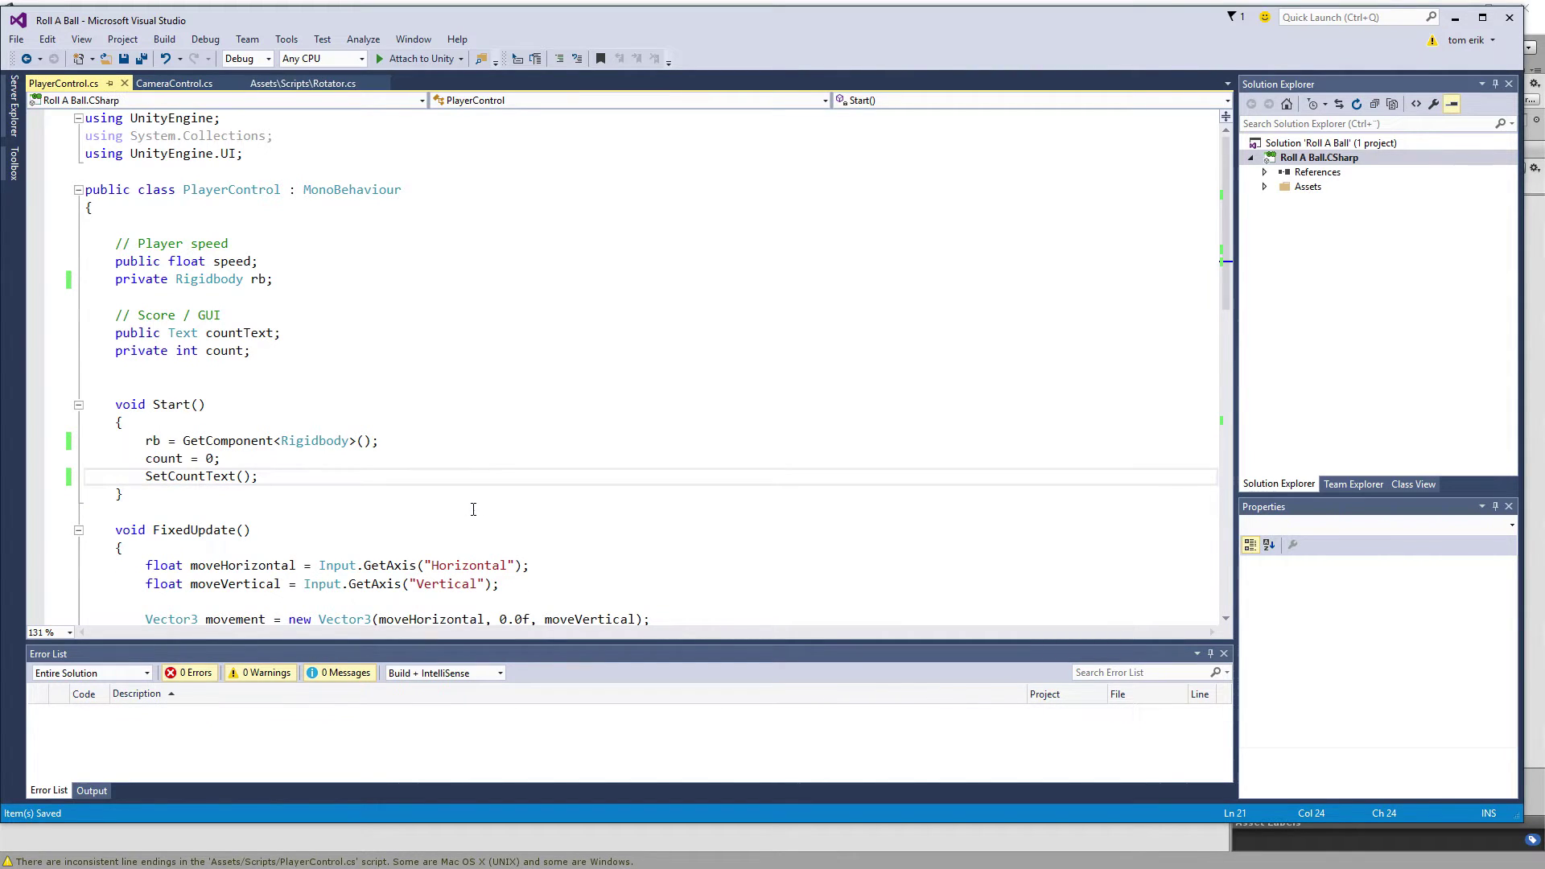
pyautogui.scroll(-3, 211, 425)
pyautogui.scroll(-4, 205, 430)
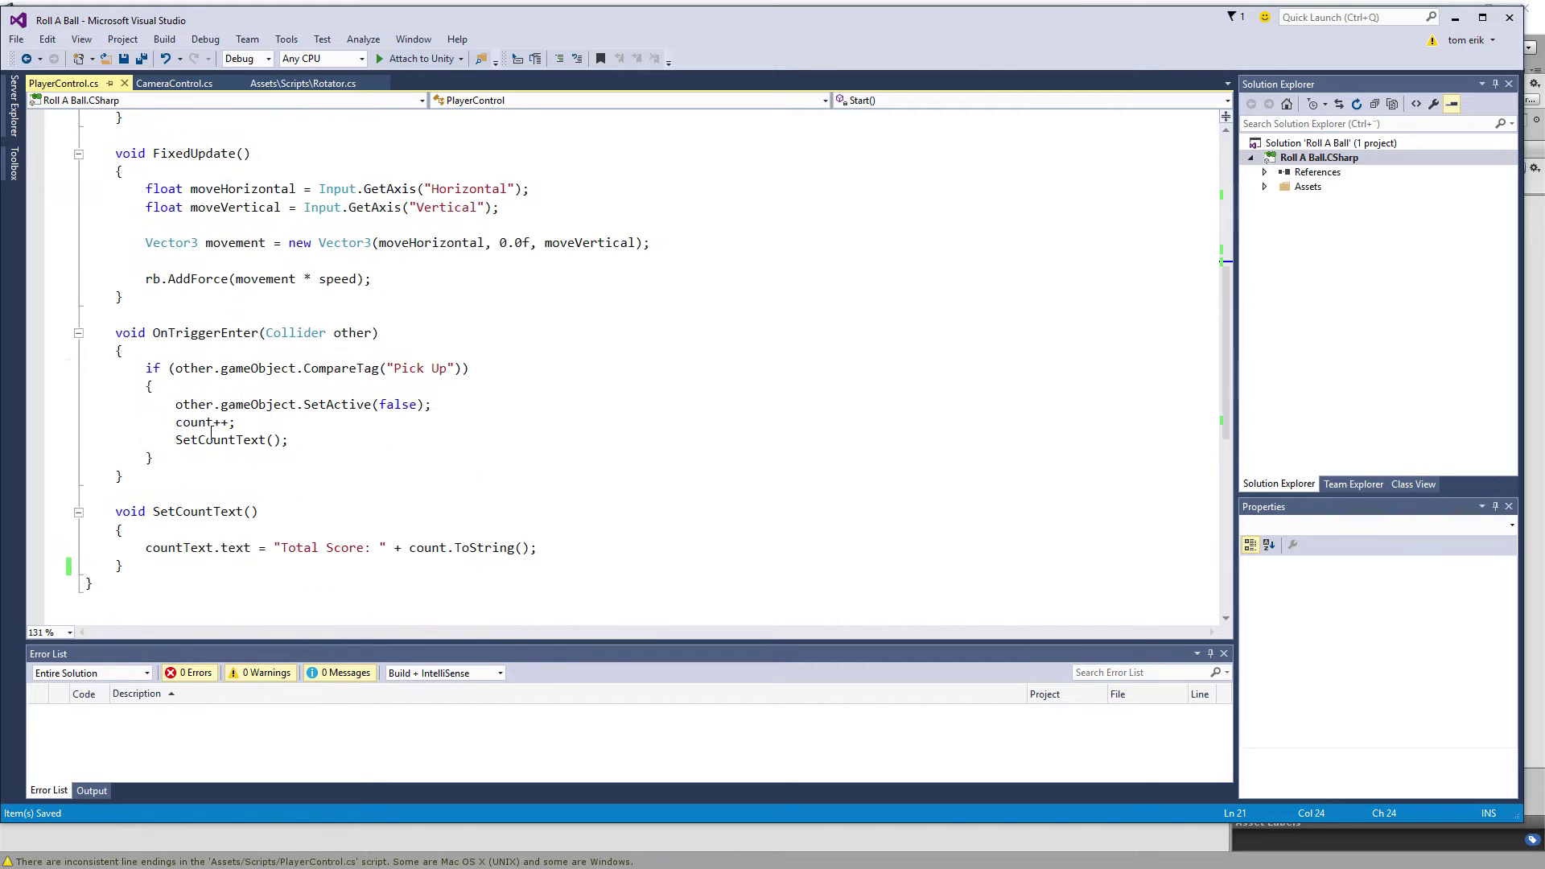
pyautogui.scroll(3, 204, 435)
pyautogui.scroll(4, 205, 438)
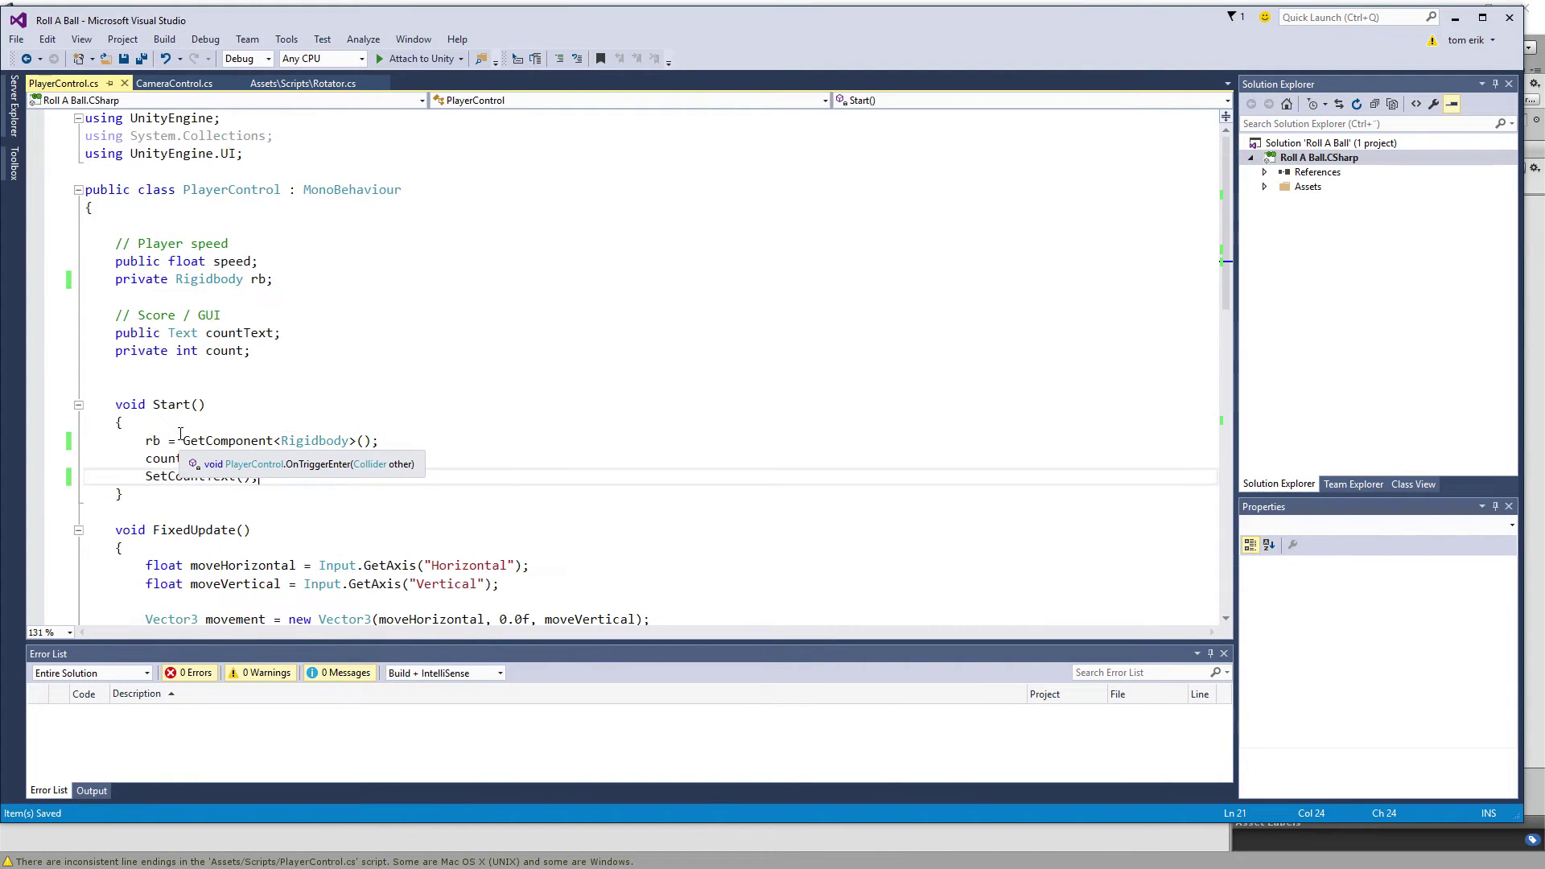
# Remove the extra blank line above void Start() and save the script
pyautogui.click(195, 378)
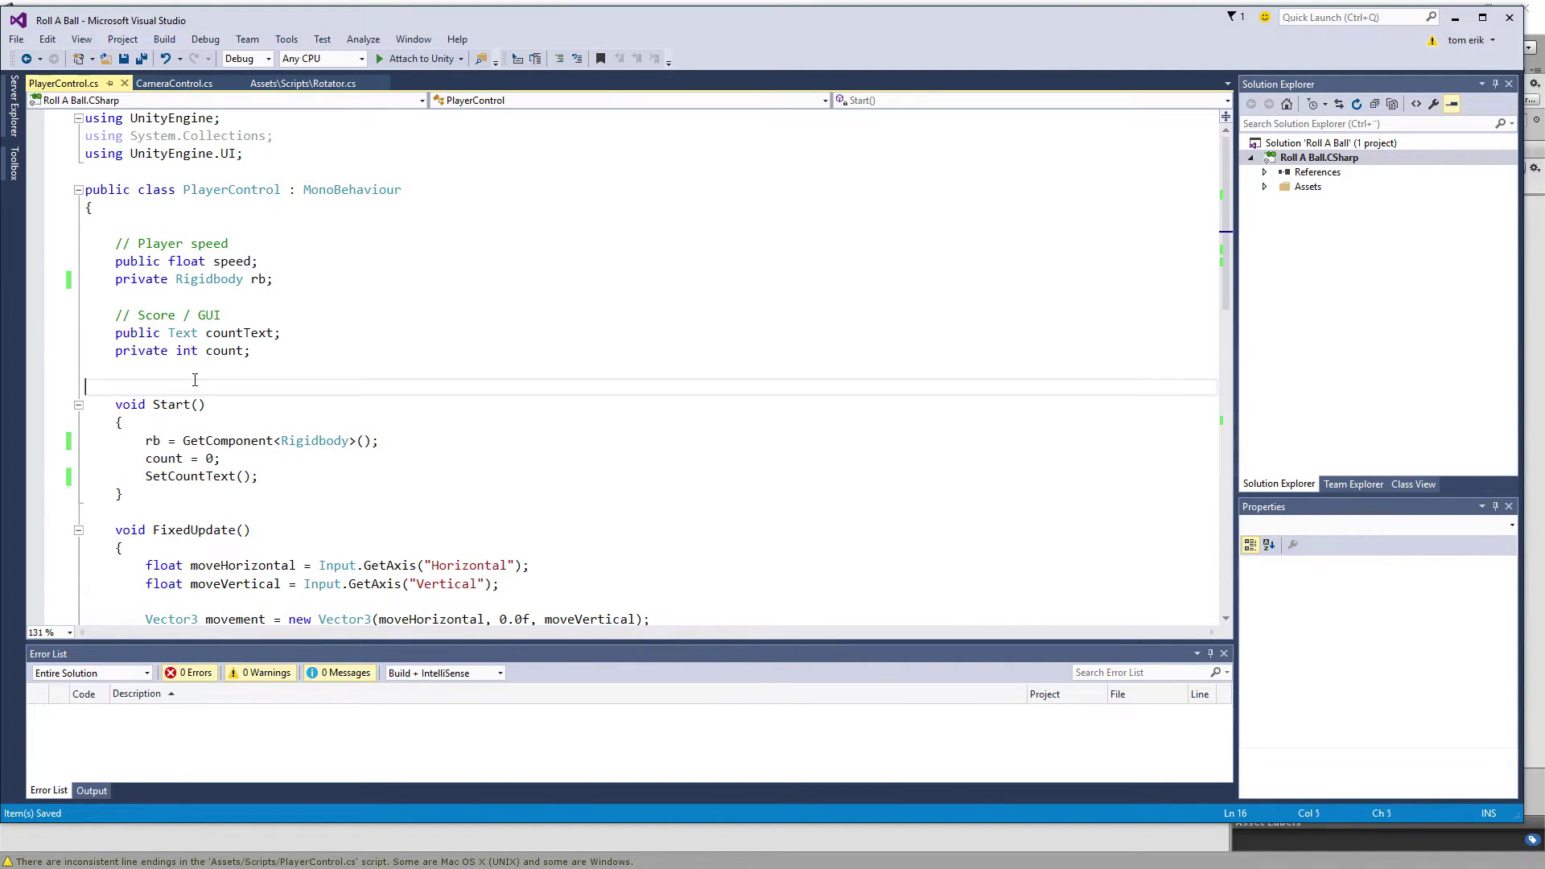
pyautogui.press('BackSpace')
pyautogui.hotkey('ctrl', 's')
# Review the count declaration and the countText variable in PlayerControl.cs
pyautogui.click(375, 386)
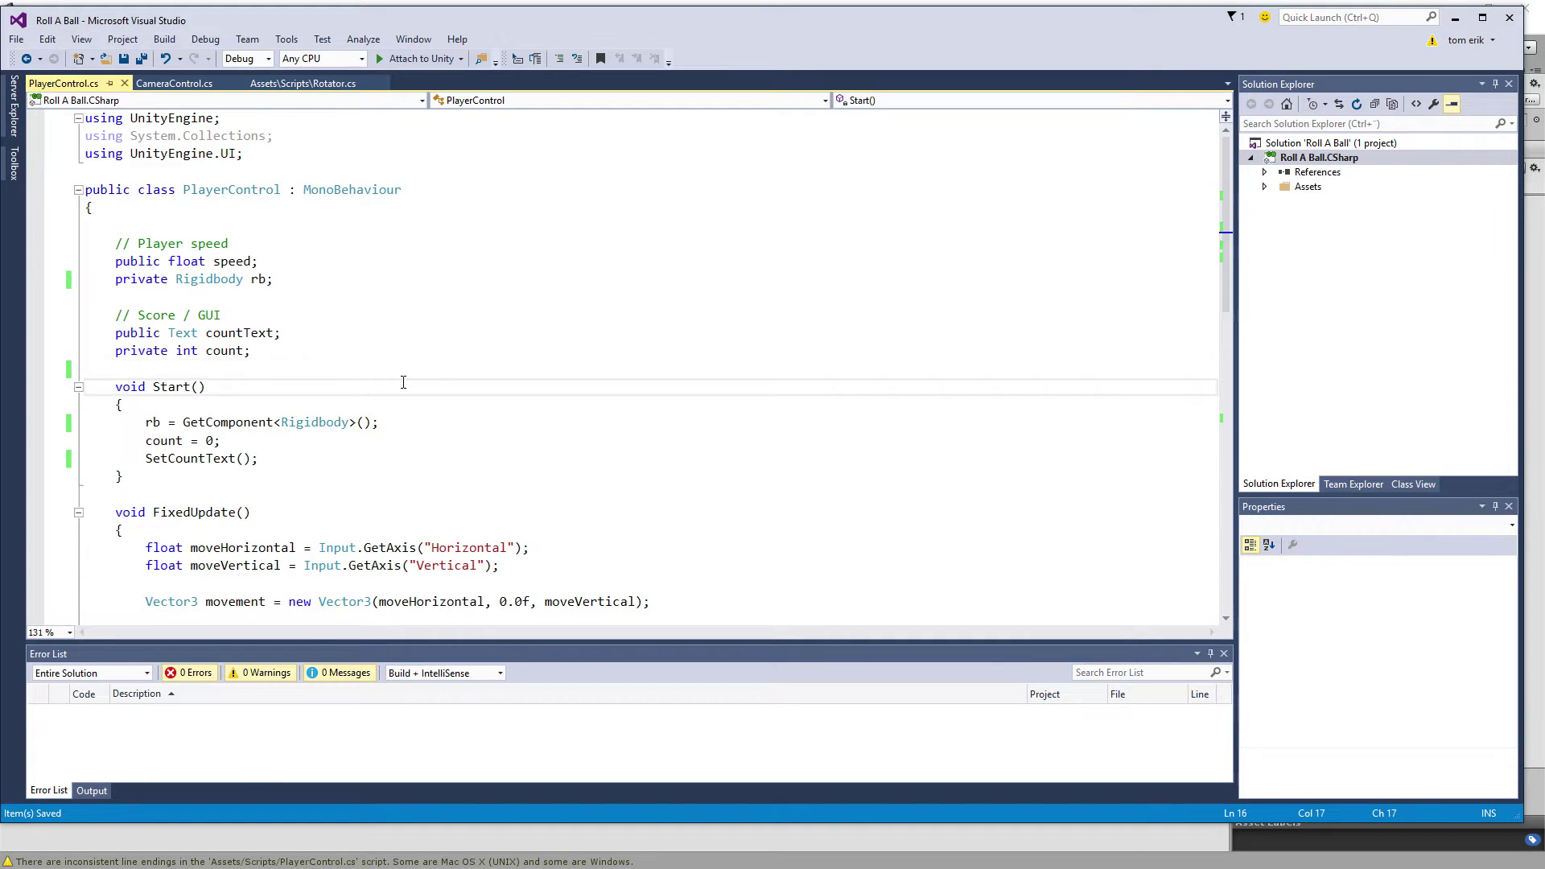
pyautogui.scroll(-7, 376, 402)
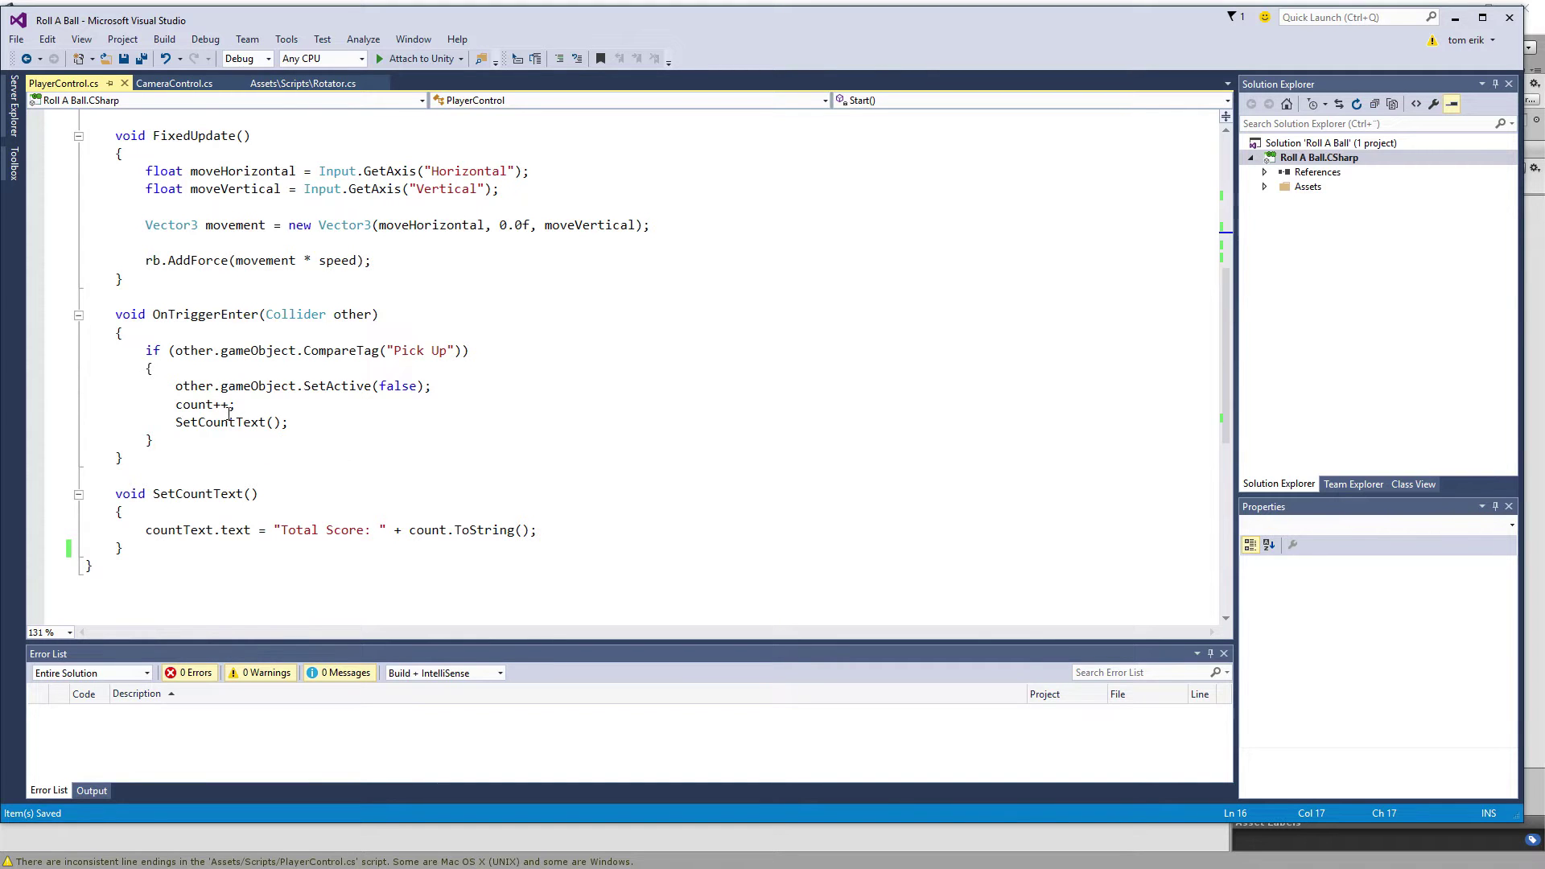
pyautogui.scroll(4, 232, 414)
pyautogui.scroll(3, 231, 408)
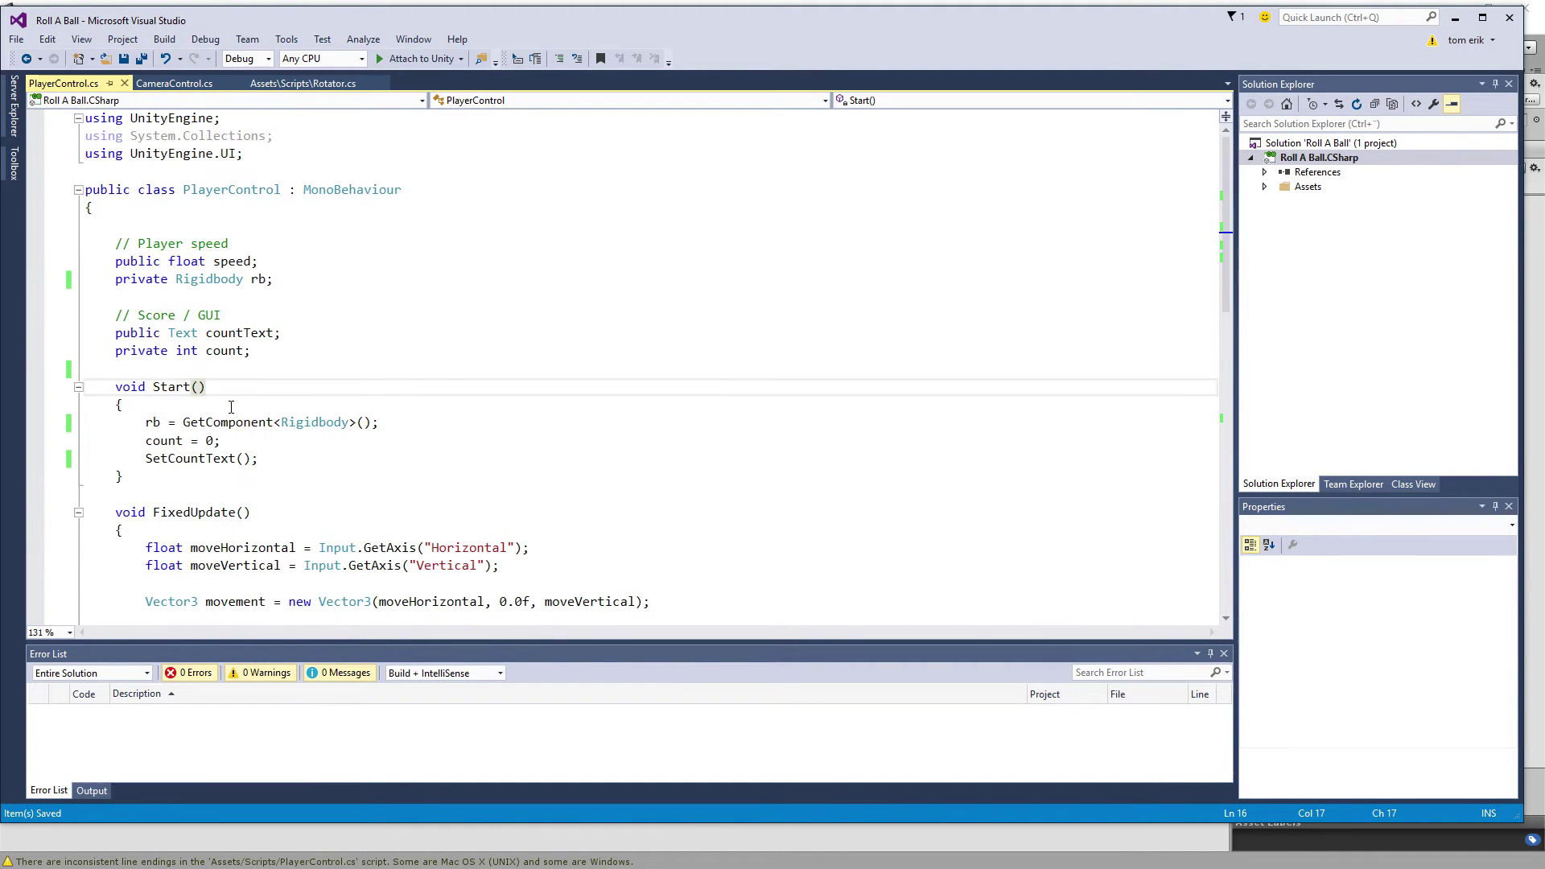
pyautogui.click(509, 355)
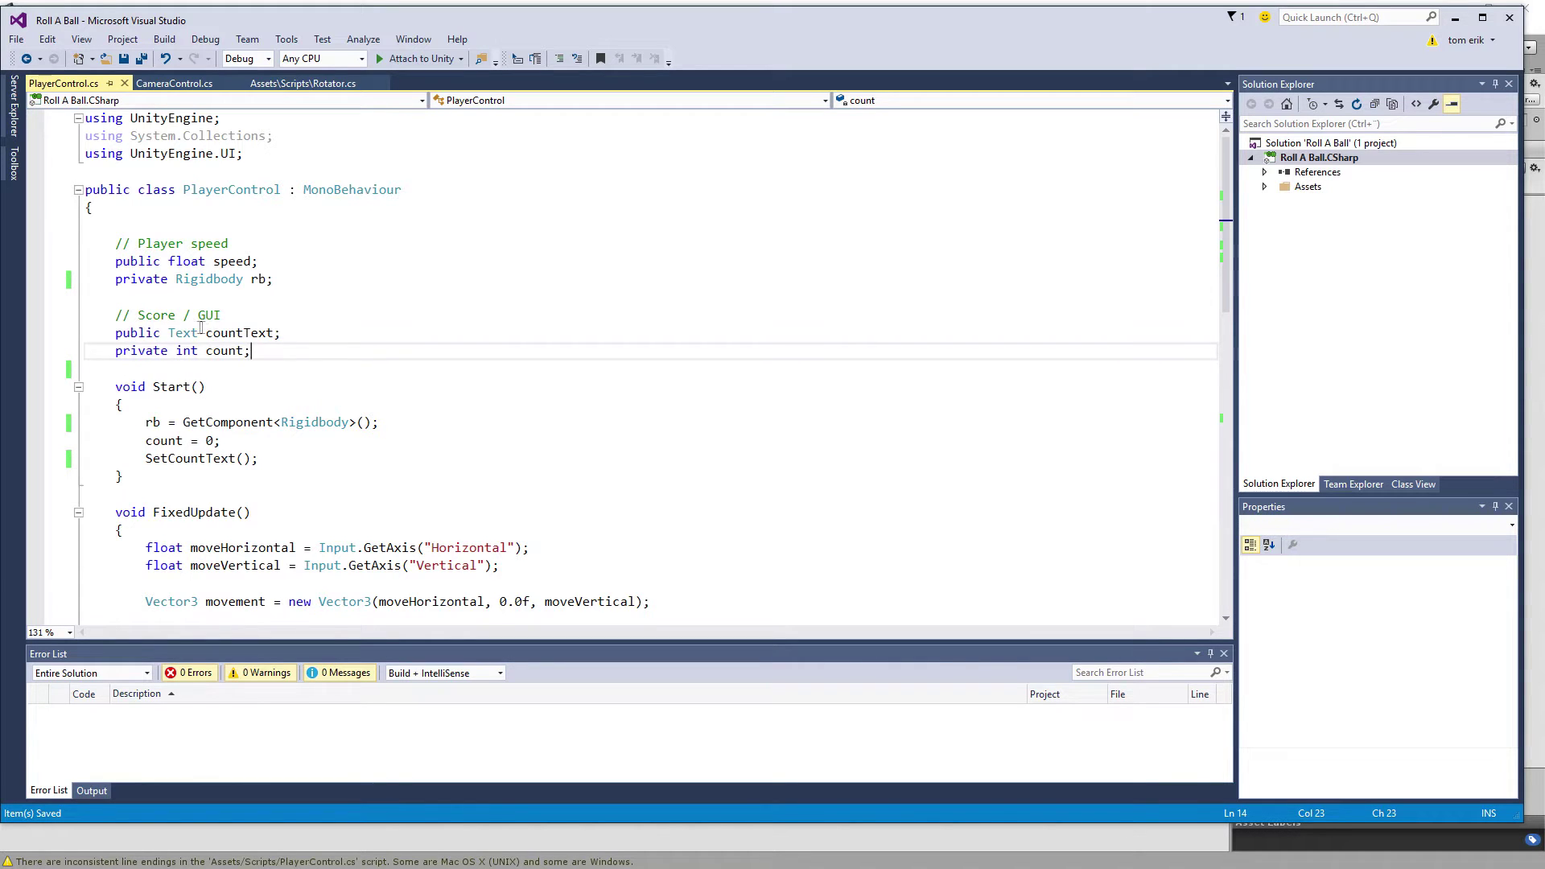
pyautogui.doubleClick(239, 332)
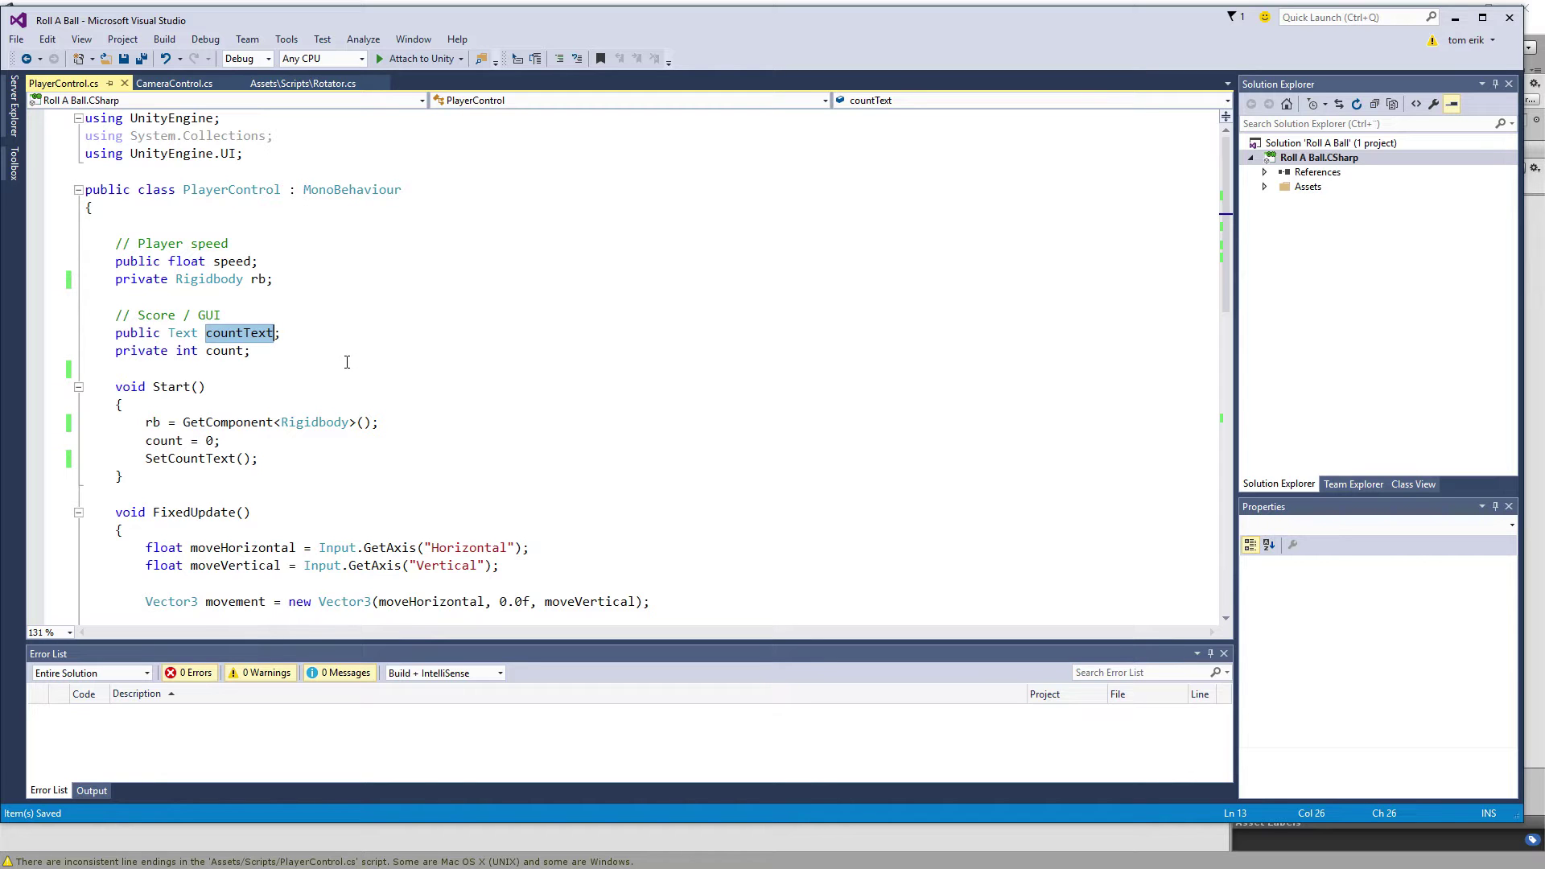
pyautogui.scroll(-2, 291, 341)
pyautogui.scroll(-2, 291, 341)
pyautogui.scroll(-3, 291, 340)
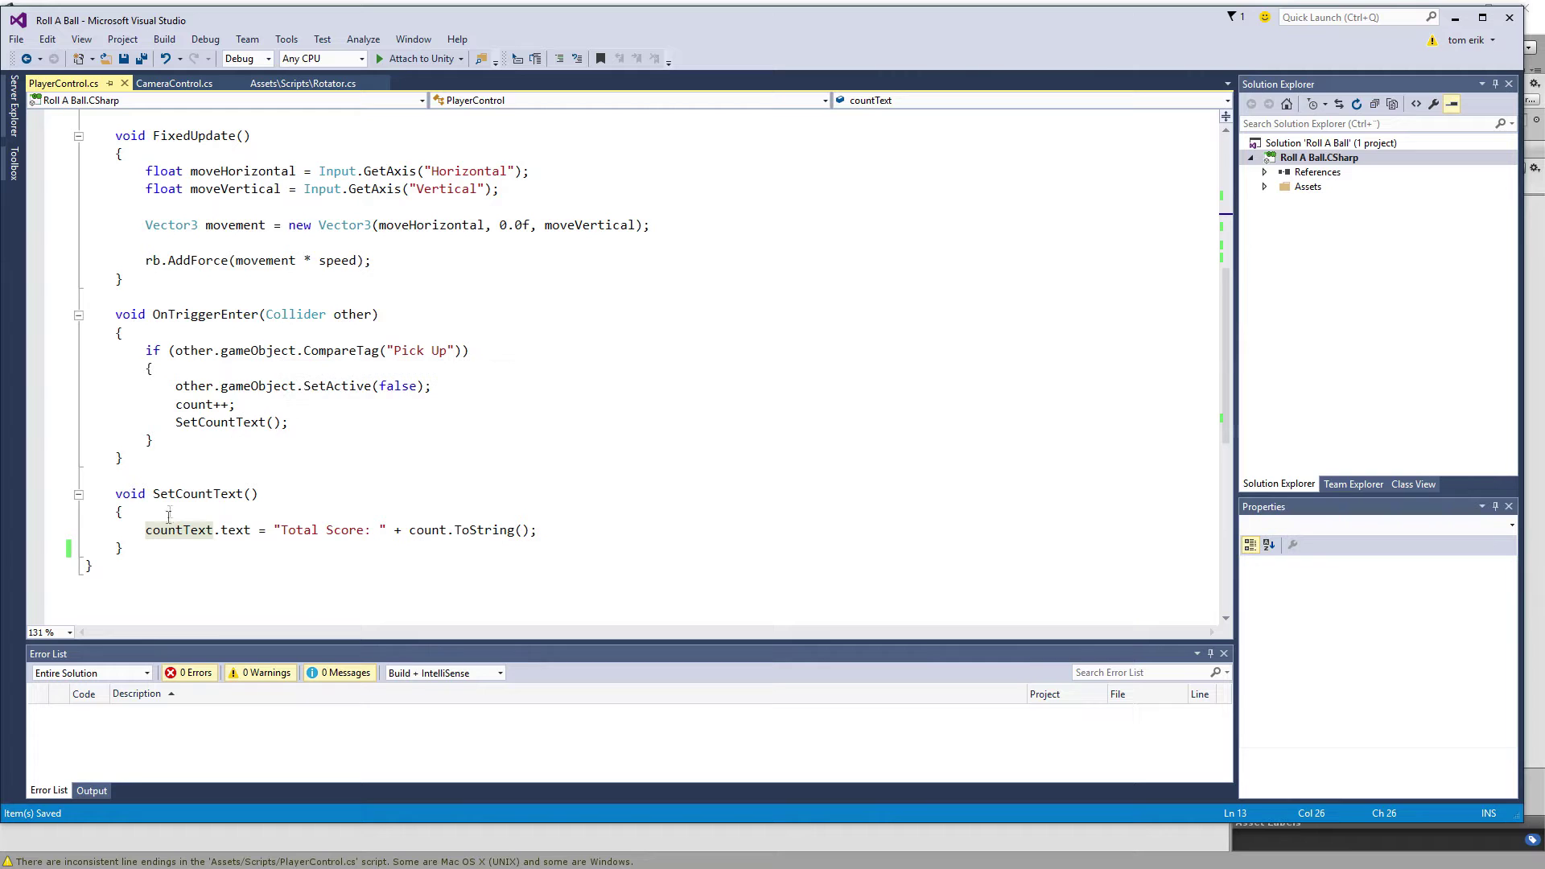
pyautogui.scroll(5, 201, 475)
pyautogui.scroll(2, 225, 447)
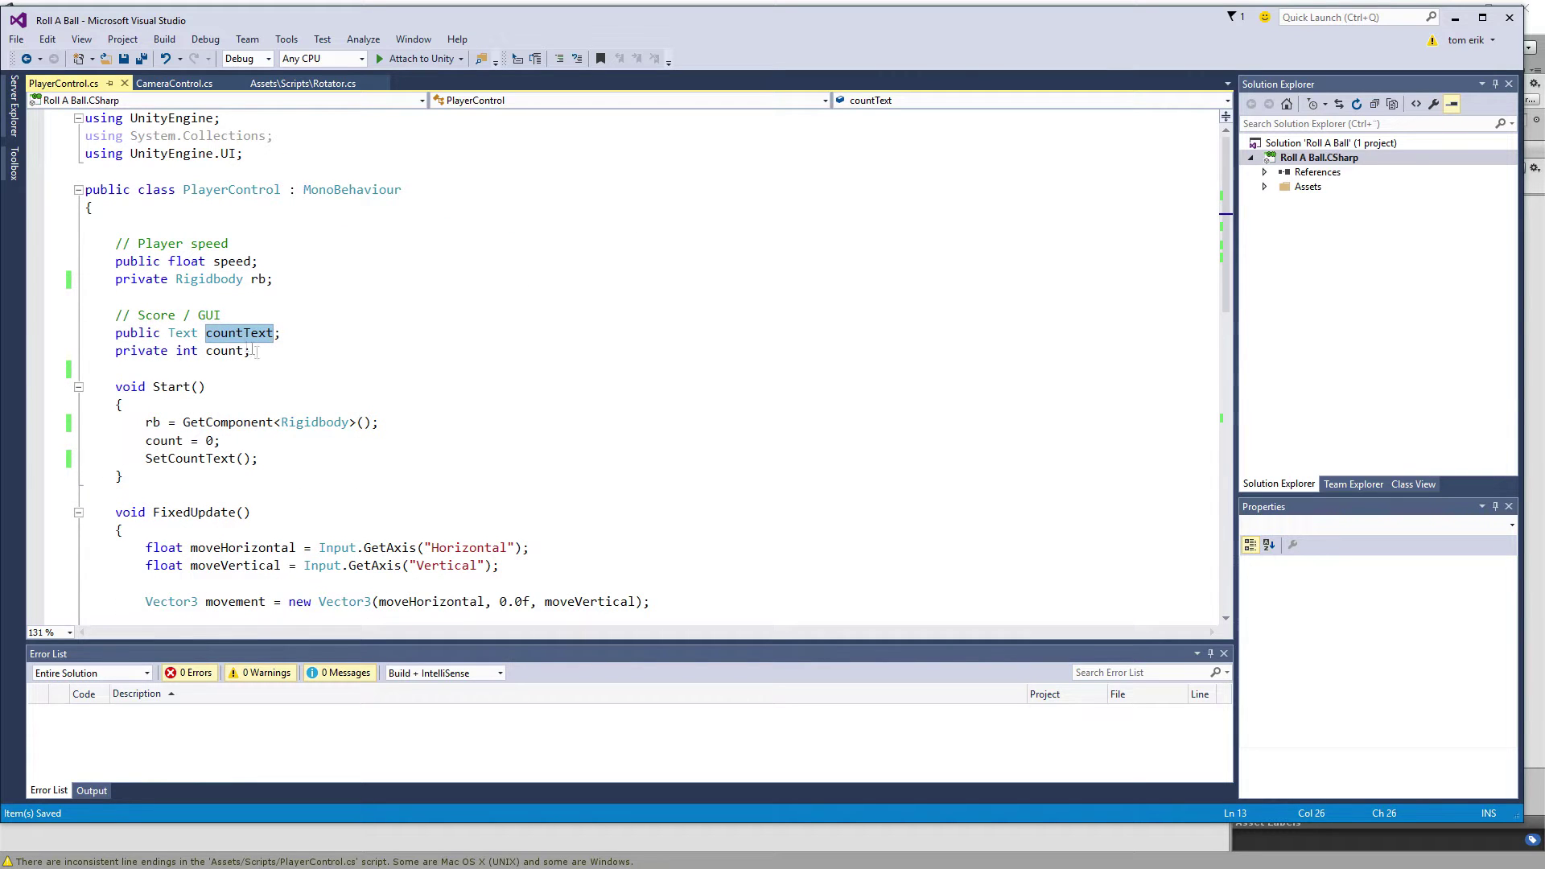
pyautogui.scroll(-6, 309, 348)
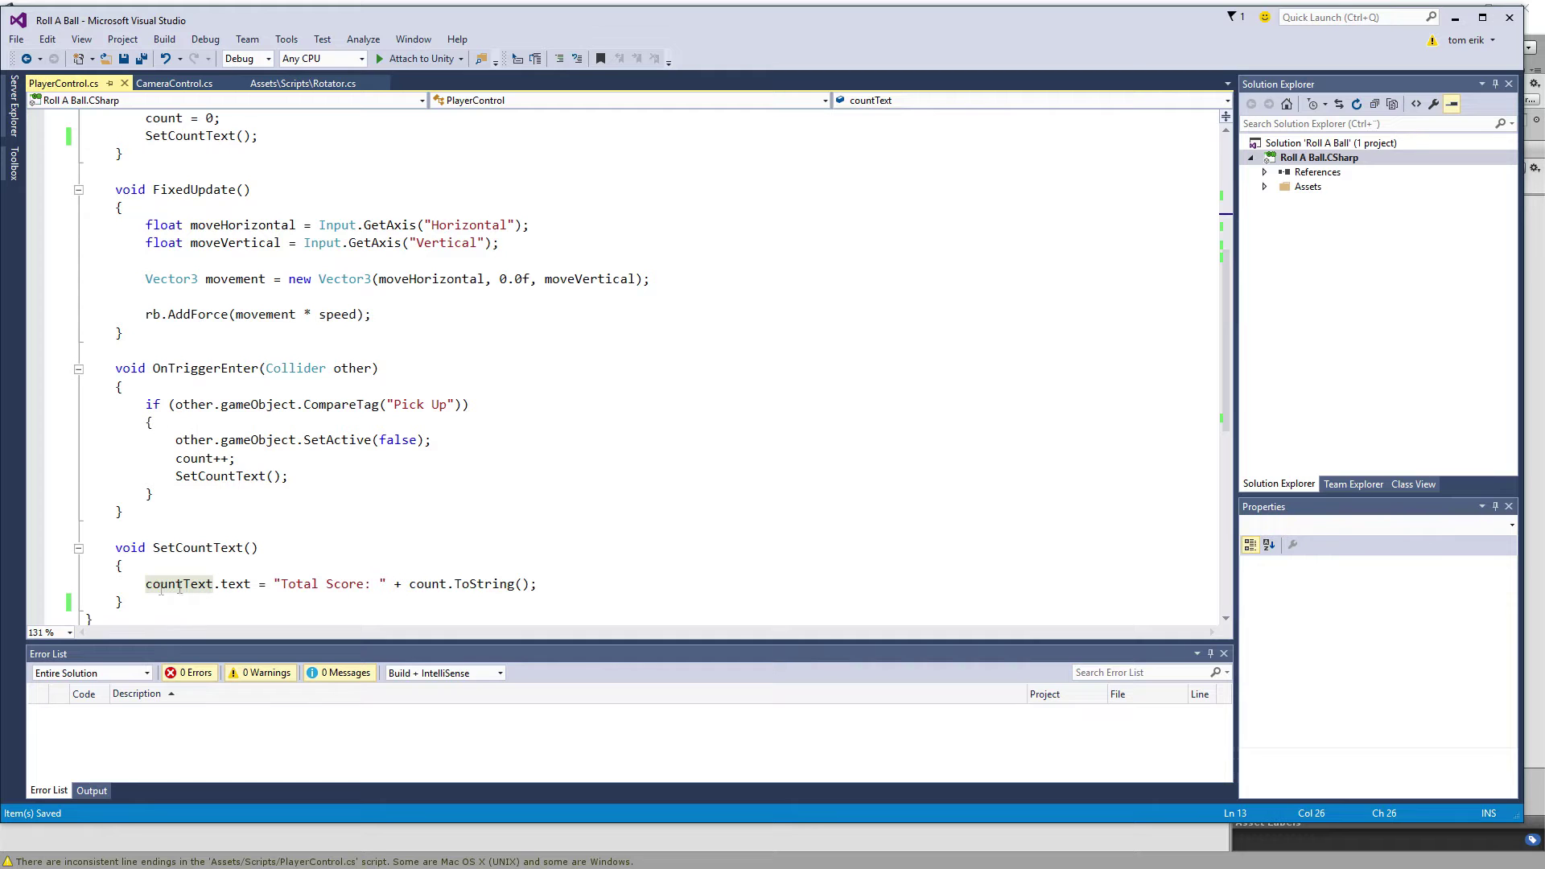
pyautogui.scroll(6, 229, 294)
# Trace where rb is used in the script, then open a find search in the current document
pyautogui.click(262, 278)
pyautogui.scroll(-5, 165, 368)
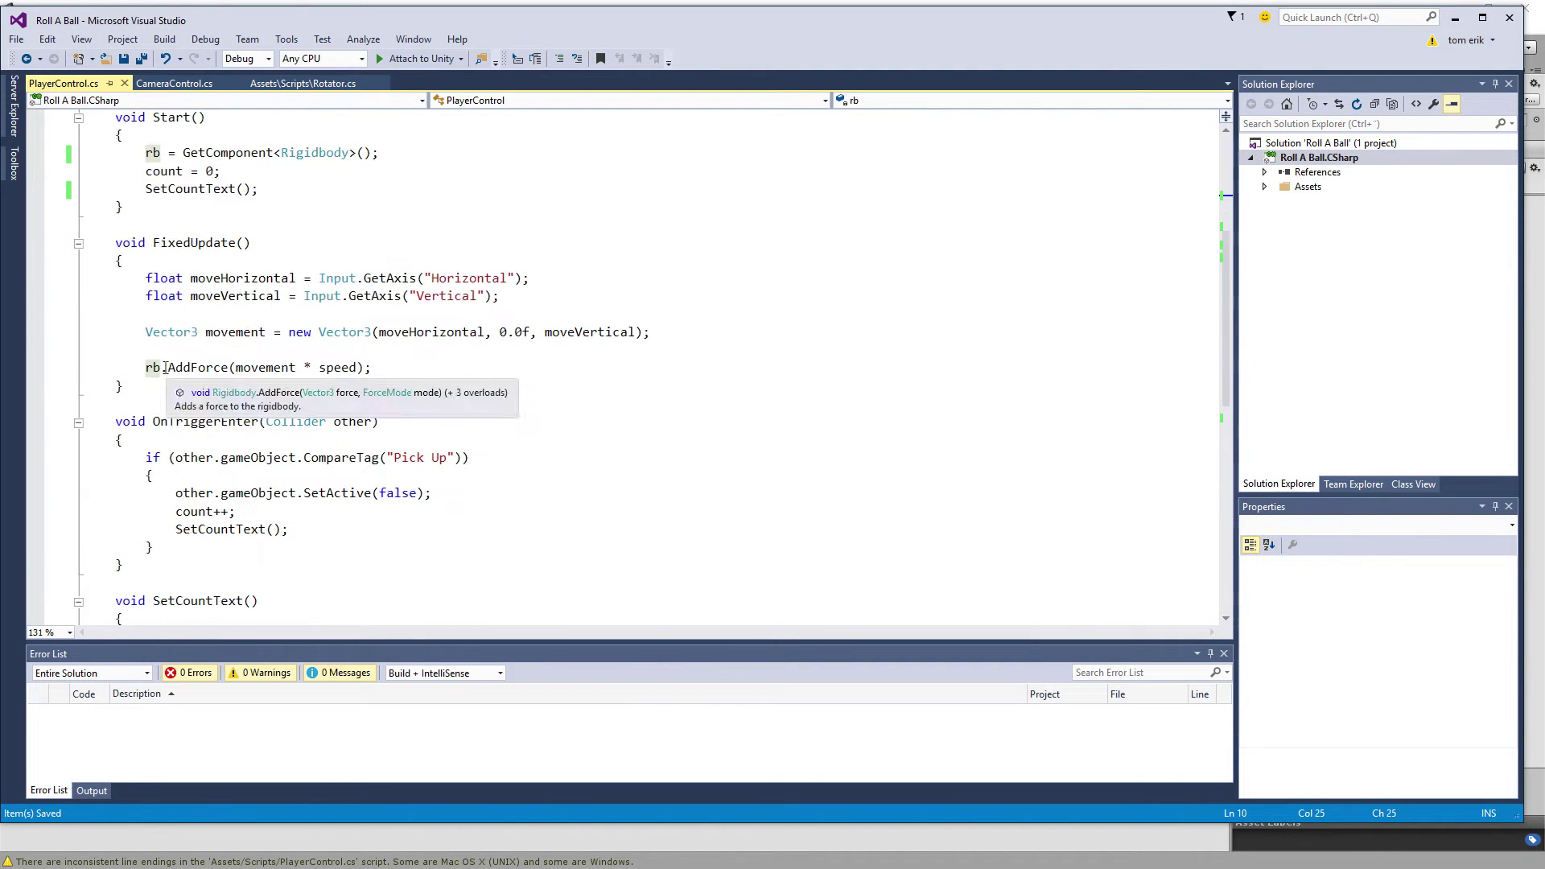
pyautogui.scroll(-3, 165, 368)
pyautogui.scroll(6, 160, 501)
pyautogui.scroll(2, 170, 379)
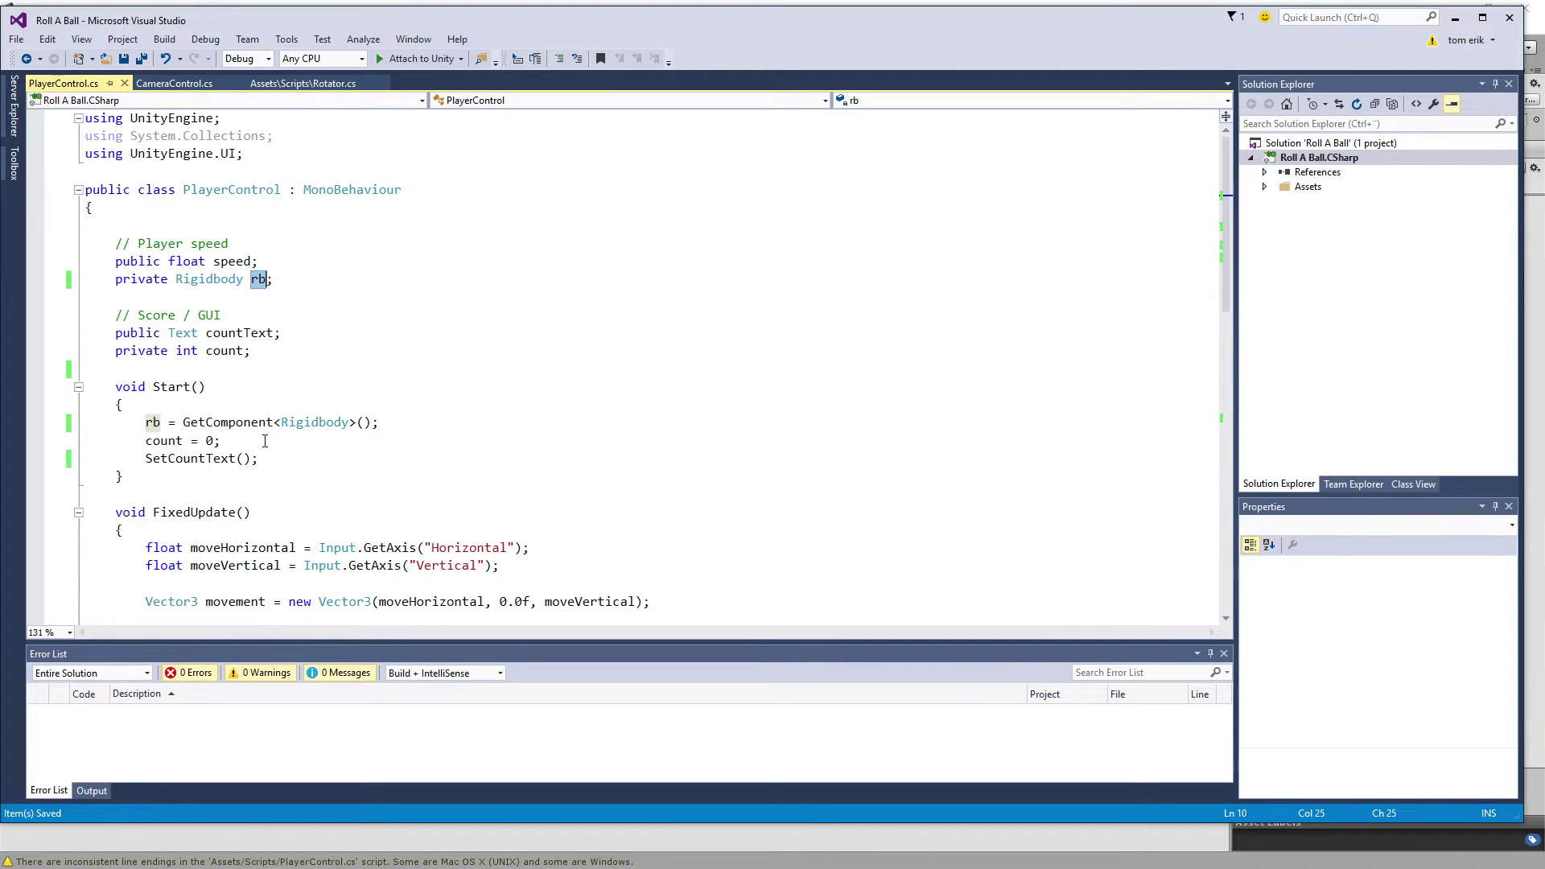
pyautogui.scroll(-2, 265, 441)
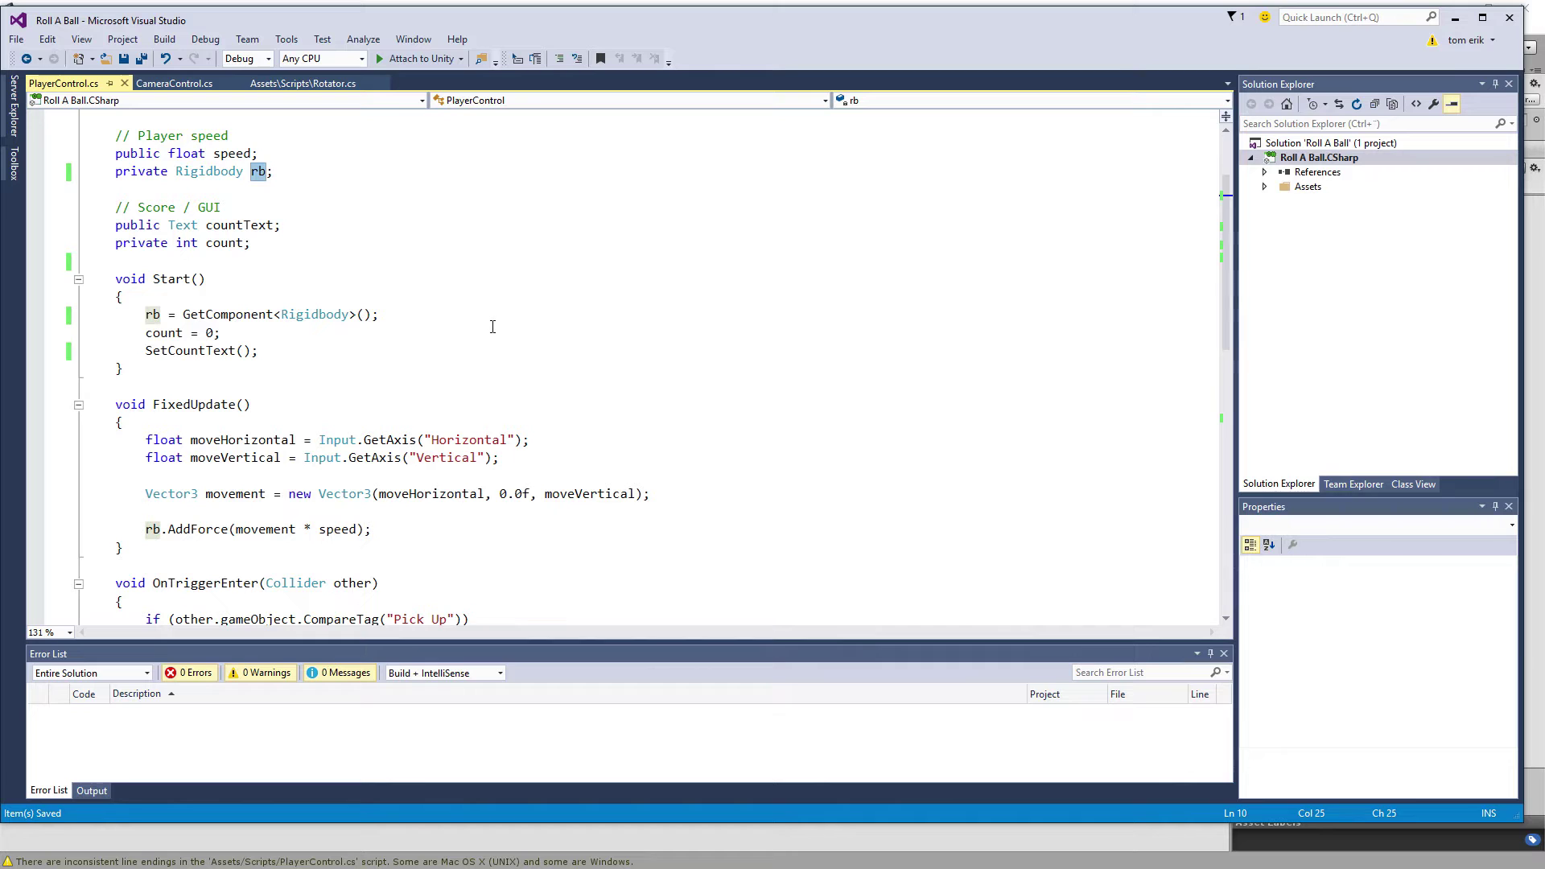
pyautogui.click(502, 298)
pyautogui.scroll(2, 505, 302)
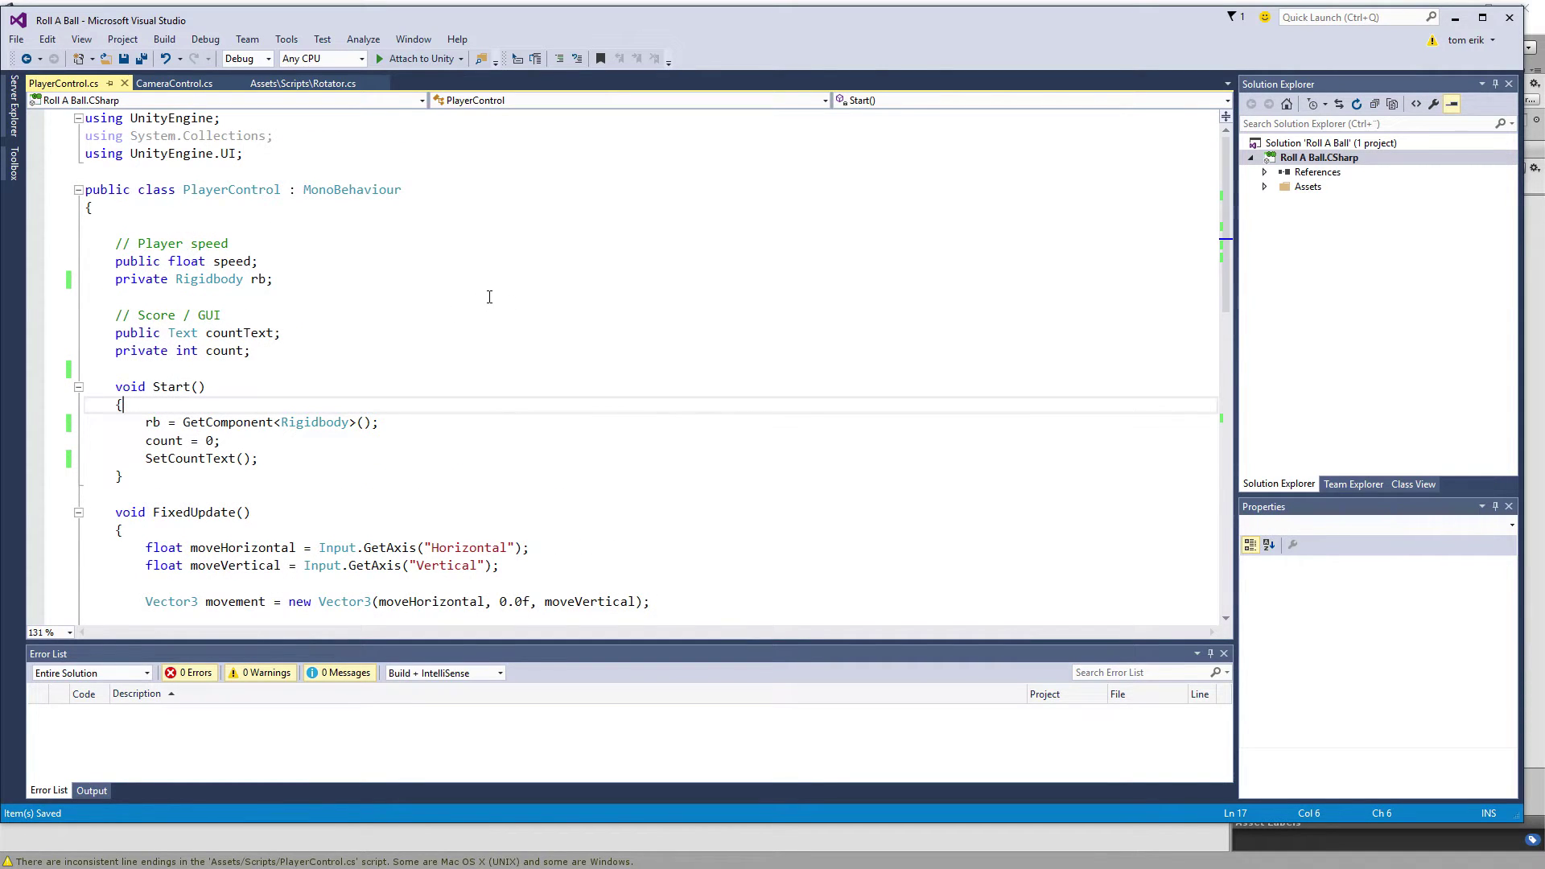
pyautogui.hotkey('ctrl', 'f')
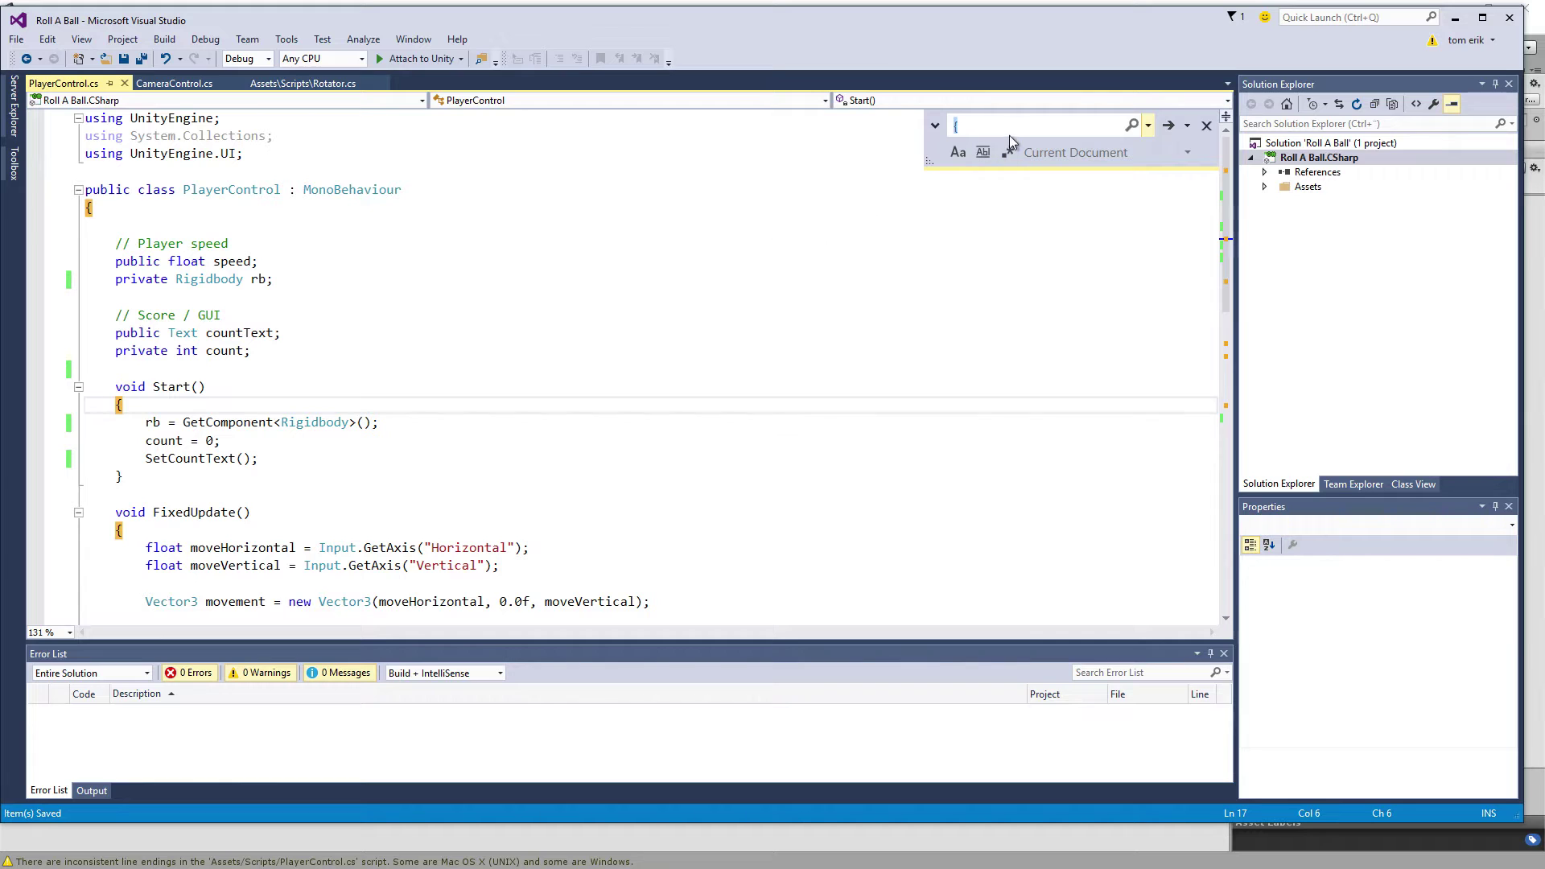
# Replace every whole-word rb with rigidBod using Replace All
pyautogui.write('rb')
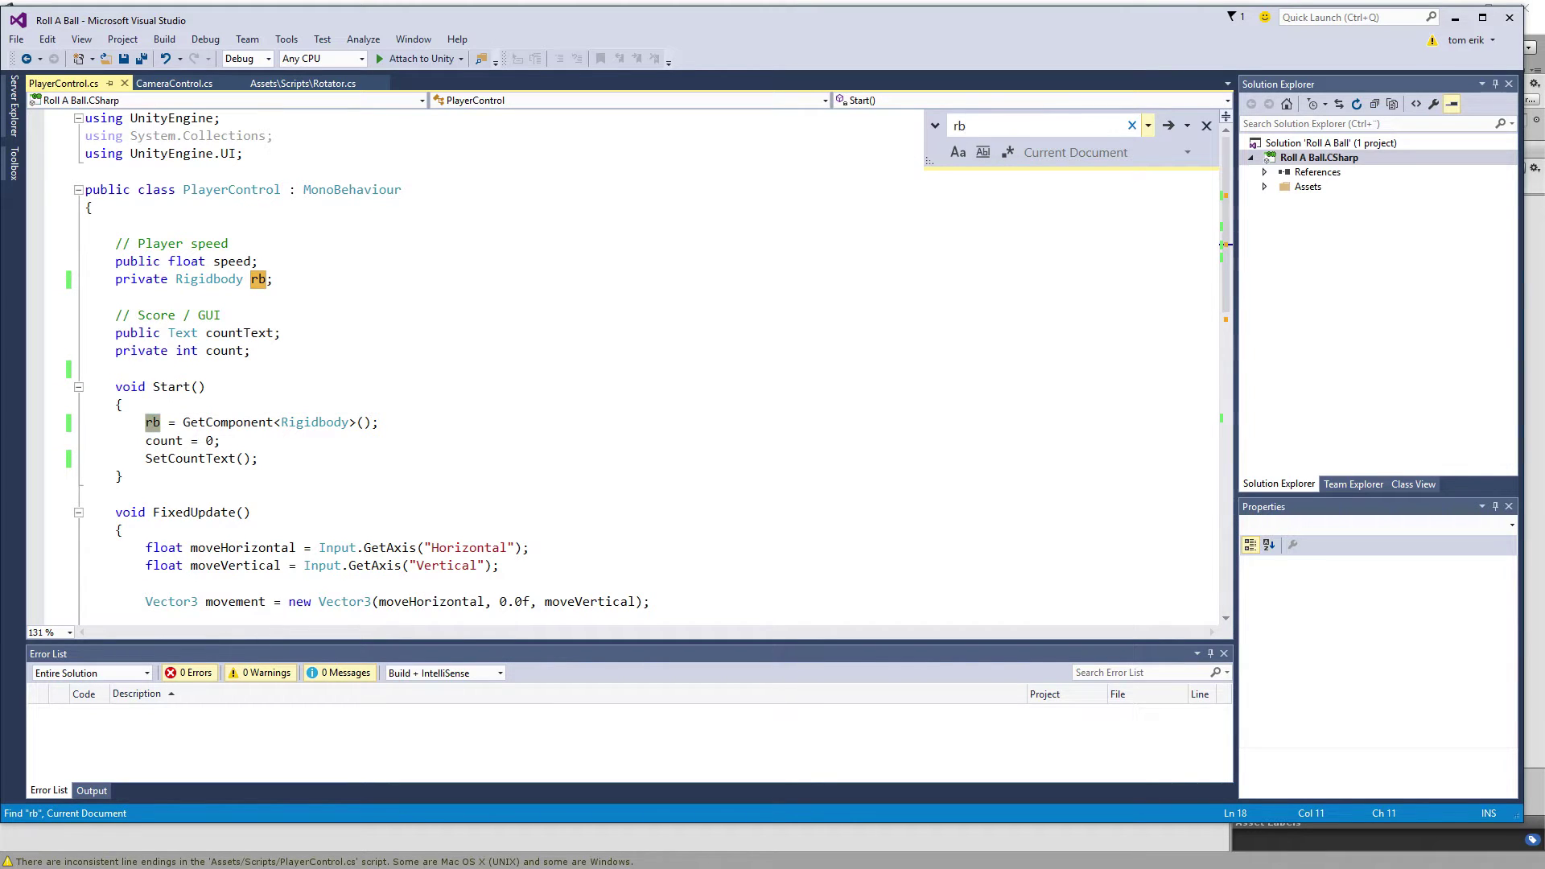
pyautogui.click(982, 155)
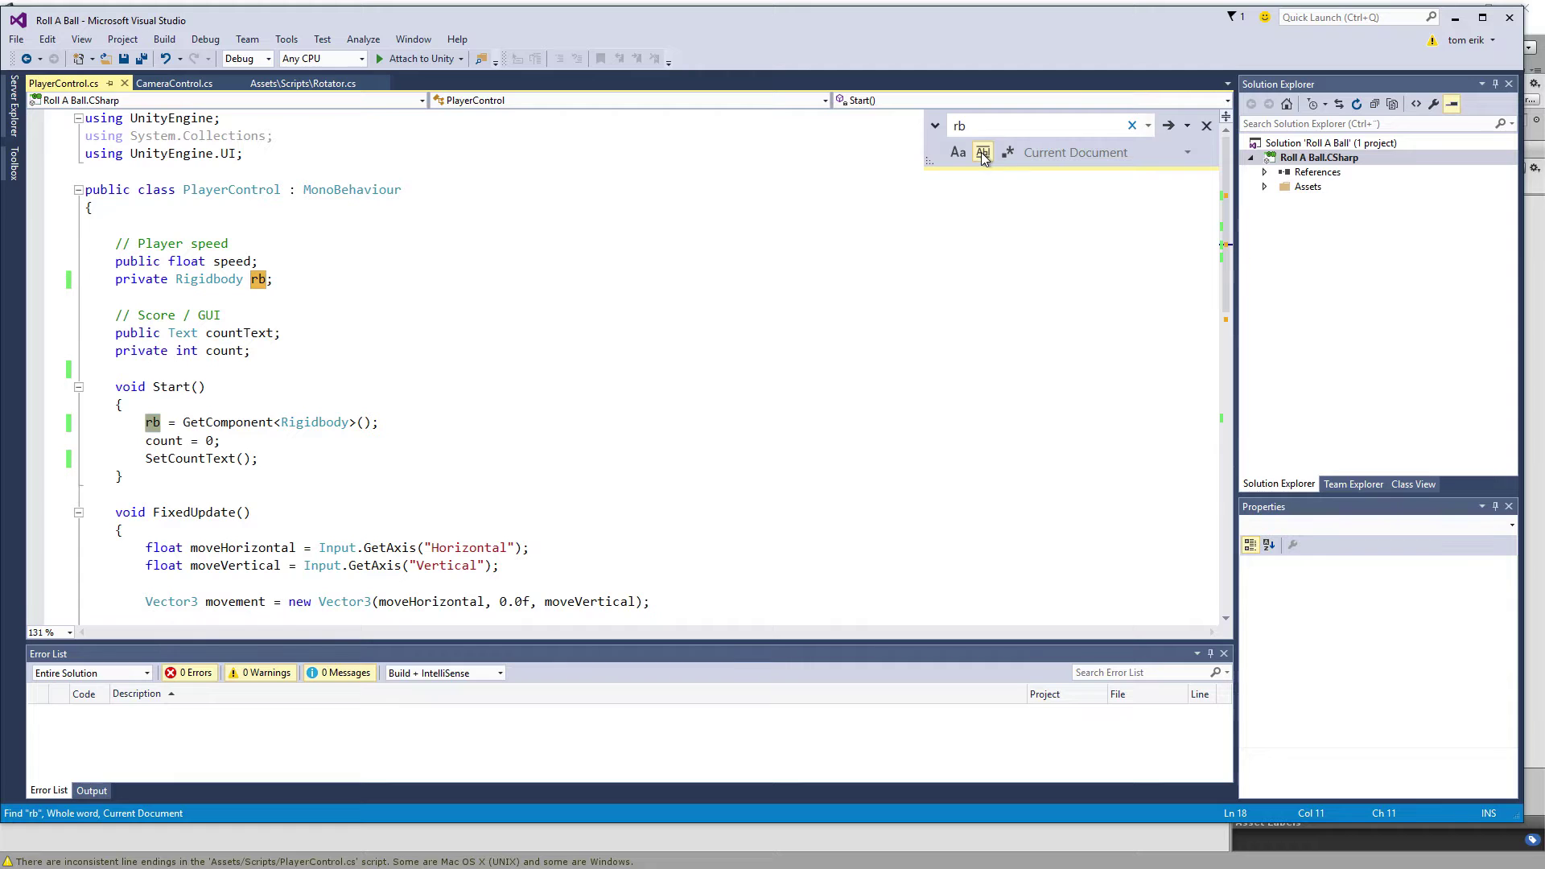
pyautogui.click(1148, 126)
pyautogui.click(936, 133)
pyautogui.click(936, 130)
pyautogui.write('rigid')
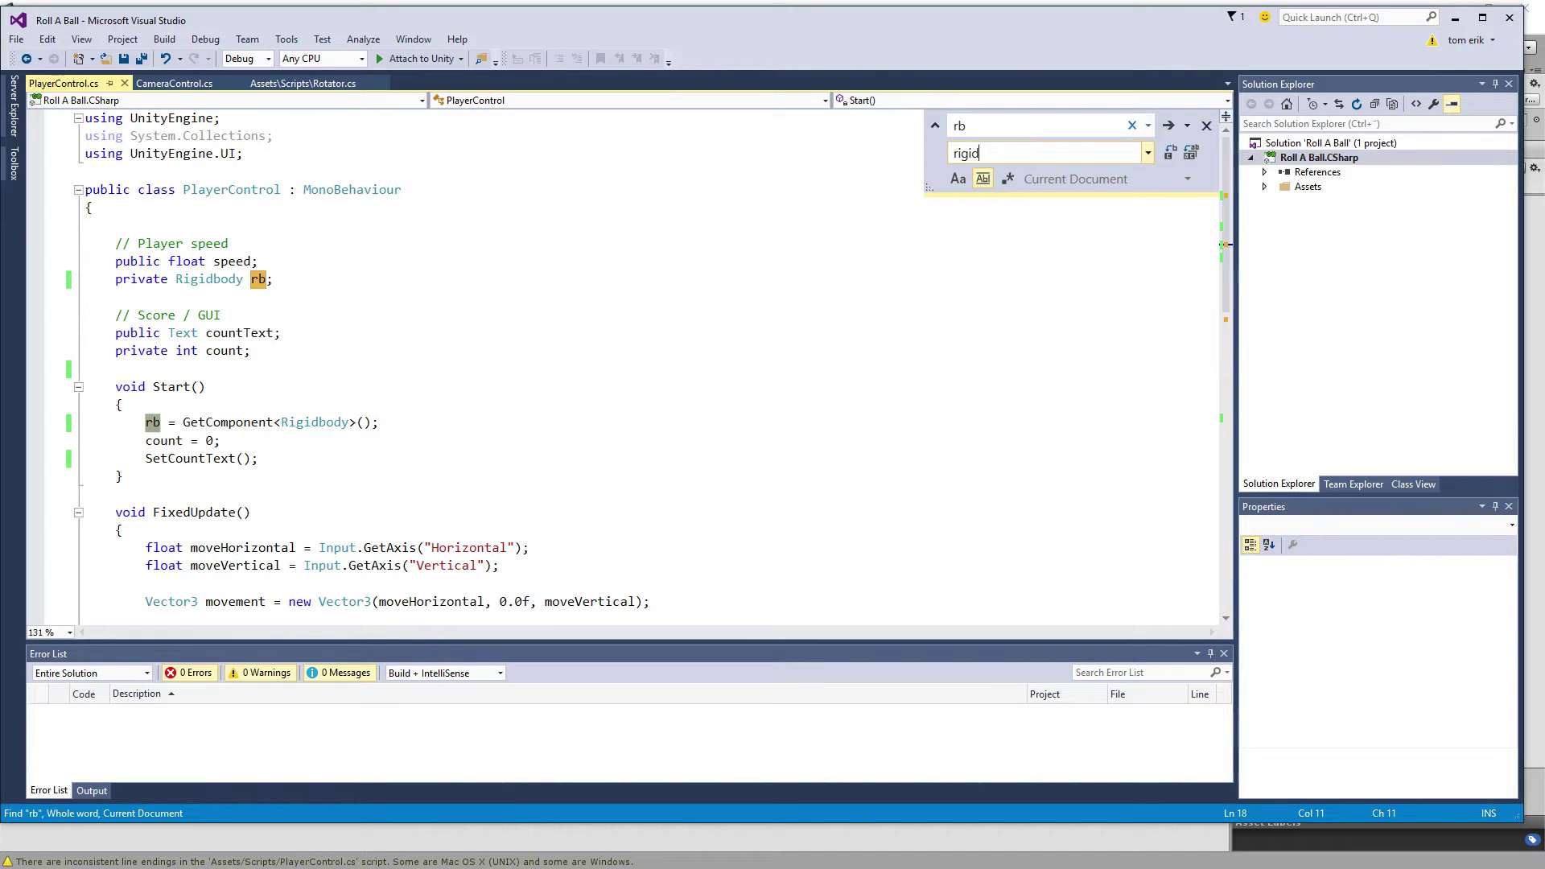
pyautogui.write('Bod')
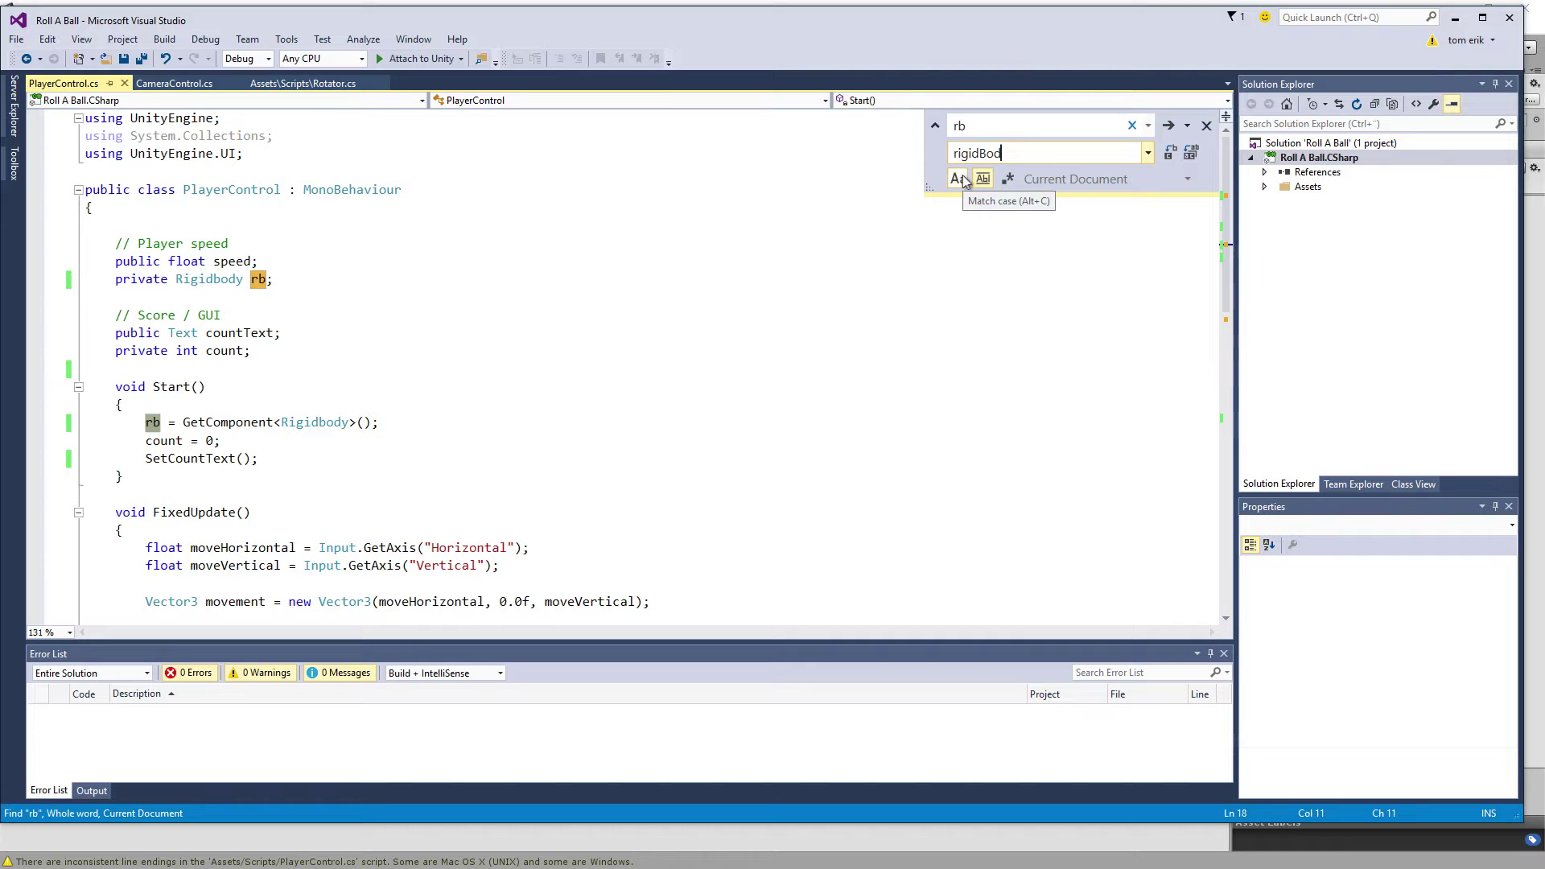
pyautogui.click(1191, 154)
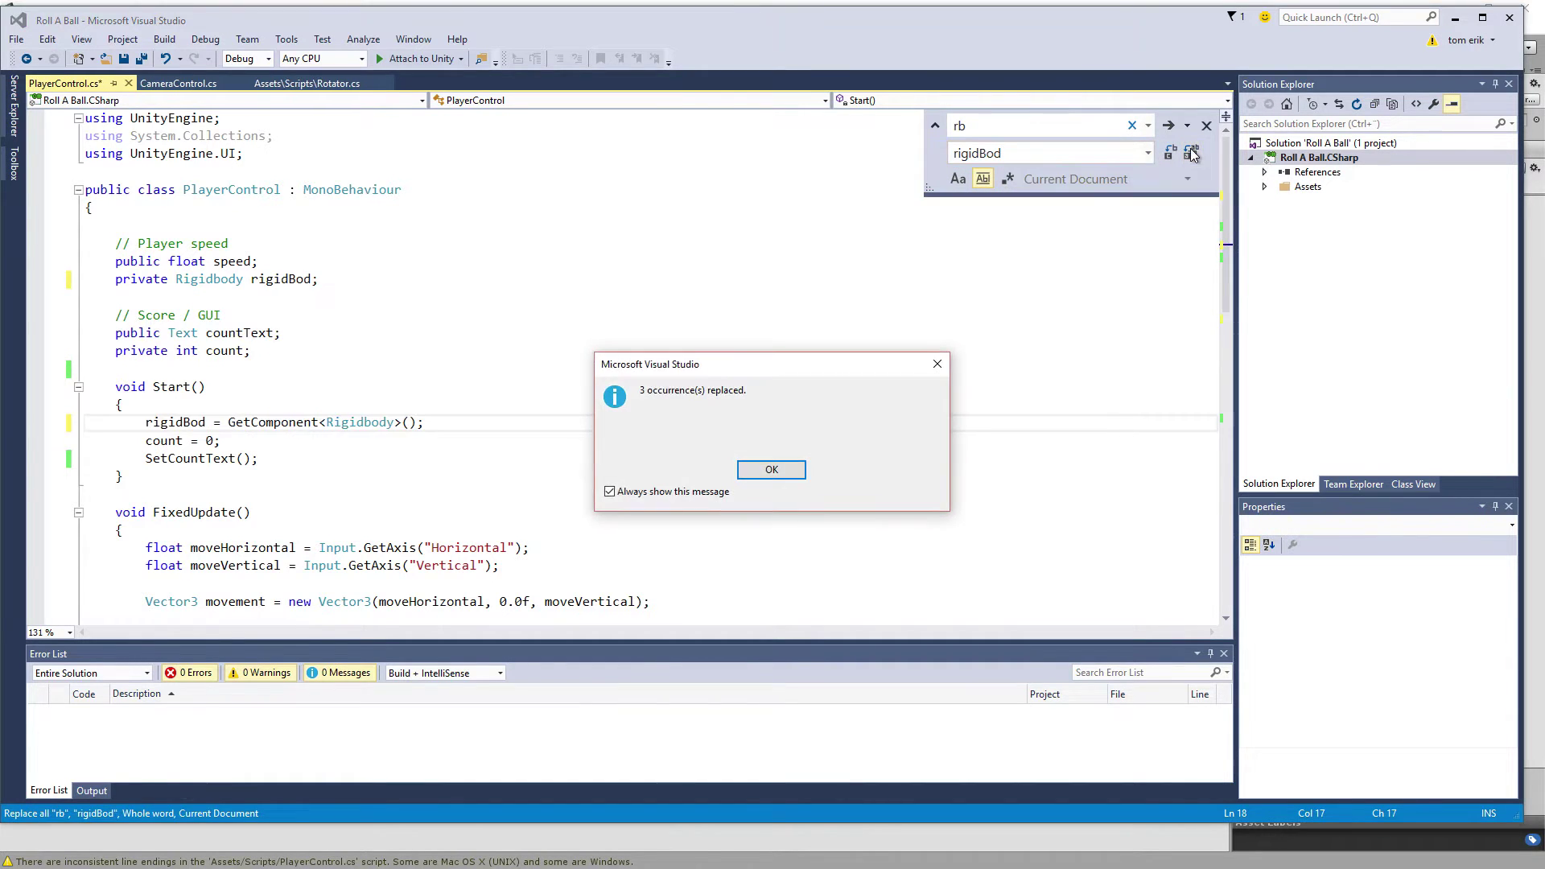
pyautogui.click(772, 471)
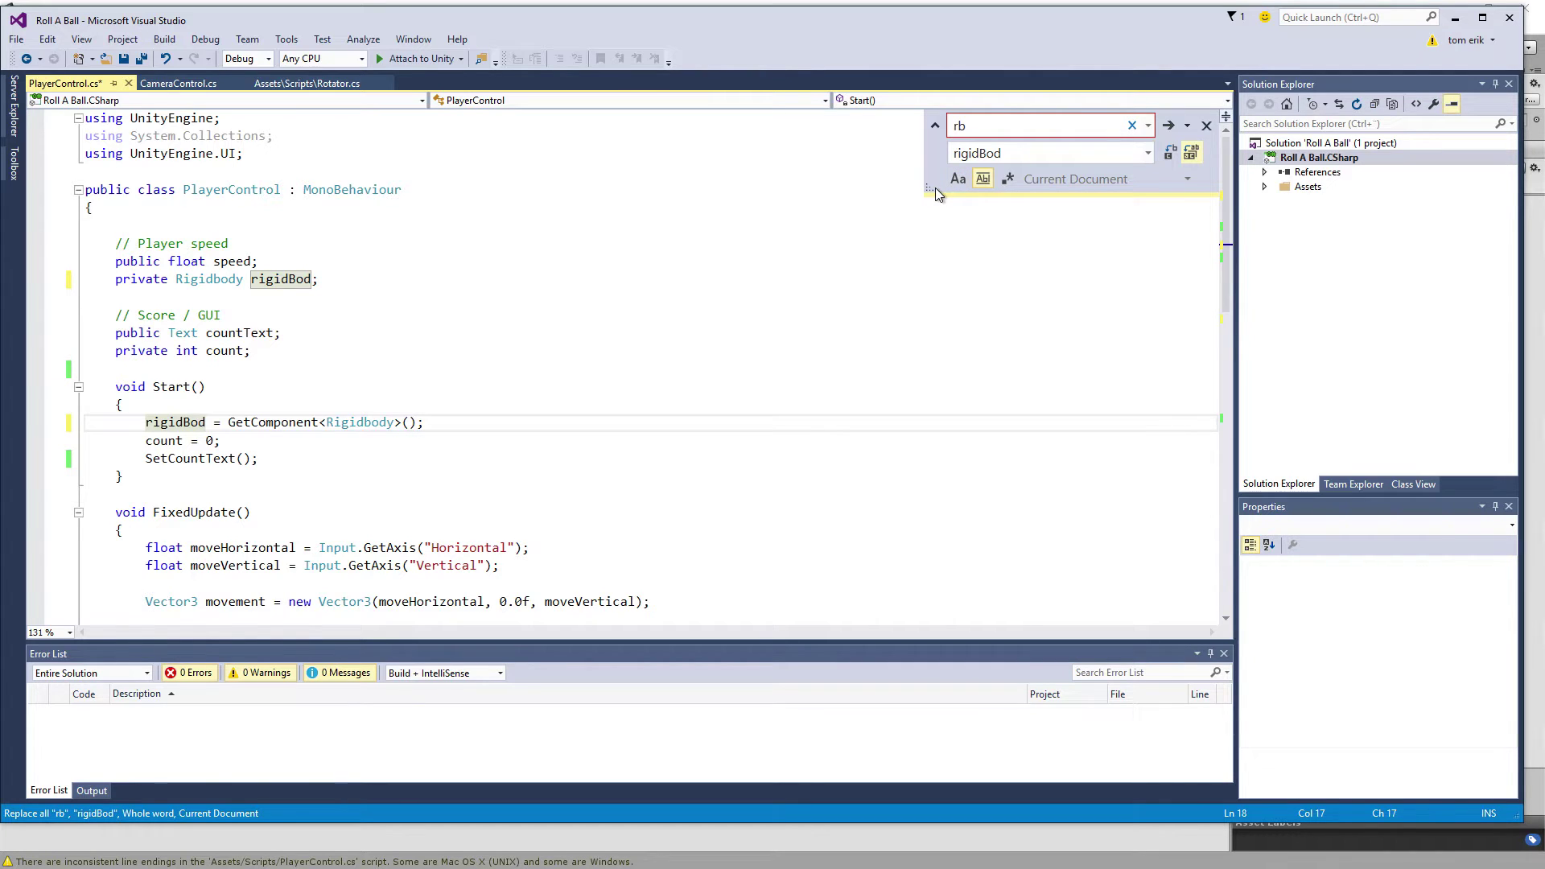
# Examine the count and countText names and the SetCountText call, then close the find box
pyautogui.doubleClick(224, 358)
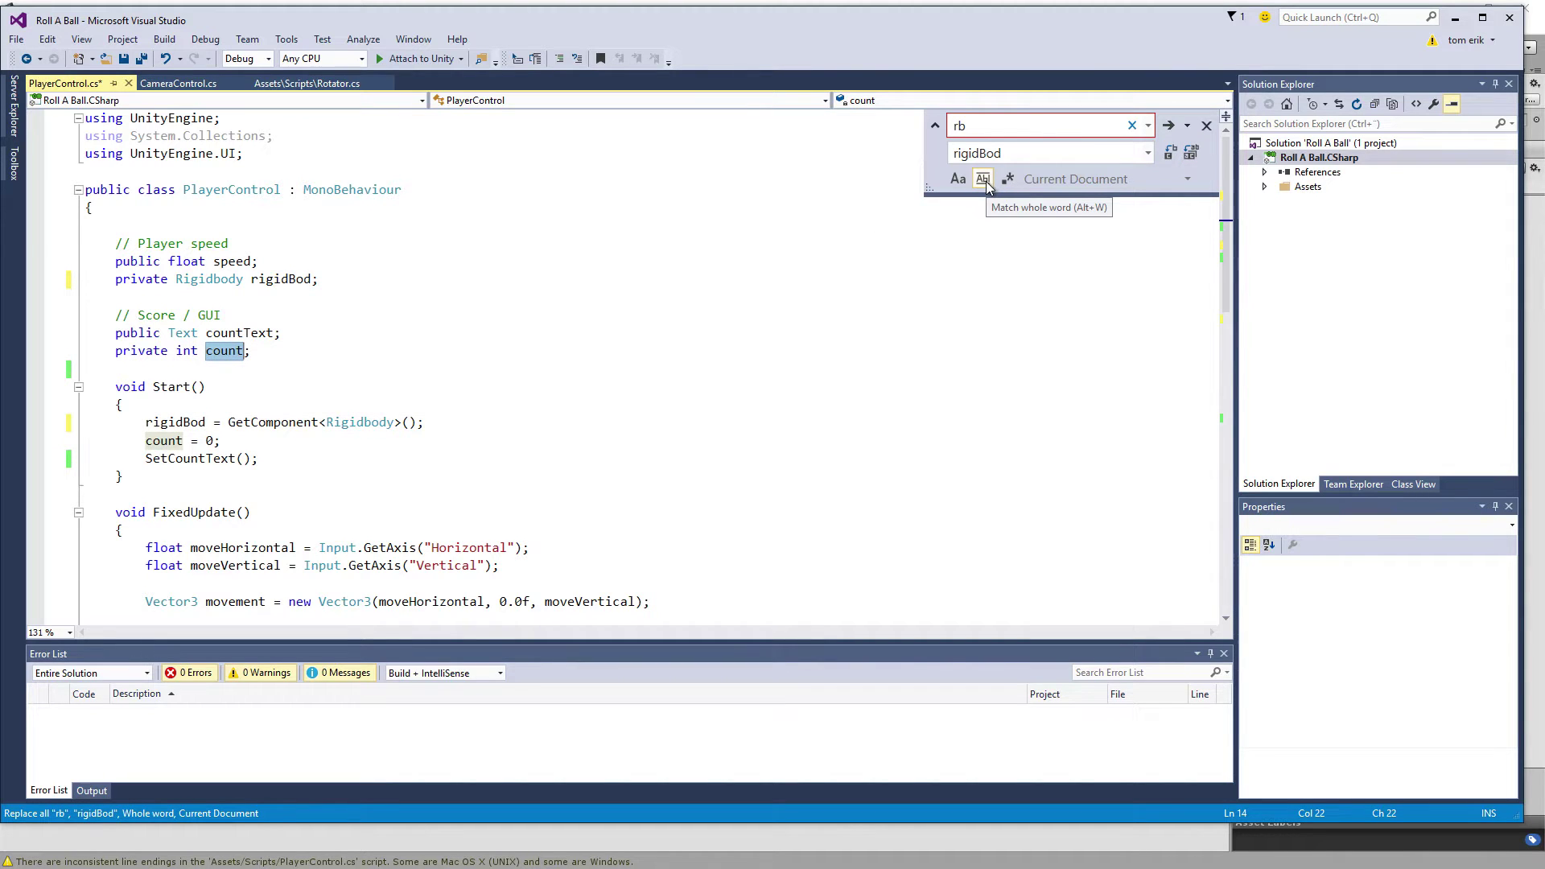
pyautogui.click(235, 333)
pyautogui.moveTo(236, 333); pyautogui.dragTo(207, 333)
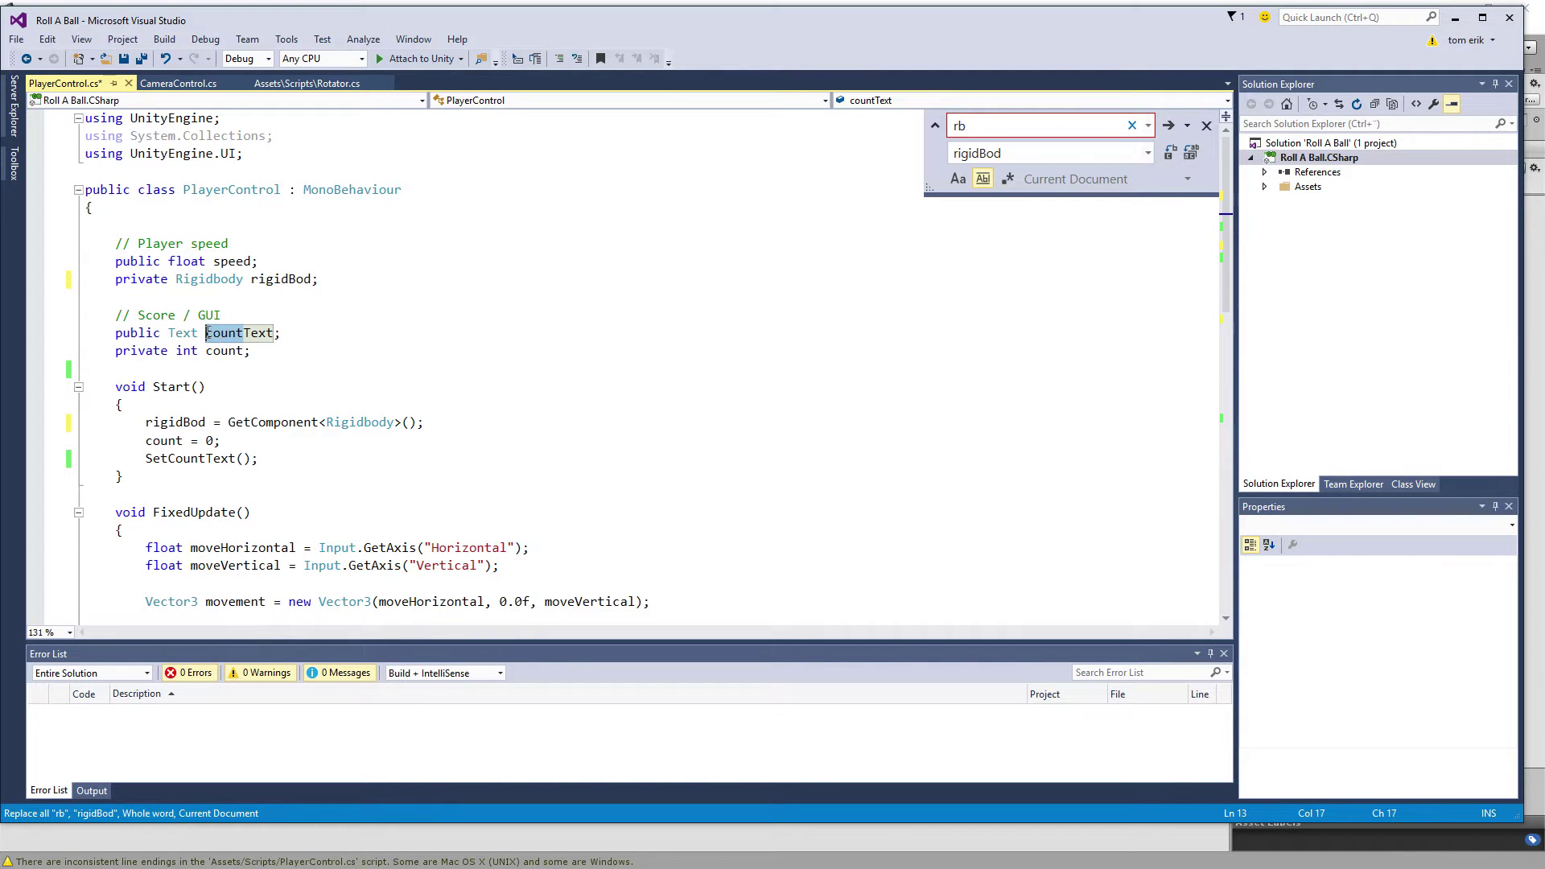
pyautogui.scroll(-3, 286, 421)
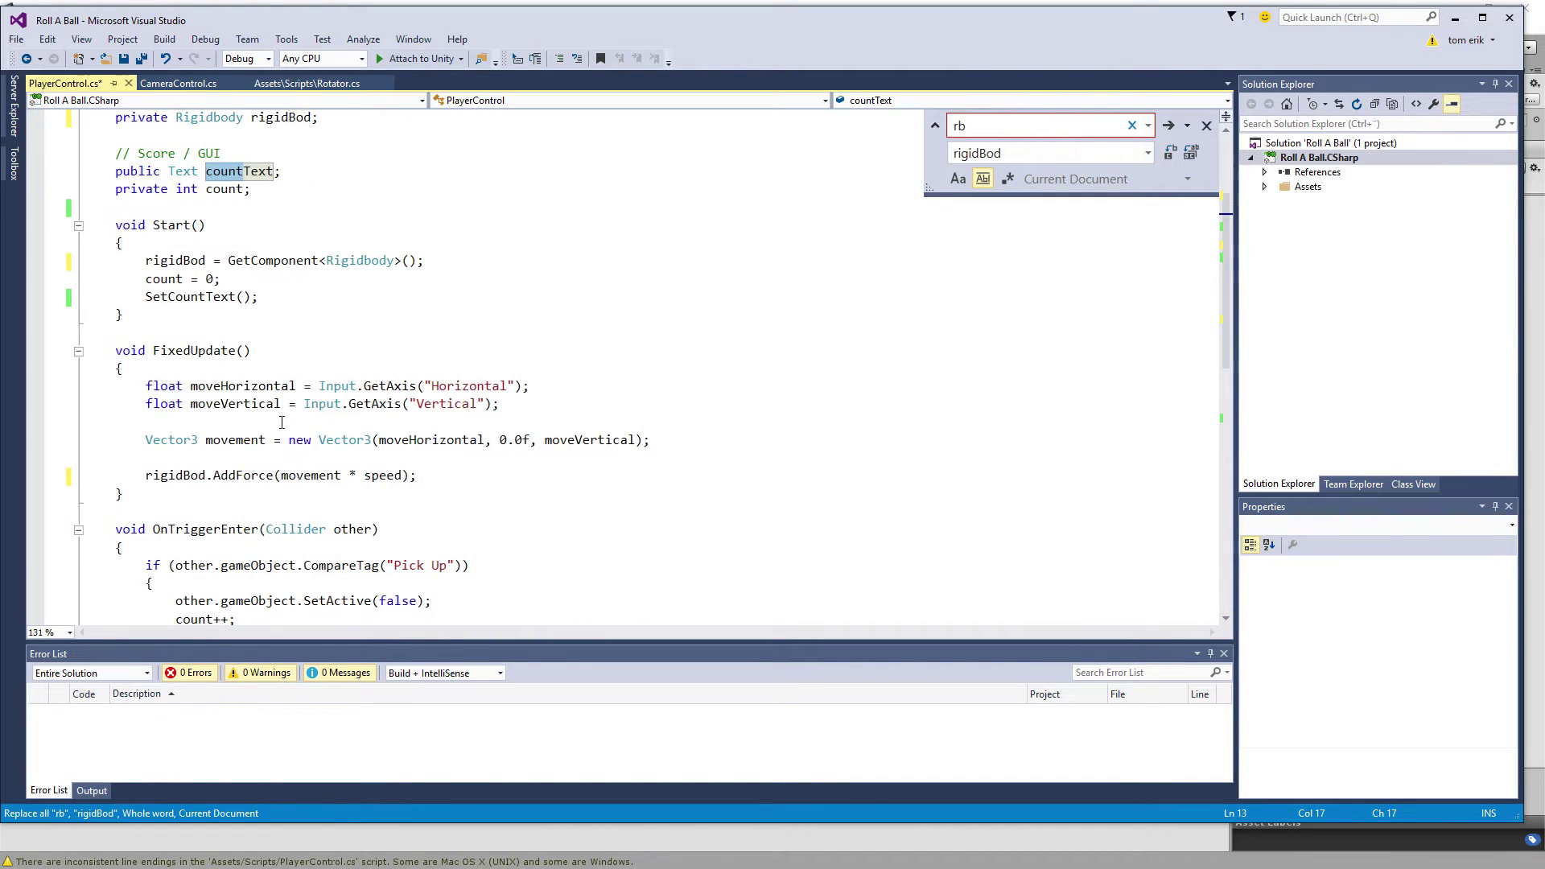
pyautogui.scroll(-4, 285, 421)
pyautogui.click(285, 423)
pyautogui.scroll(7, 288, 431)
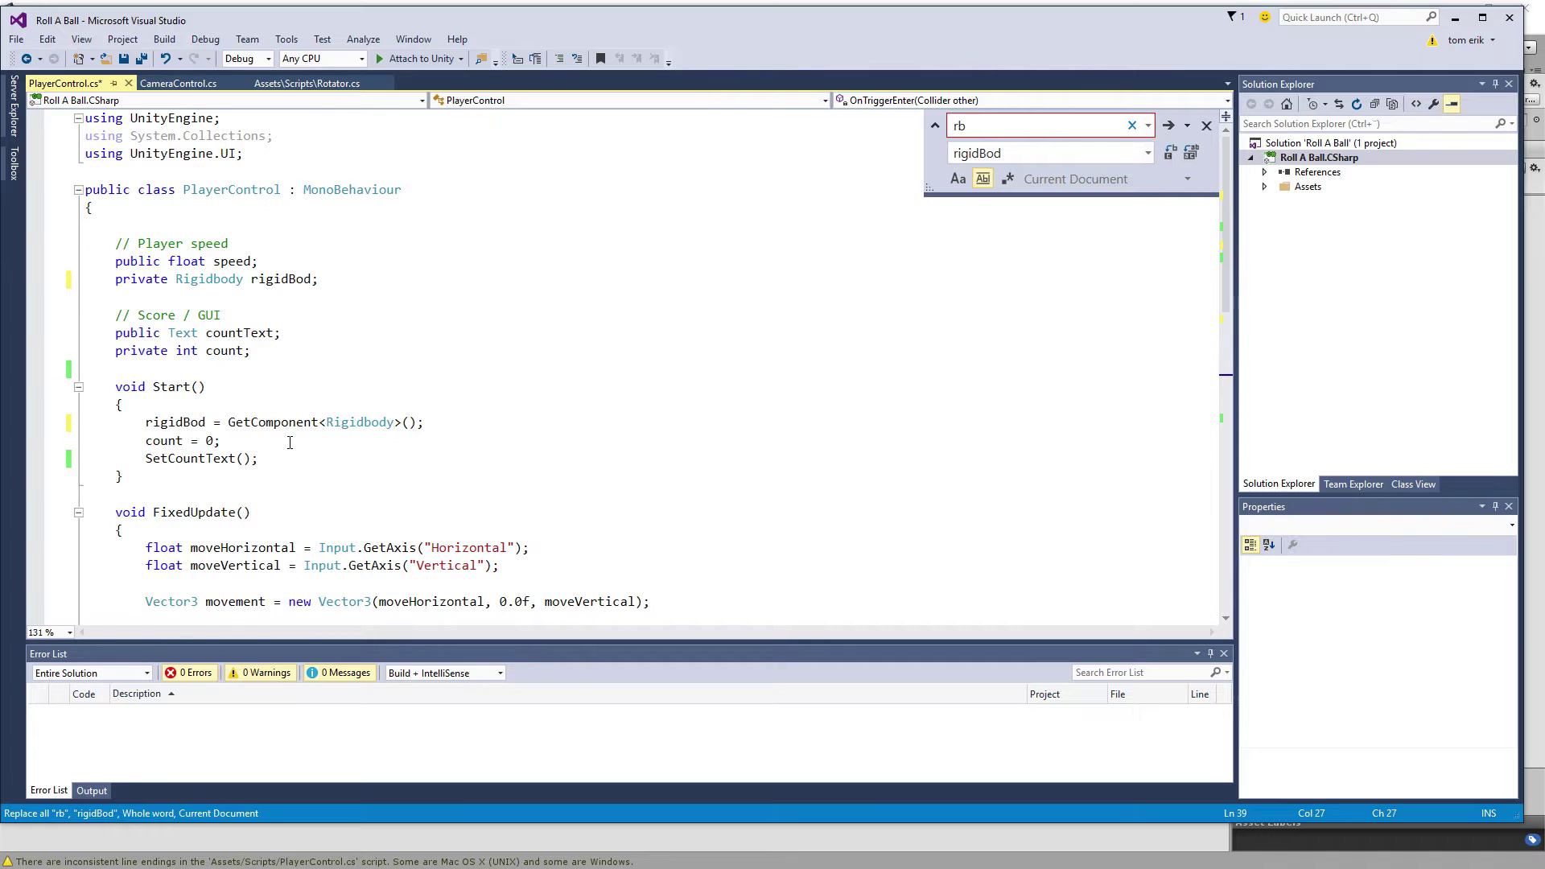
pyautogui.click(1206, 125)
pyautogui.click(883, 296)
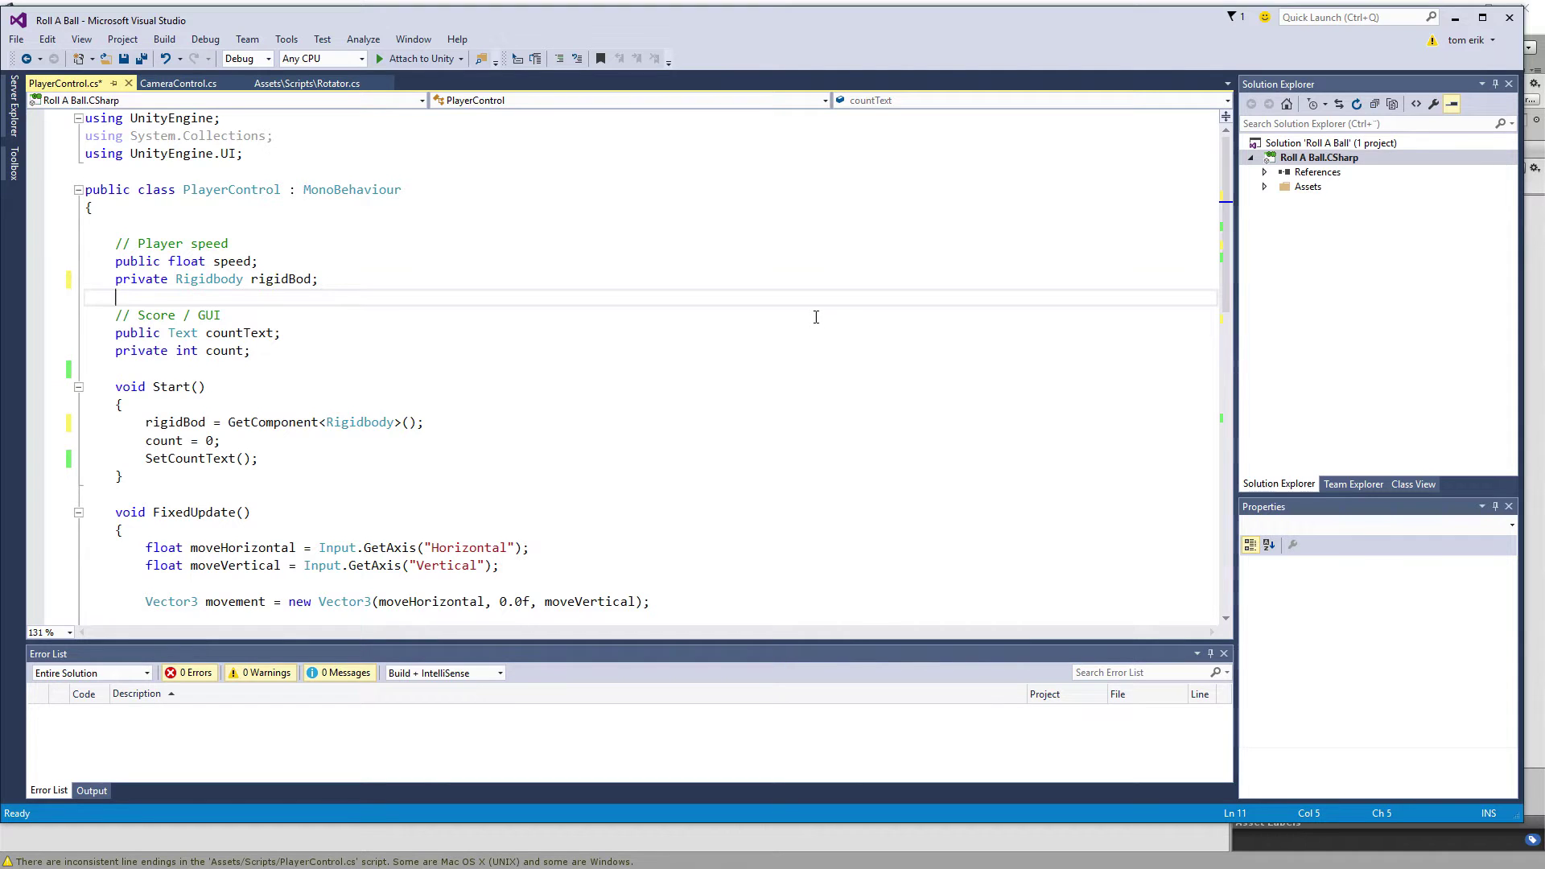
# Back in Unity, create a C# script named GUIController in the Scripts folder
pyautogui.hotkey('alt', 'Tab')
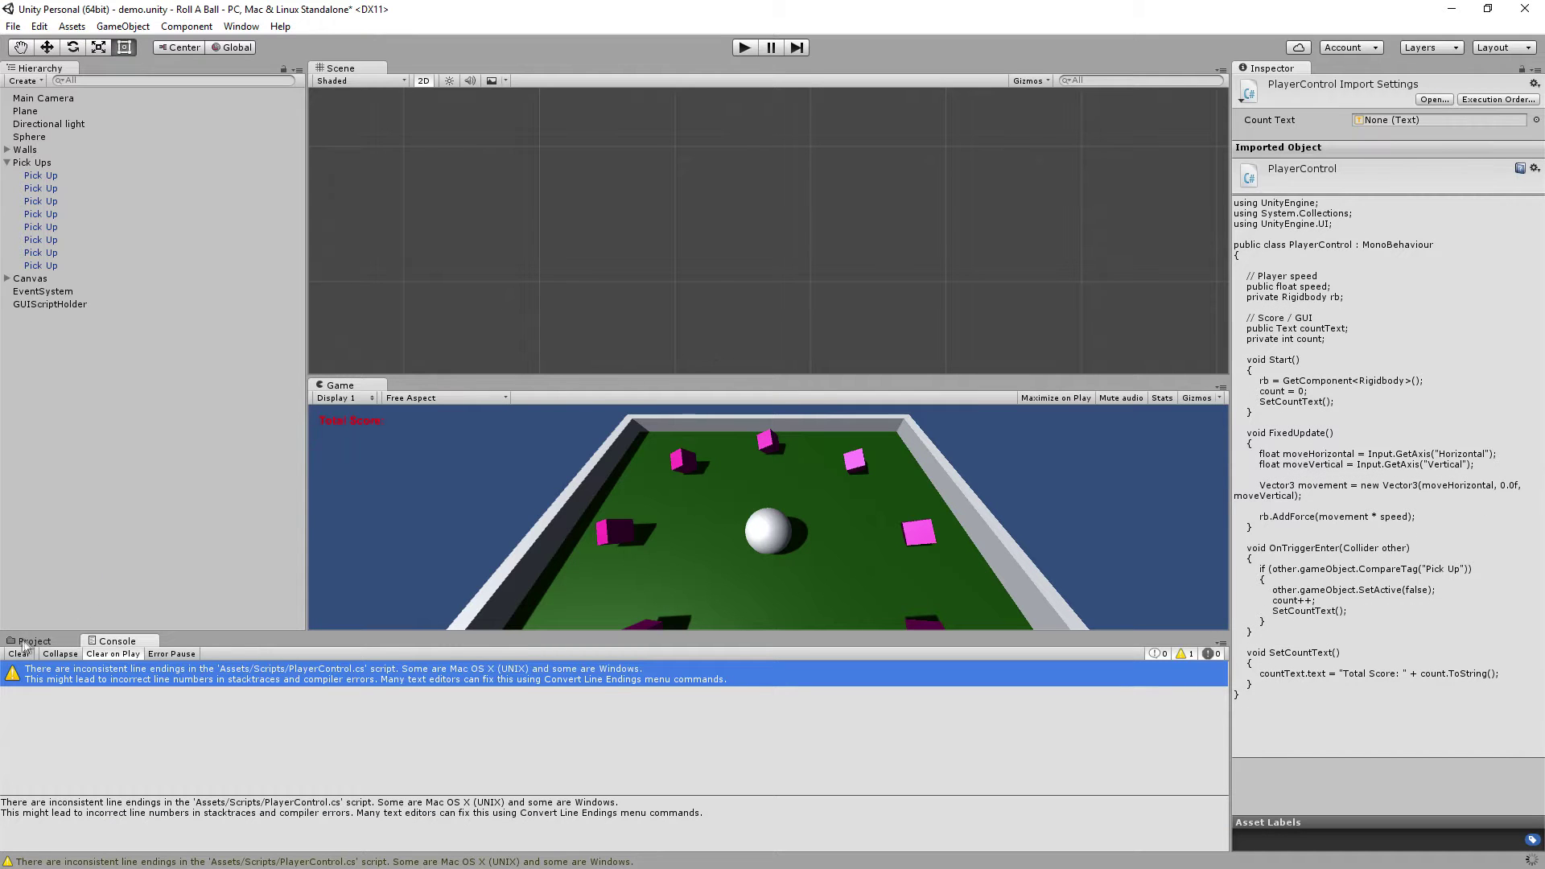
pyautogui.click(34, 640)
pyautogui.click(605, 756)
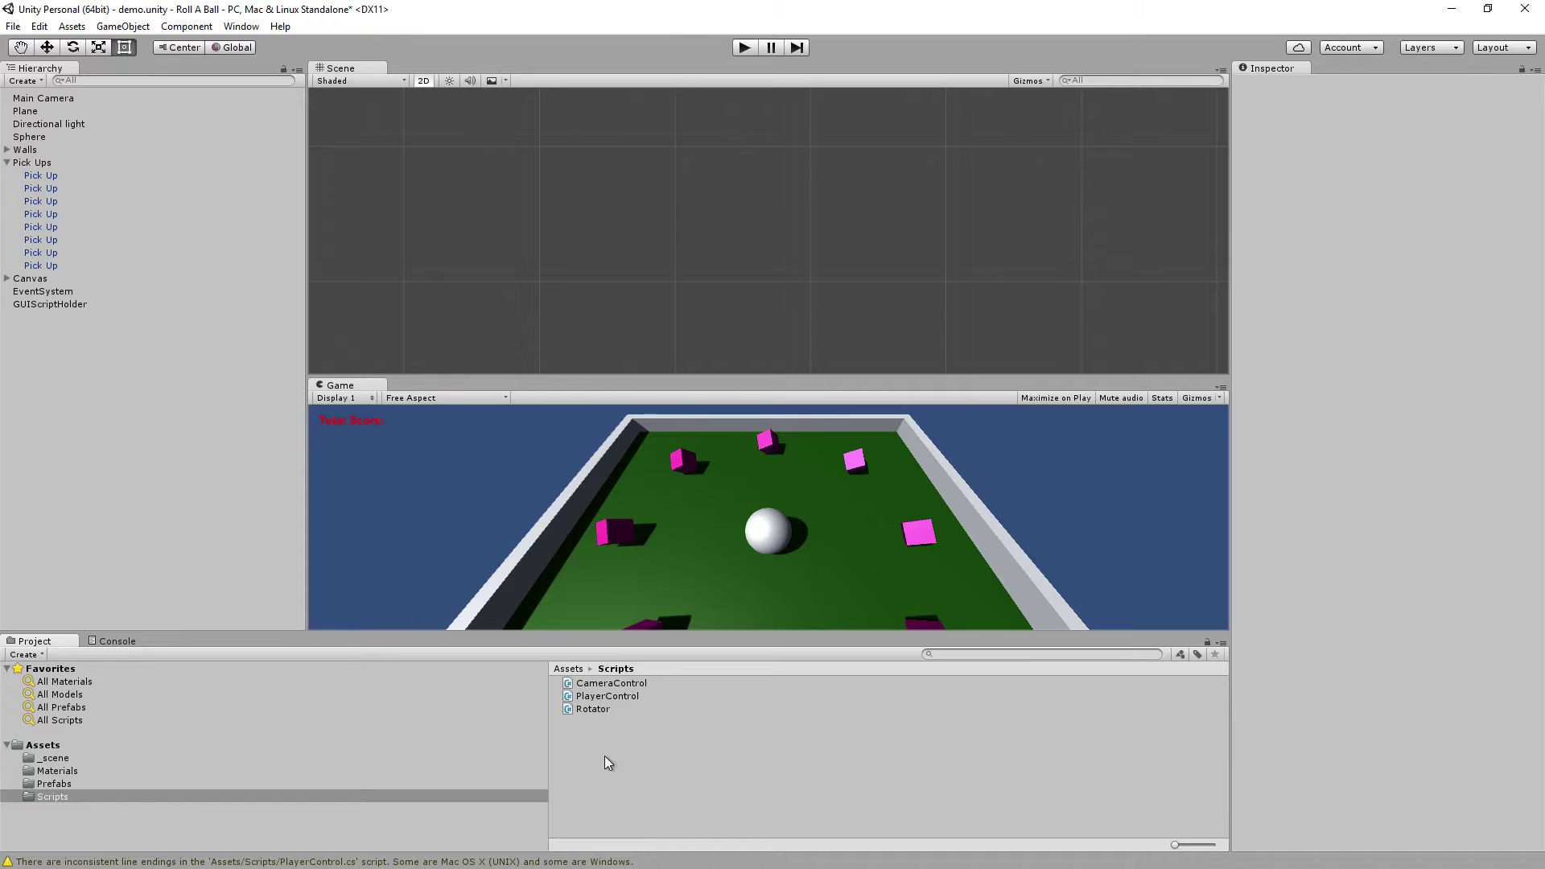
pyautogui.rightClick(599, 748)
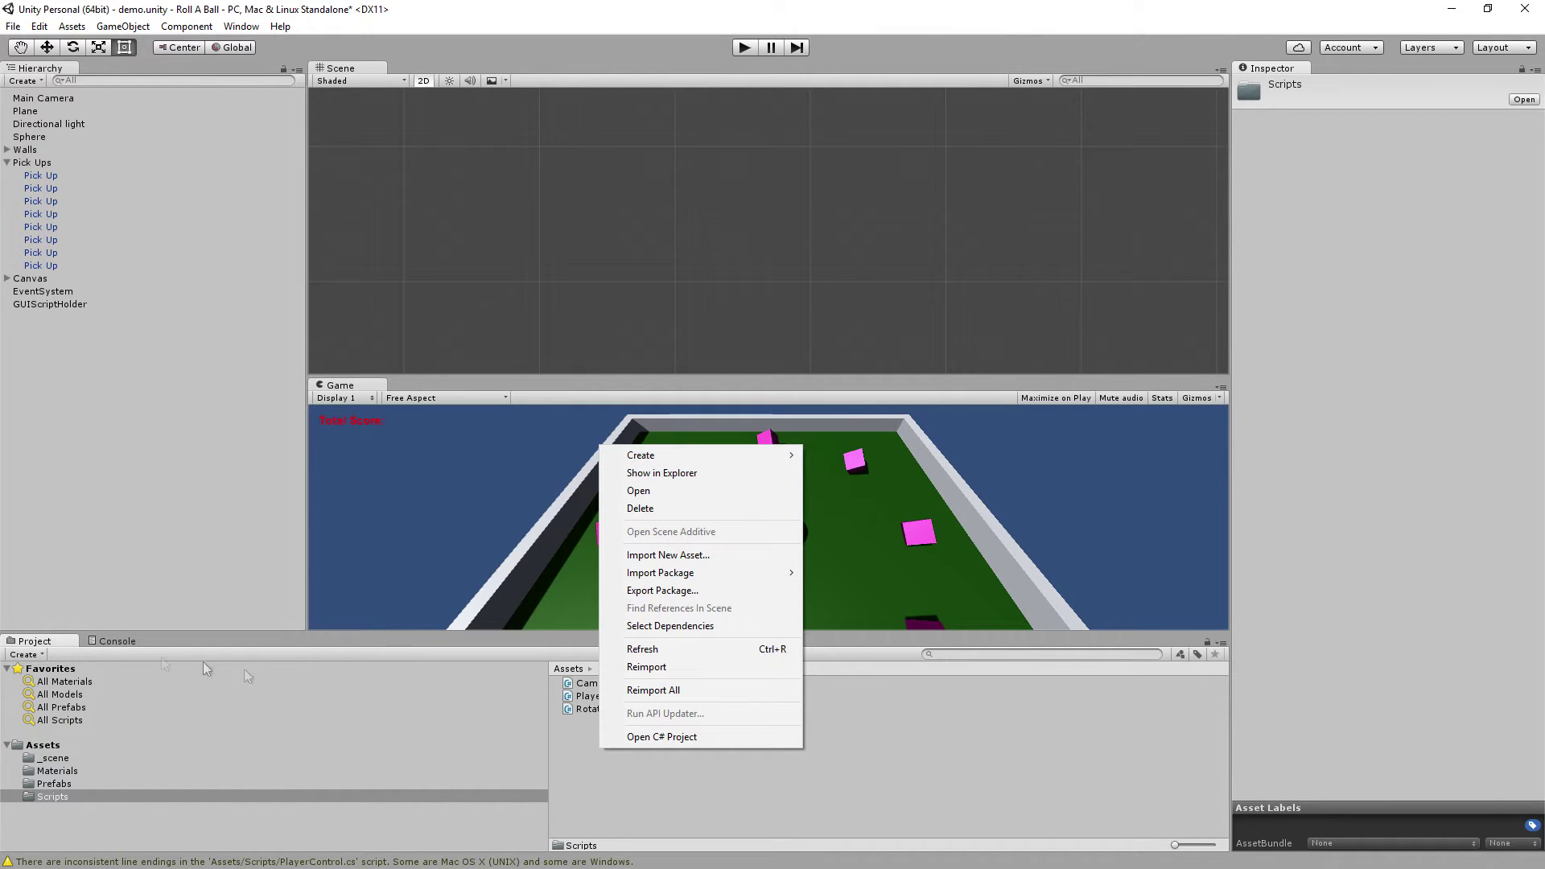
pyautogui.click(609, 802)
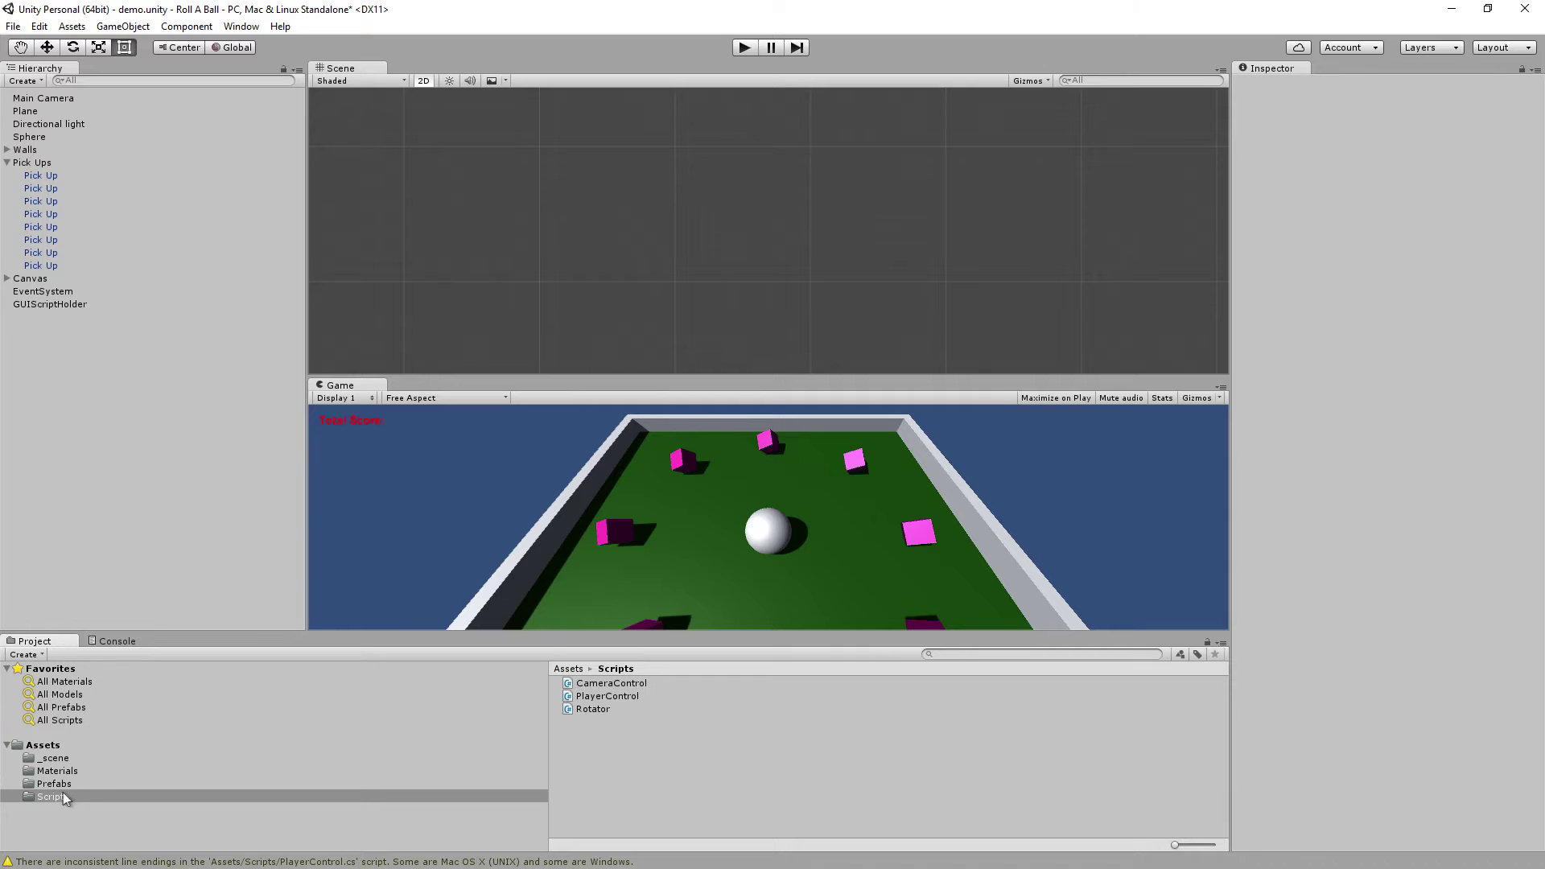
pyautogui.rightClick(608, 740)
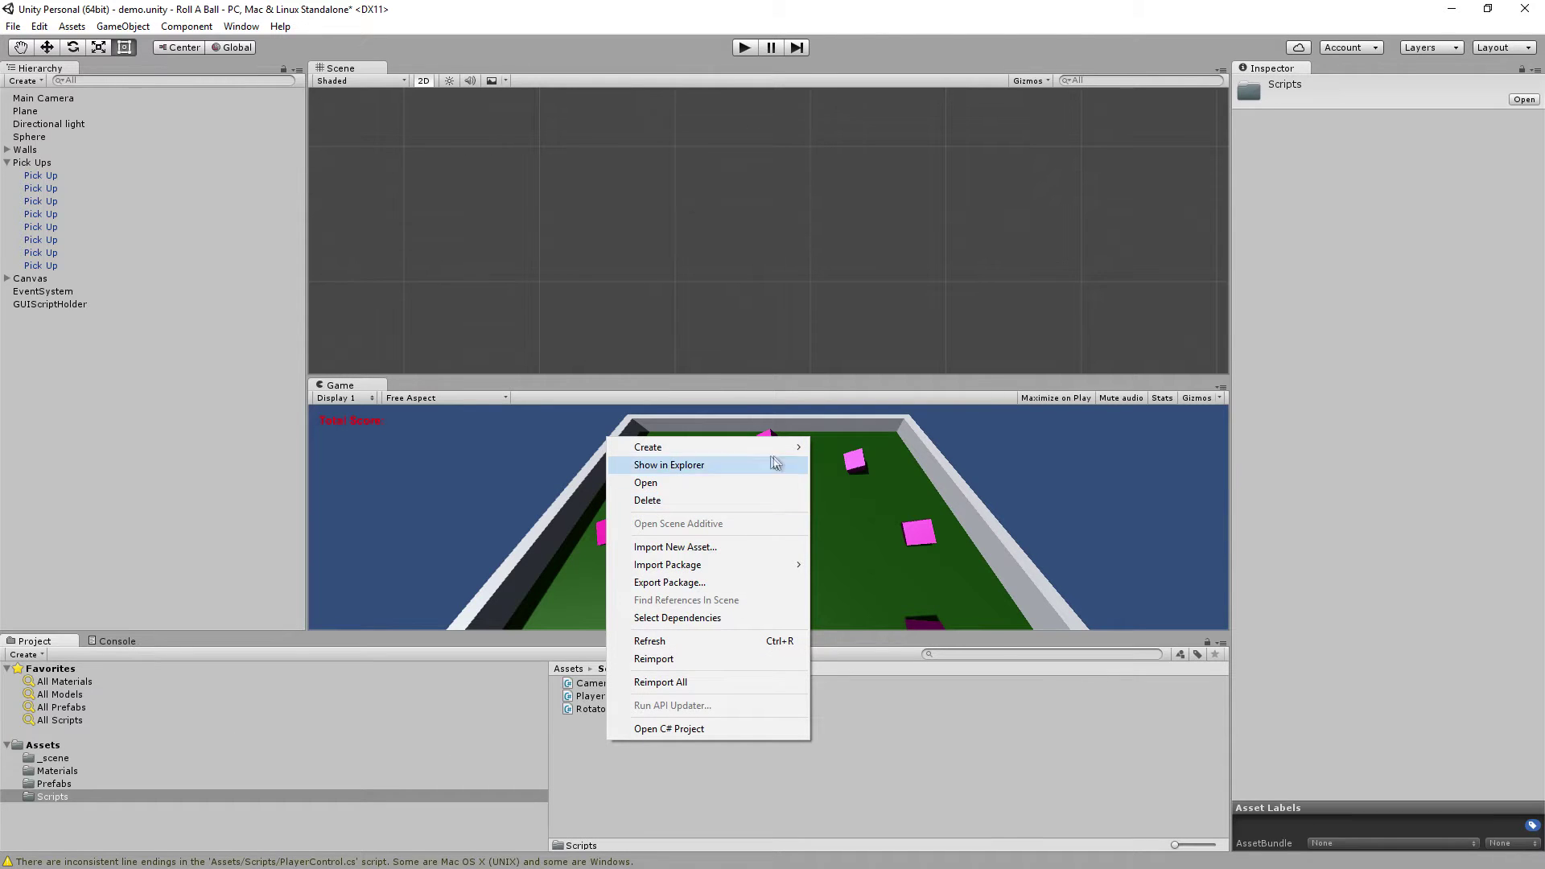
pyautogui.moveTo(764, 449)
pyautogui.click(898, 441)
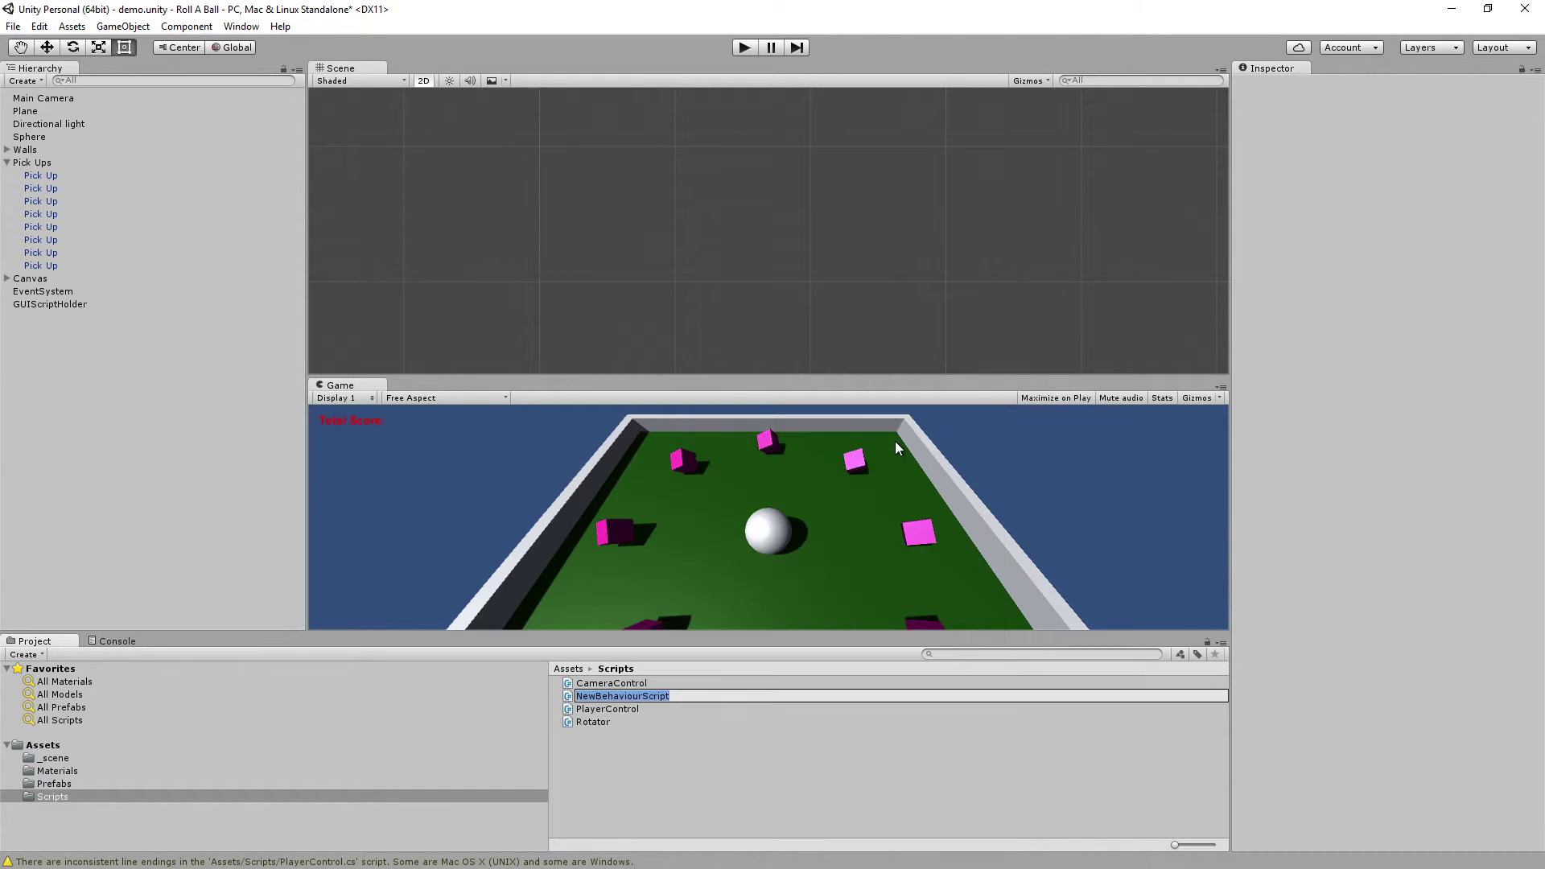
pyautogui.write('A')
pyautogui.write('ntroller')
pyautogui.press('Return')
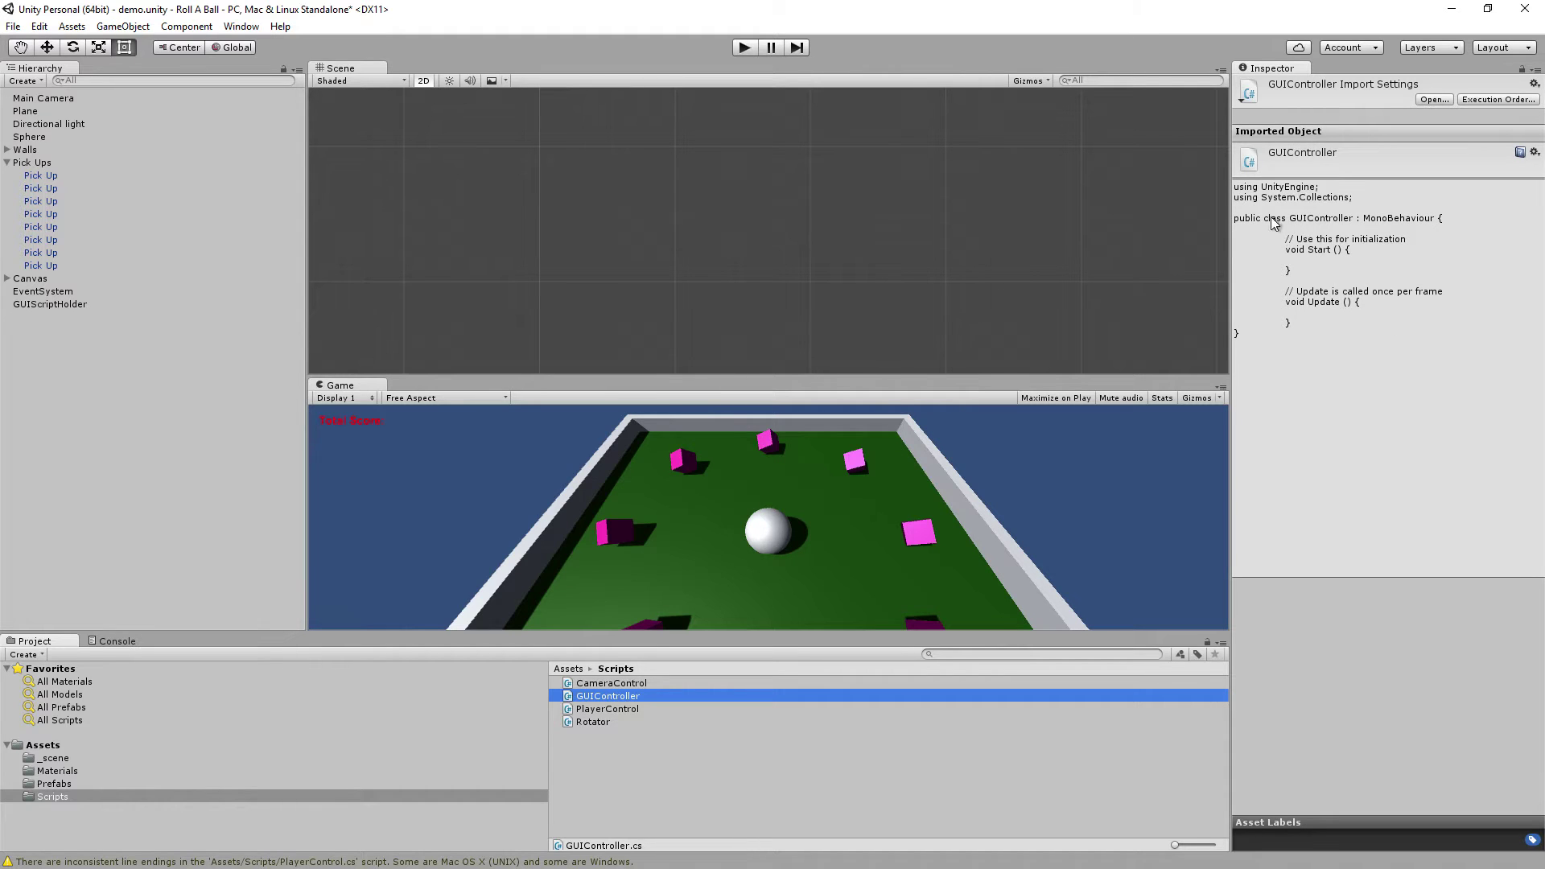
# Create a second default-named script, then delete the unneeded NewBehaviourScript
pyautogui.click(590, 761)
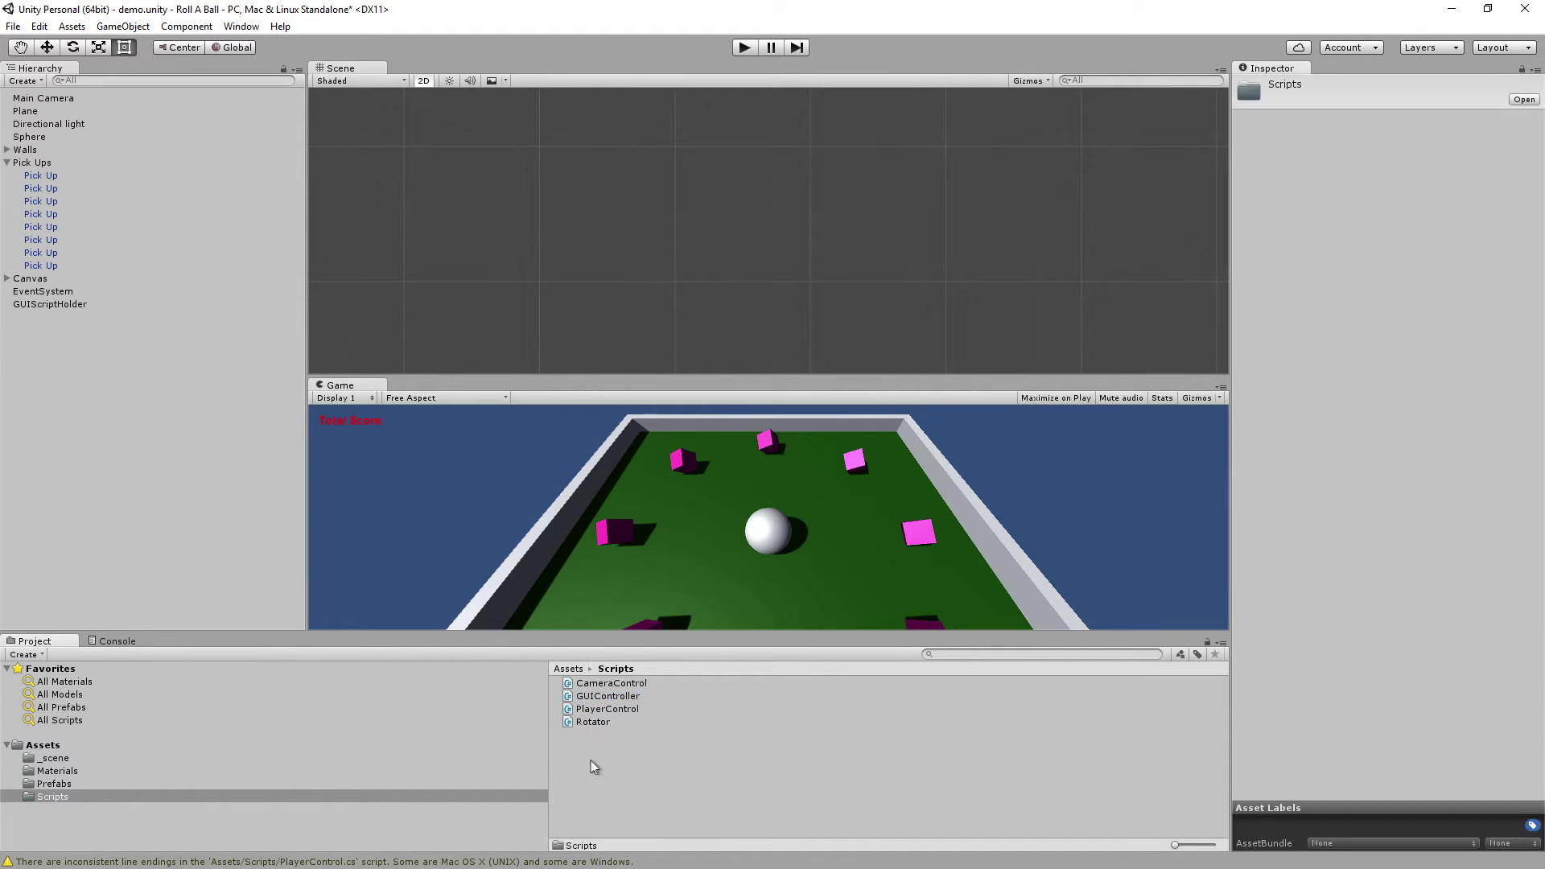
pyautogui.rightClick(591, 761)
pyautogui.moveTo(752, 468)
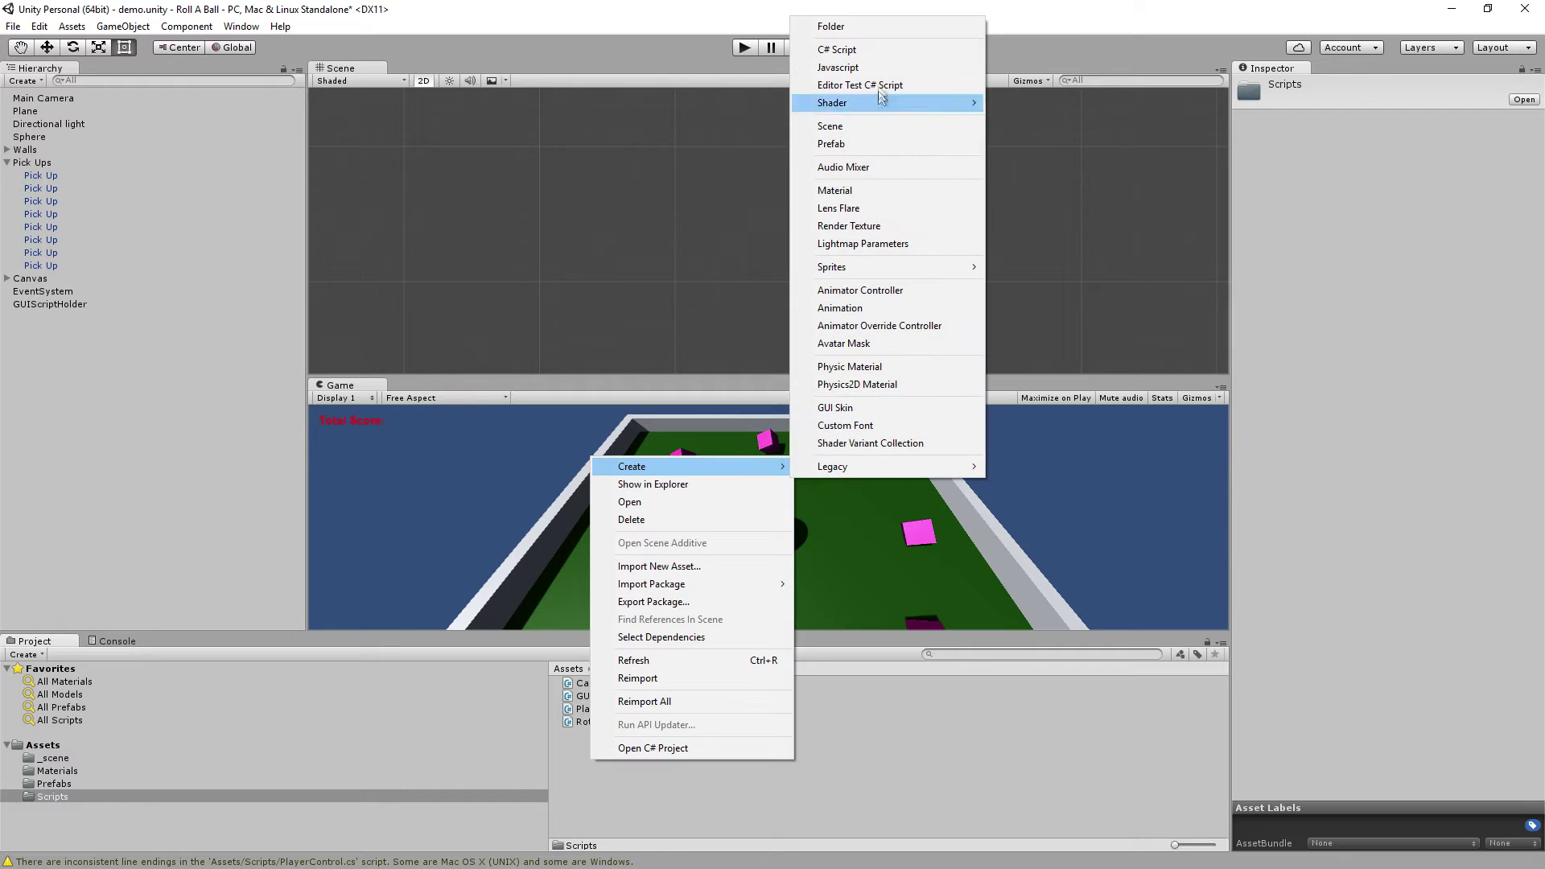
pyautogui.click(837, 50)
pyautogui.press('Return')
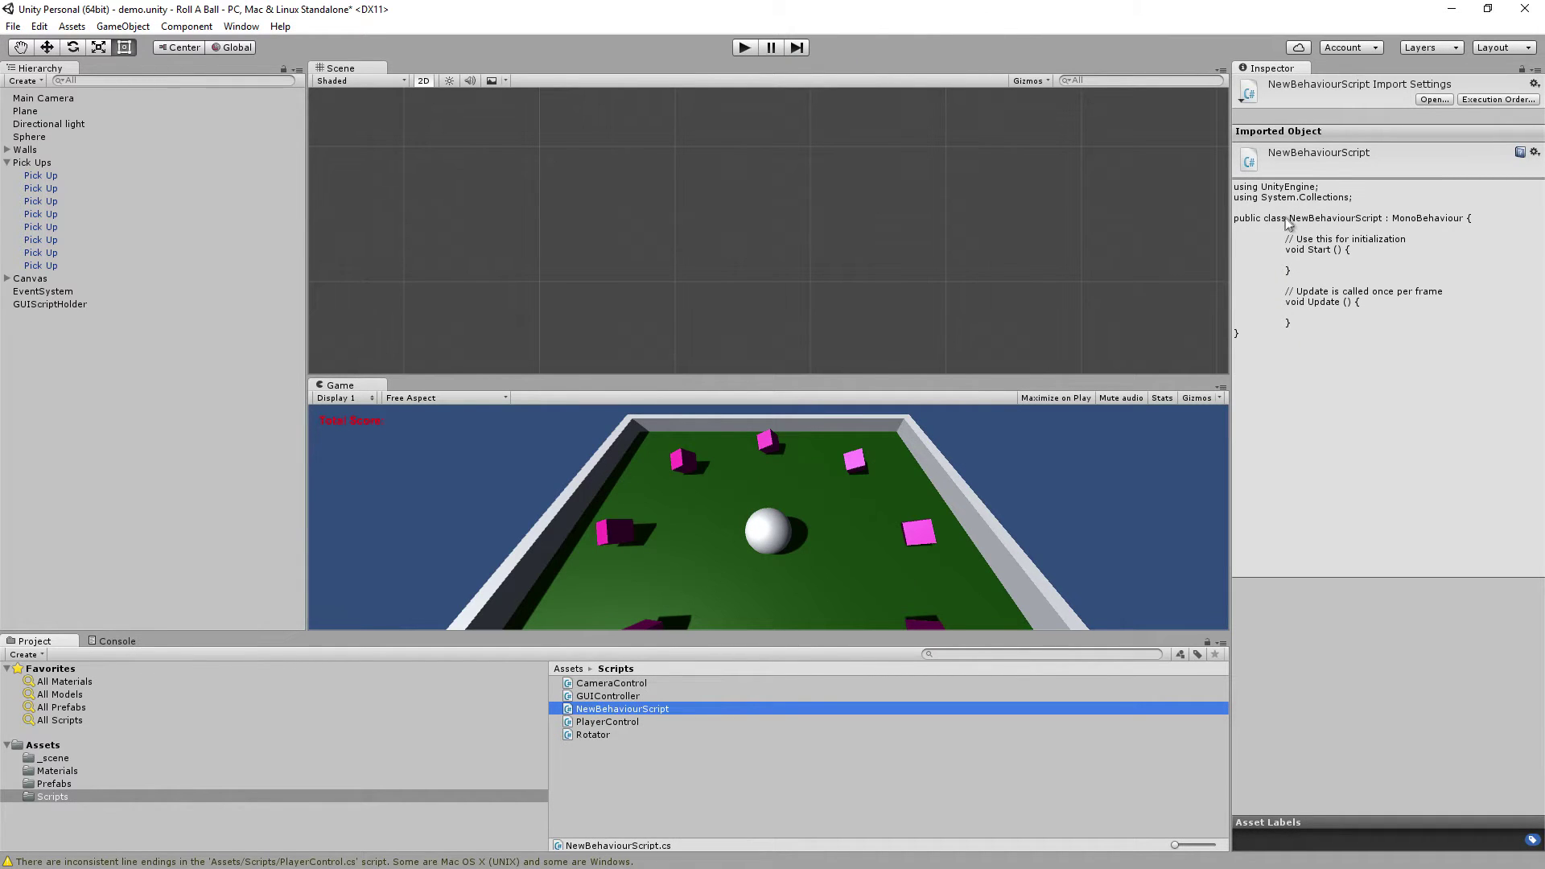
pyautogui.click(629, 698)
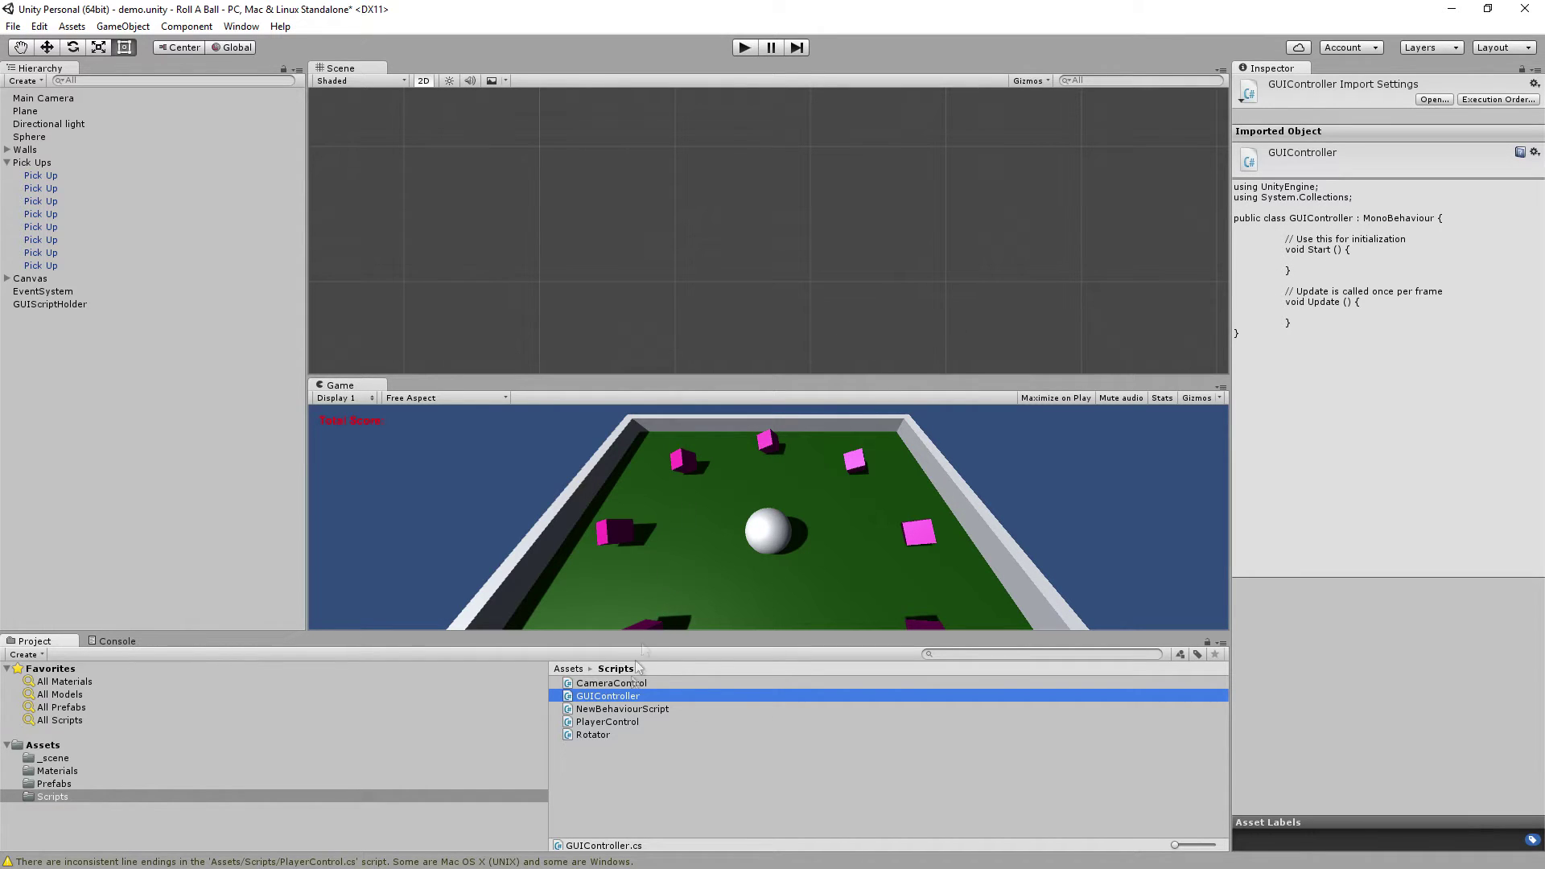
pyautogui.click(685, 709)
pyautogui.press('Delete')
pyautogui.press('Return')
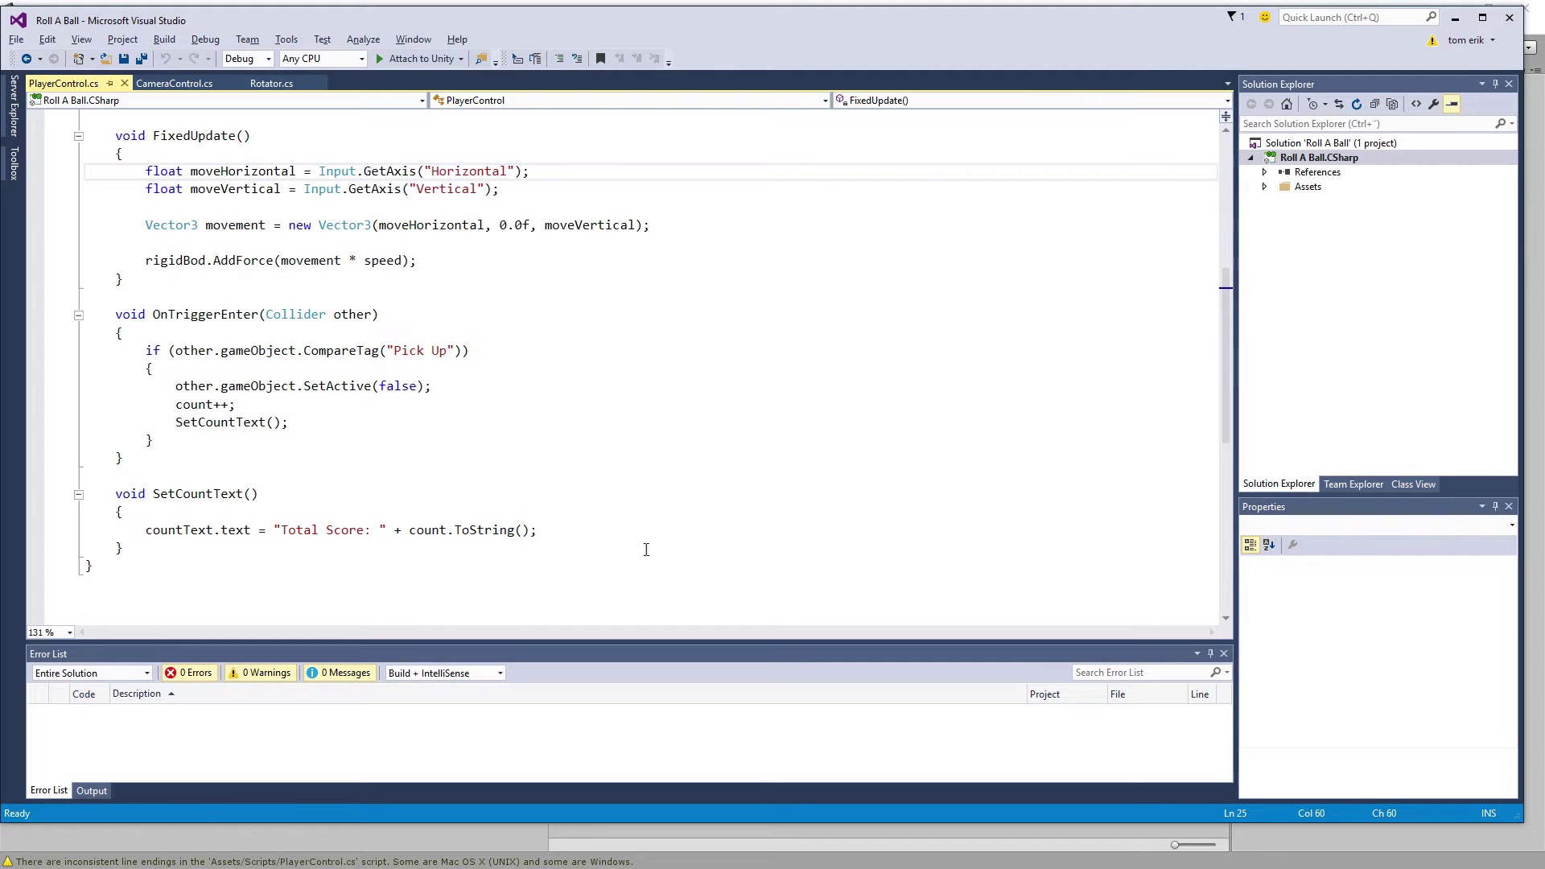
# Add an empty method void MyFunction () with braces below SetCountText
pyautogui.click(548, 553)
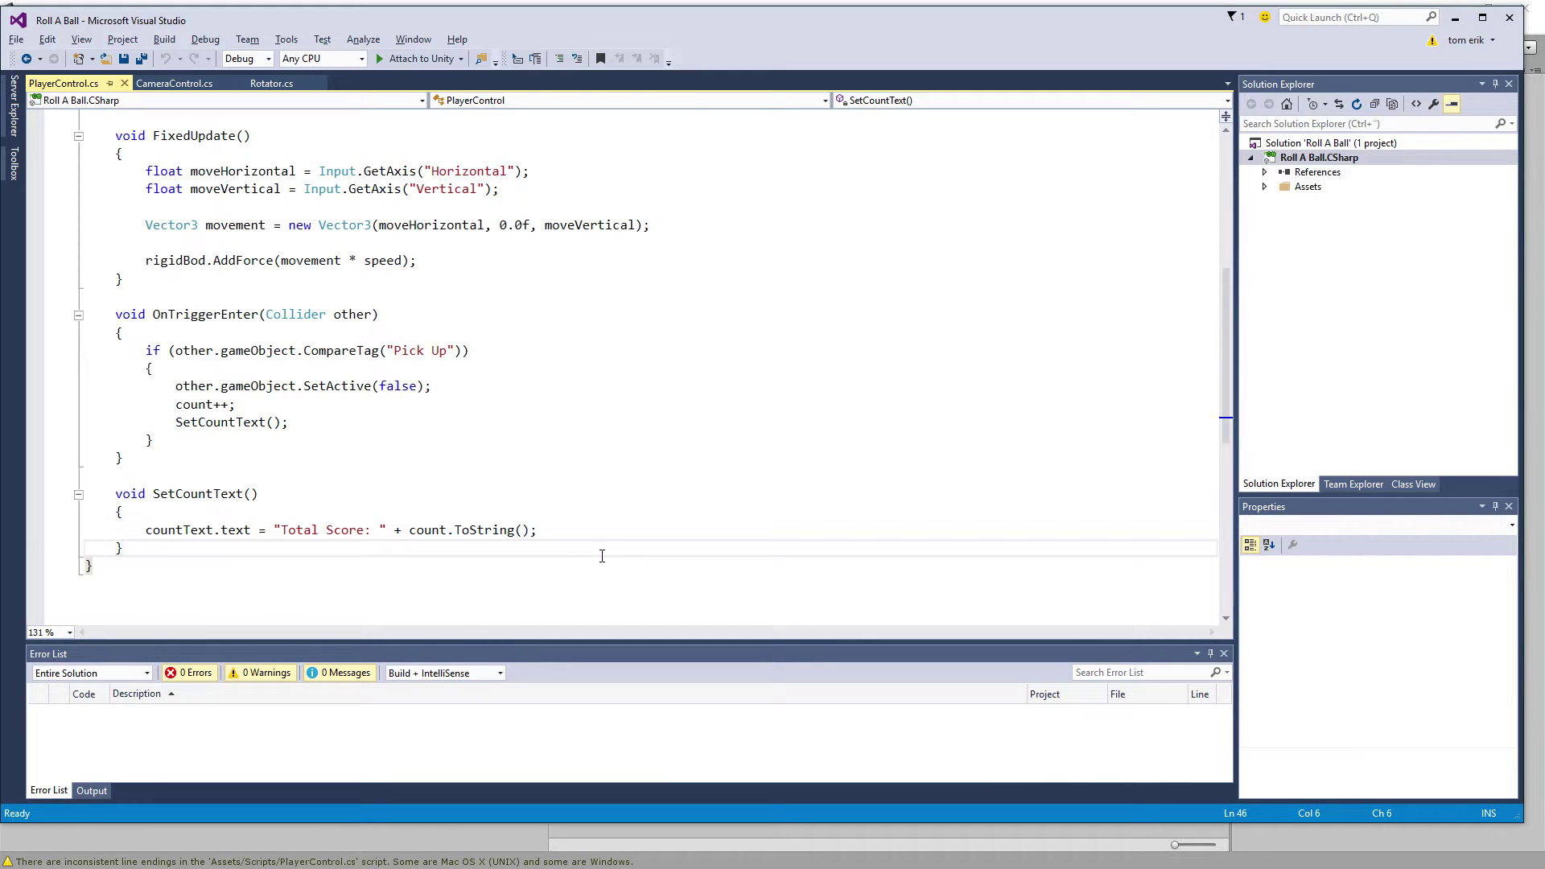
pyautogui.press('Return')
pyautogui.press('Return')
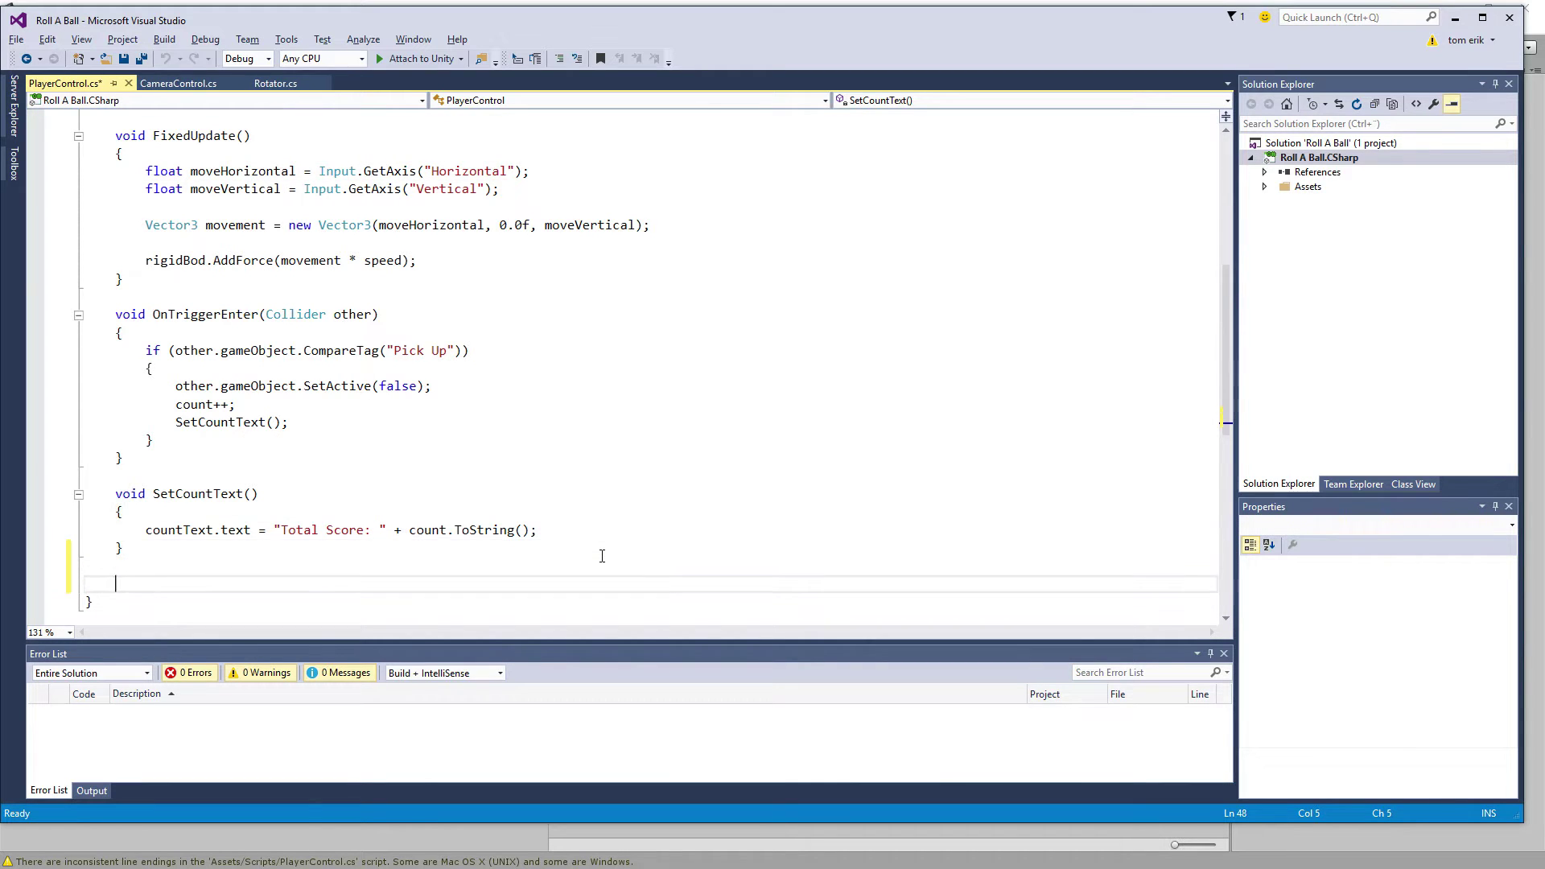
pyautogui.write('void')
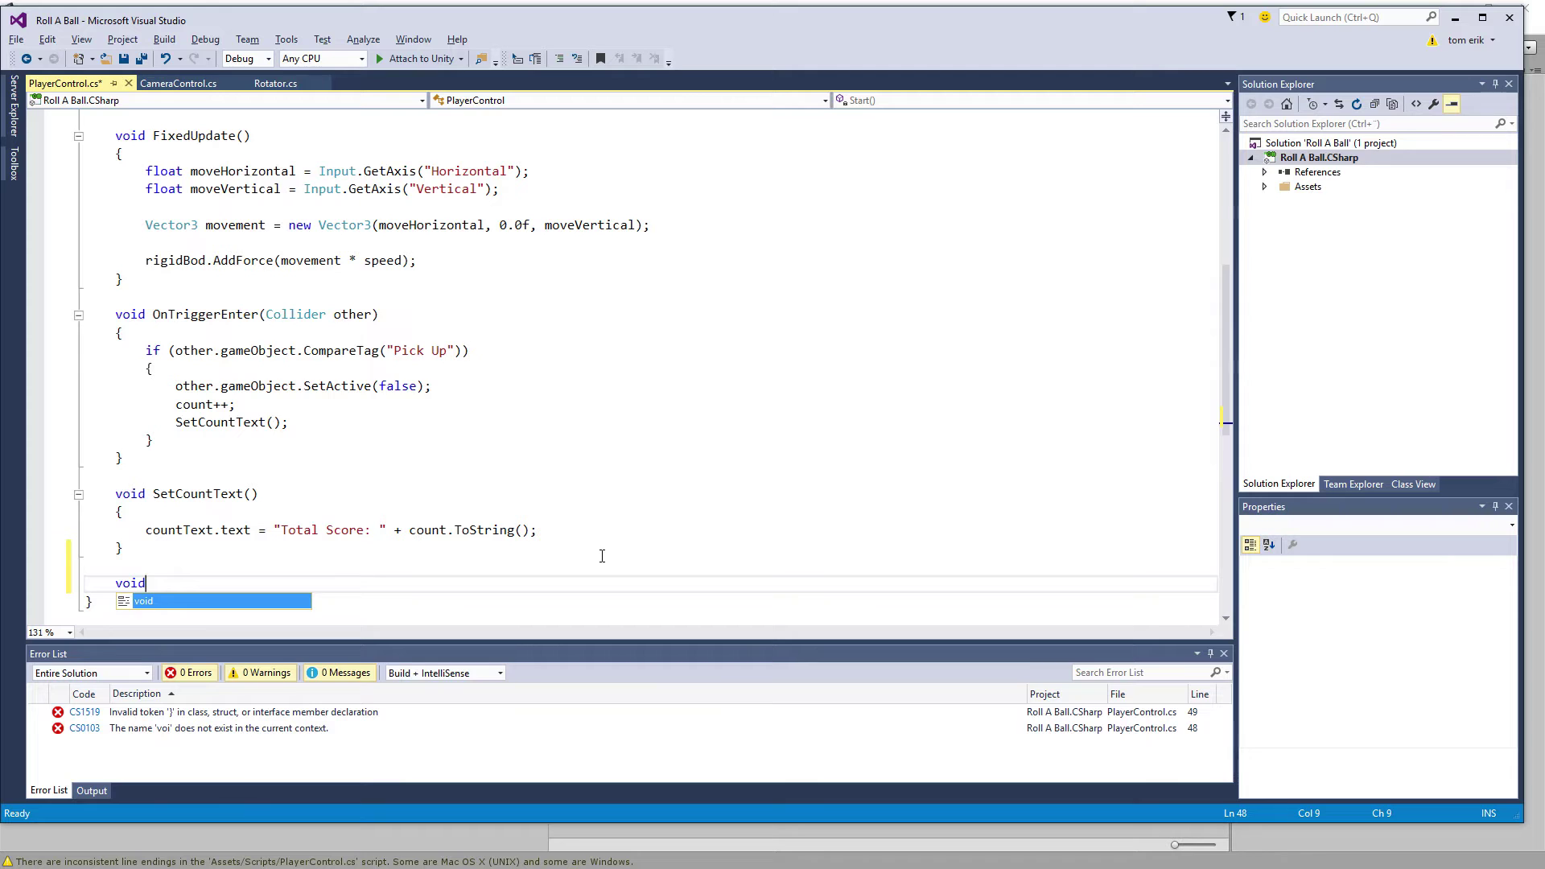
pyautogui.write(' MyFunction ()')
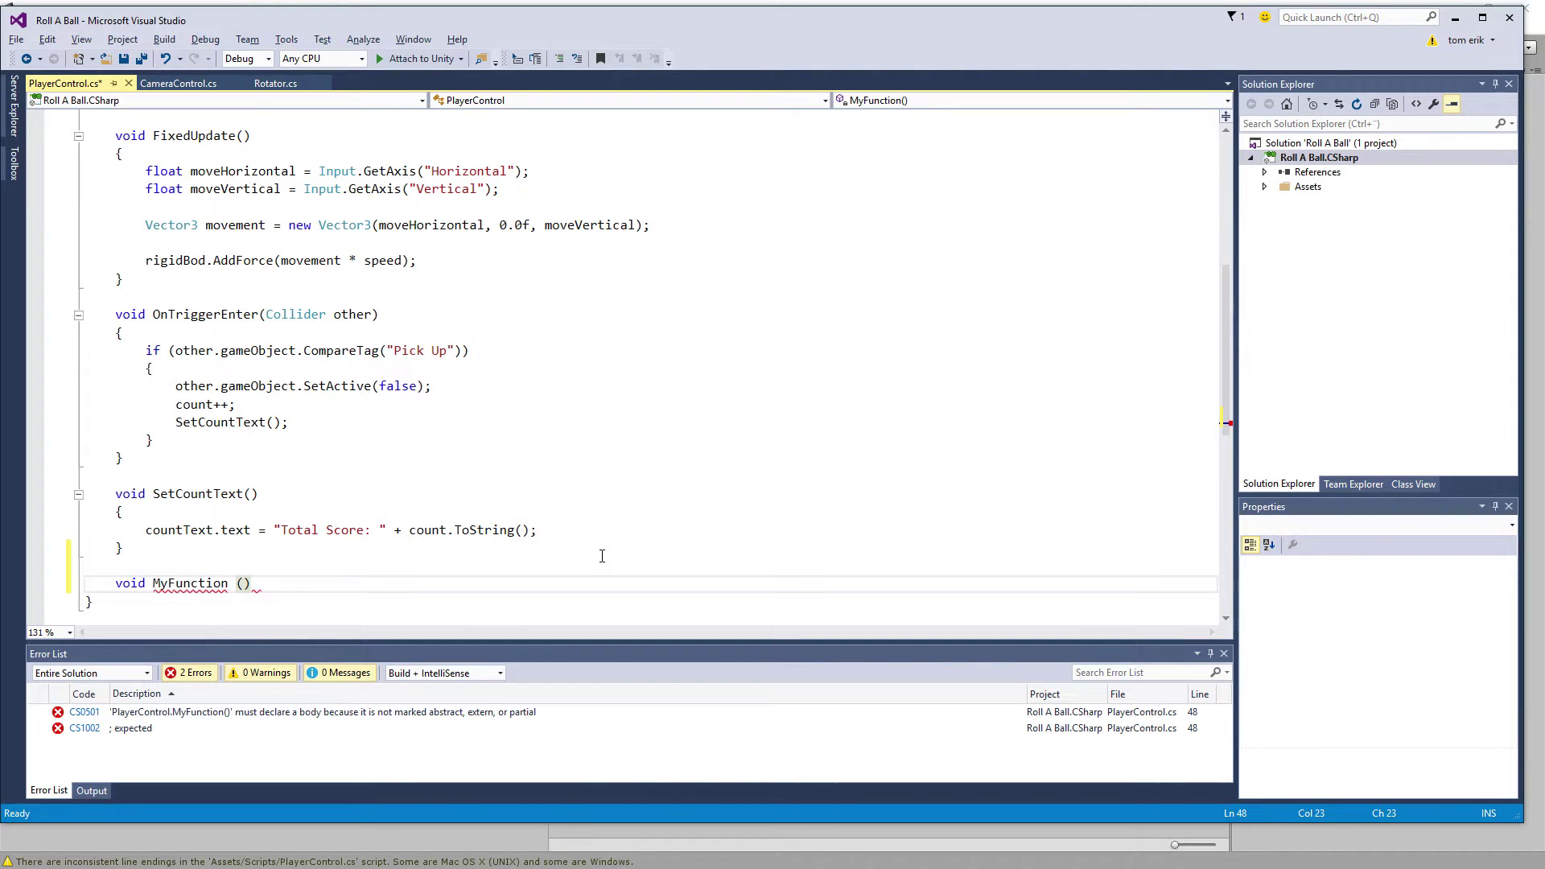
pyautogui.press('Return')
pyautogui.write('{')
pyautogui.press('Return')
pyautogui.press('Return')
pyautogui.write('}')
# Give MyFunction an int parameter named number, correcting its capitalisation
pyautogui.press('Up')
pyautogui.press('Up')
pyautogui.press('Down')
pyautogui.press('Down')
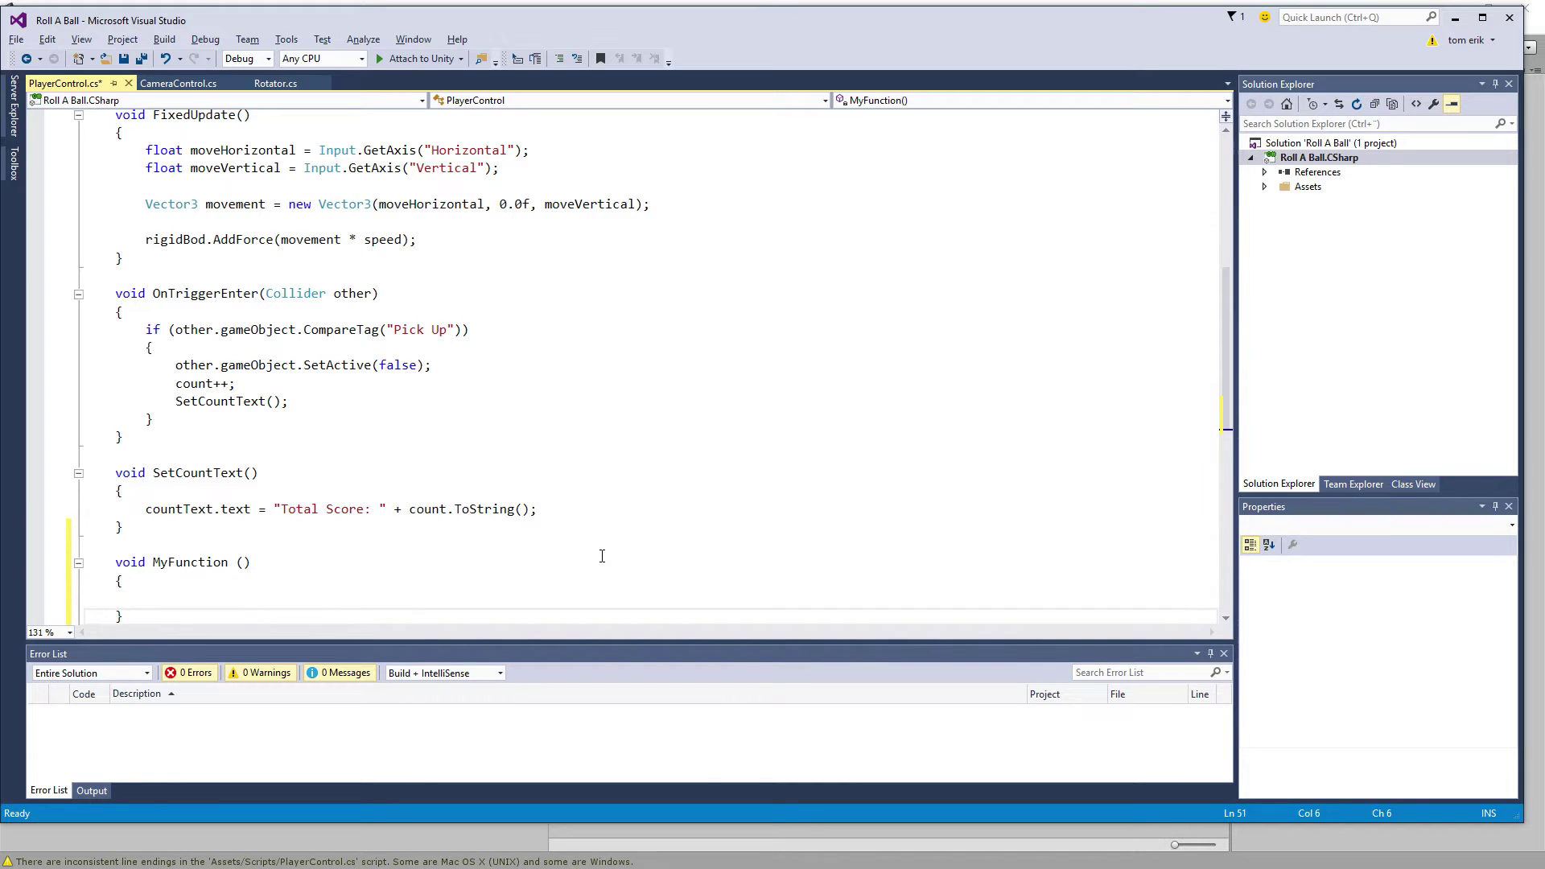
pyautogui.hotkey('shift', 'Up')
pyautogui.hotkey('shift', 'Up')
pyautogui.hotkey('shift', 'Up')
pyautogui.hotkey('shift', 'Home')
pyautogui.hotkey('ctrl', 'shift', 'Right')
pyautogui.hotkey('ctrl', 'shift', 'Right')
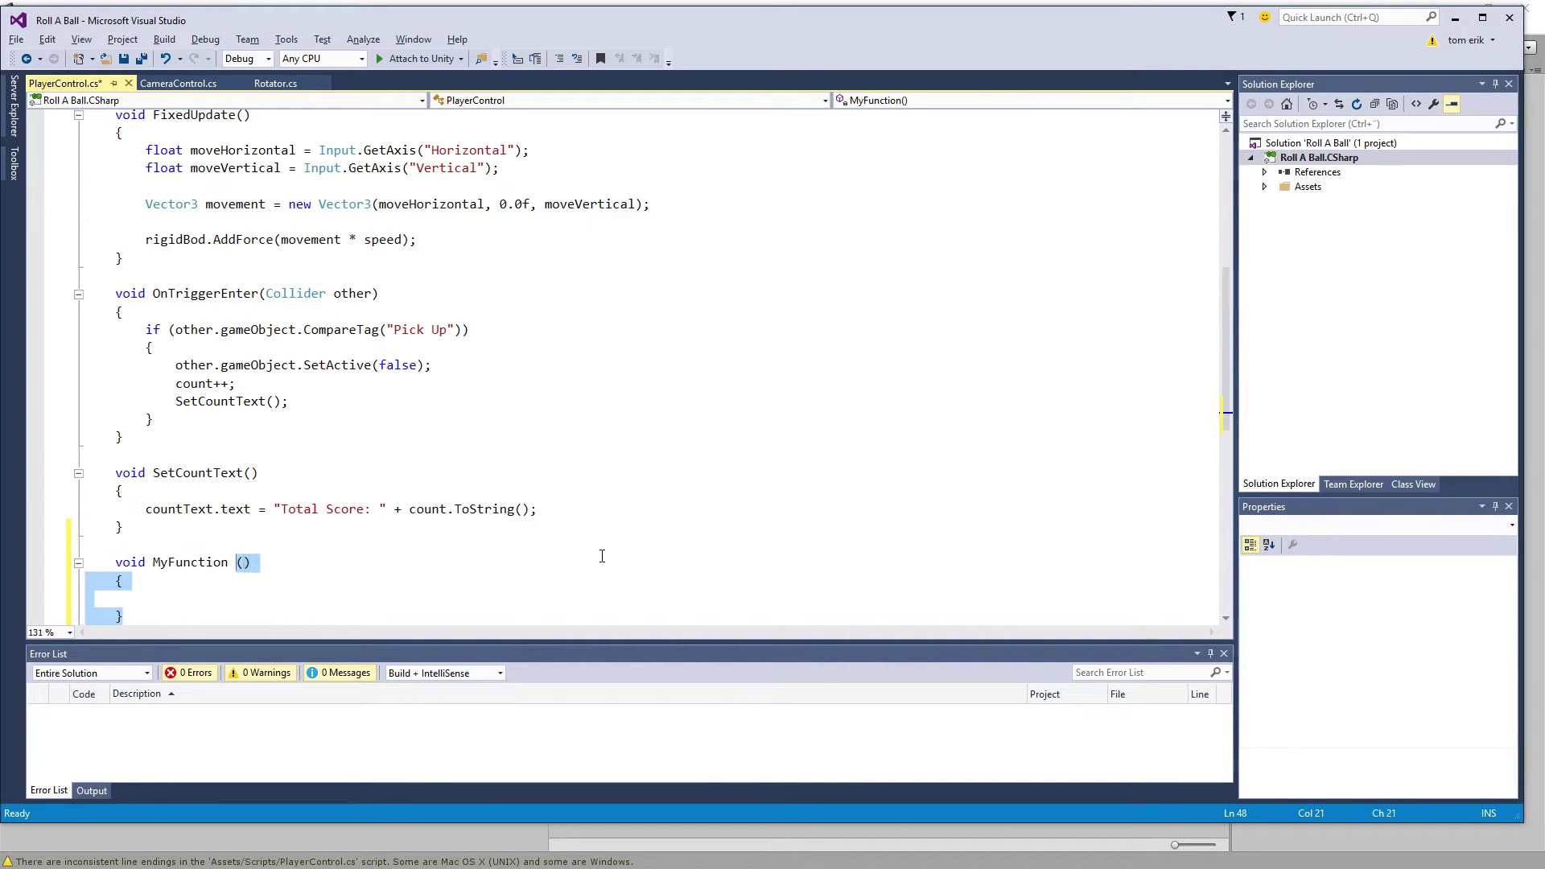
pyautogui.press('Right')
pyautogui.press('Left')
pyautogui.press('Up')
pyautogui.press('Up')
pyautogui.press('Up')
pyautogui.press('End')
pyautogui.press('Left')
pyautogui.write('int ')
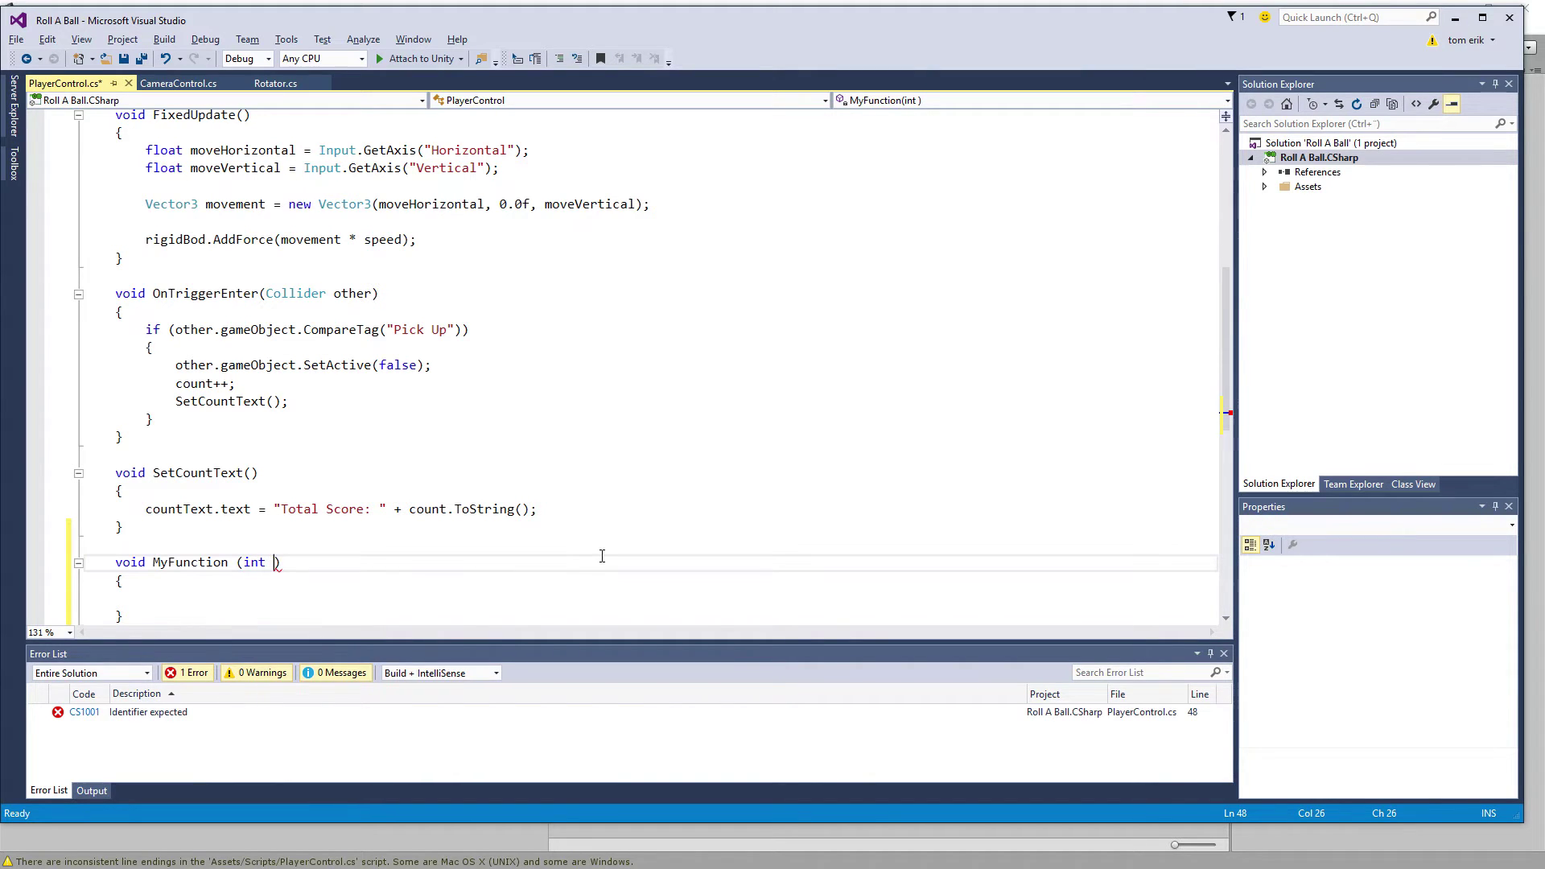
pyautogui.write('Number')
pyautogui.press('Left')
pyautogui.press('Left')
pyautogui.press('BackSpace')
pyautogui.write('n')
pyautogui.press('Down')
pyautogui.press('Down')
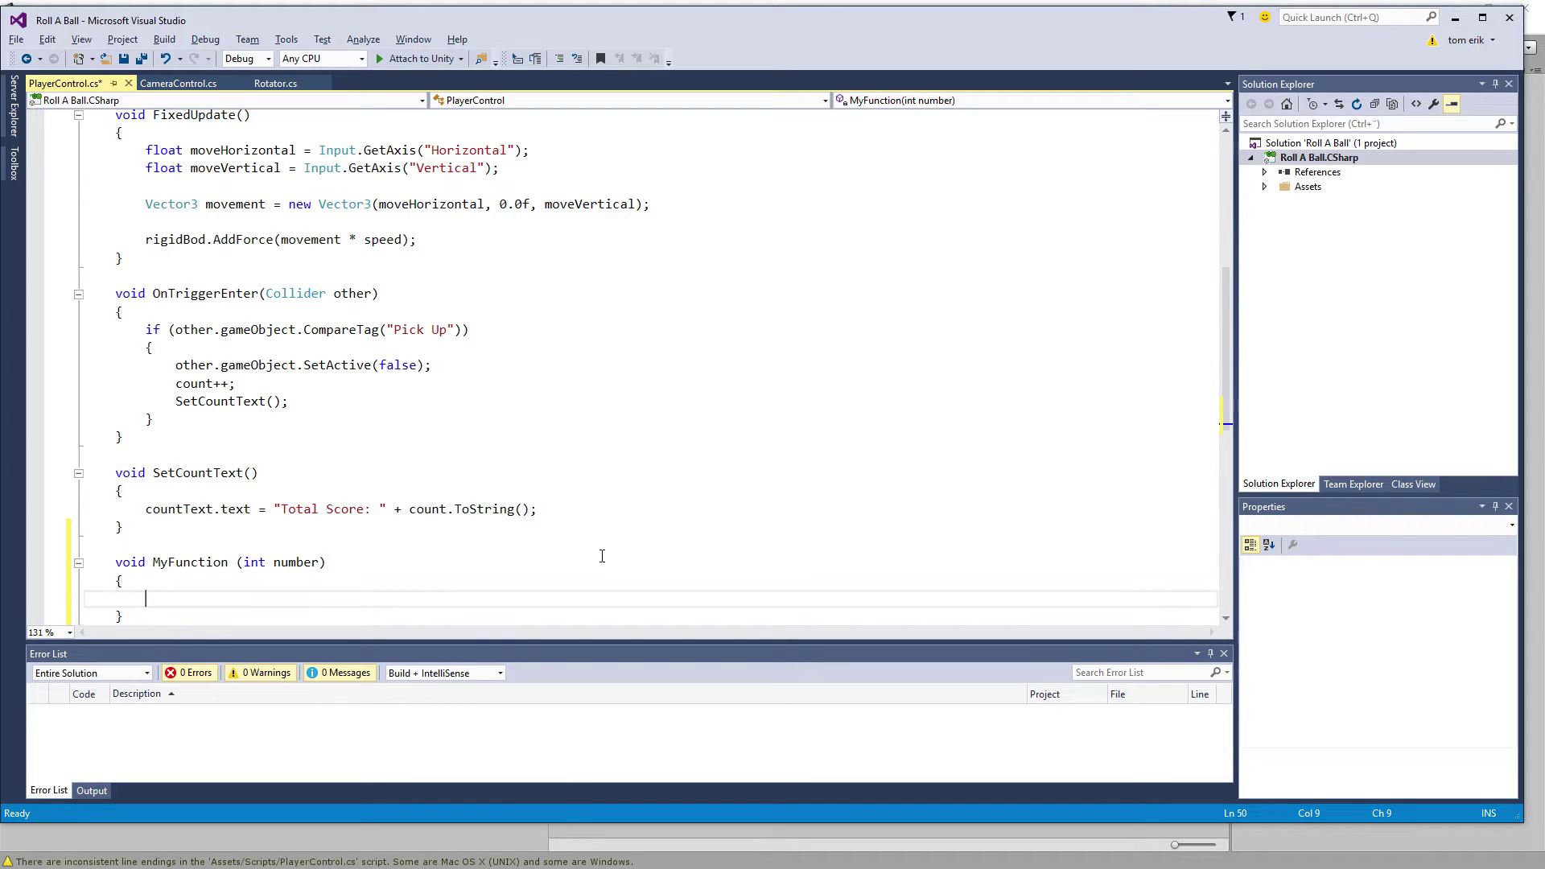
pyautogui.click(584, 507)
# Call MyFunction(50); on a new line under the countText line and save
pyautogui.press('Return')
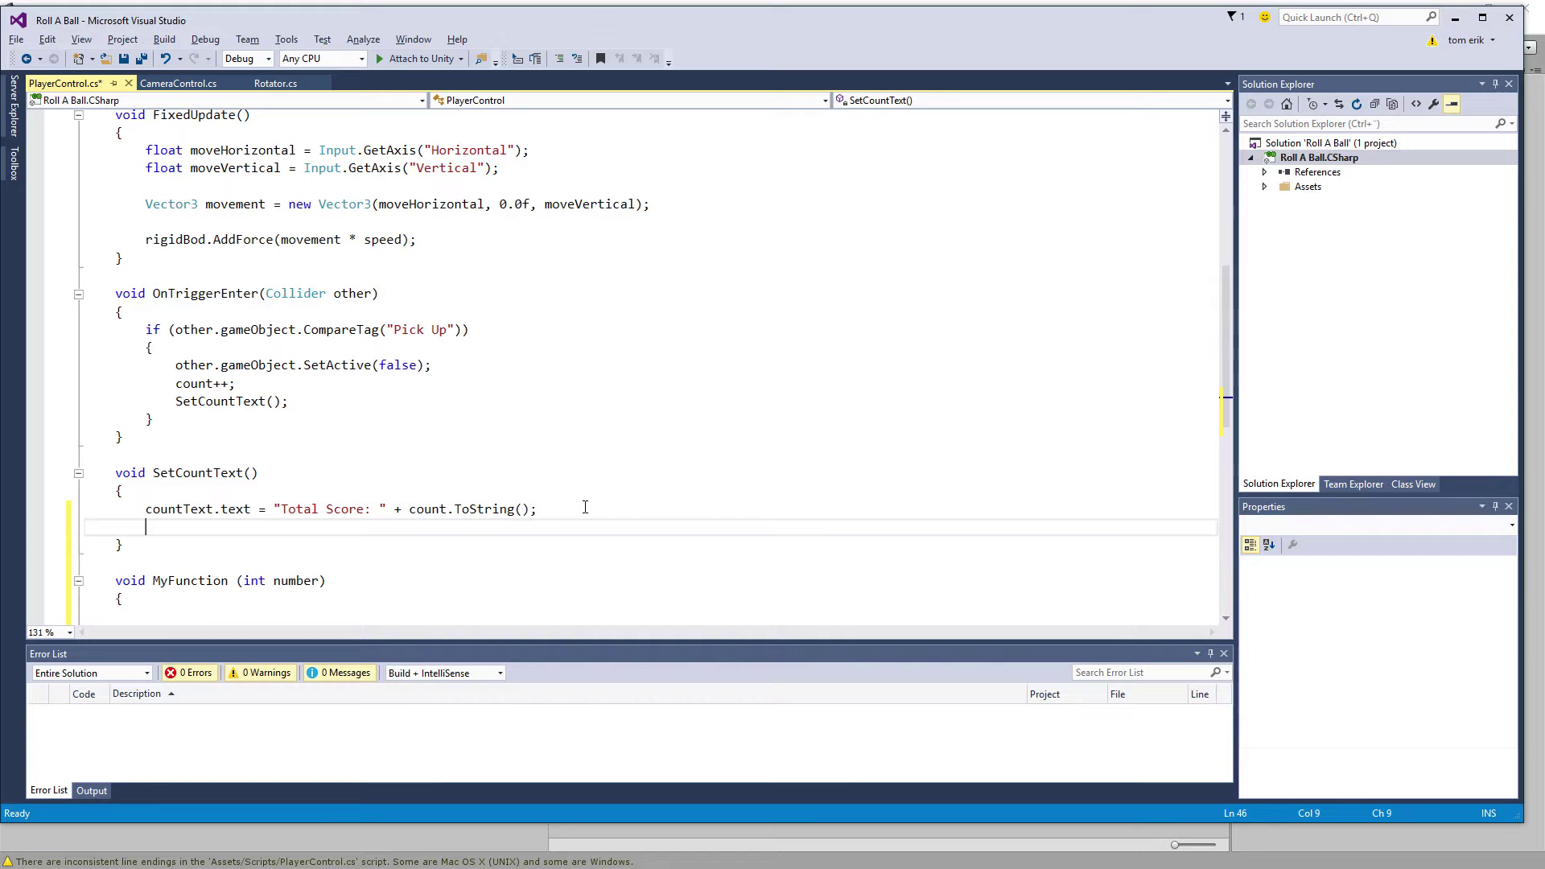
pyautogui.write('My')
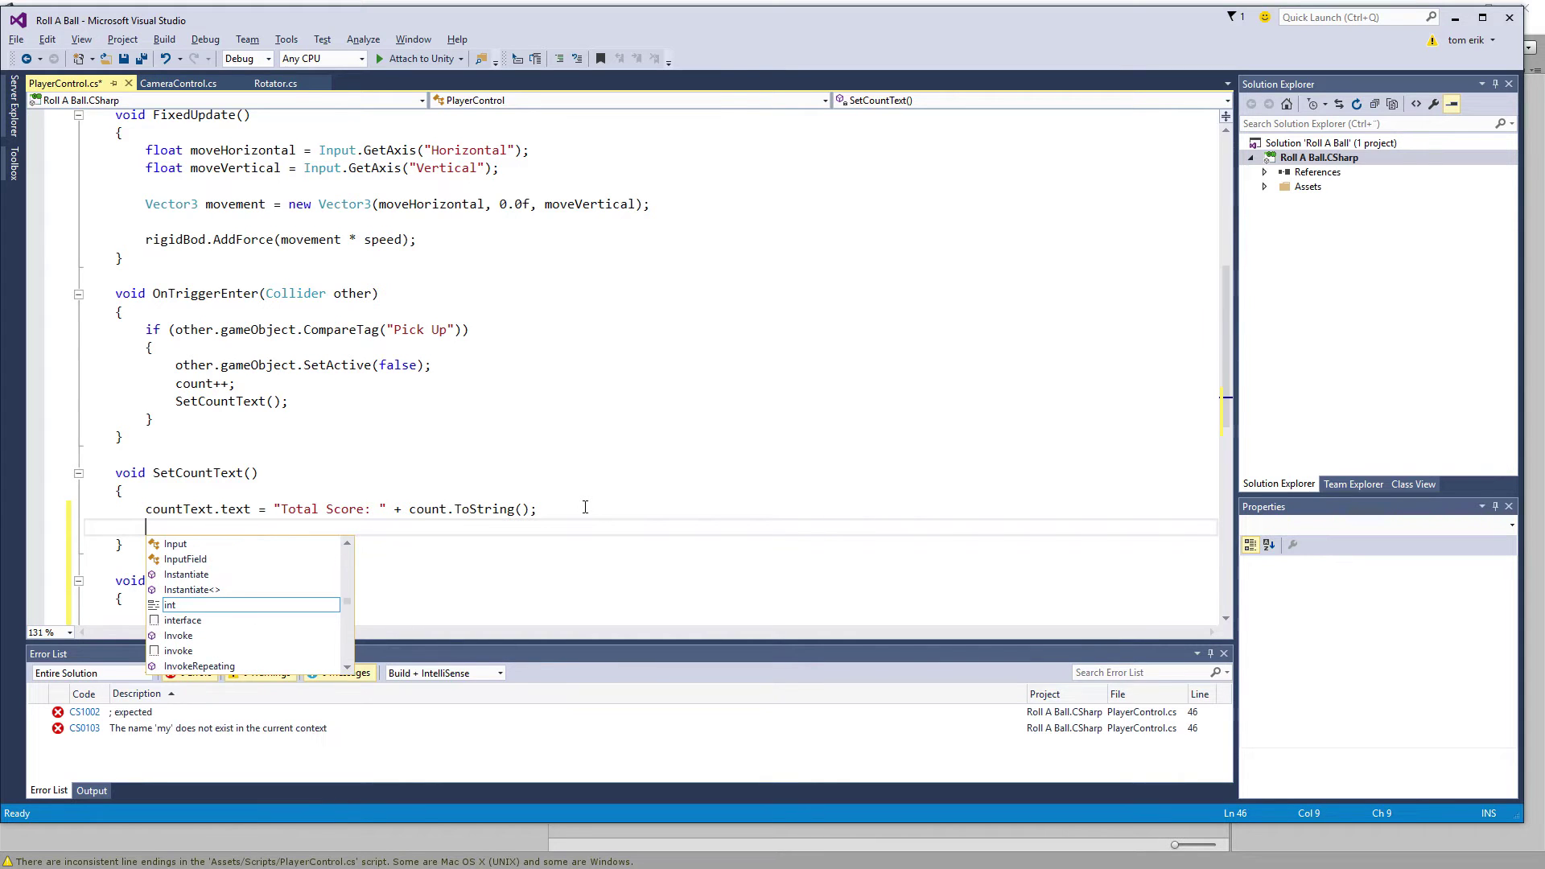
pyautogui.write('F')
pyautogui.press('Tab')
pyautogui.write('(')
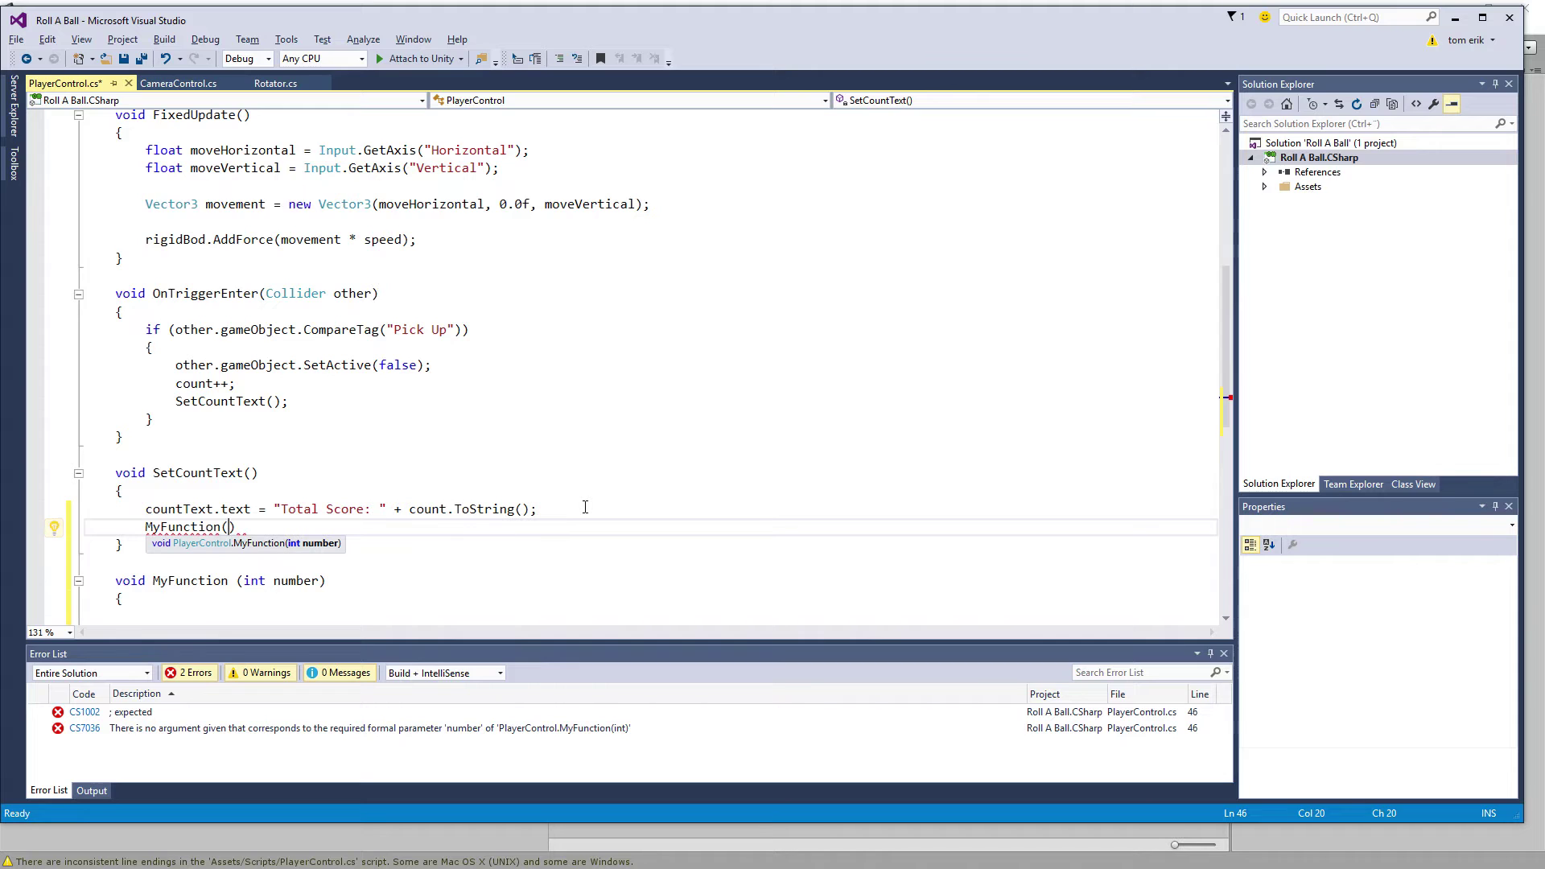
pyautogui.write('50);')
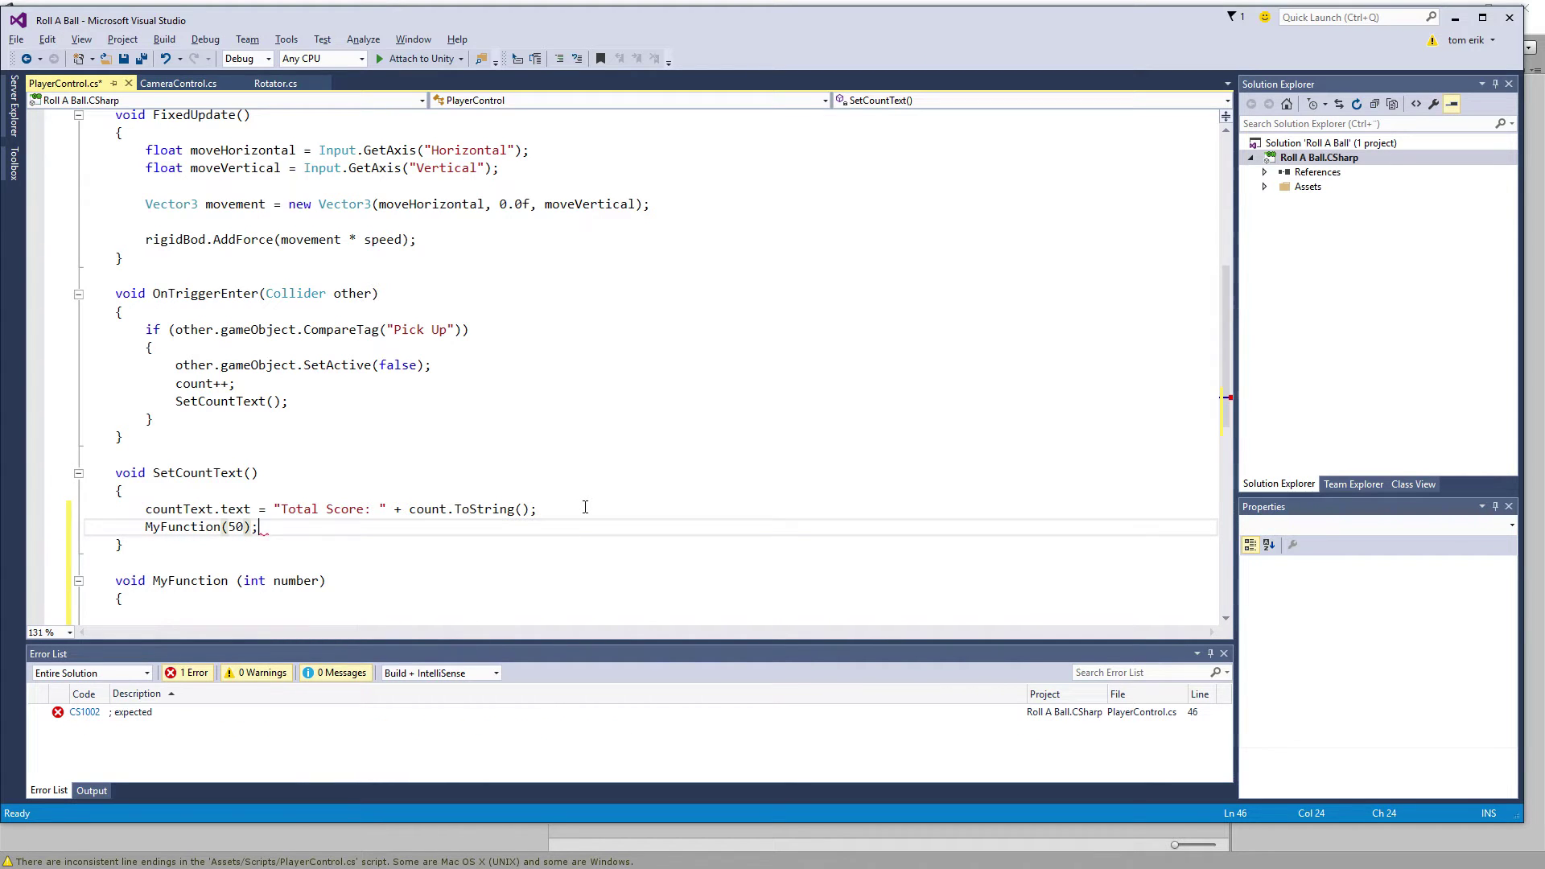
pyautogui.hotkey('ctrl', 's')
# Write number = number * 2; in MyFunction's body and save the script
pyautogui.scroll(-1, 261, 567)
pyautogui.click(261, 567)
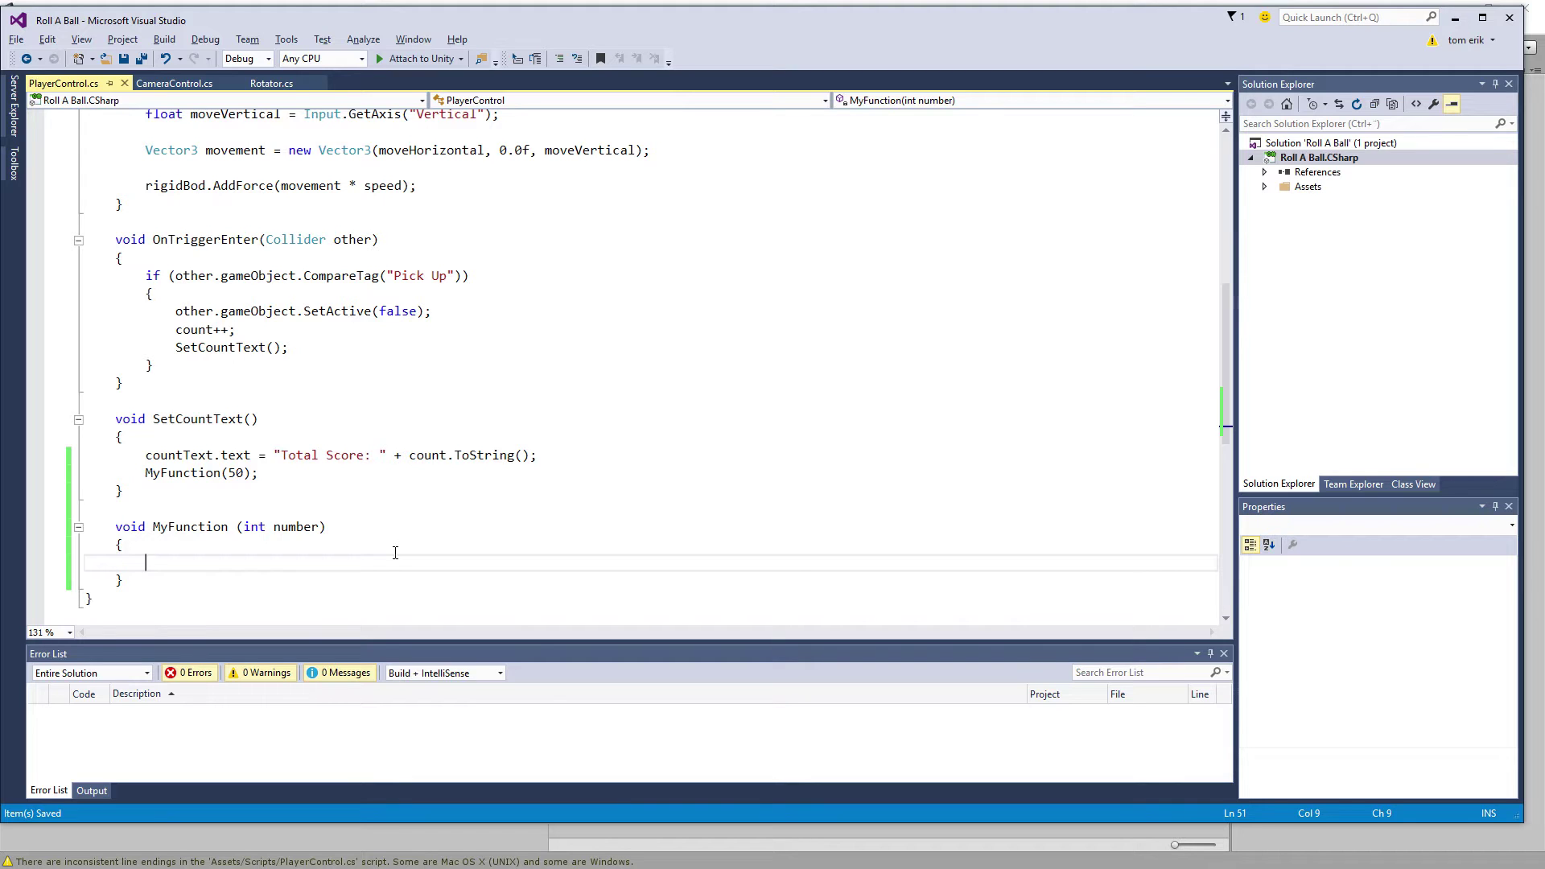
pyautogui.write('number * 2')
pyautogui.write('number =')
pyautogui.press('End')
pyautogui.write(';')
pyautogui.hotkey('ctrl', 's')
pyautogui.scroll(2, 326, 354)
pyautogui.doubleClick(276, 347)
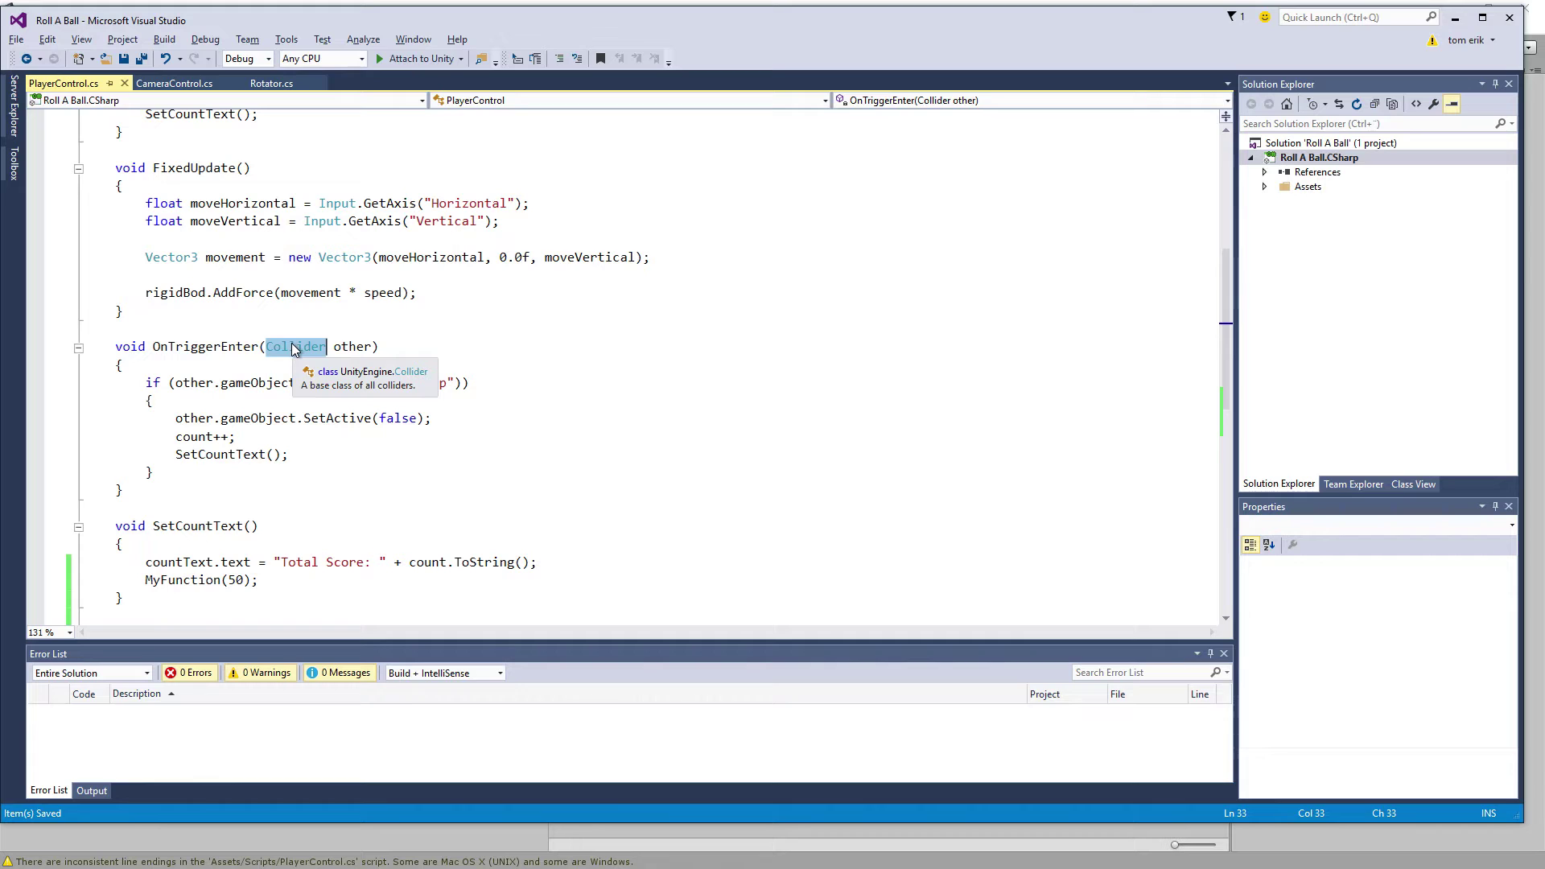
# Review the movement, Collider other and MyFunction(50) code, then return to Unity
pyautogui.click(319, 257)
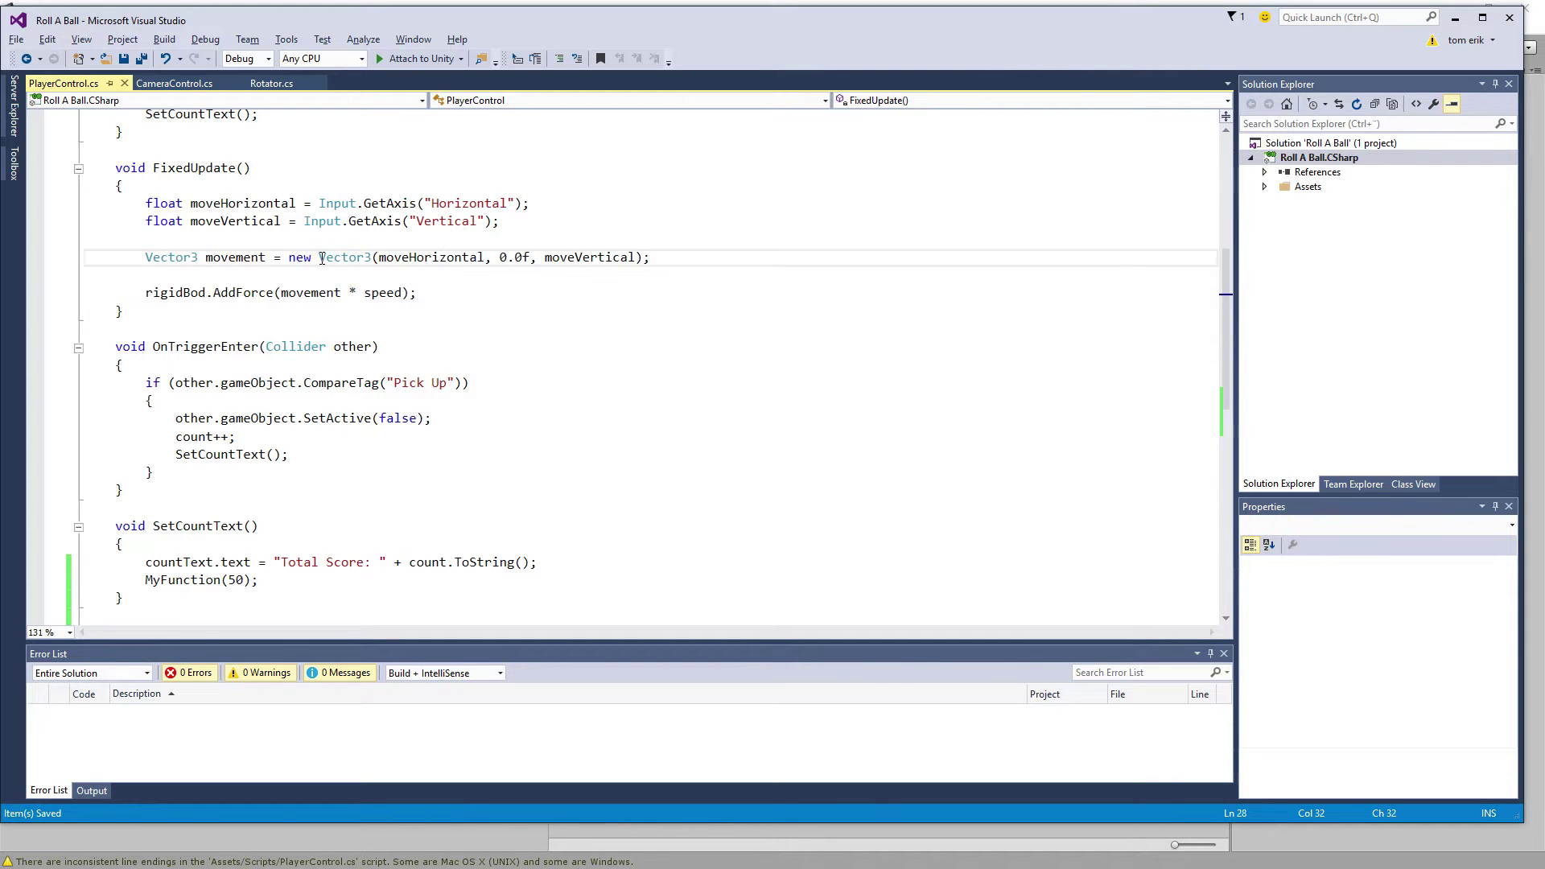
pyautogui.moveTo(379, 257); pyautogui.dragTo(635, 258)
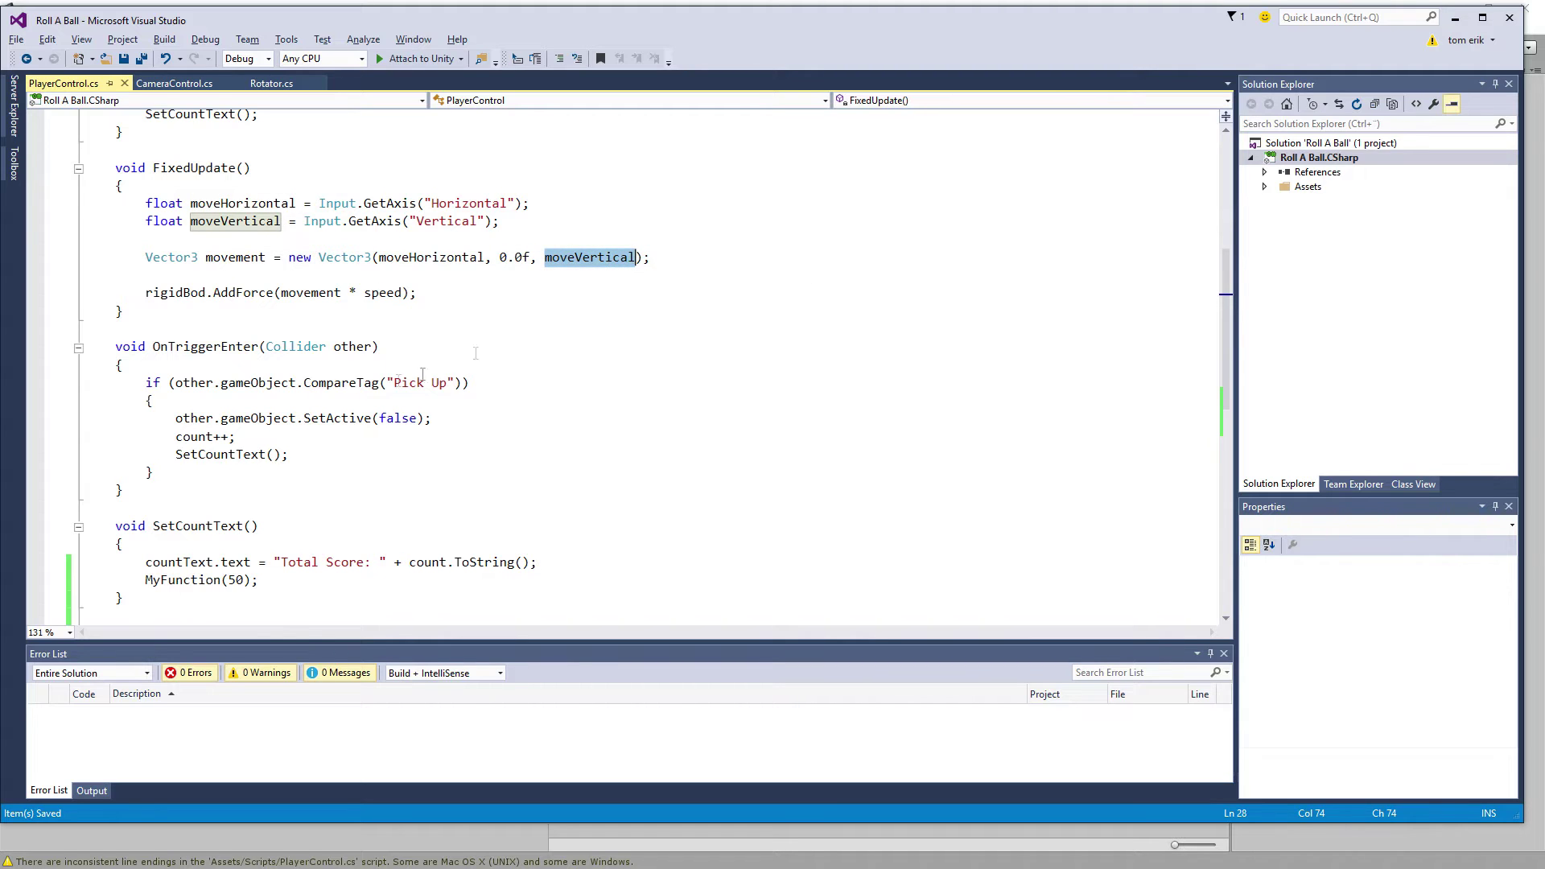
pyautogui.moveTo(254, 348)
pyautogui.mouseDown()
pyautogui.moveTo(116, 346)
pyautogui.moveTo(371, 348)
pyautogui.mouseUp()
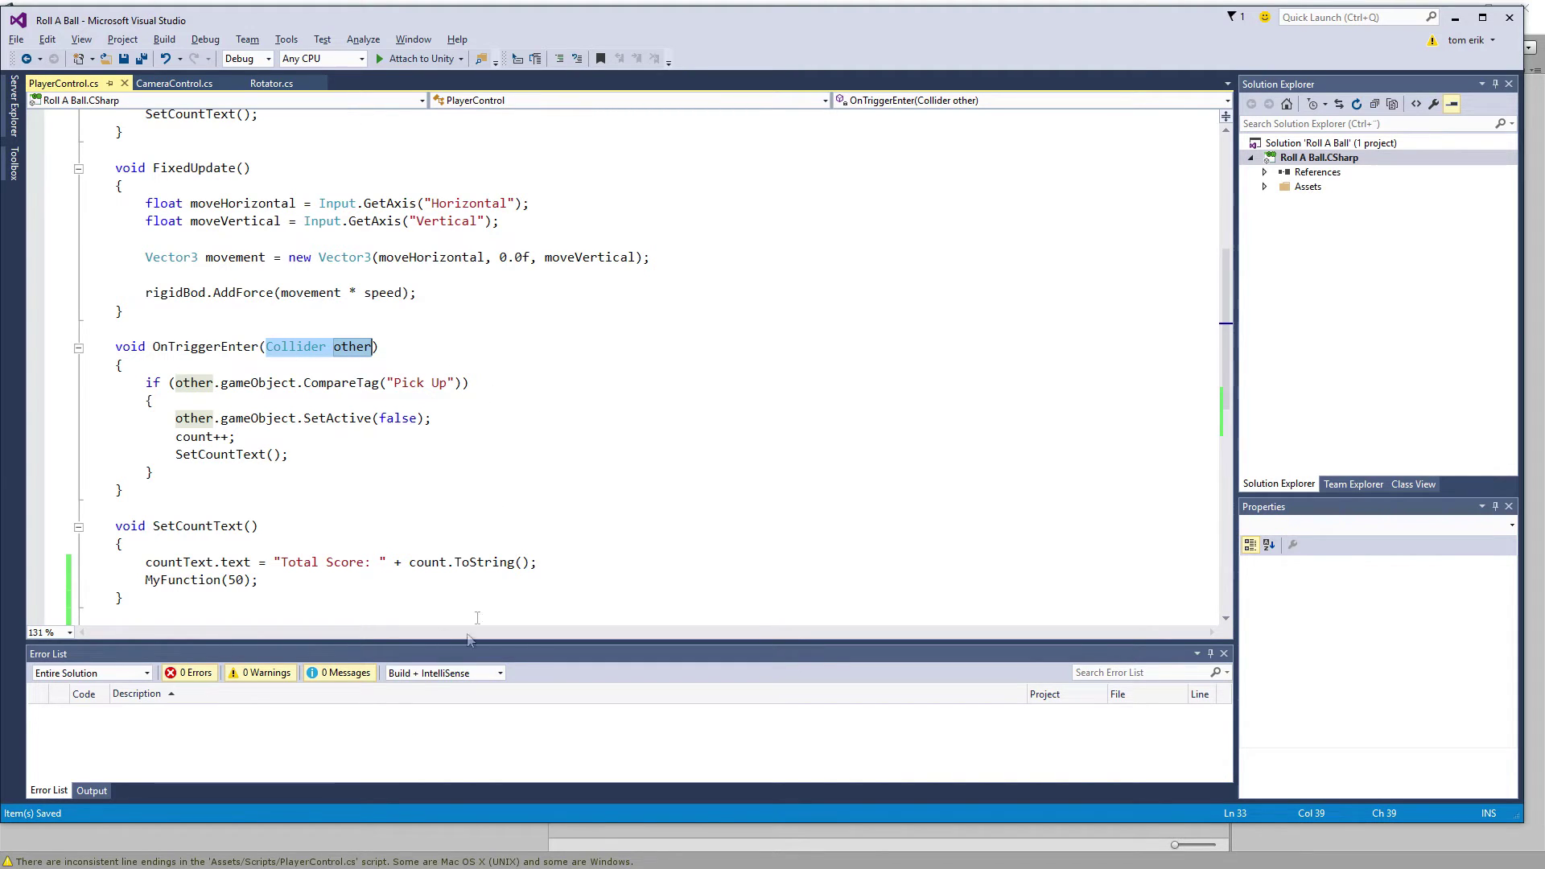
pyautogui.click(473, 580)
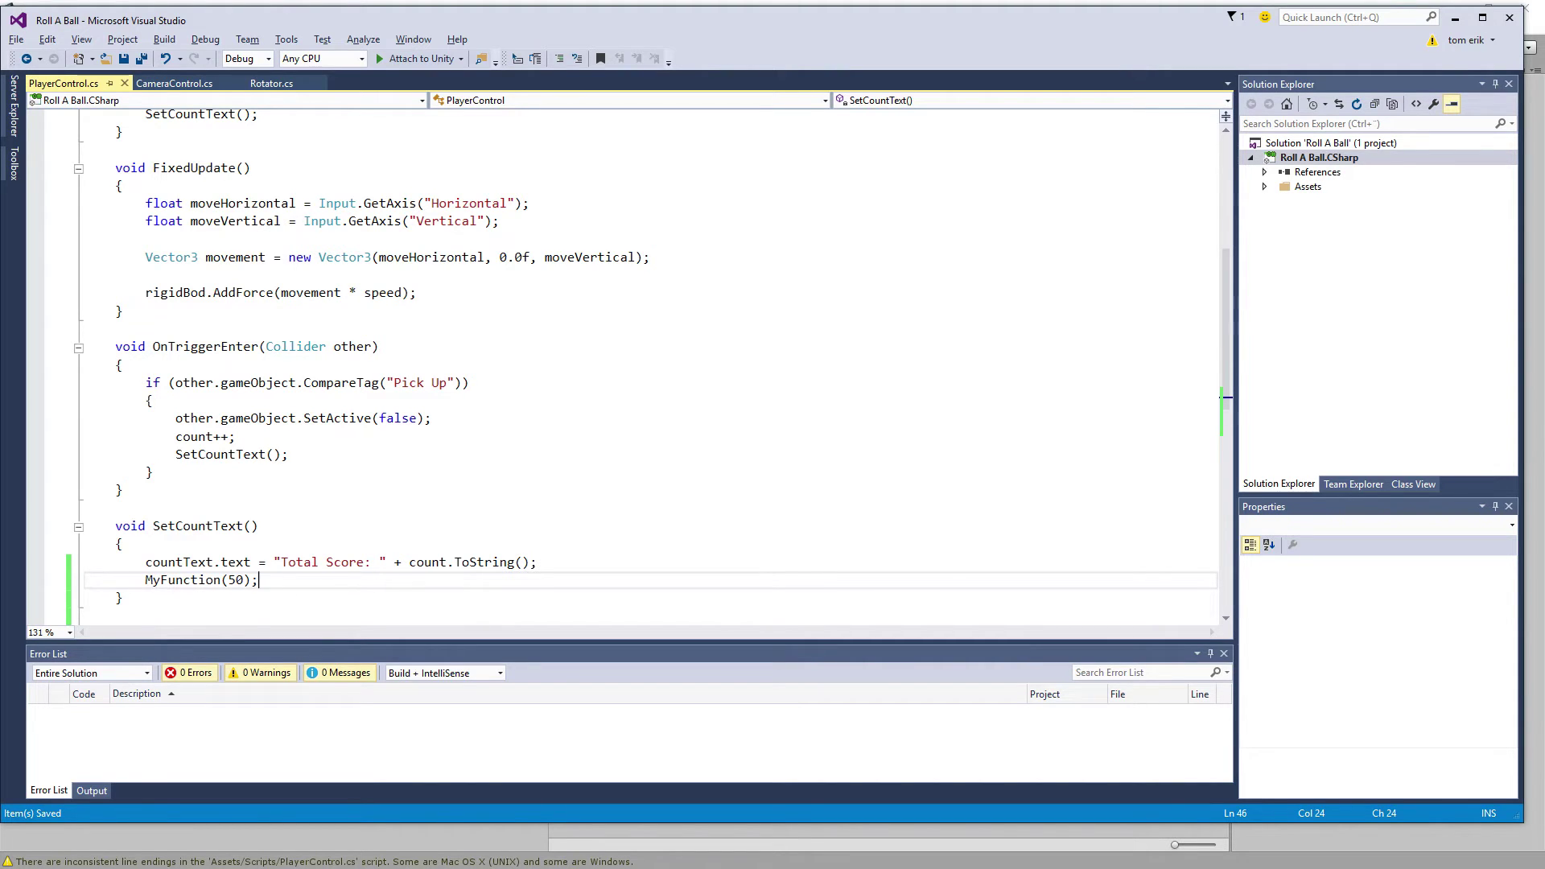
pyautogui.click(655, 419)
pyautogui.hotkey('alt', 'Tab')
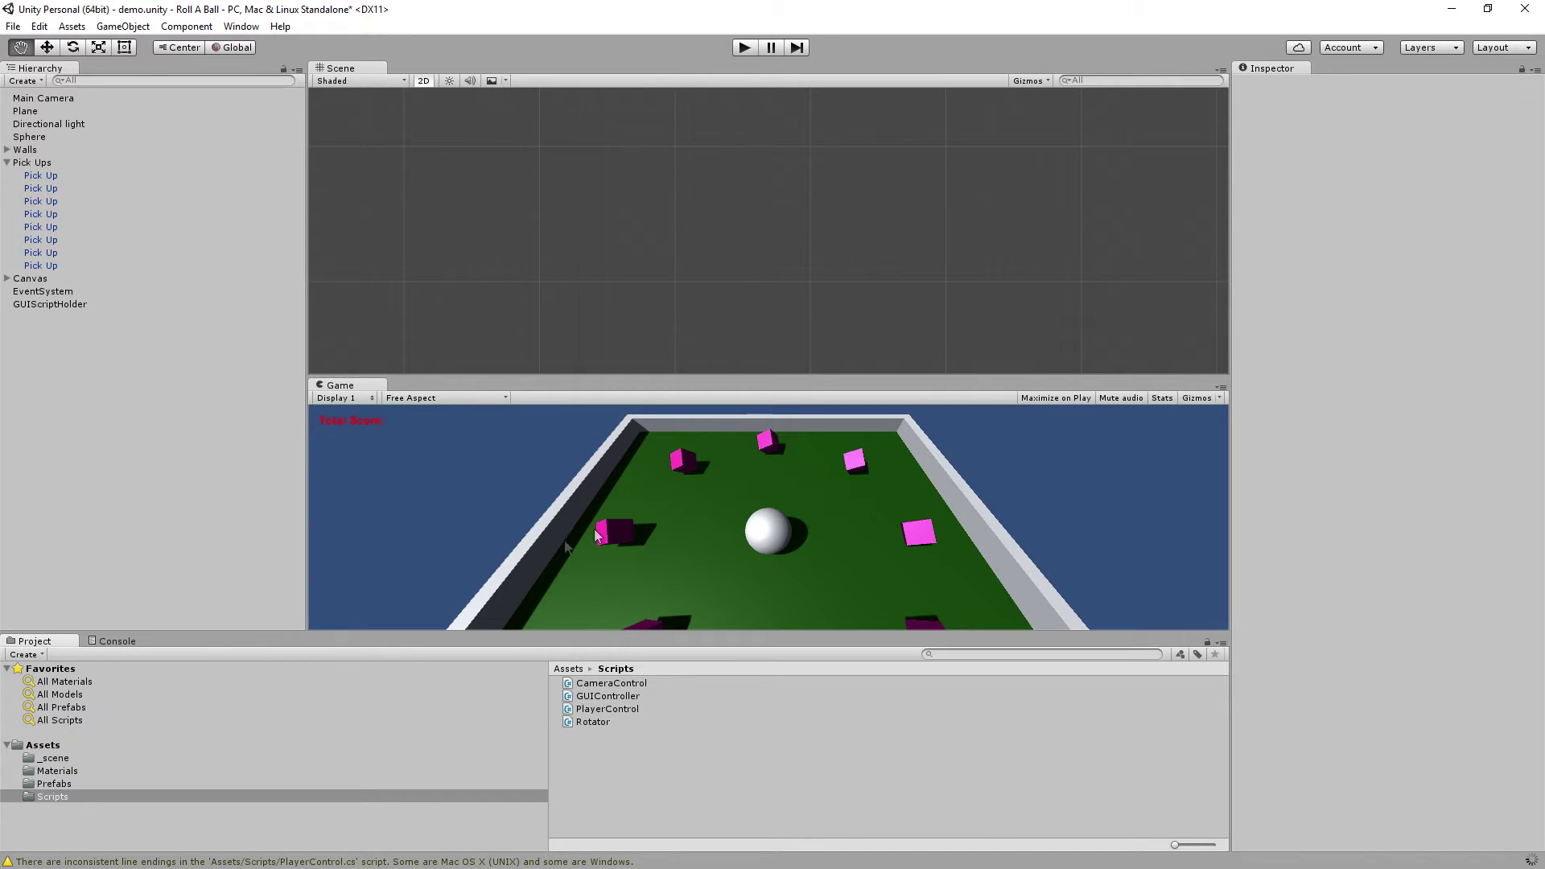
# Select the Sphere and open its Rigidbody help page in Google Chrome
pyautogui.click(610, 711)
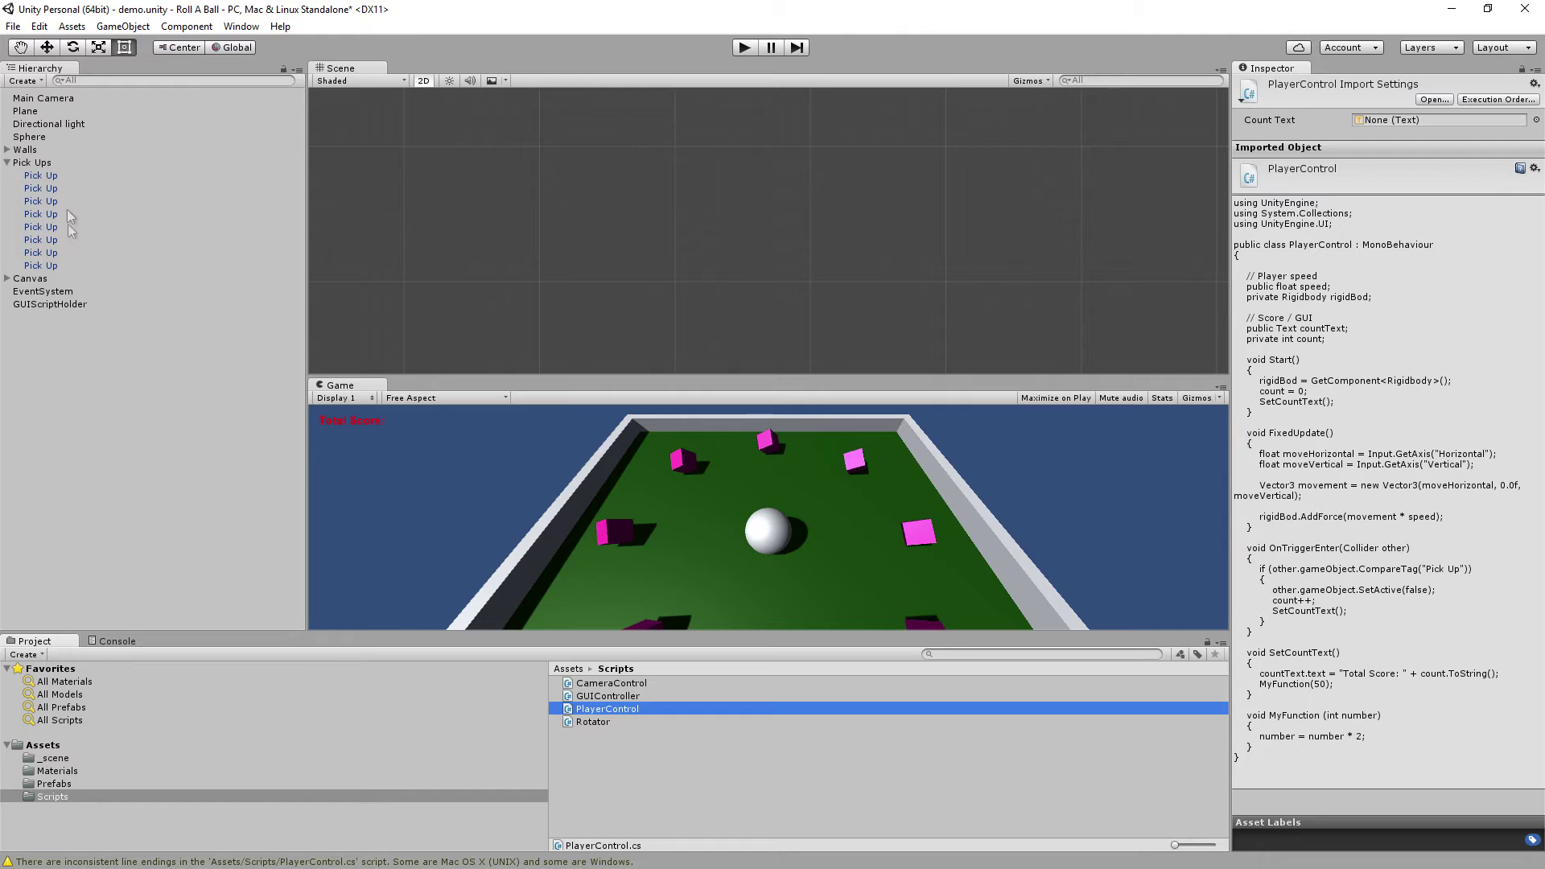
pyautogui.click(41, 137)
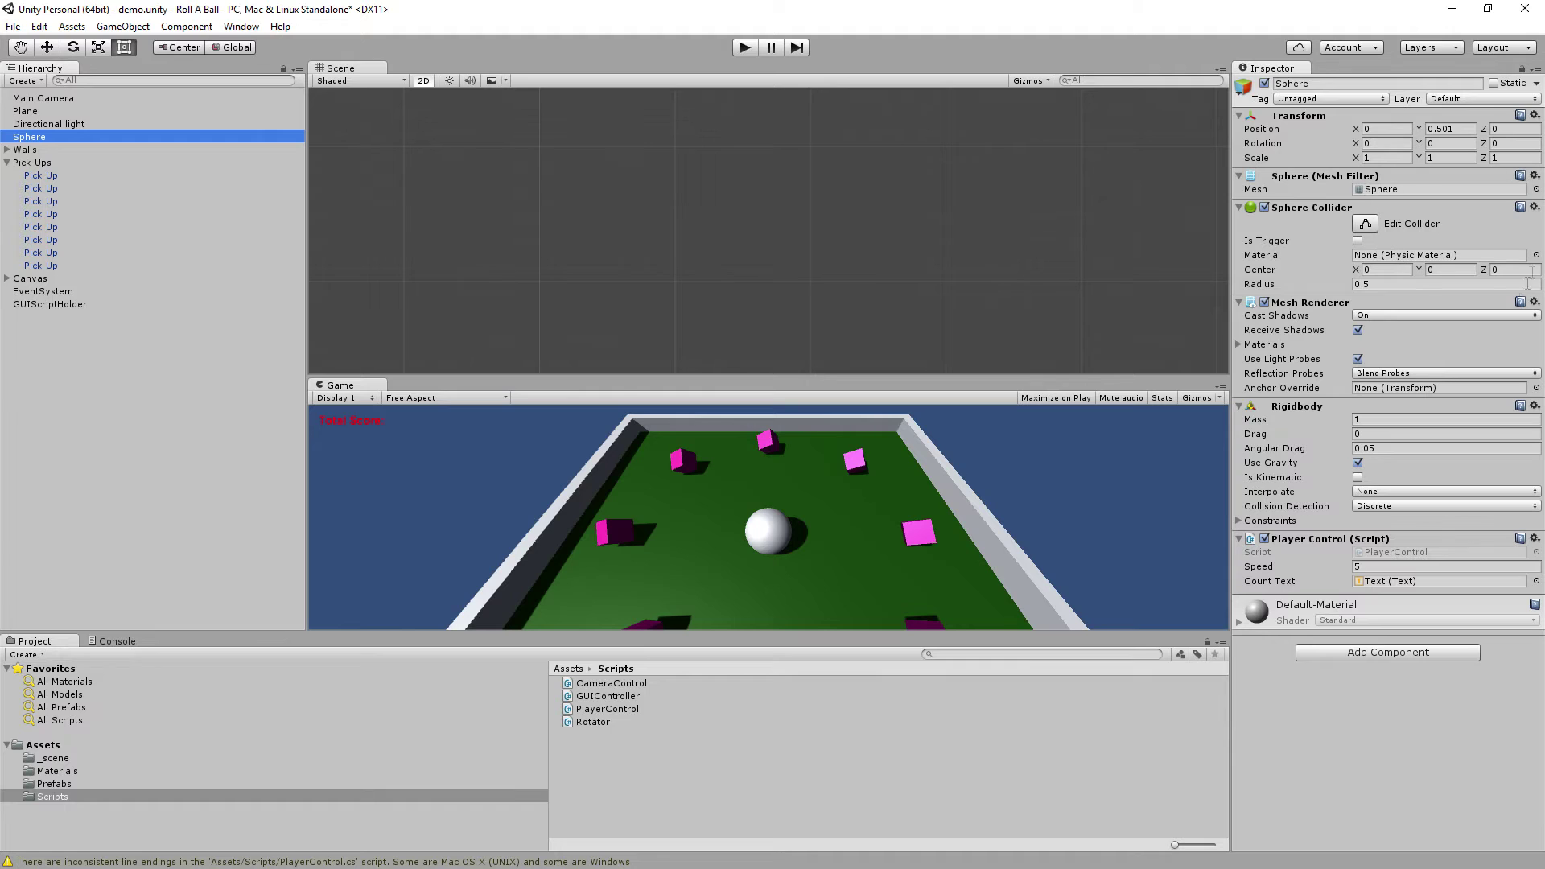
pyautogui.click(1521, 408)
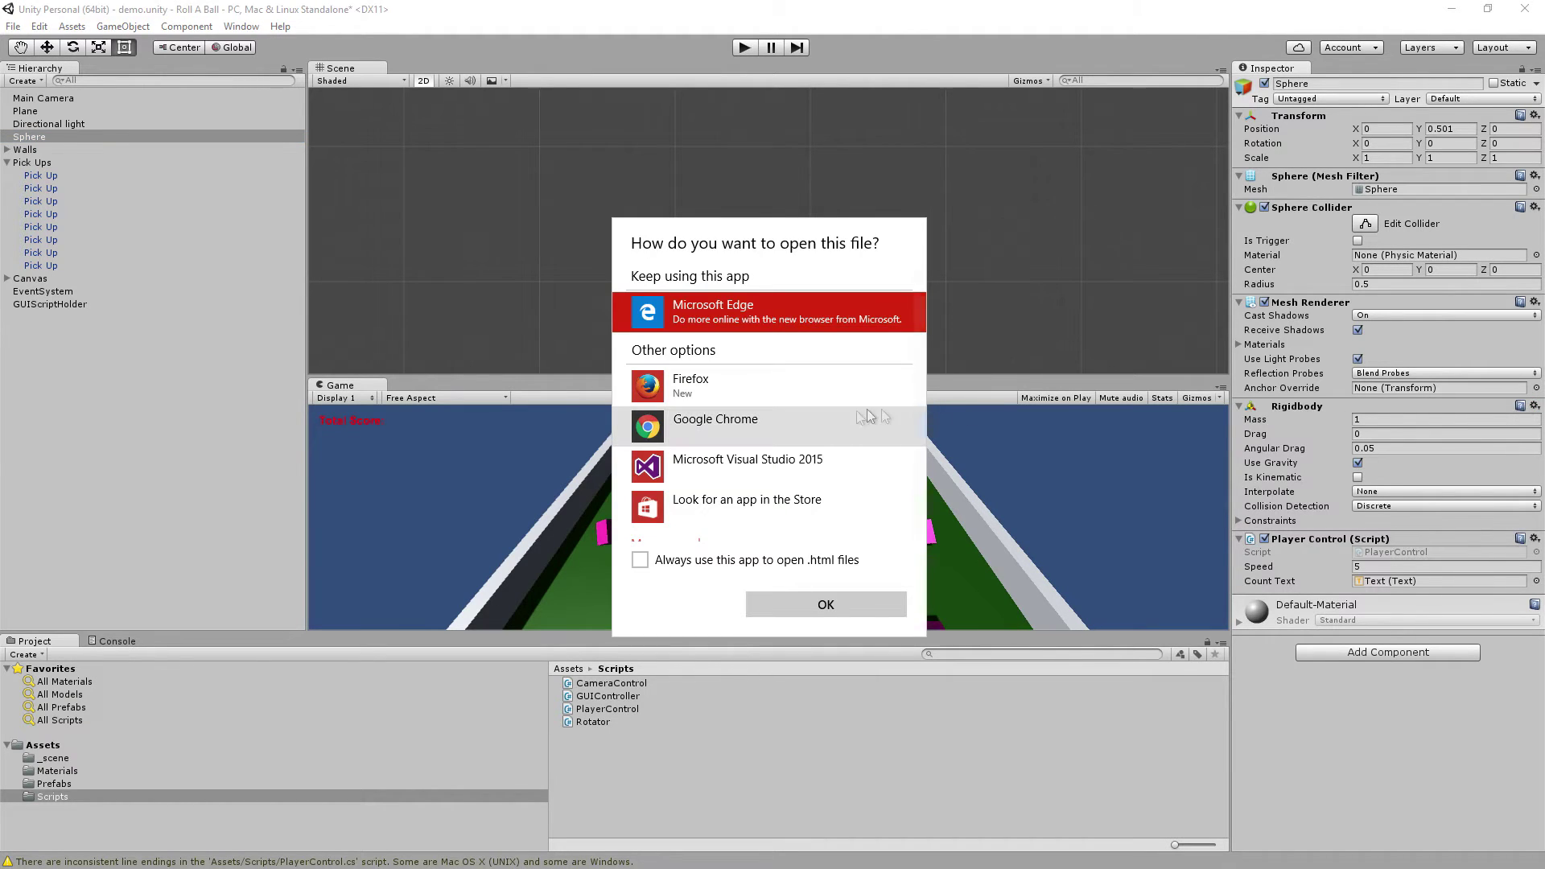
pyautogui.click(776, 425)
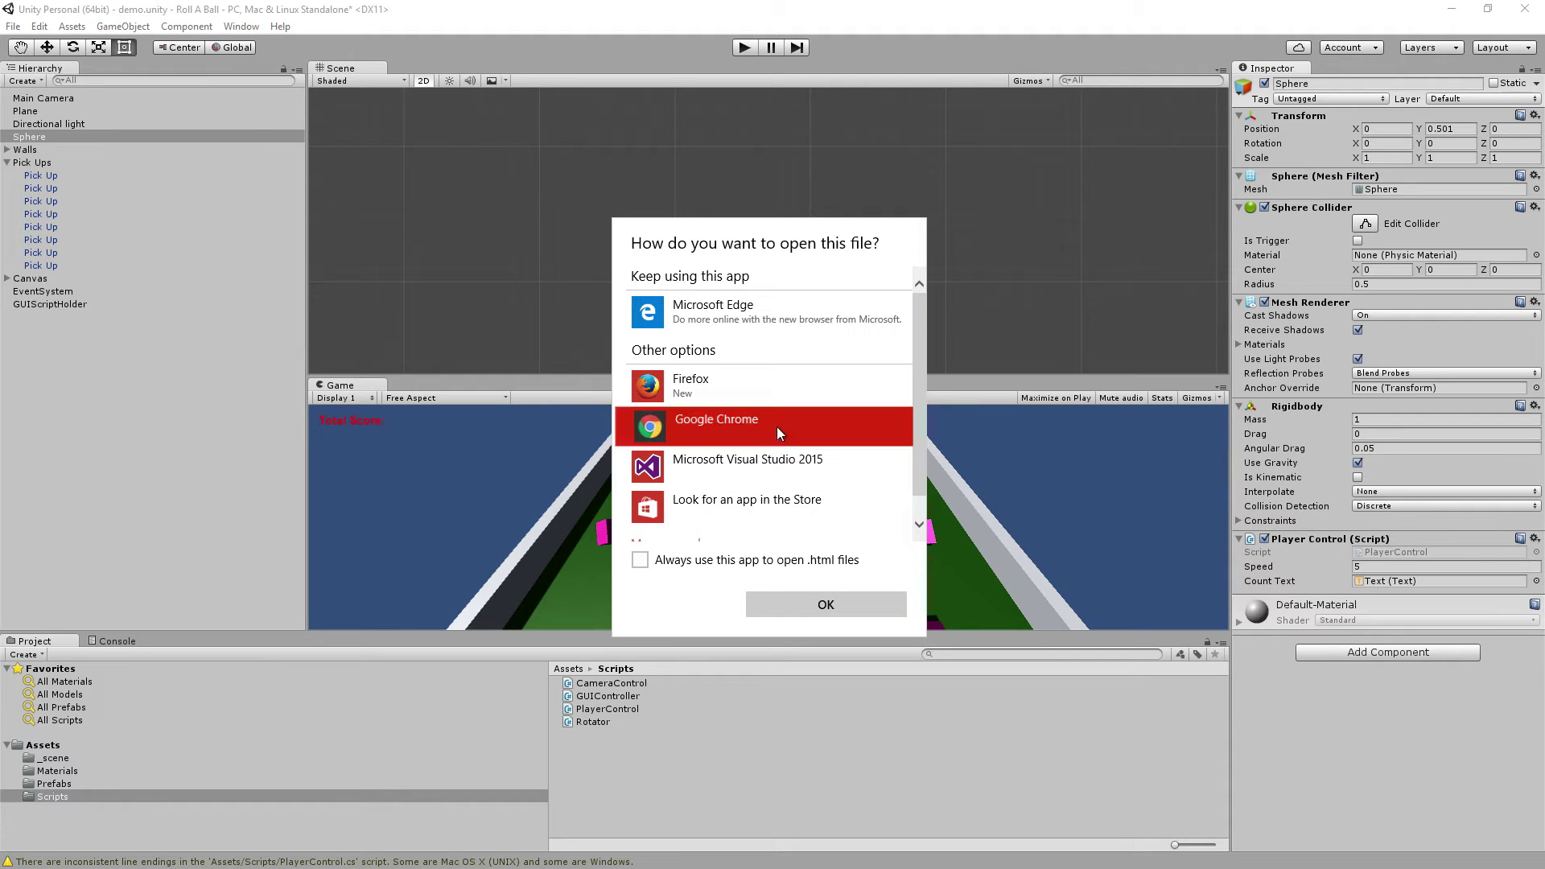
pyautogui.click(853, 606)
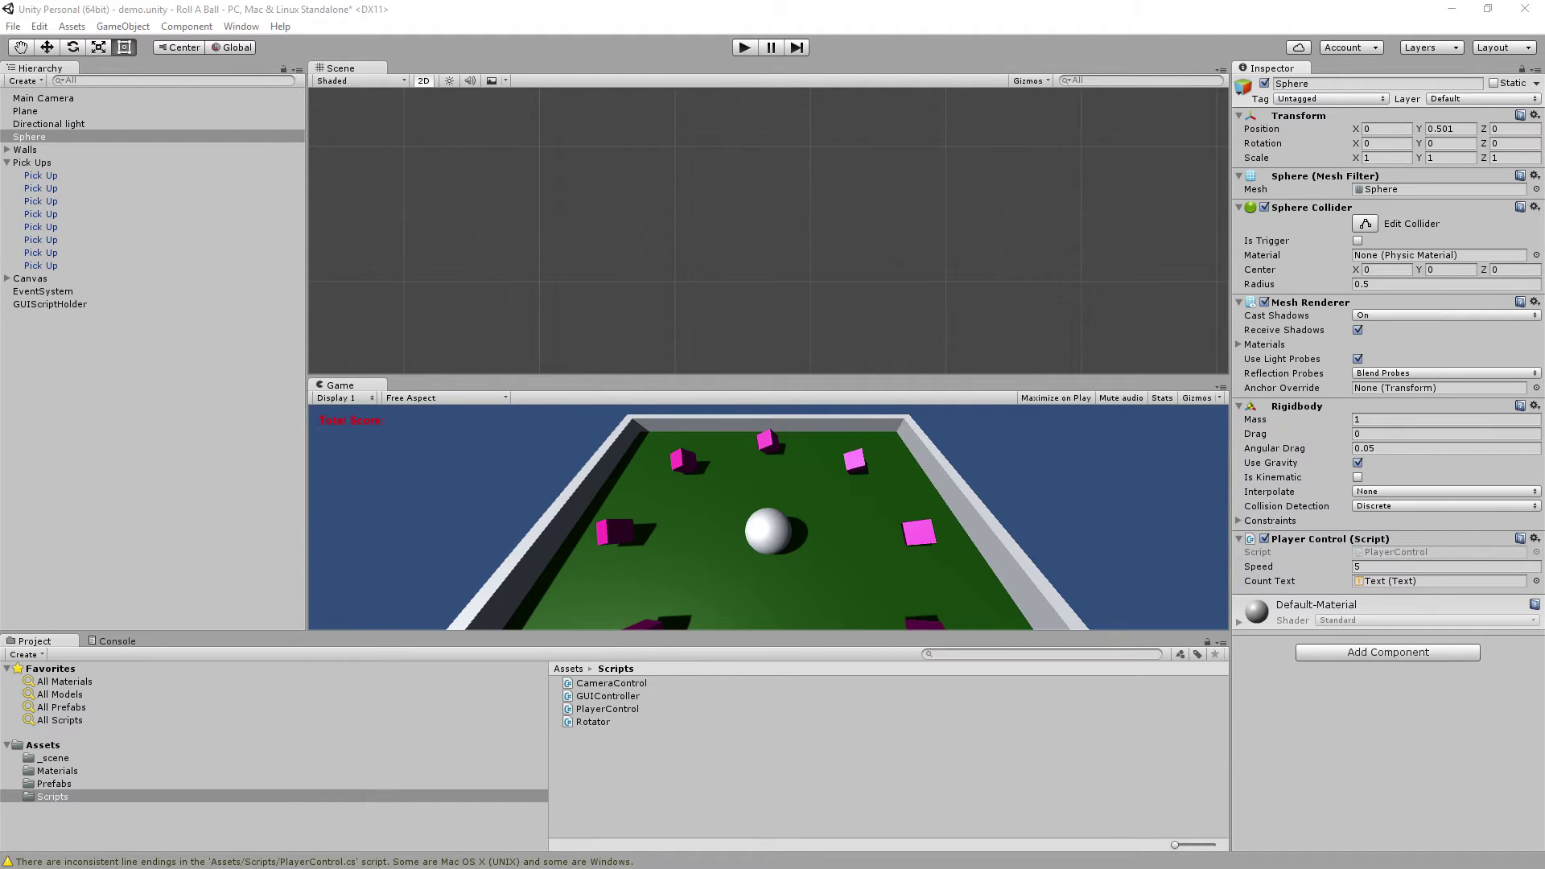
# Read through the Rigidbody manual page, then return to Unity and clear the Sphere selection
pyautogui.scroll(-5, 585, 433)
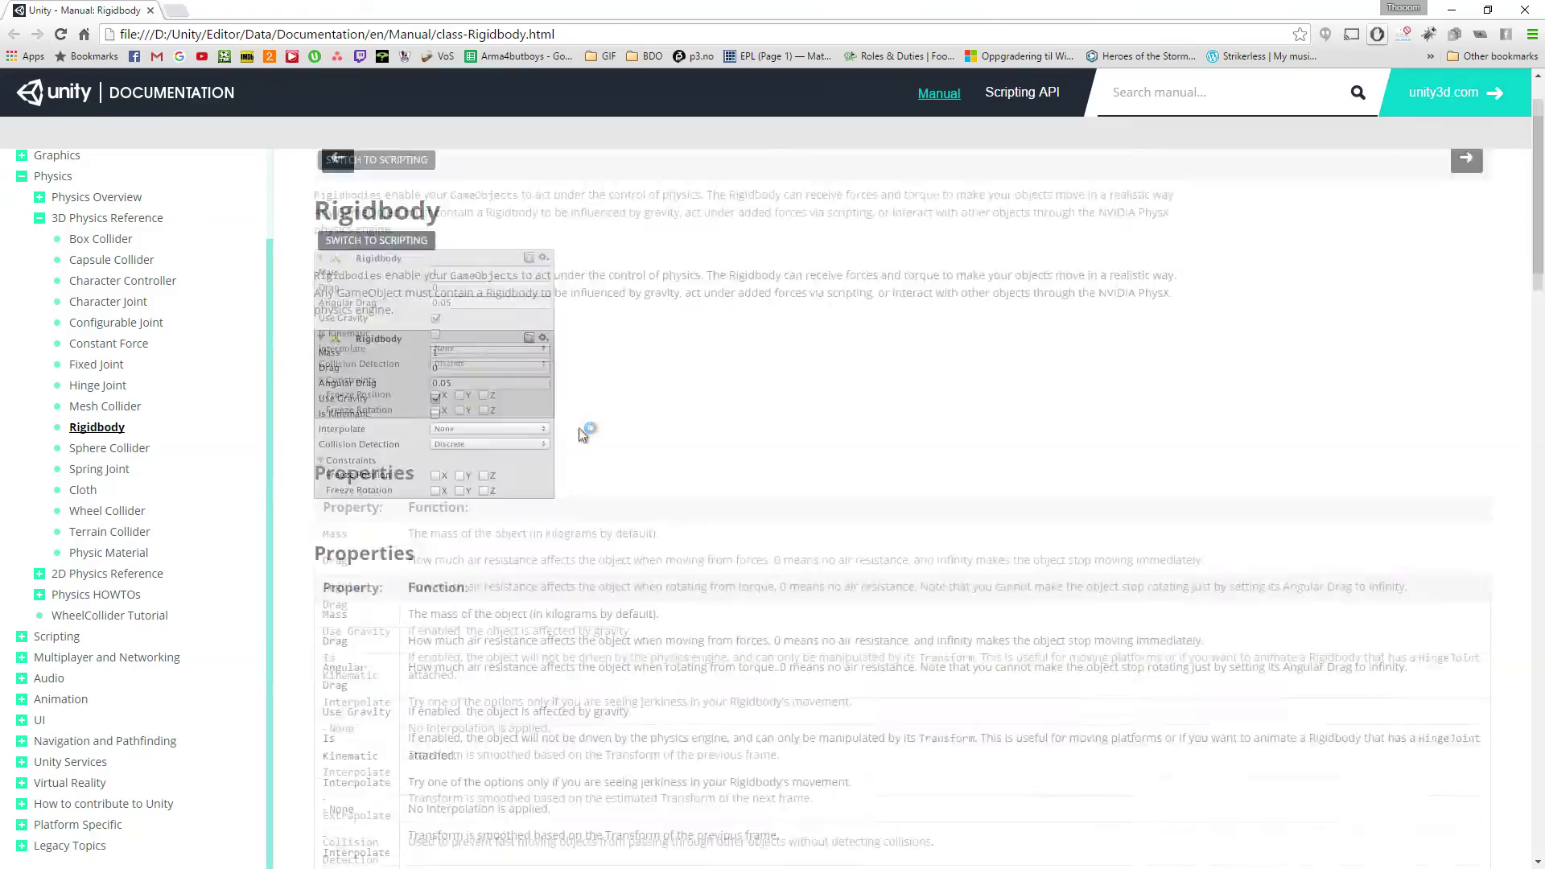
pyautogui.scroll(-5, 582, 435)
pyautogui.scroll(-5, 582, 435)
pyautogui.scroll(-5, 582, 435)
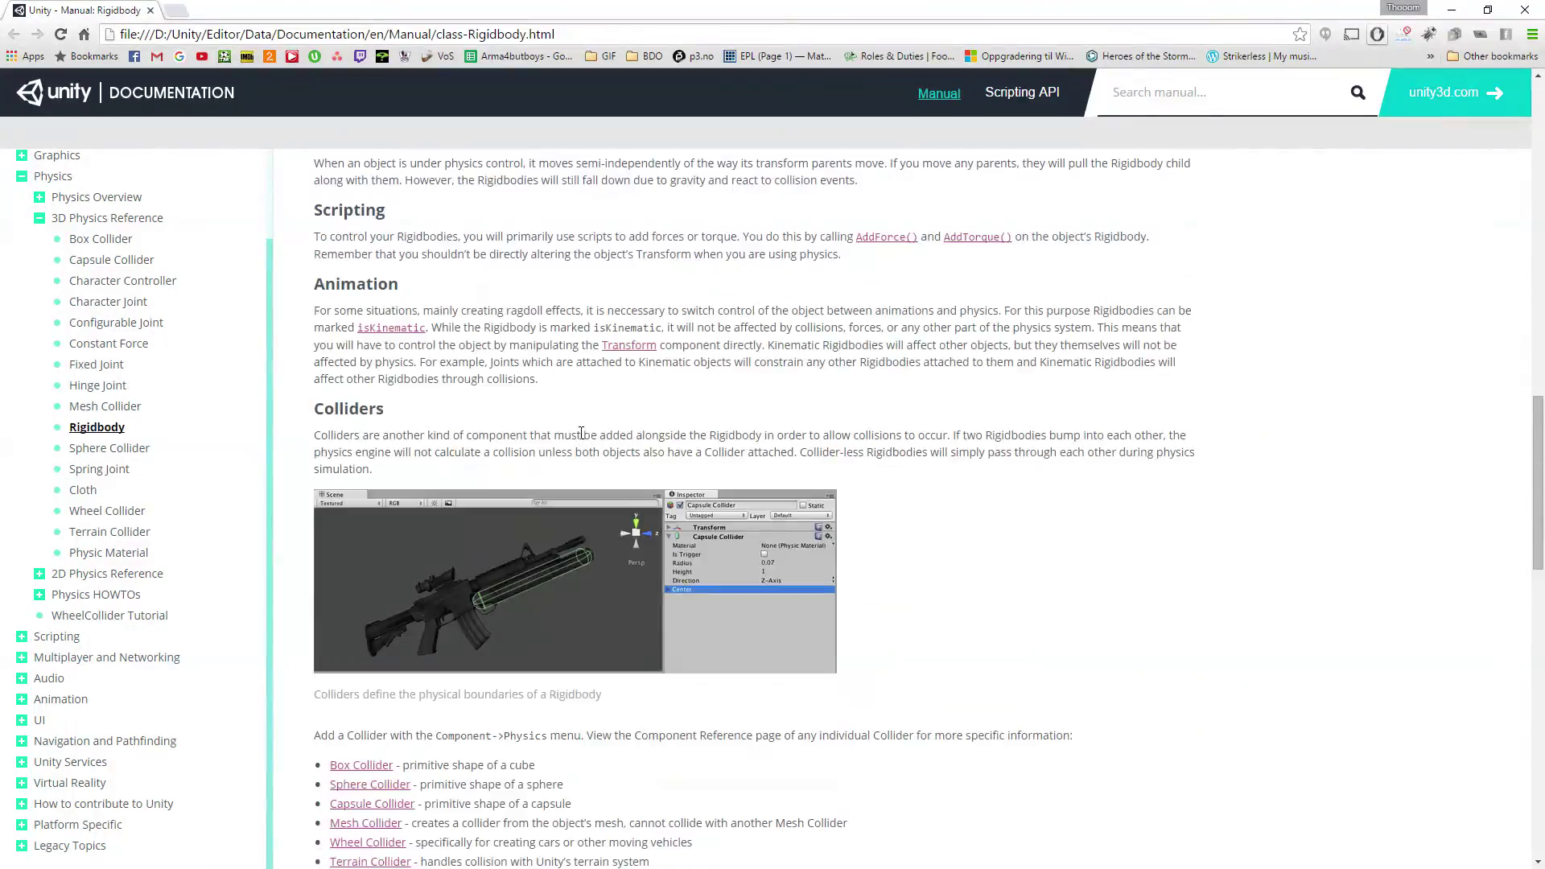
pyautogui.scroll(-5, 582, 438)
pyautogui.scroll(-10, 580, 439)
pyautogui.scroll(10, 578, 442)
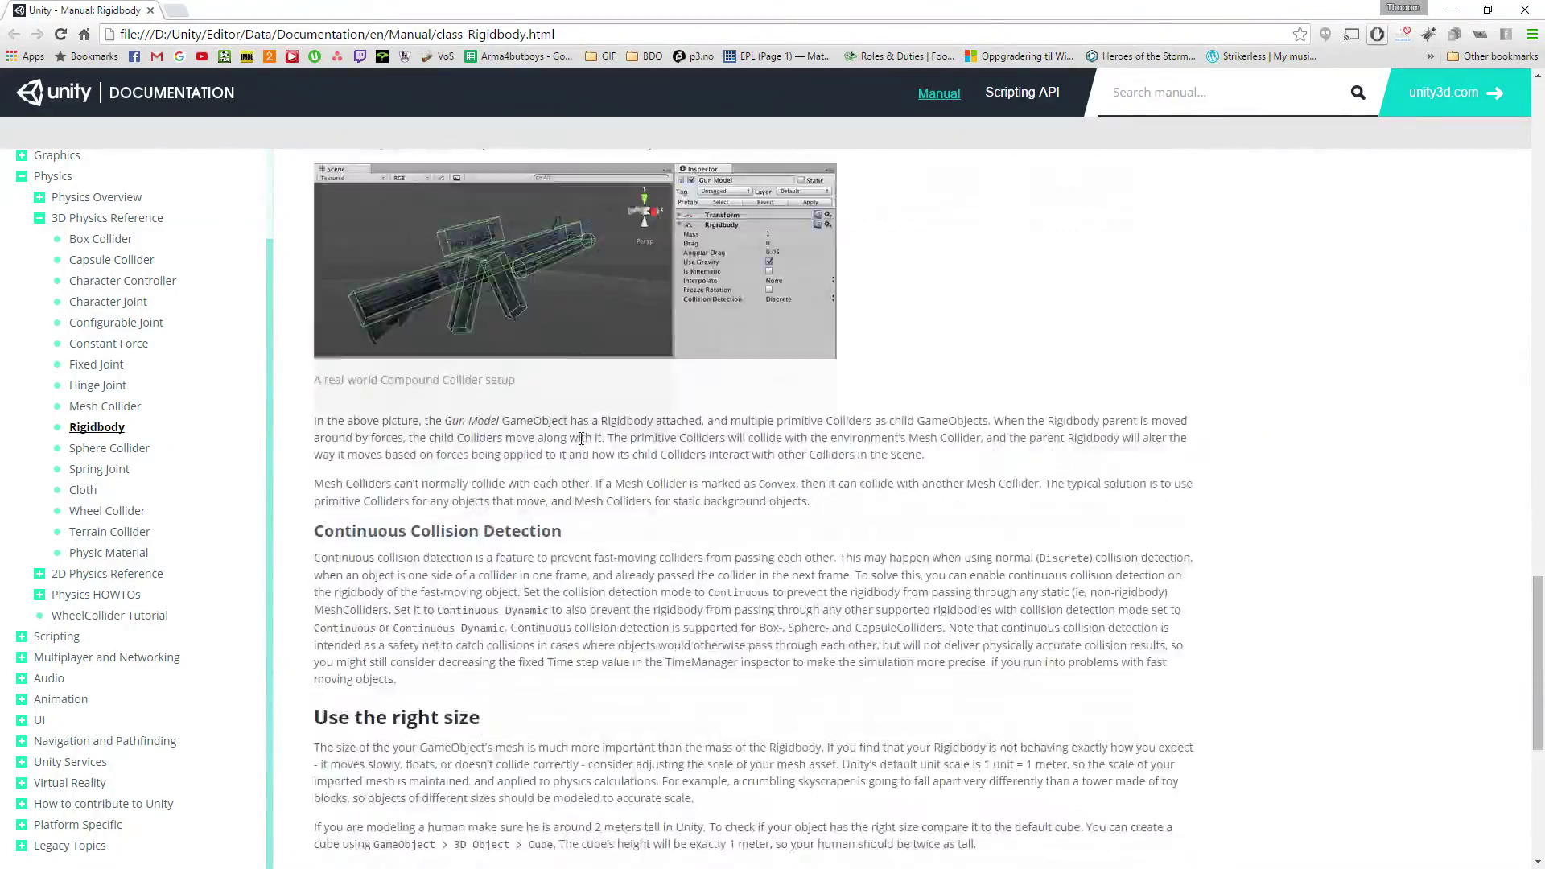
pyautogui.scroll(10, 574, 453)
pyautogui.scroll(10, 573, 447)
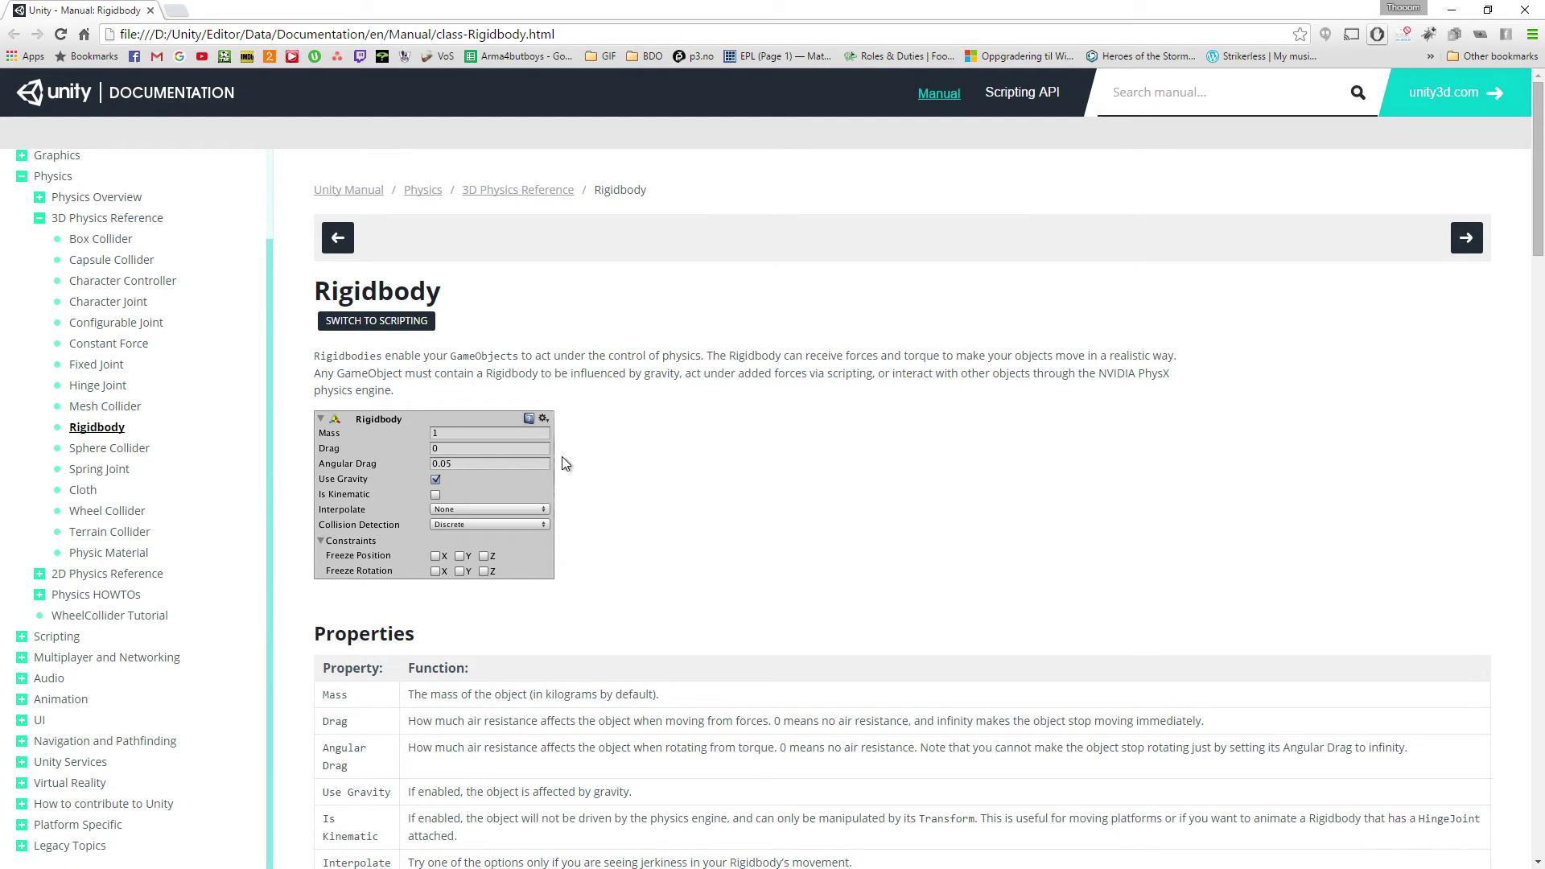
pyautogui.hotkey('alt', 'Tab')
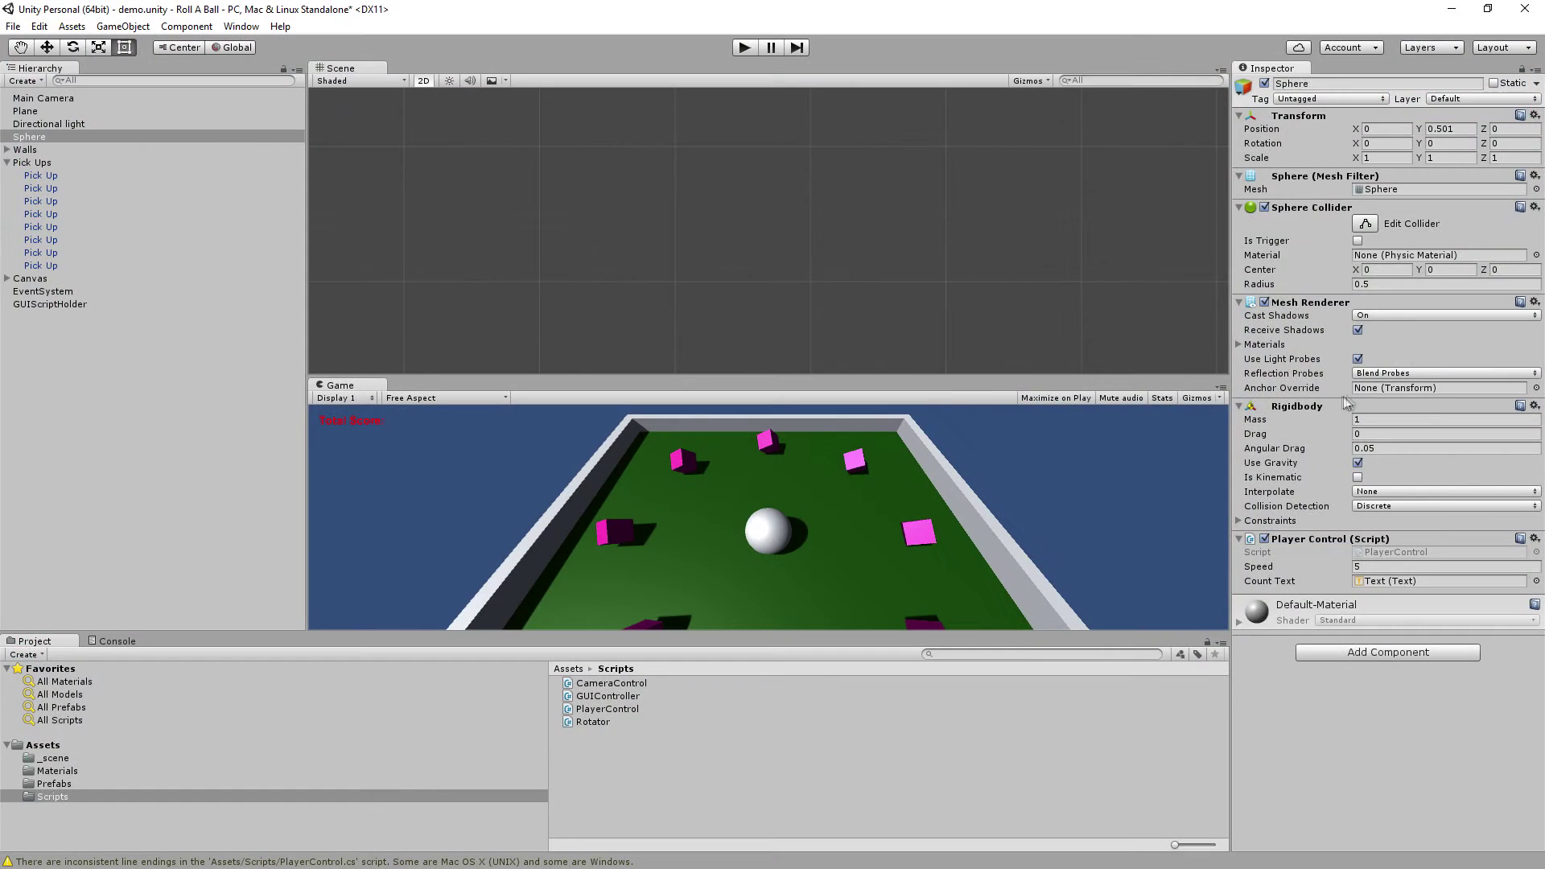
pyautogui.click(1082, 795)
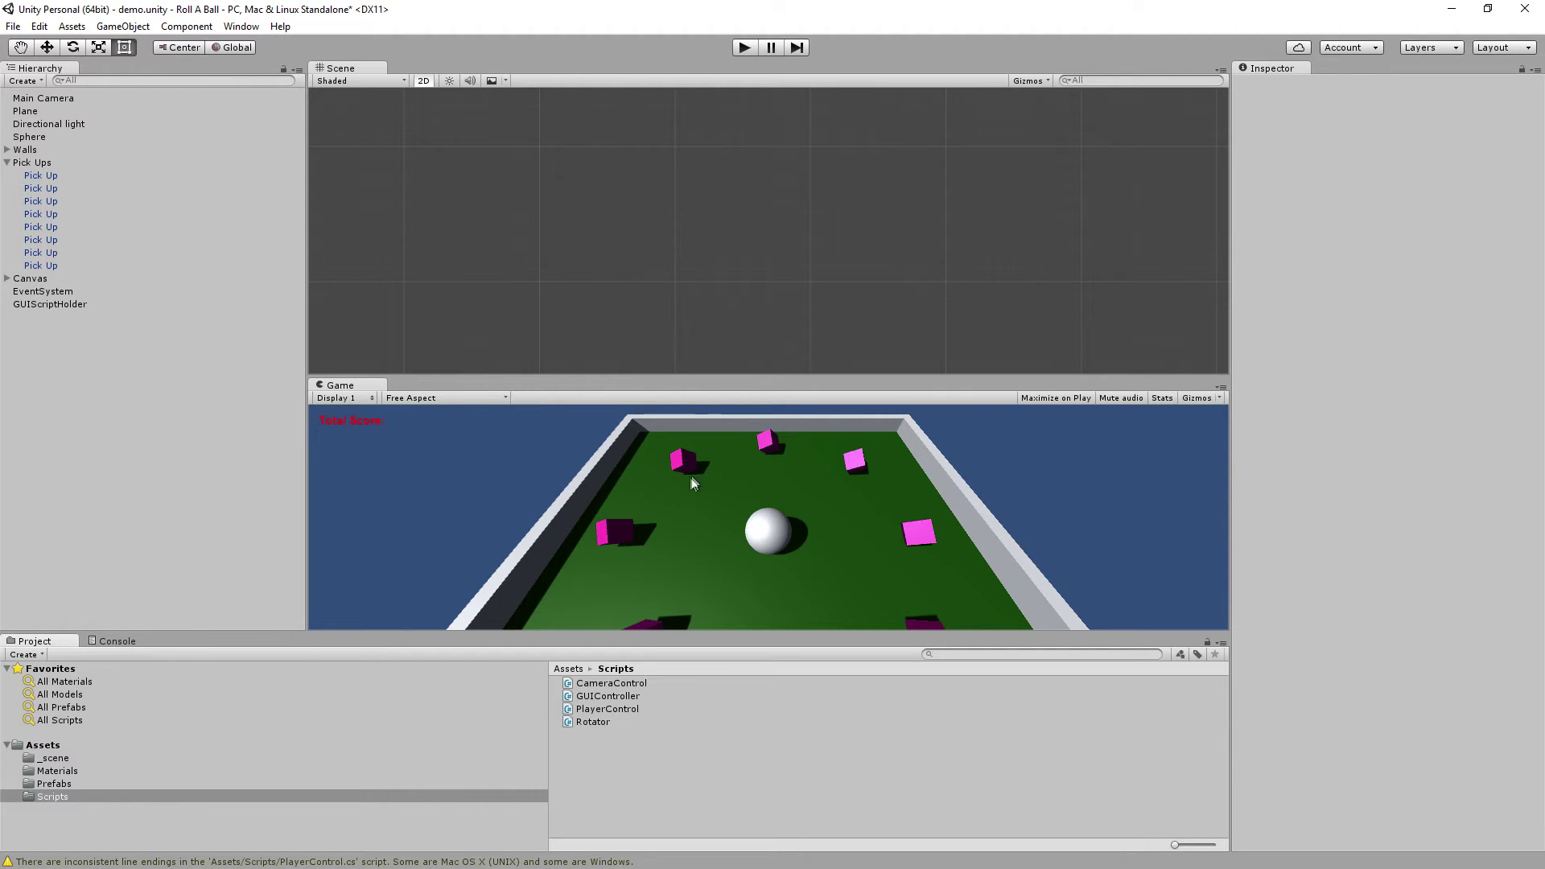
# Play the game, steering the ball with arrow keys to collect every pick-up
pyautogui.click(744, 48)
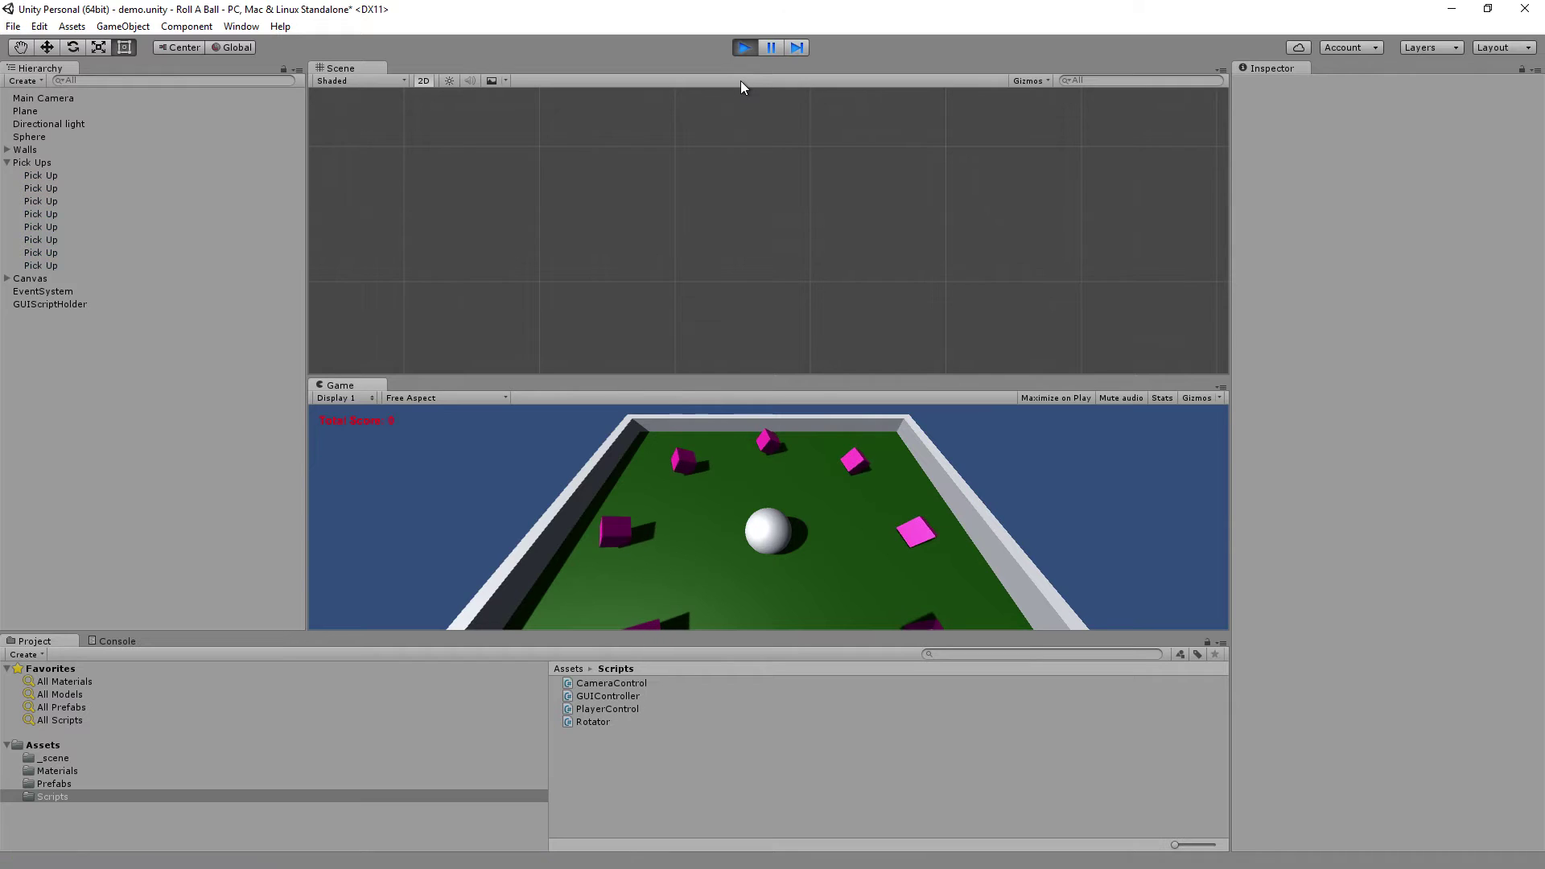
pyautogui.press('Right')
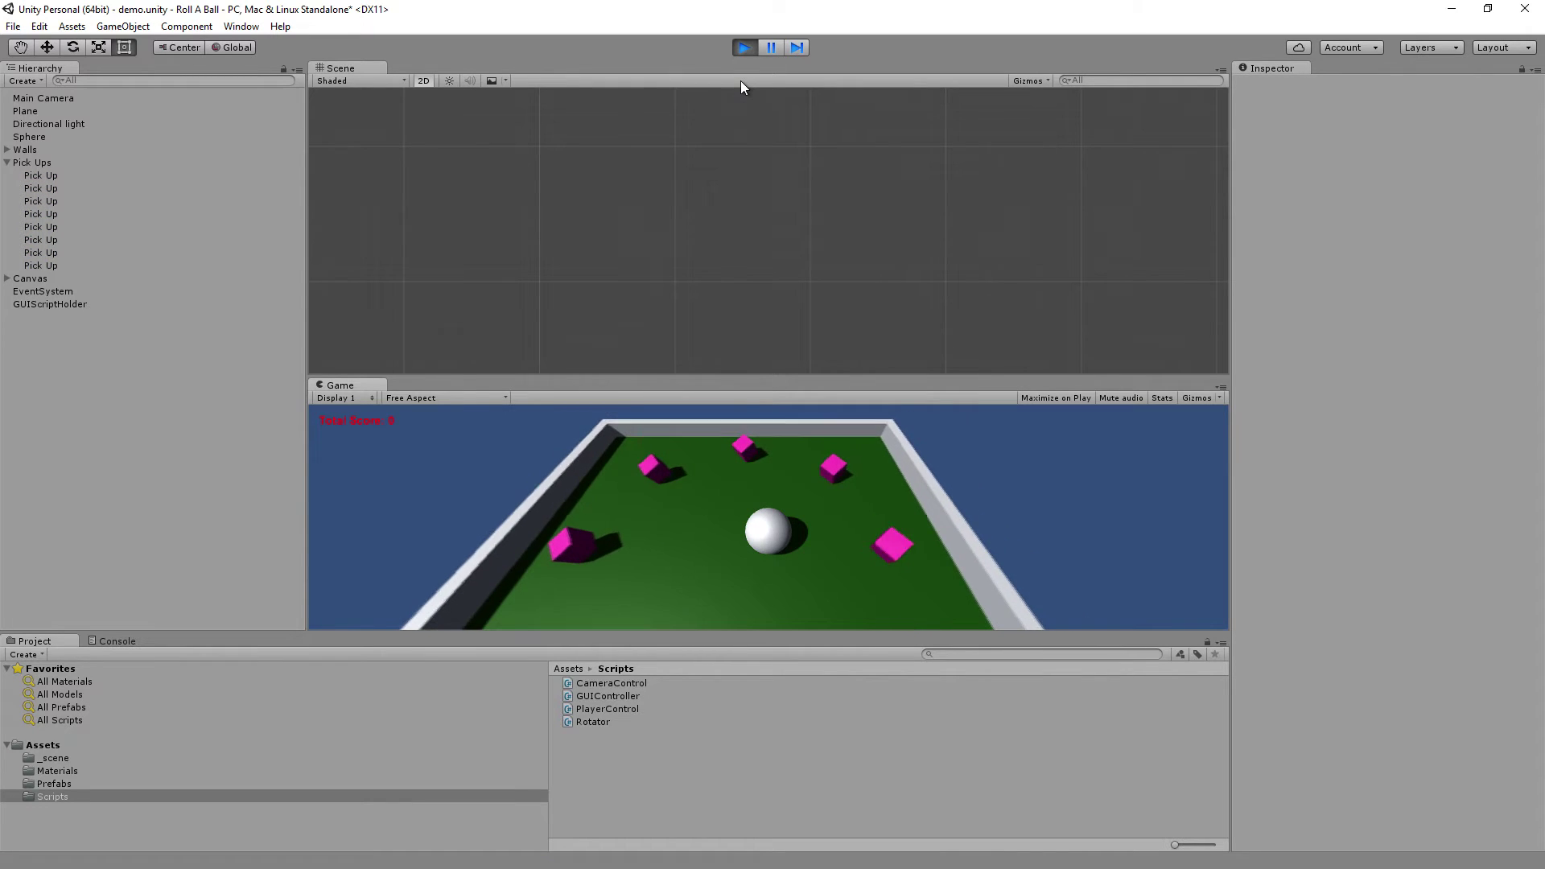
pyautogui.press('Up')
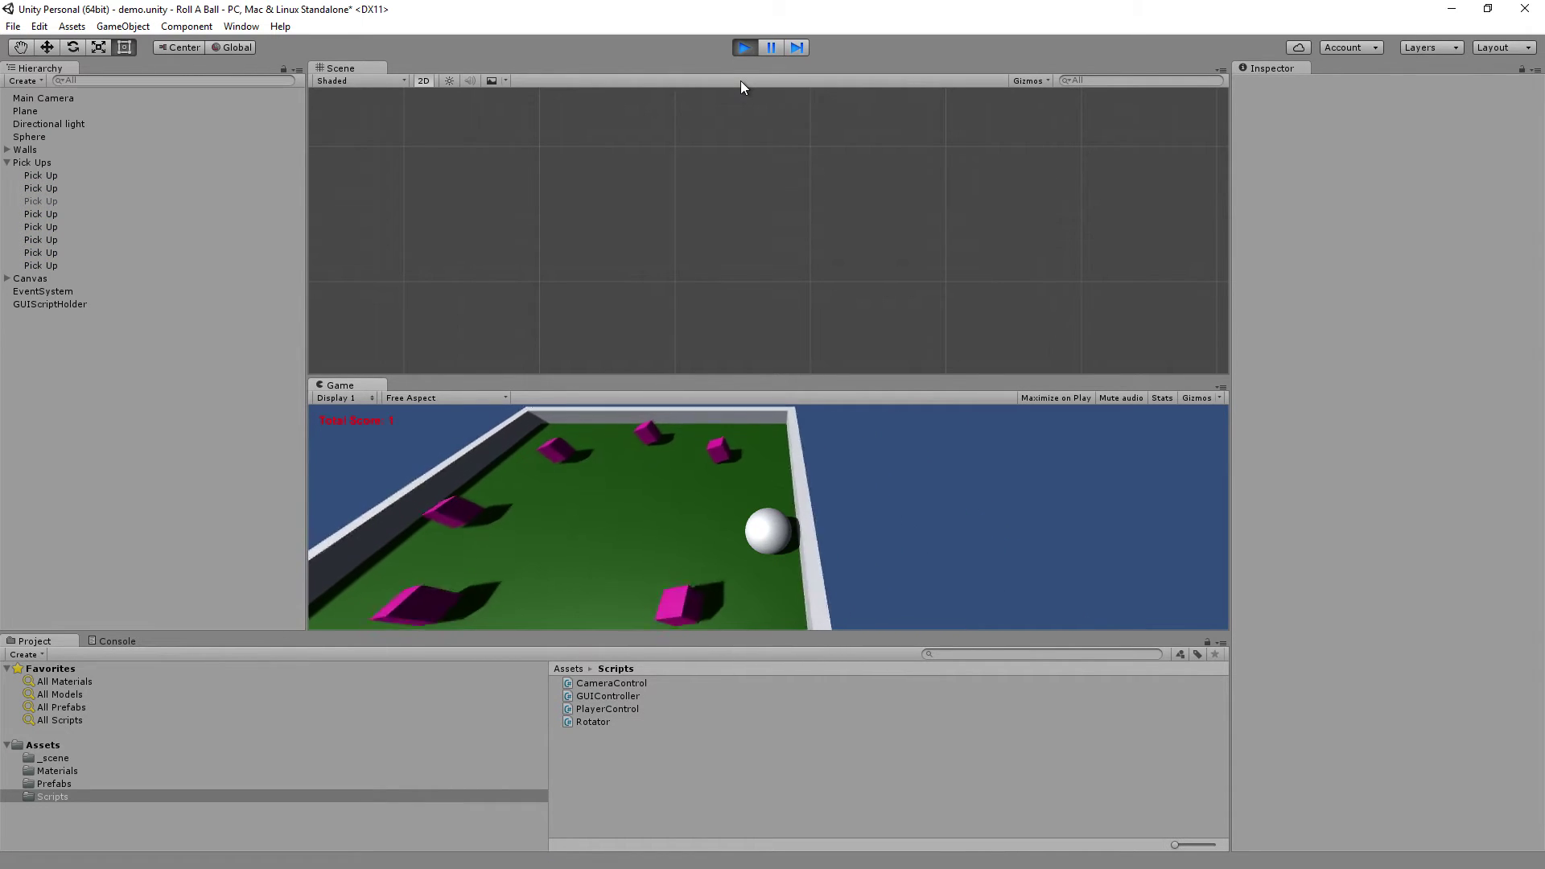
pyautogui.press('Down')
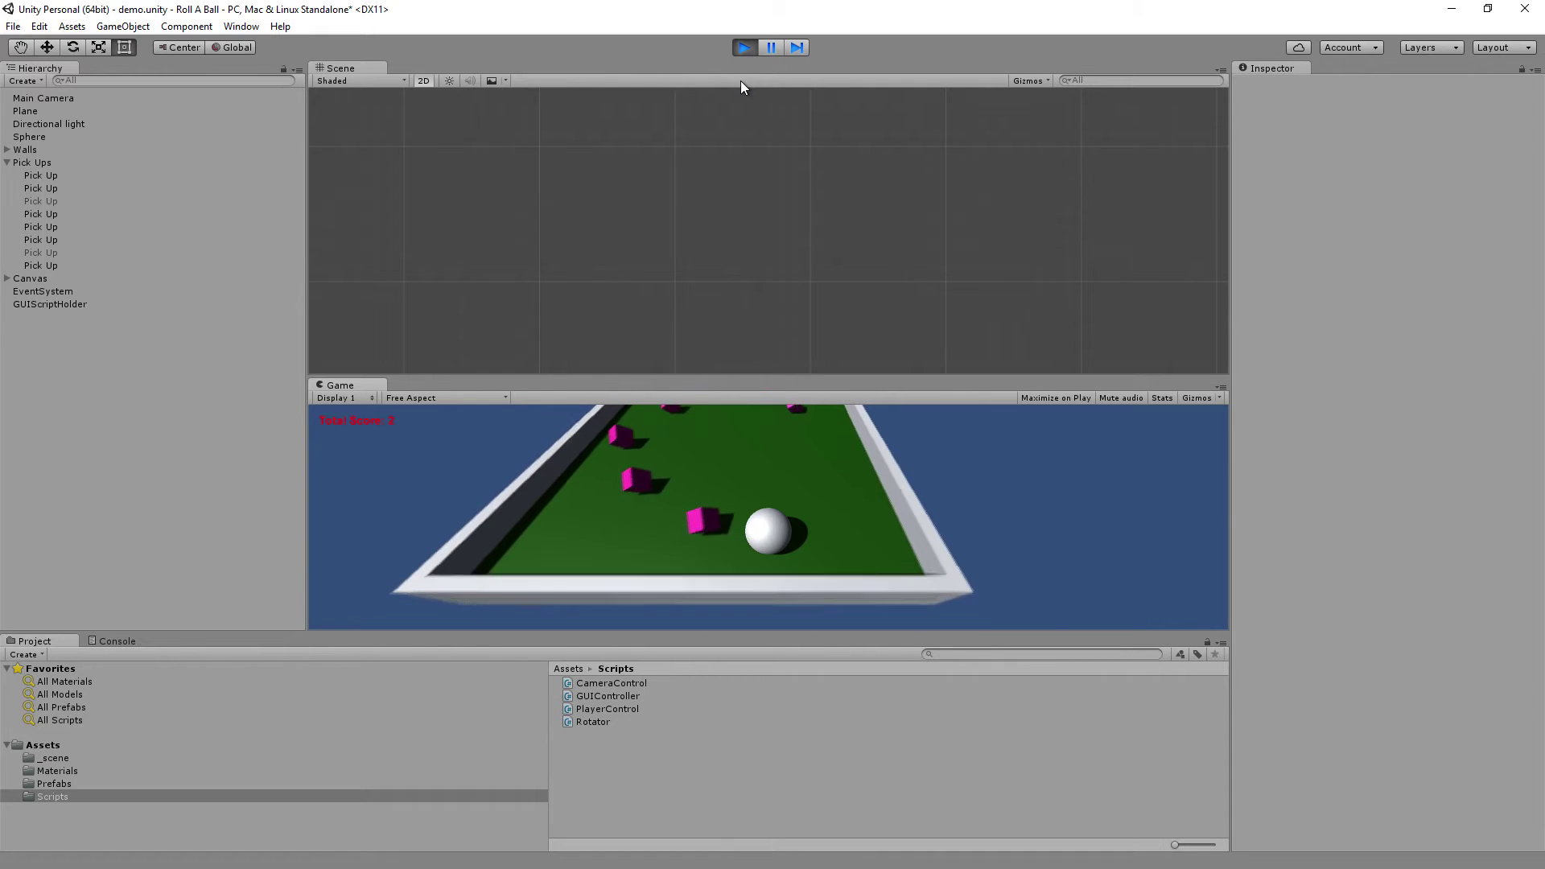
pyautogui.press('Up')
pyautogui.press('Left')
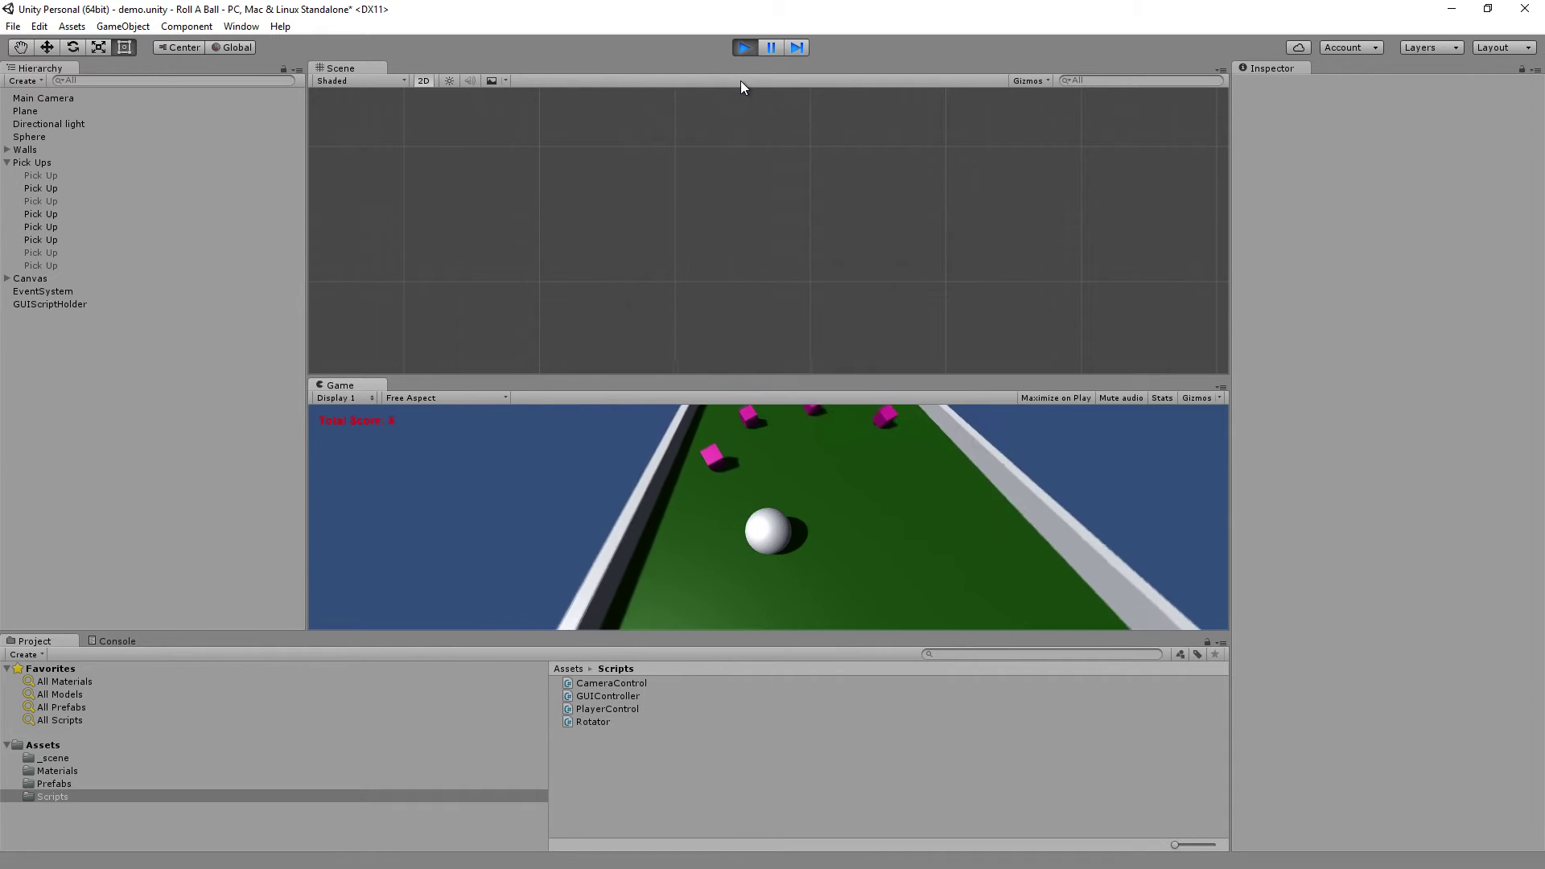
pyautogui.press('Up')
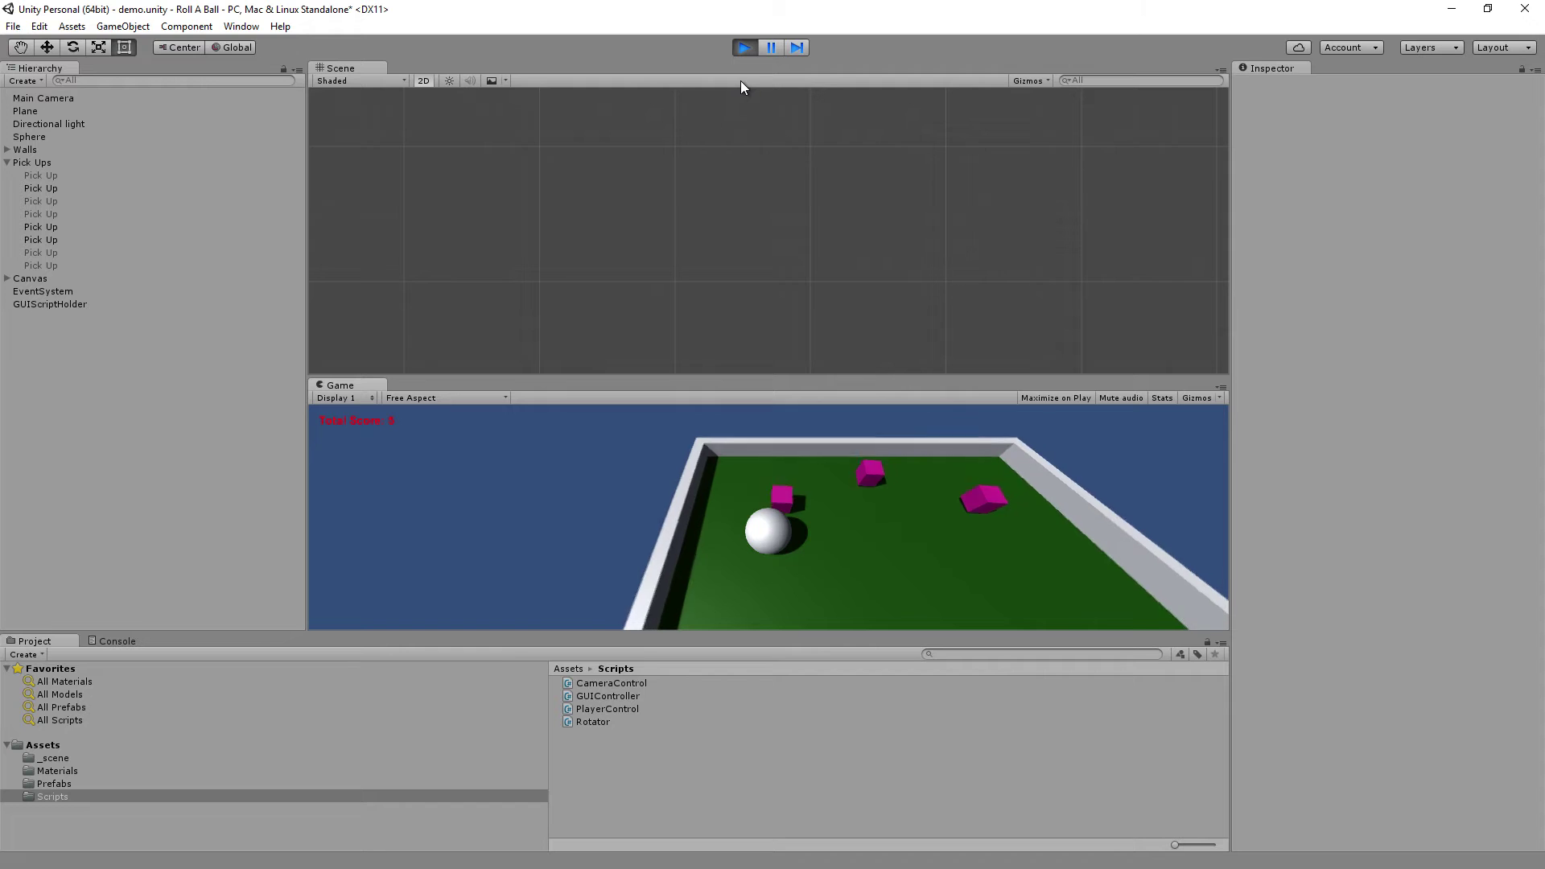
pyautogui.press('Right')
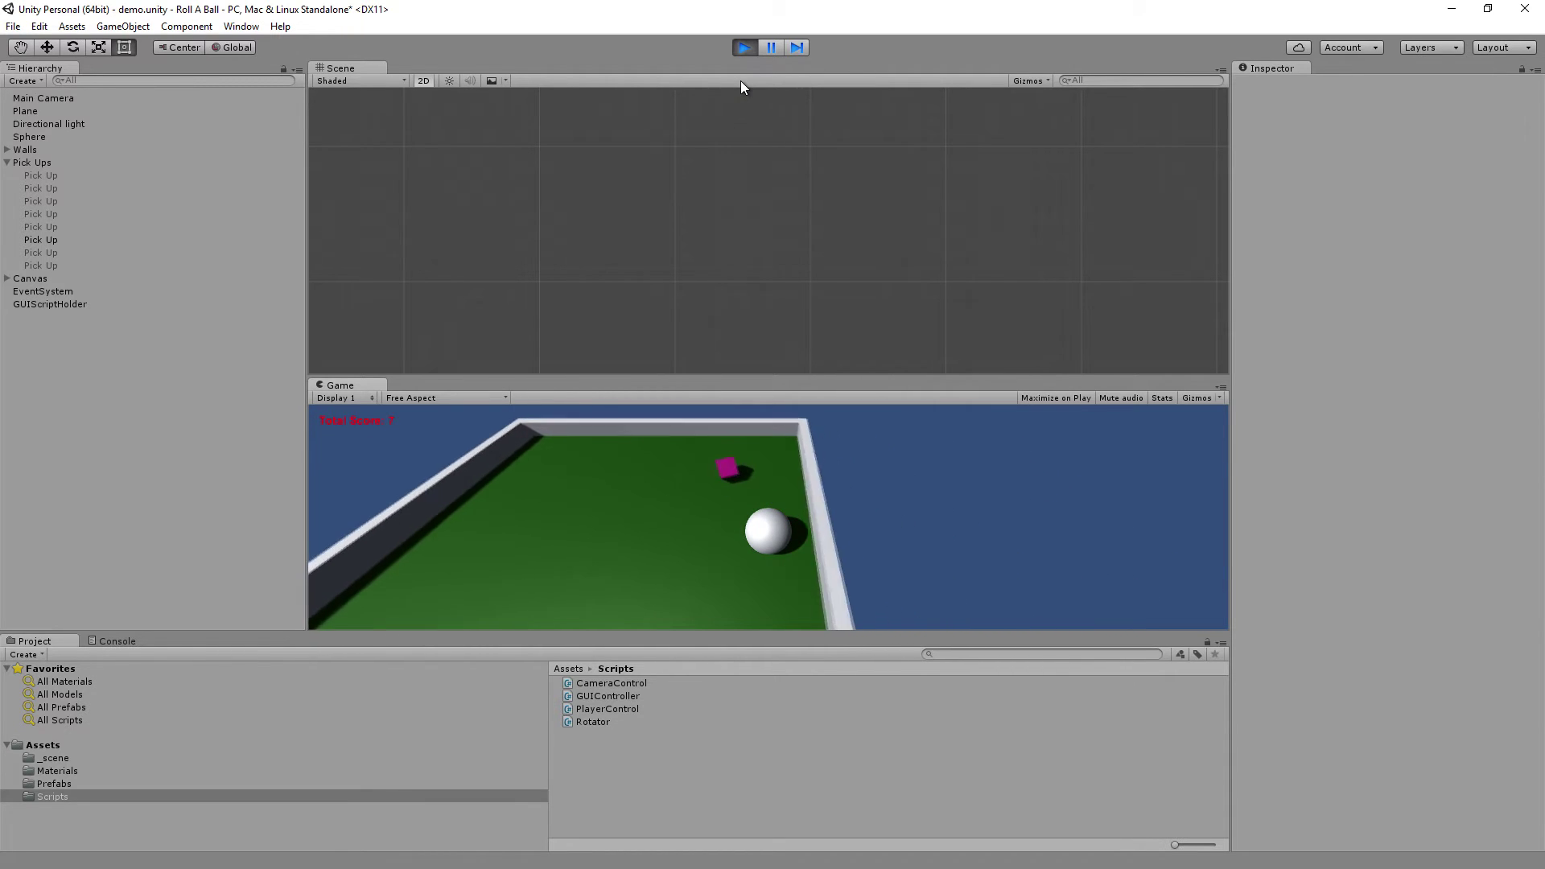
pyautogui.press('Up')
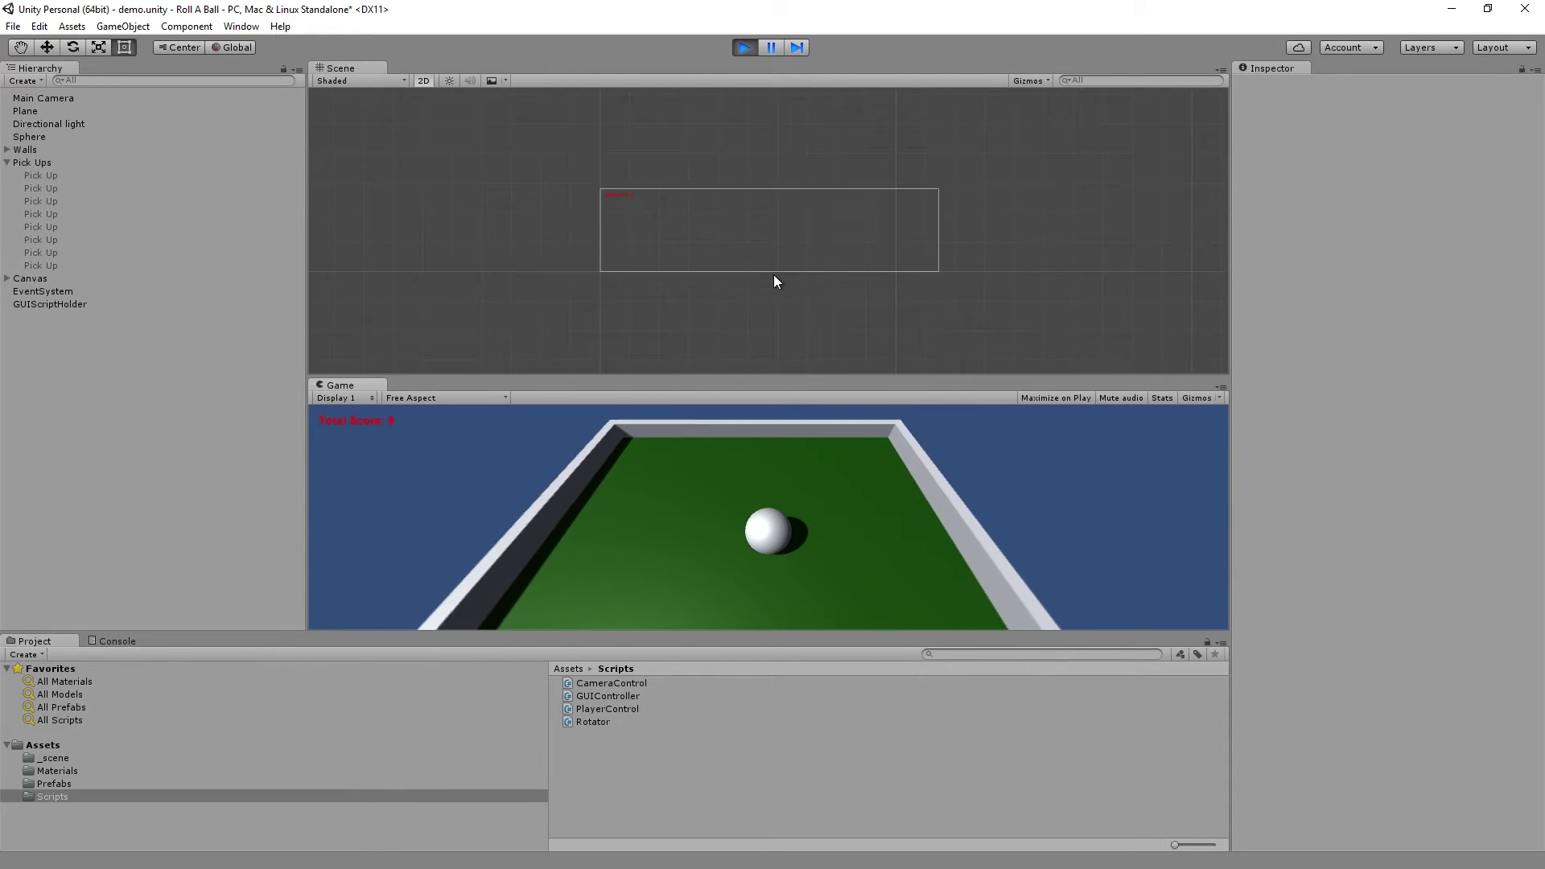
# Switch the Scene view to 3D and tilt it to frame the whole board
pyautogui.scroll(-5, 775, 282)
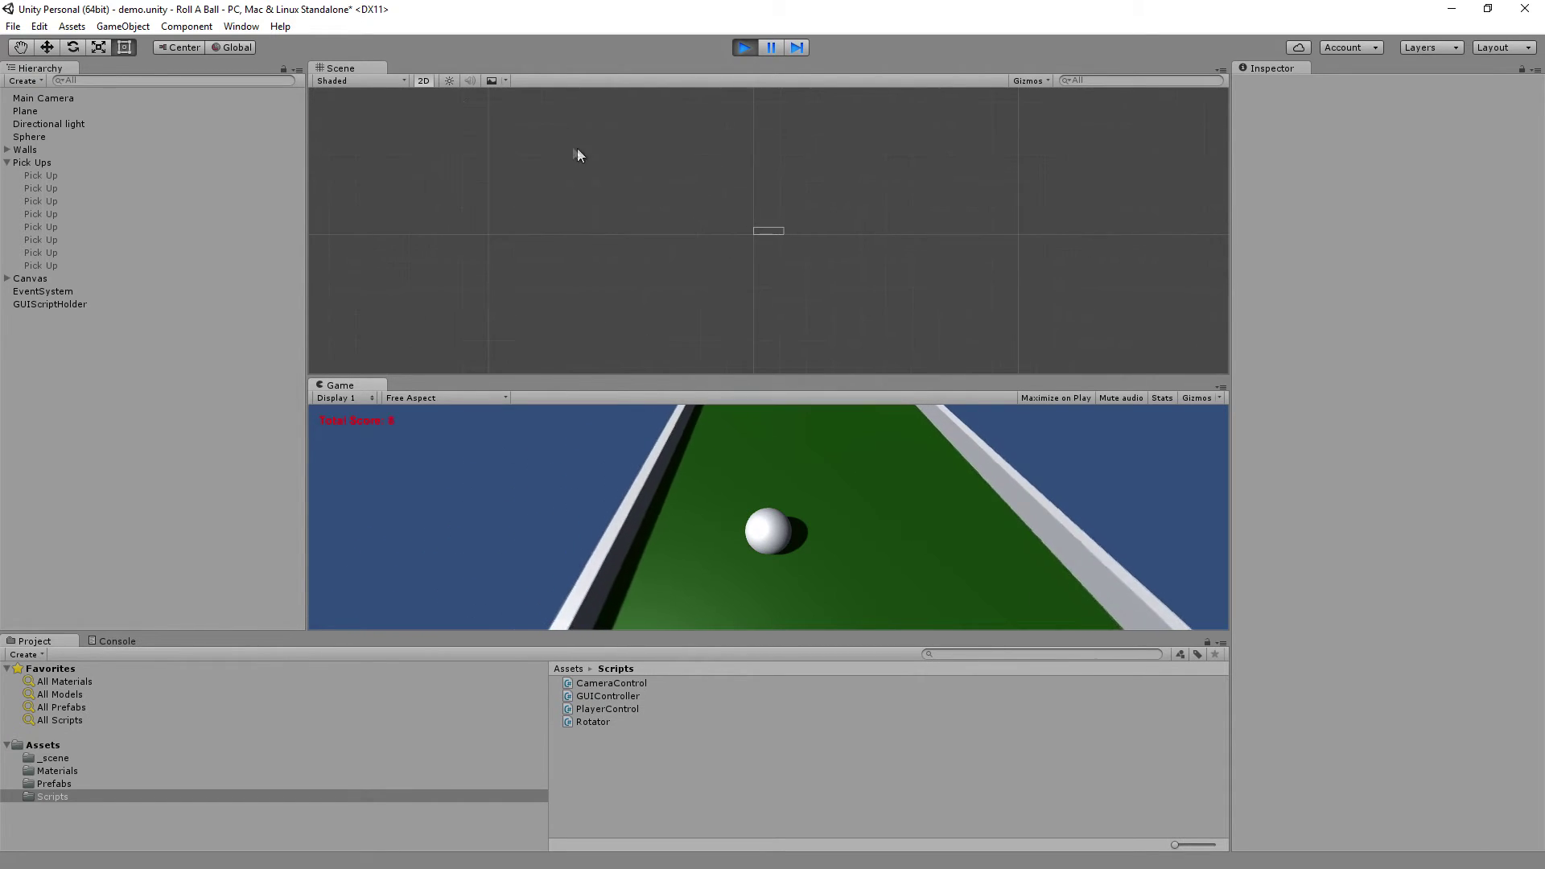
pyautogui.click(424, 81)
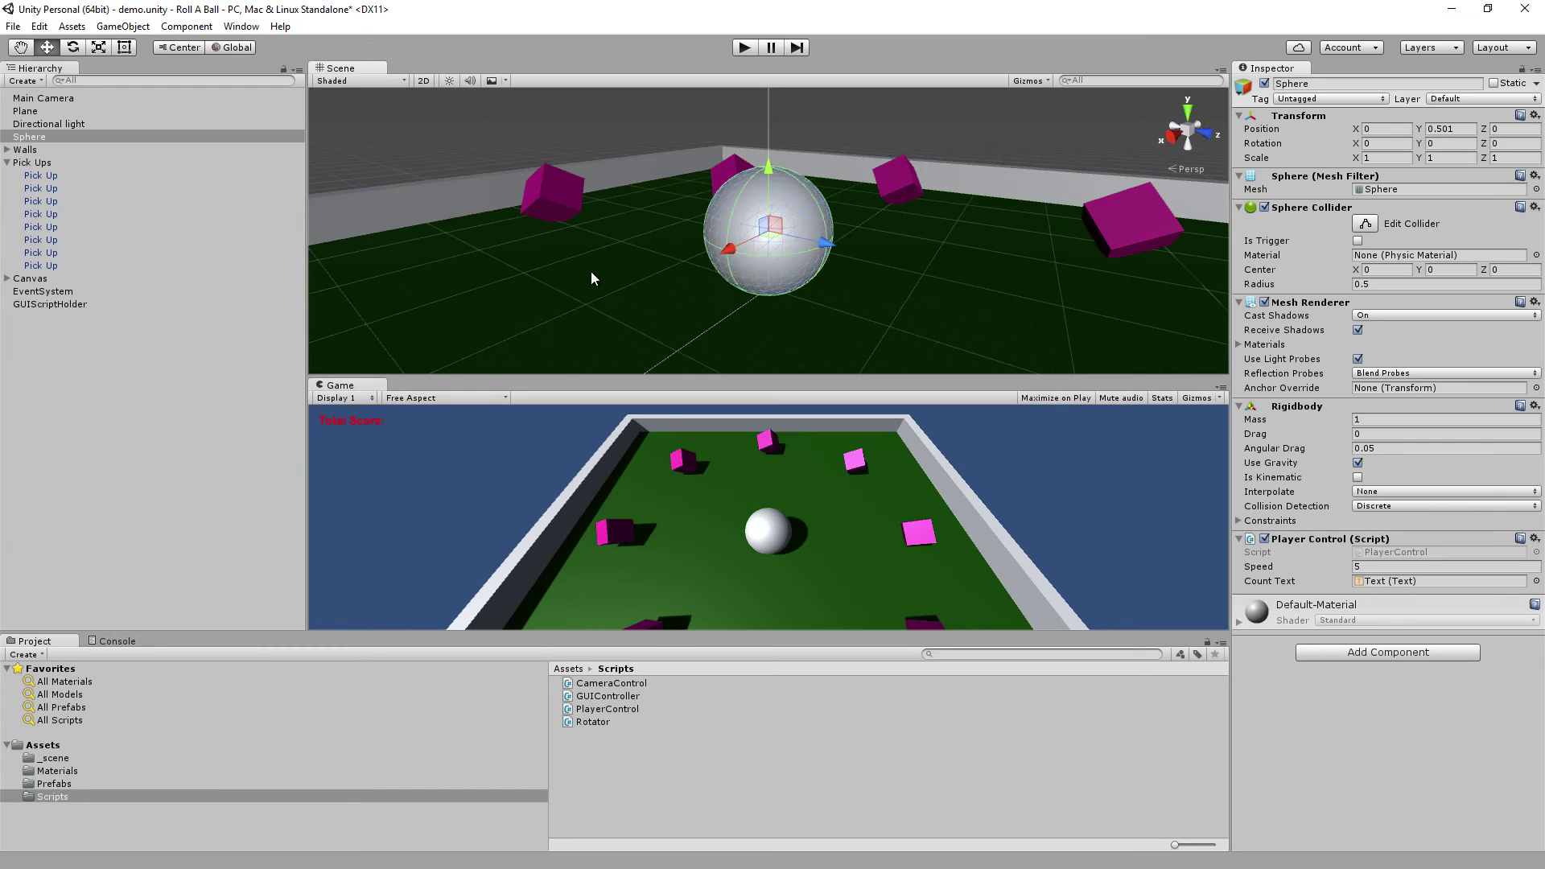
pyautogui.moveTo(590, 278)
pyautogui.keyDown('alt'); pyautogui.mouseDown()
pyautogui.moveTo(562, 362)
pyautogui.moveTo(661, 252)
pyautogui.mouseUp(); pyautogui.keyUp('alt')
pyautogui.scroll(-5, 576, 345)
# Start a second play test and roll the ball onto several pick-ups
pyautogui.click(748, 48)
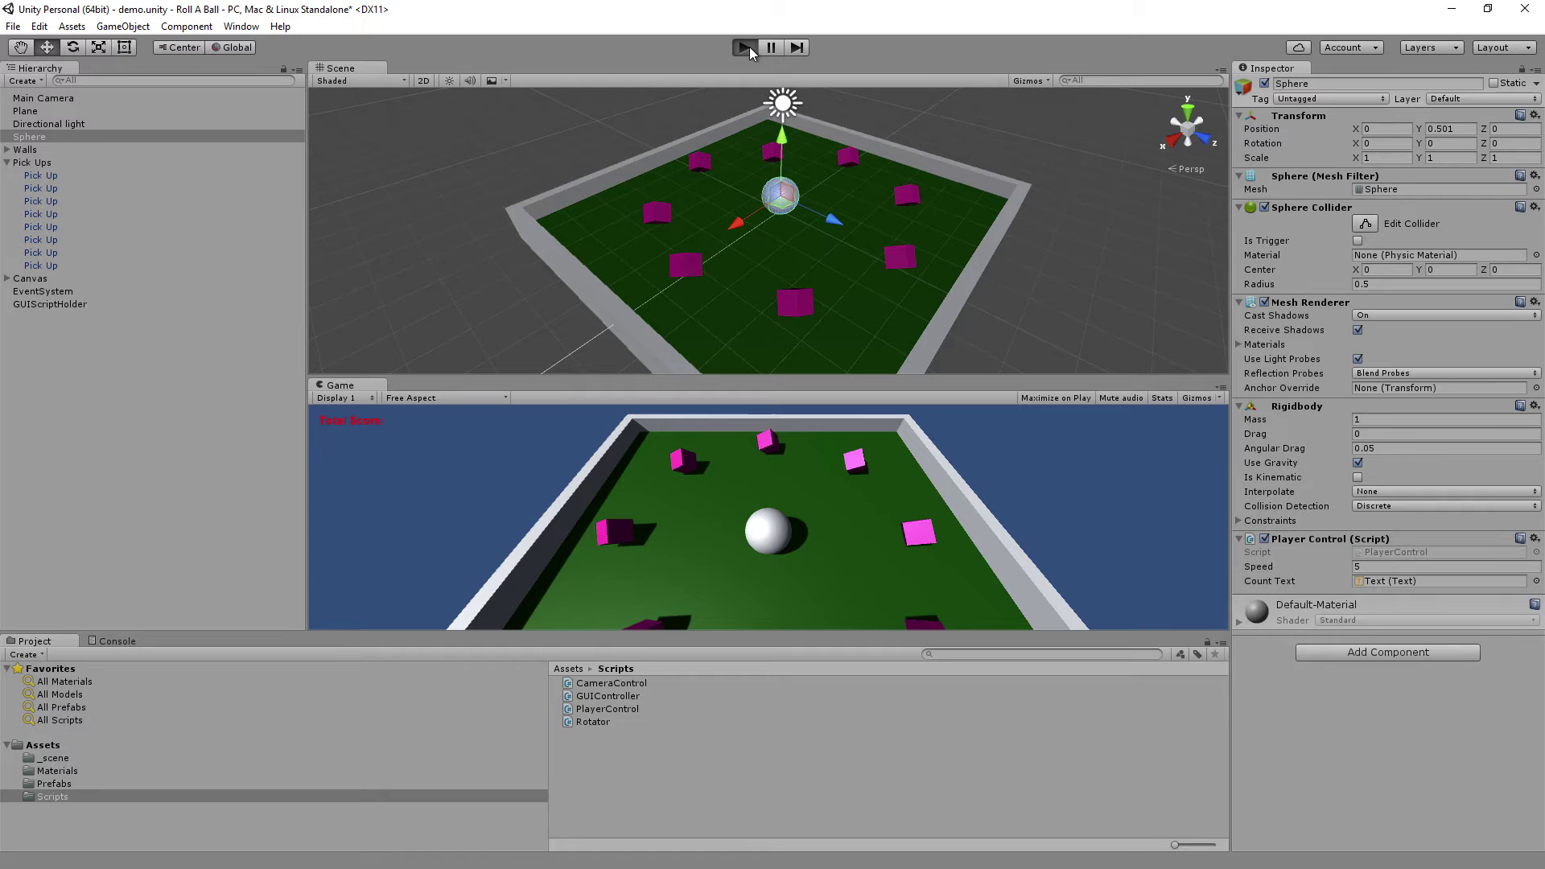
pyautogui.press('Right')
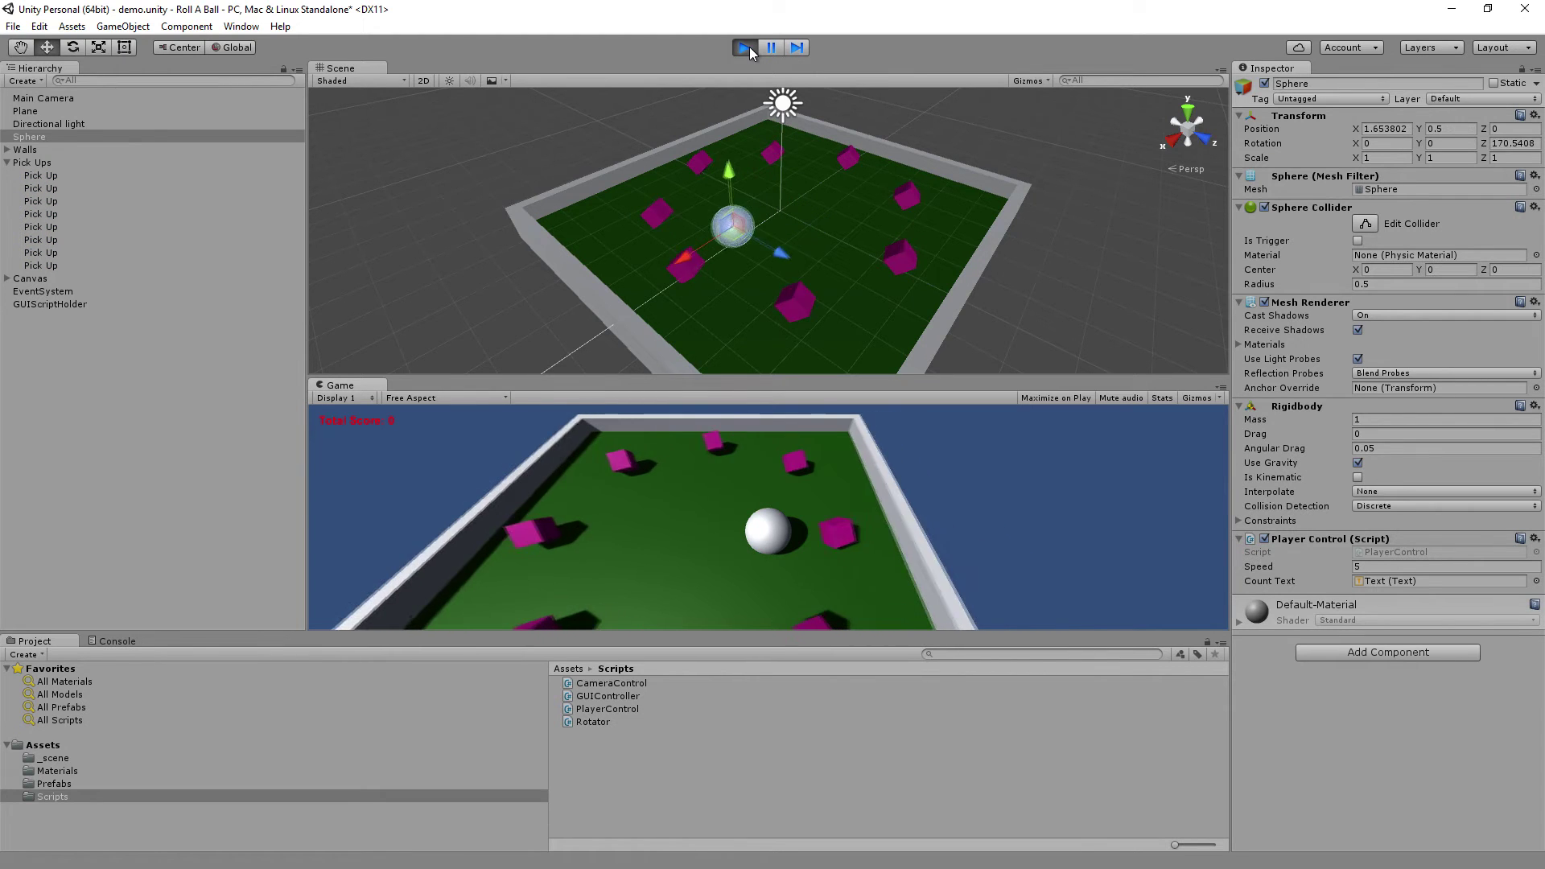
pyautogui.press('Down')
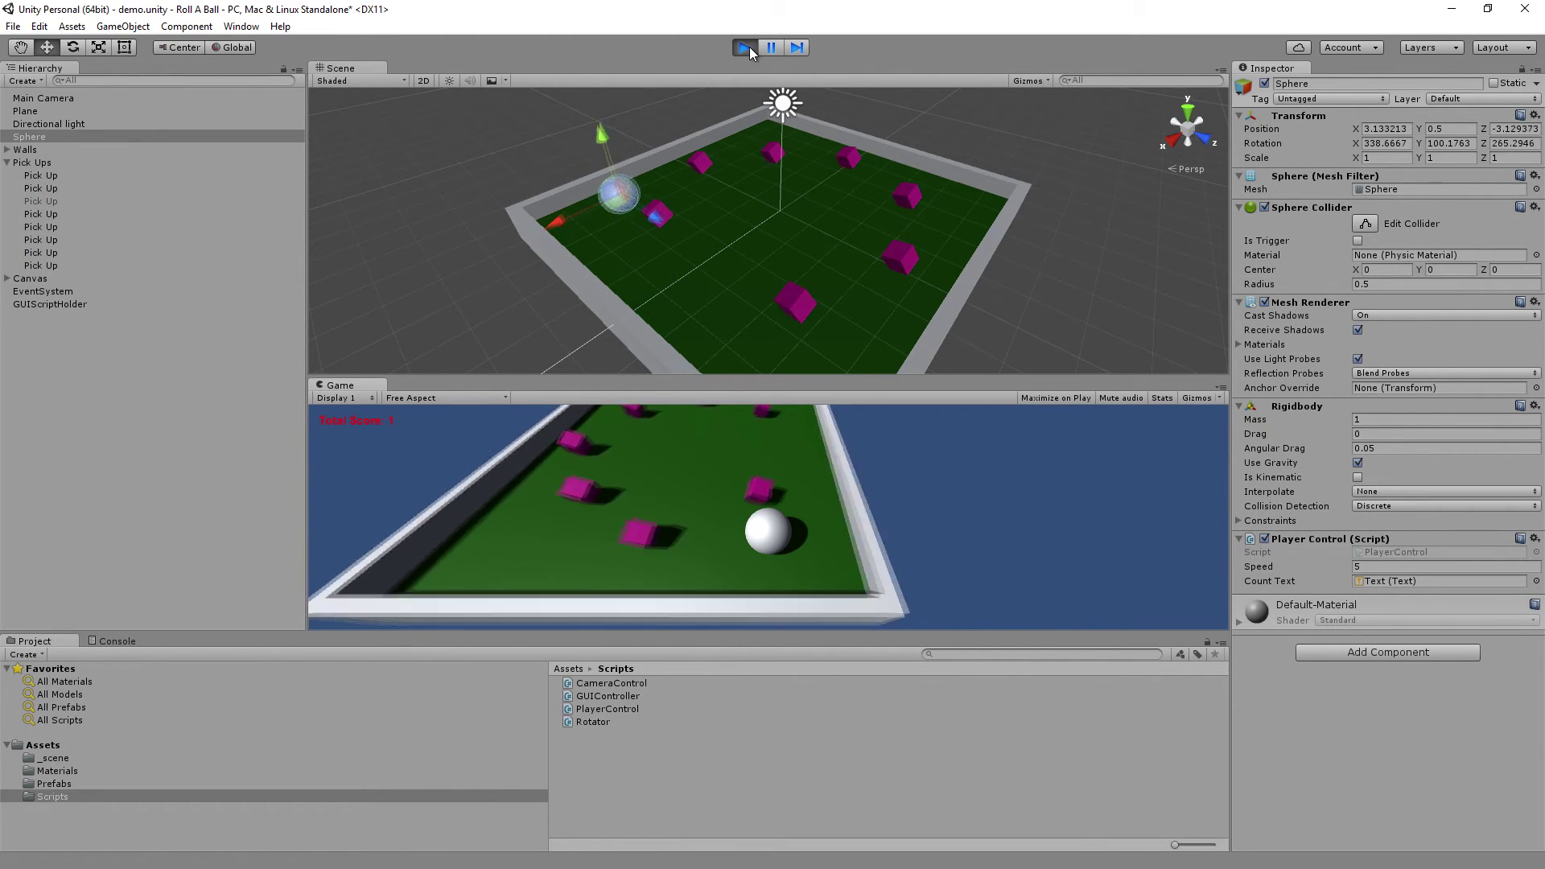
pyautogui.press('Left')
pyautogui.press('Up')
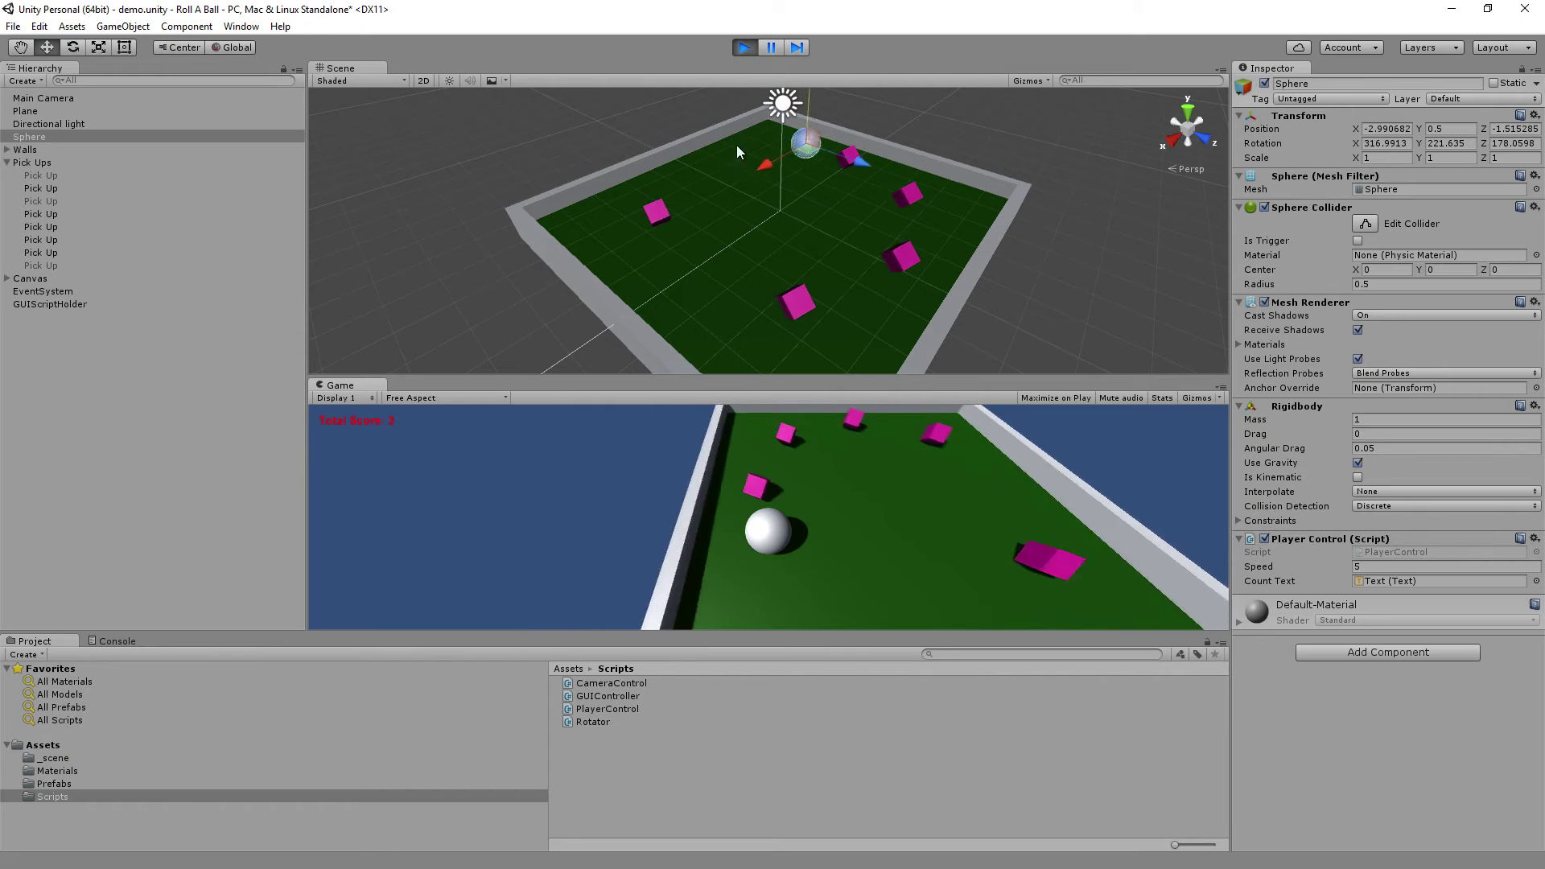
# Inspect three collected Pick Up entries in the Hierarchy, then stop play
pyautogui.click(65, 174)
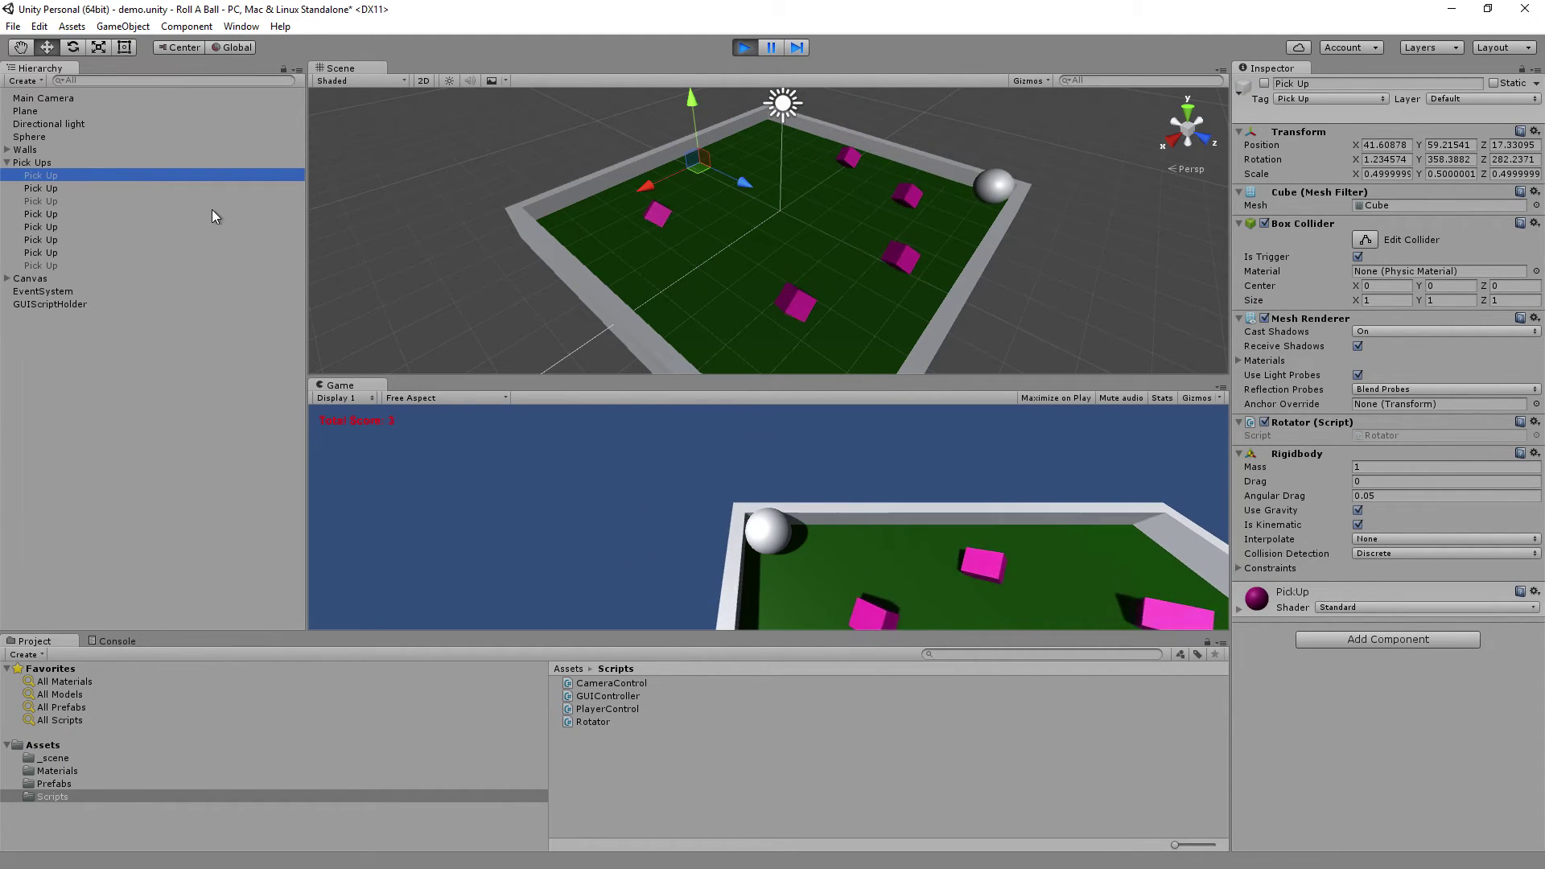
pyautogui.press('Down')
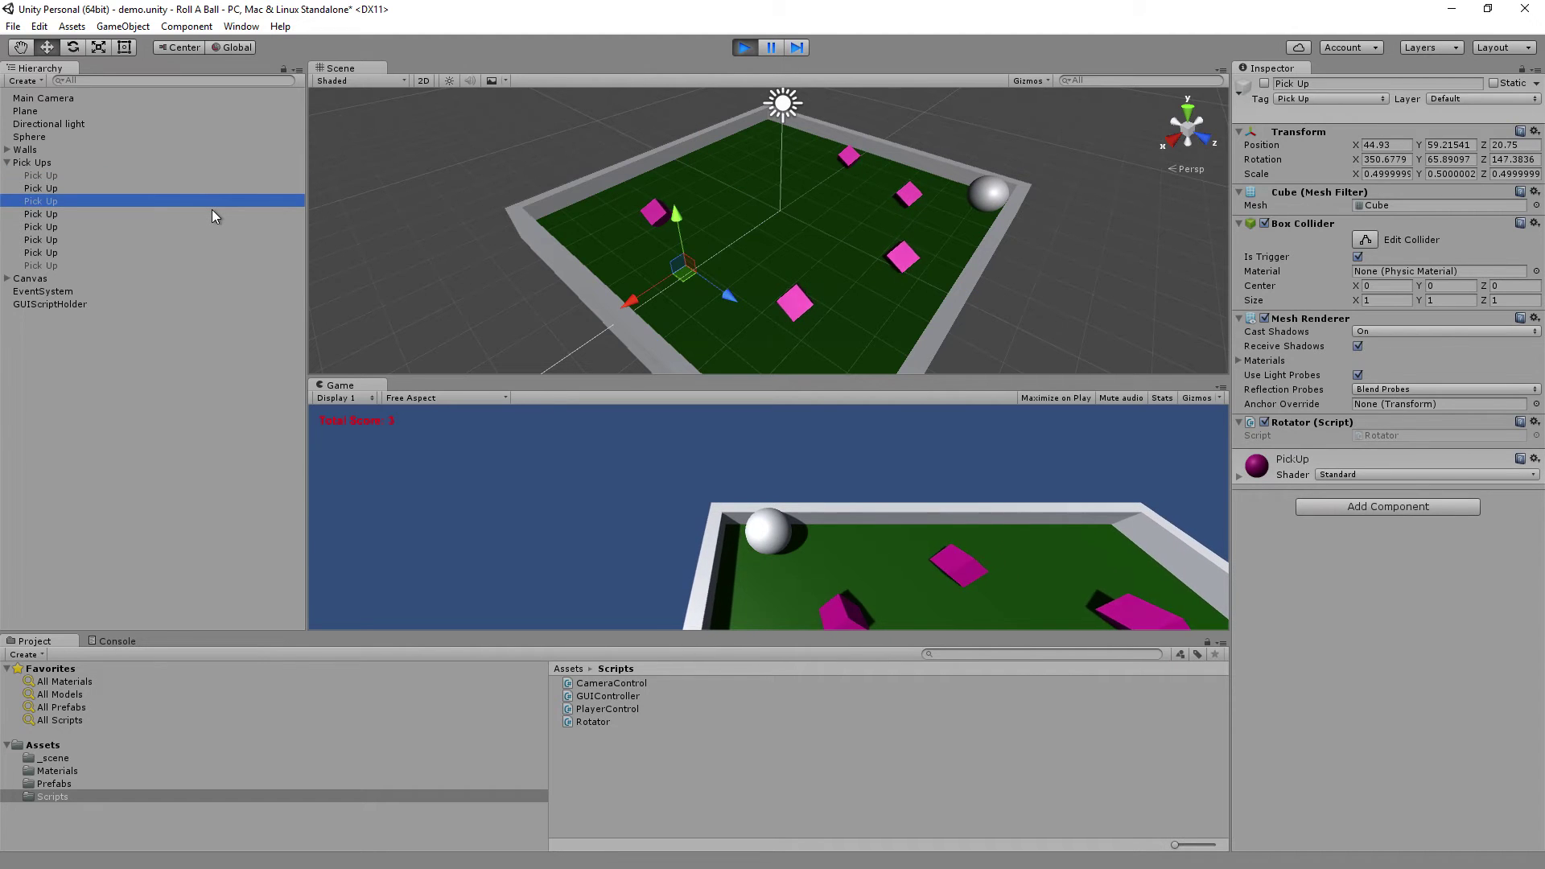
pyautogui.press('Down')
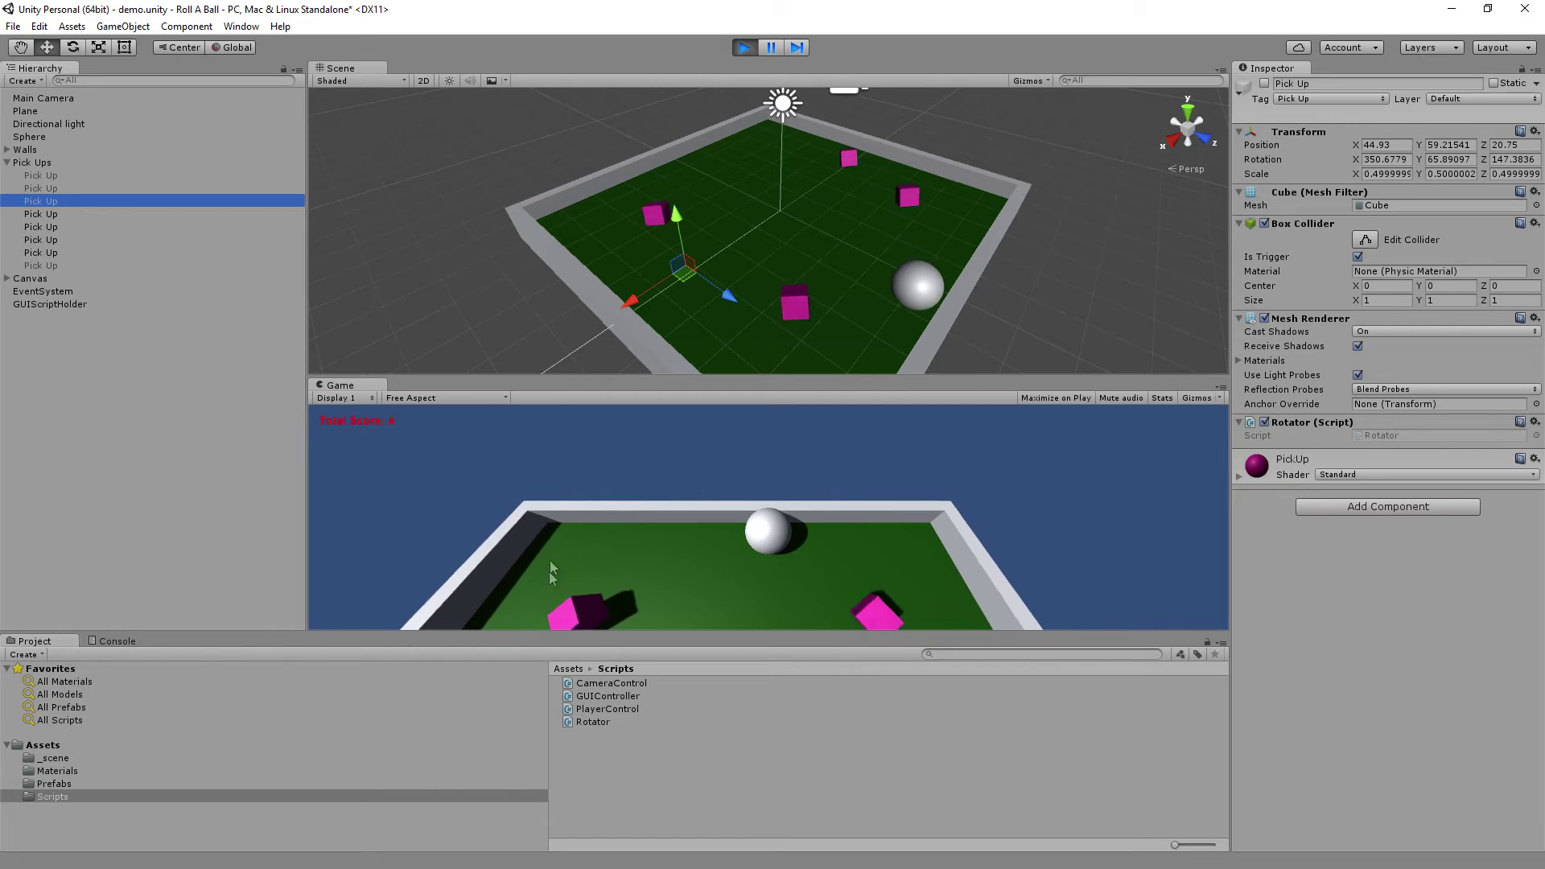
pyautogui.click(744, 47)
pyautogui.press('f')
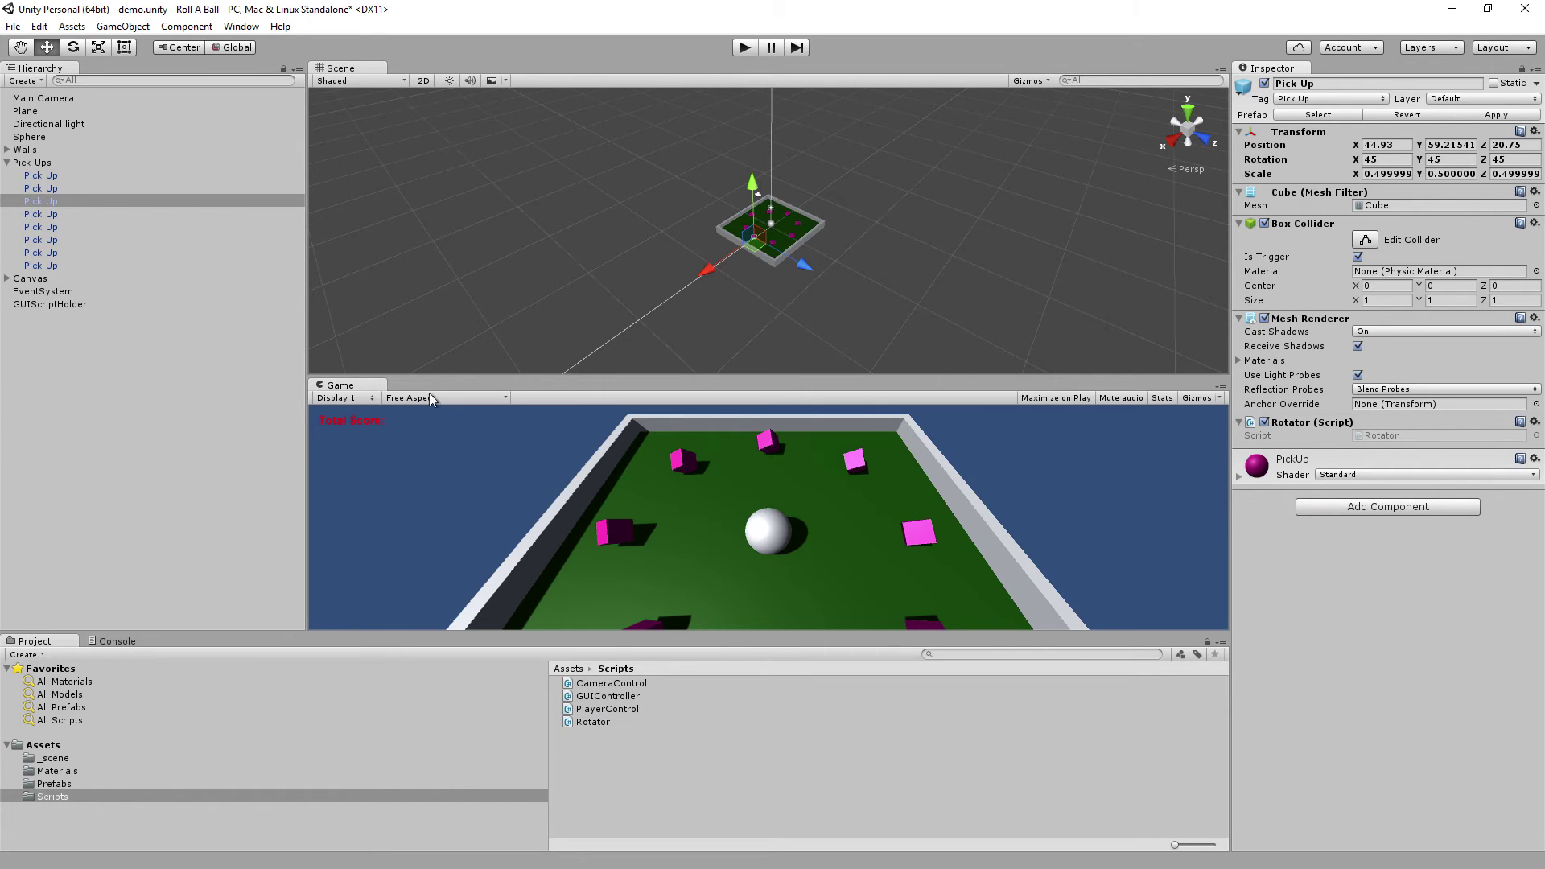
pyautogui.click(108, 404)
# Create an empty GameObject from the Hierarchy's Create Empty option and frame it
pyautogui.click(166, 305)
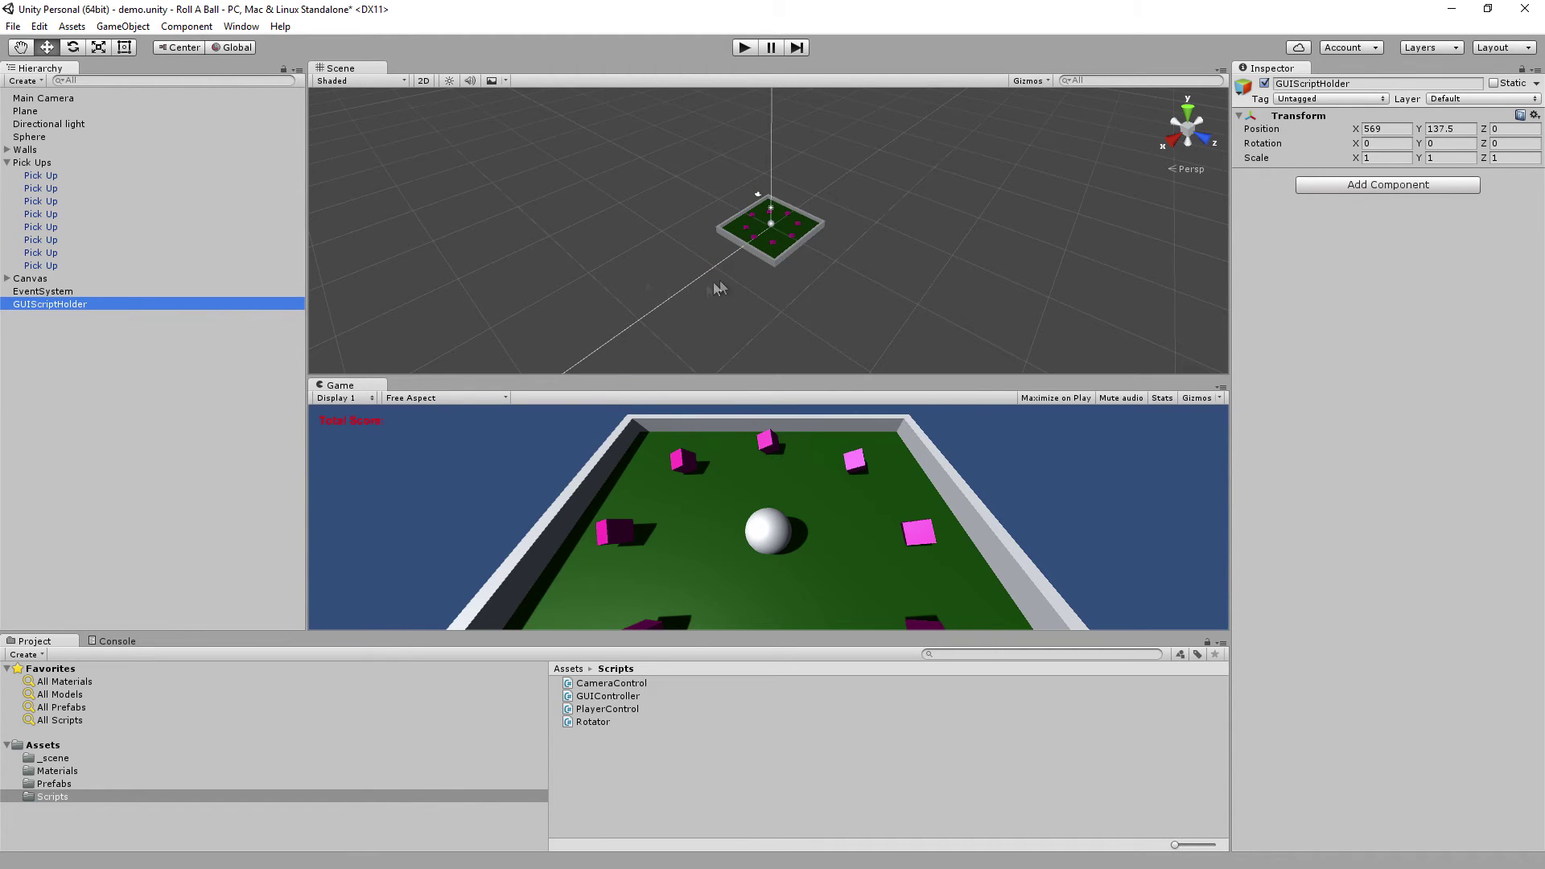
pyautogui.rightClick(60, 307)
pyautogui.rightClick(28, 357)
pyautogui.click(176, 325)
pyautogui.rightClick(124, 358)
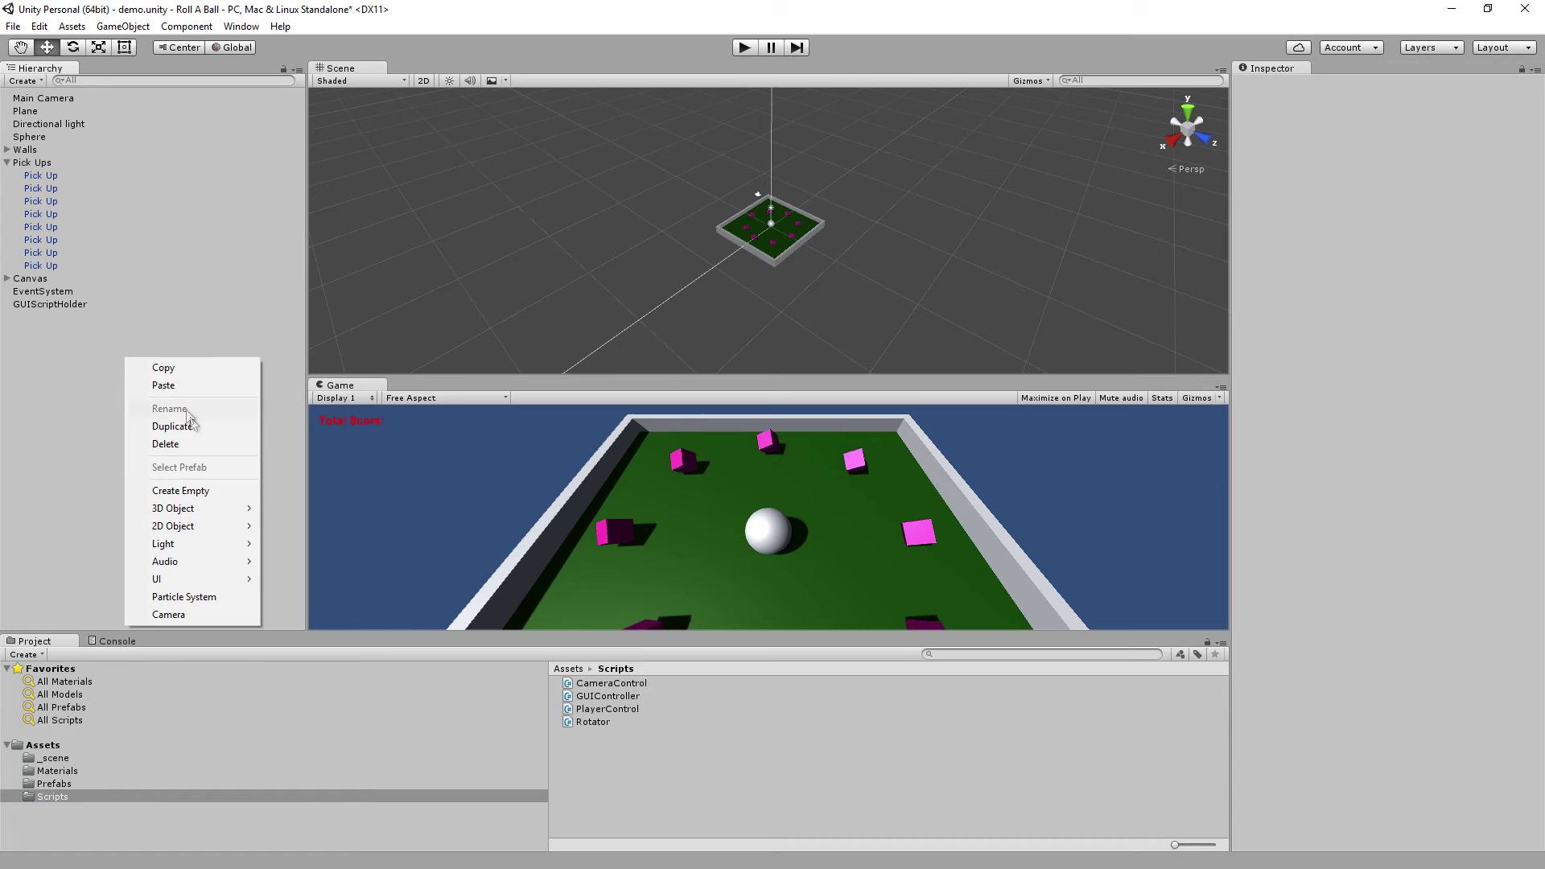
pyautogui.click(218, 490)
pyautogui.rightClick(65, 318)
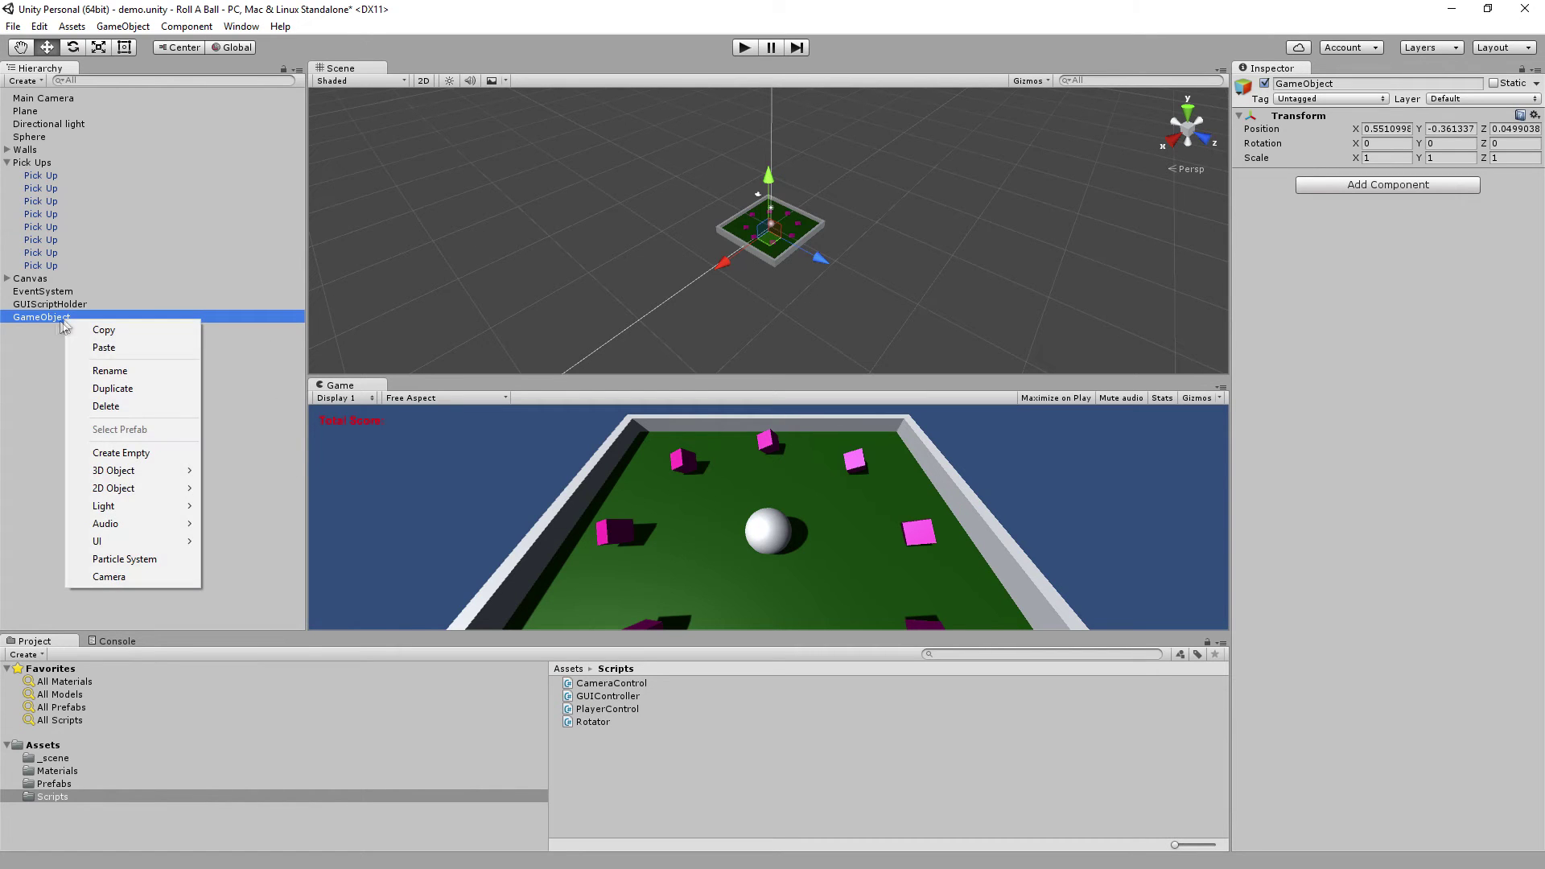
pyautogui.click(20, 379)
pyautogui.doubleClick(32, 319)
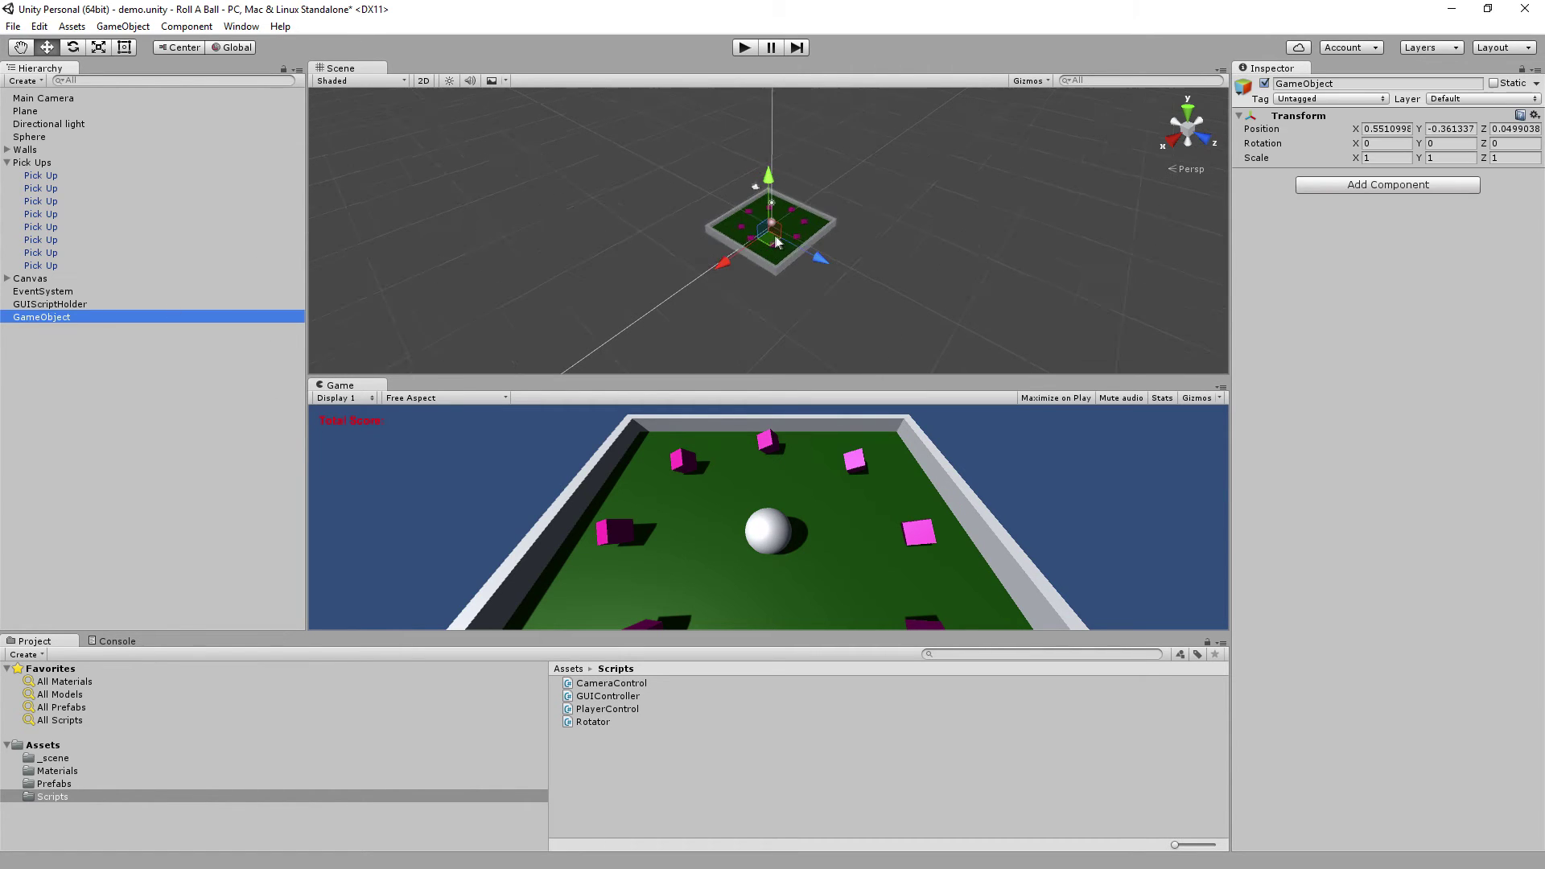
# Add a Physics Box Collider to GameObject, position it on the board, and tick Is Trigger
pyautogui.moveTo(769, 181); pyautogui.dragTo(739, 132)
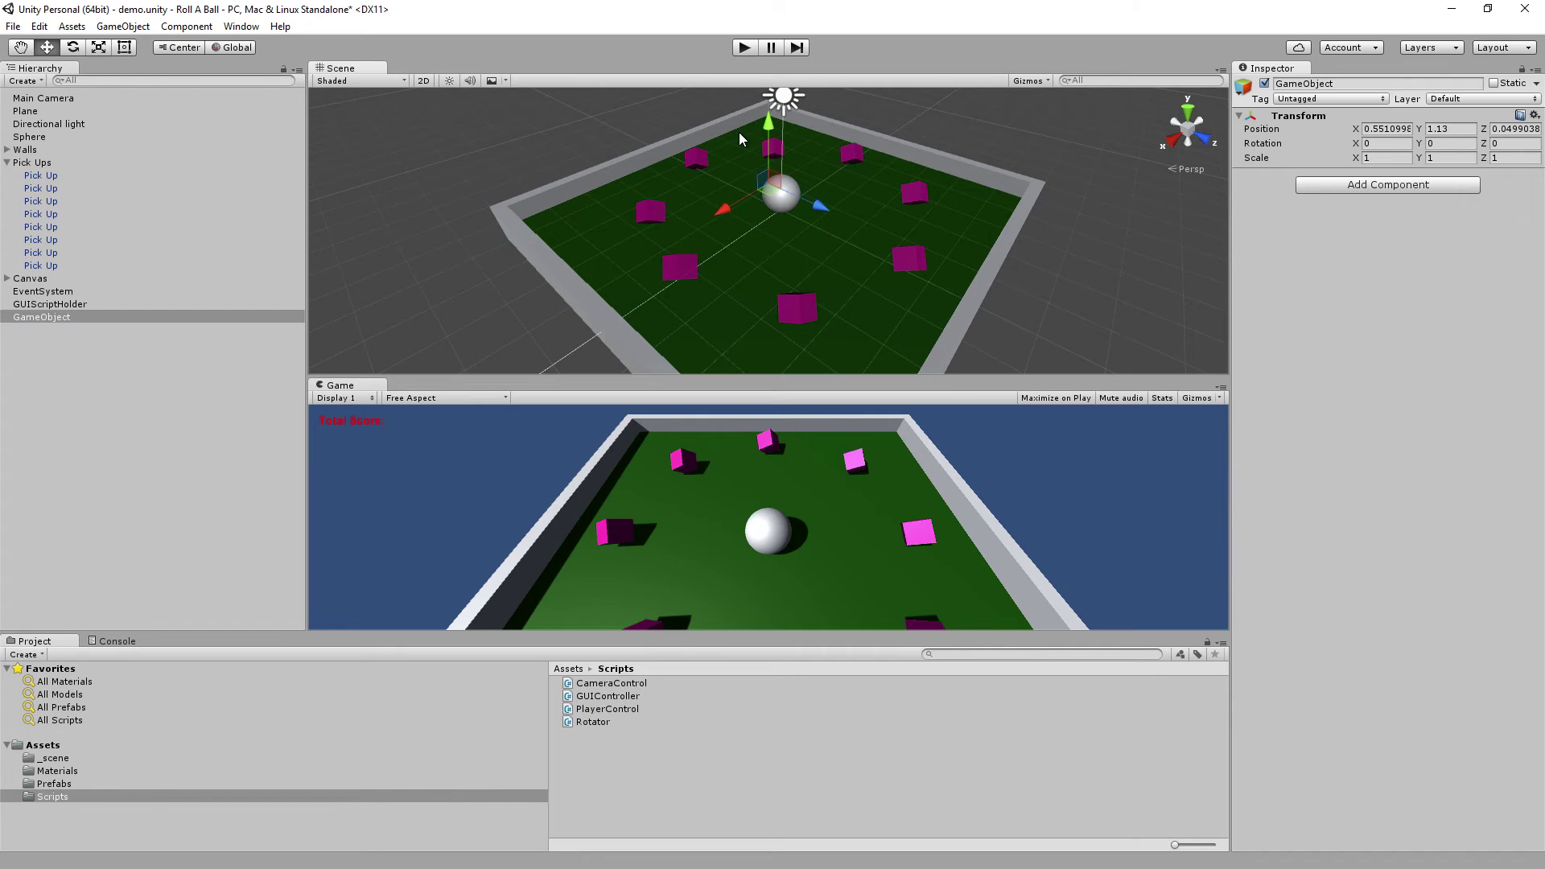
pyautogui.click(1336, 187)
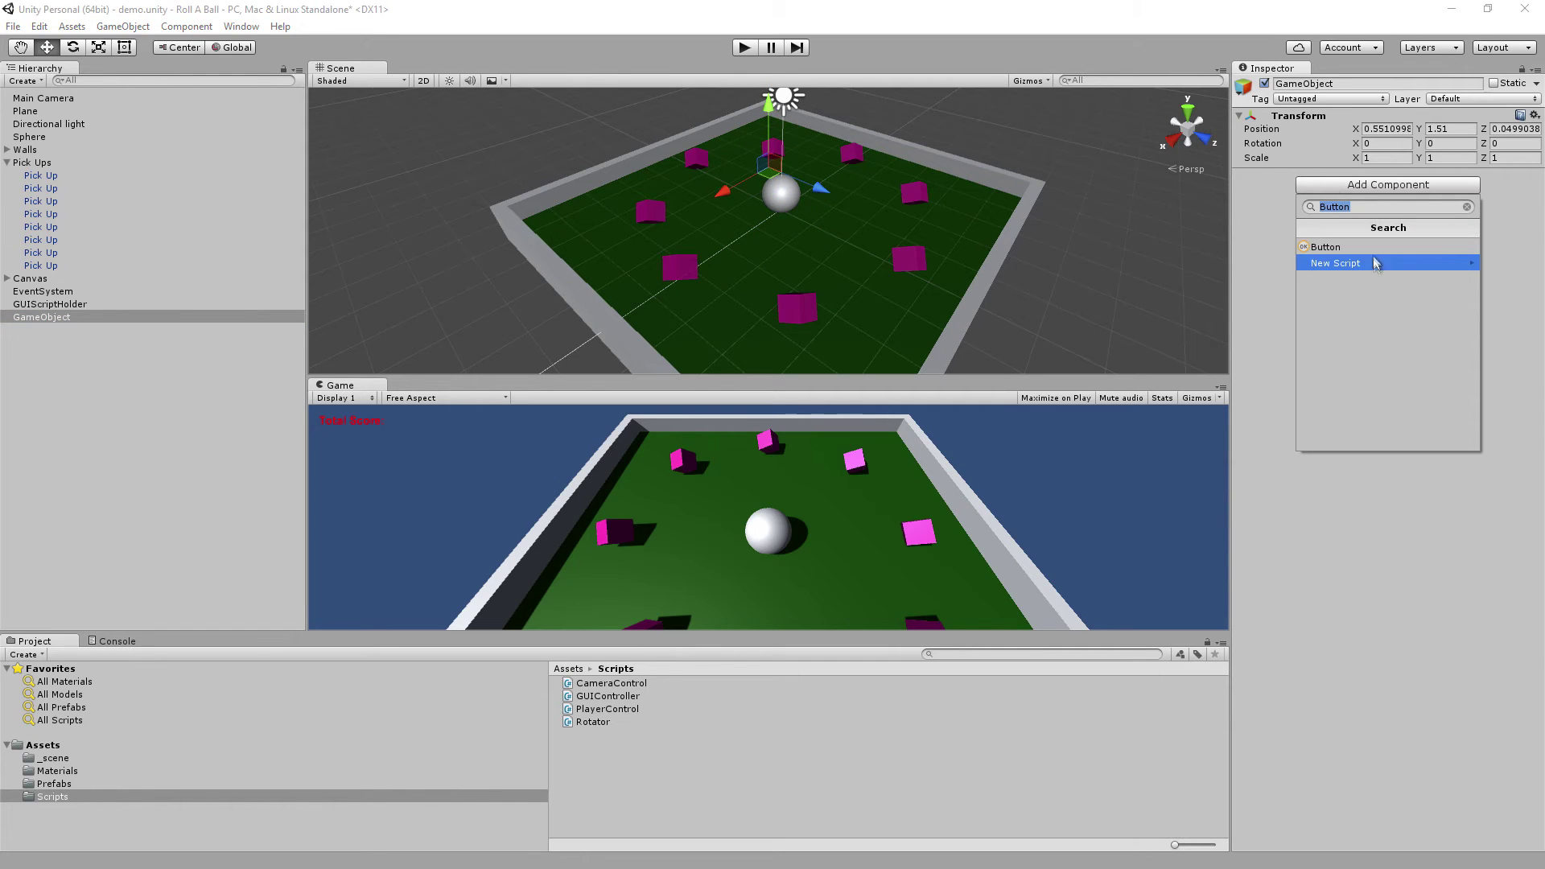
pyautogui.click(1467, 207)
pyautogui.click(1348, 279)
pyautogui.click(1388, 279)
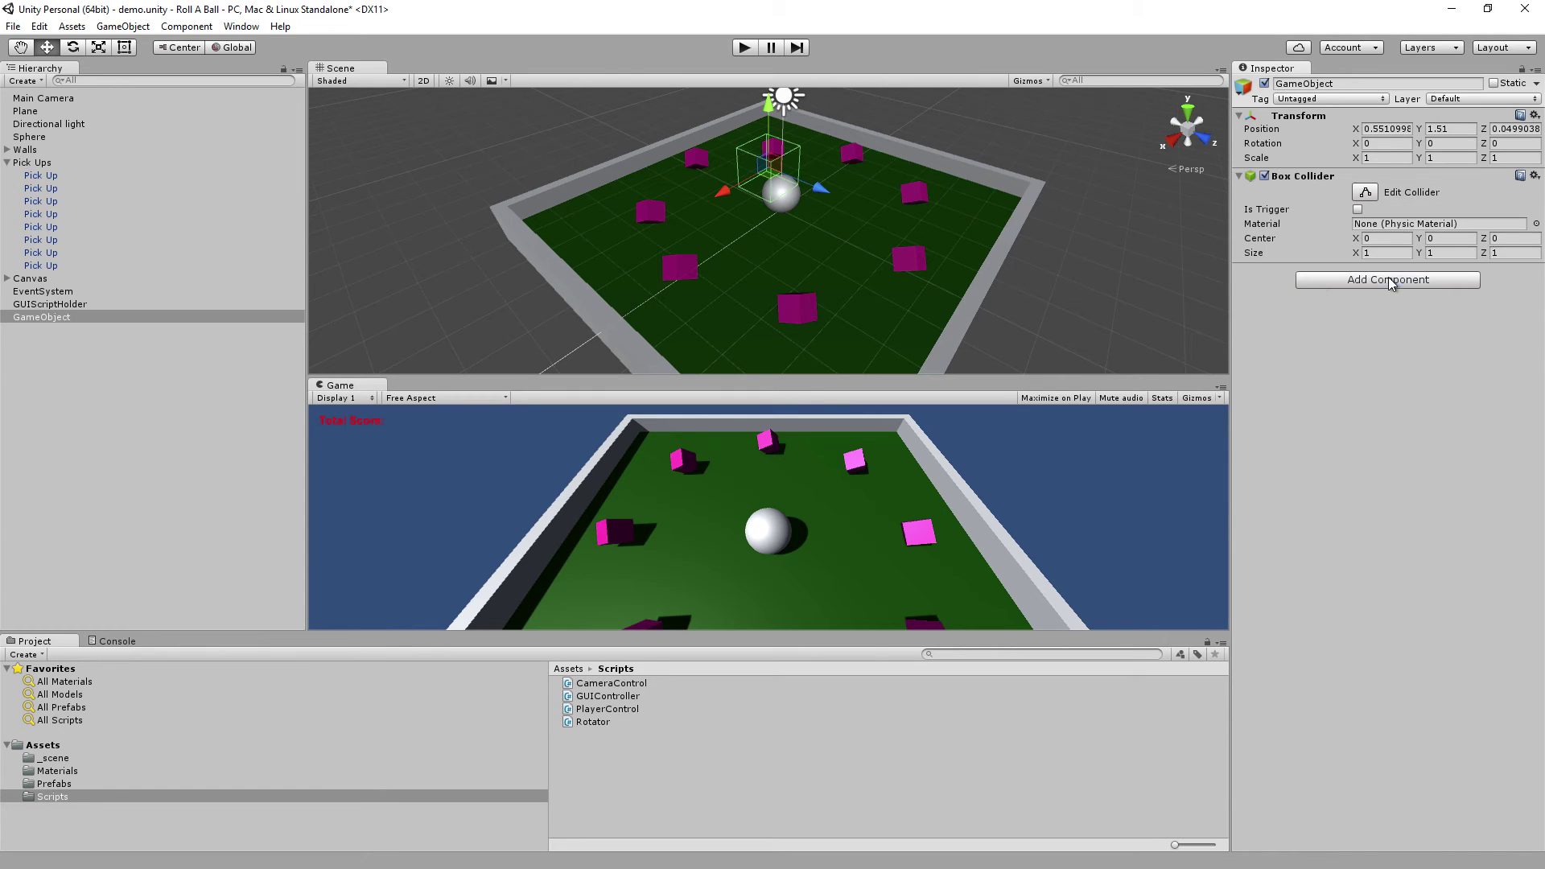
pyautogui.moveTo(808, 182); pyautogui.dragTo(868, 210)
pyautogui.moveTo(832, 133); pyautogui.dragTo(836, 174)
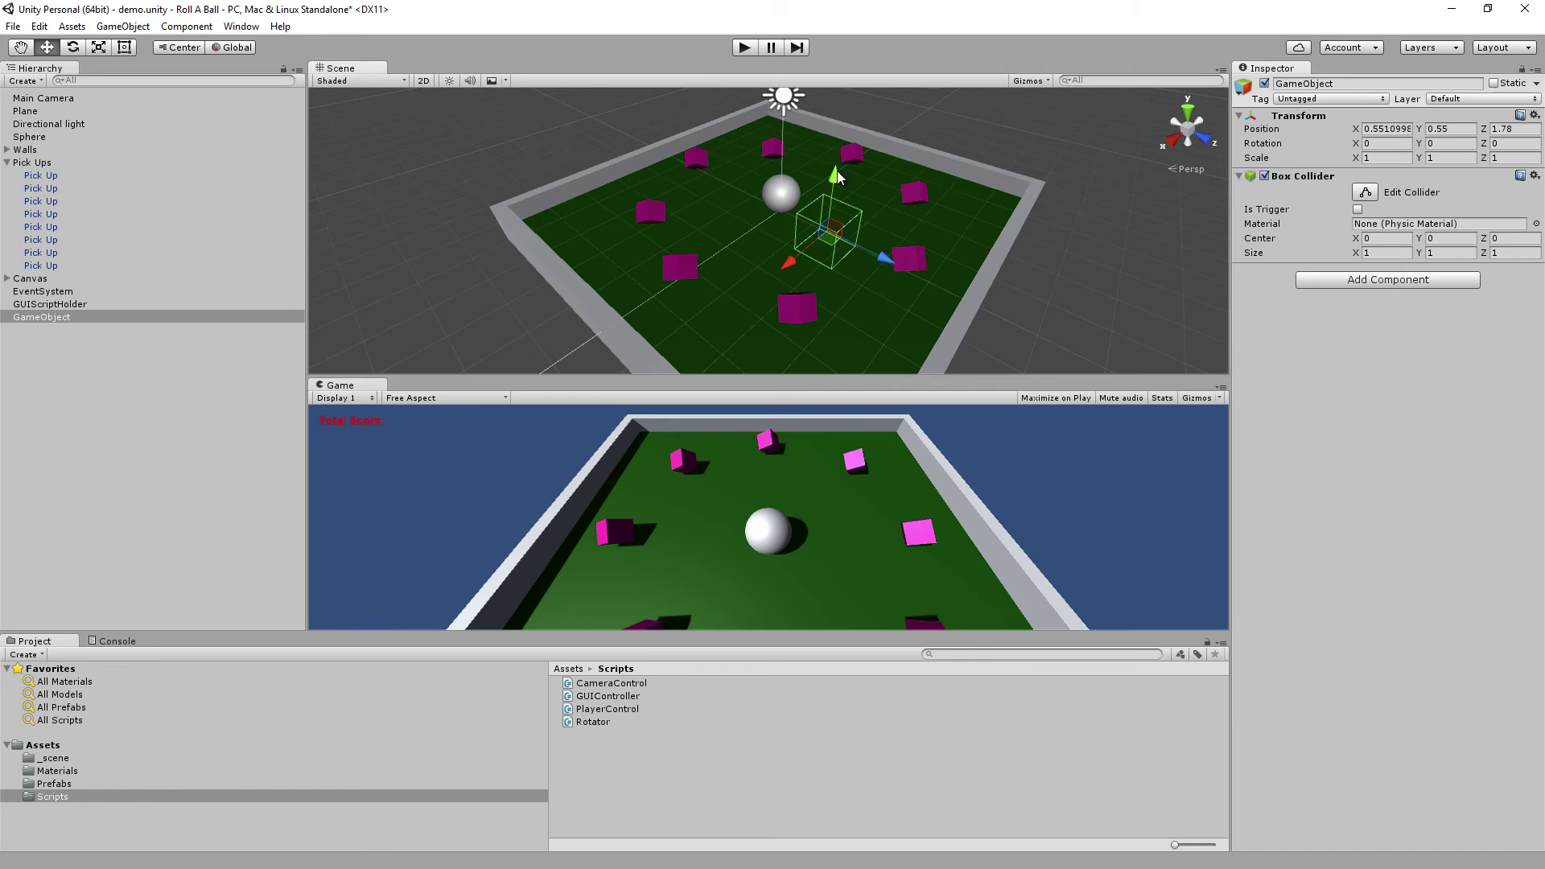
pyautogui.click(1357, 210)
# Stretch the collider to about 9.9 on X and nudge it along X
pyautogui.click(1385, 158)
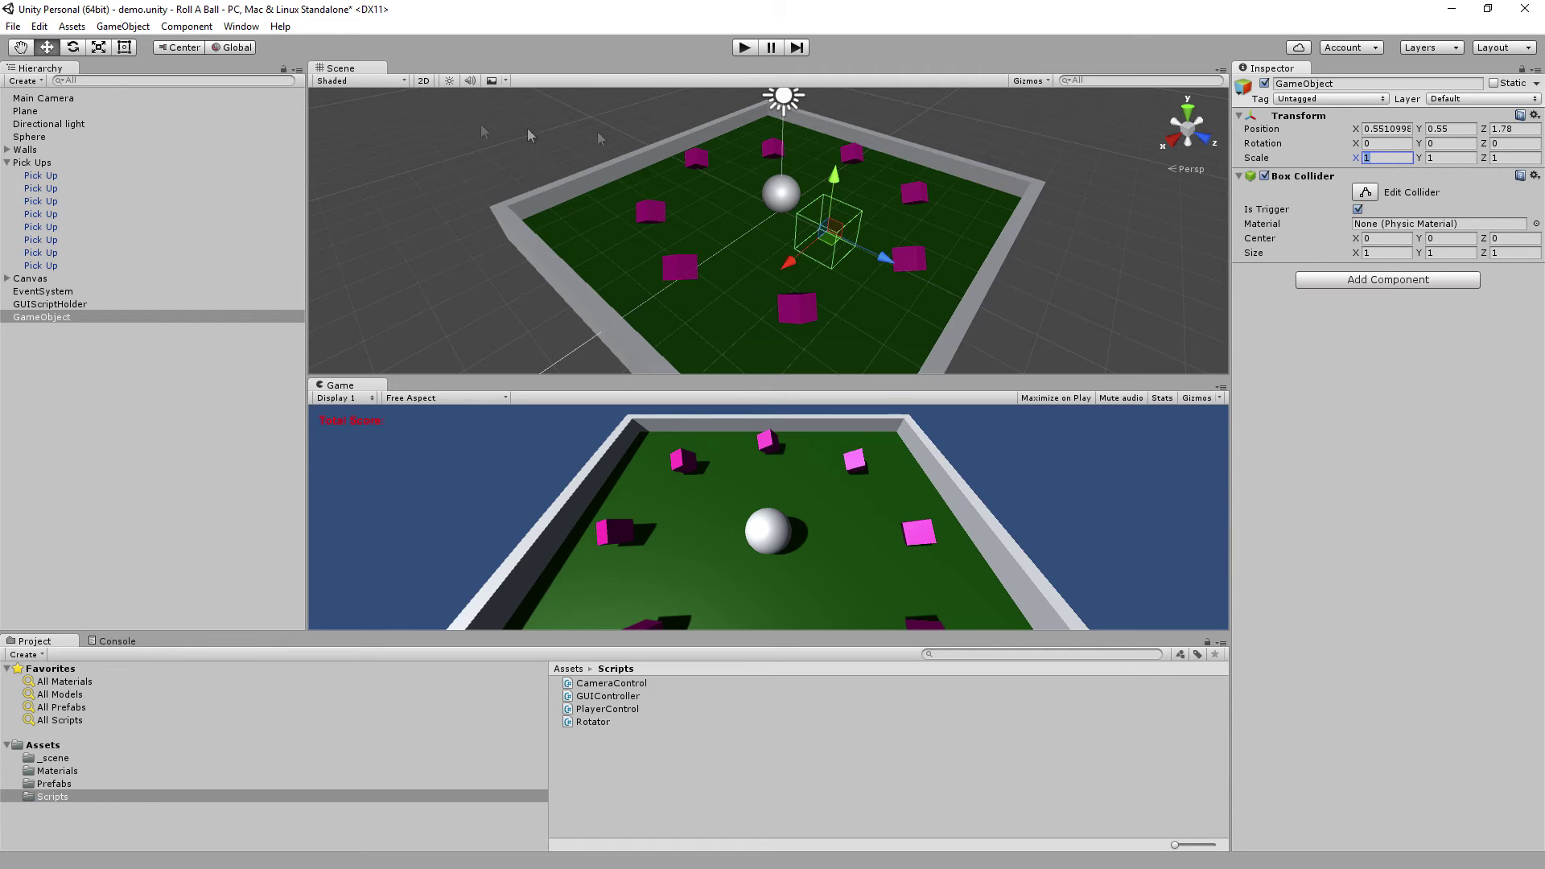
pyautogui.click(99, 47)
pyautogui.moveTo(786, 263); pyautogui.dragTo(405, 524)
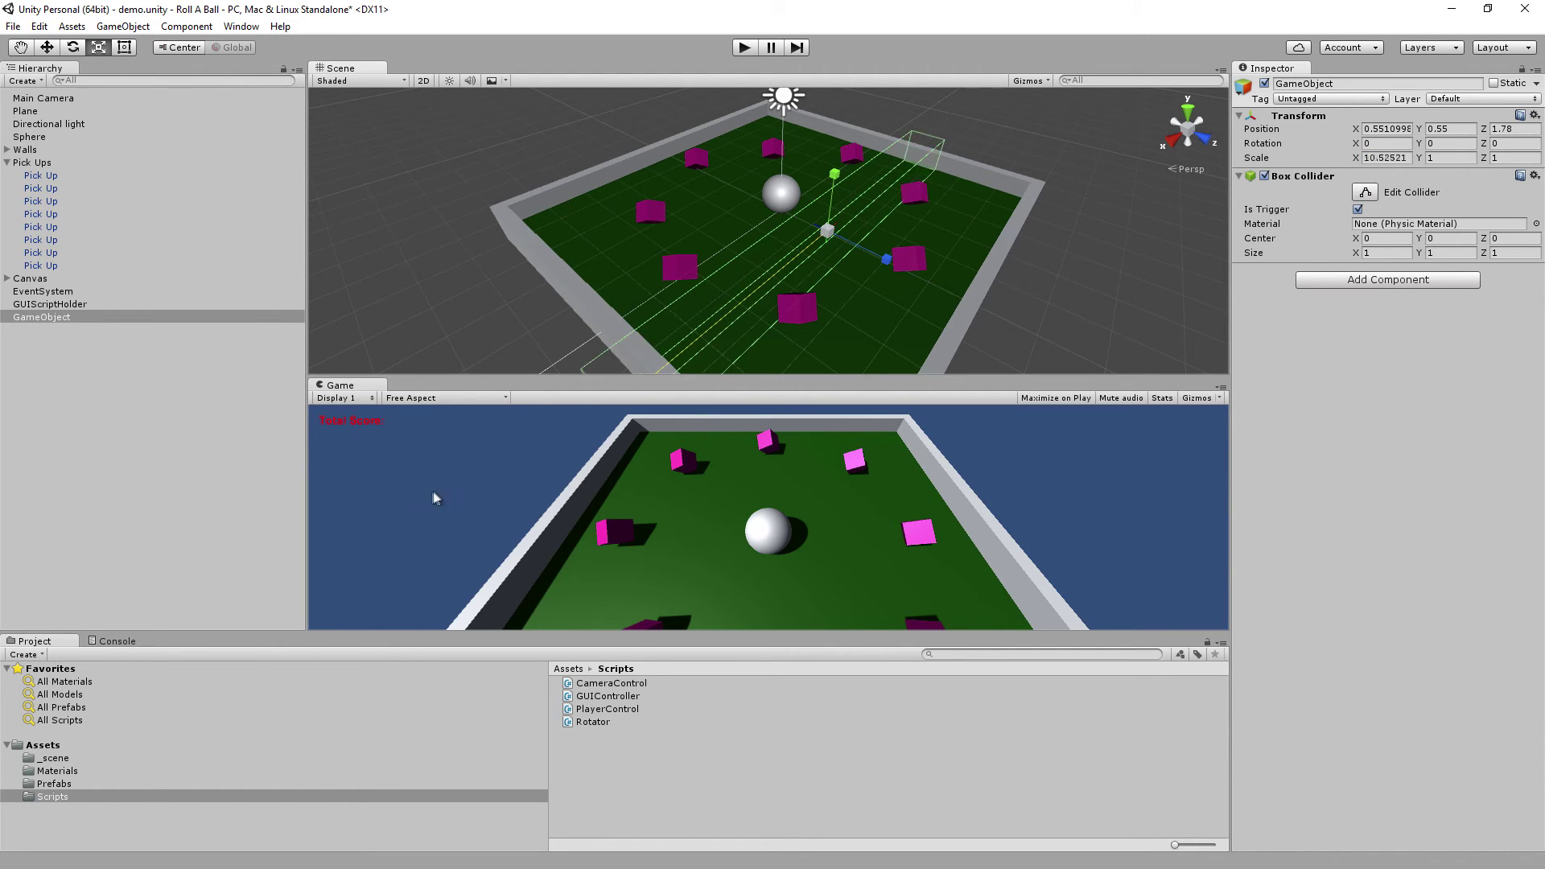
pyautogui.moveTo(405, 523); pyautogui.dragTo(457, 386)
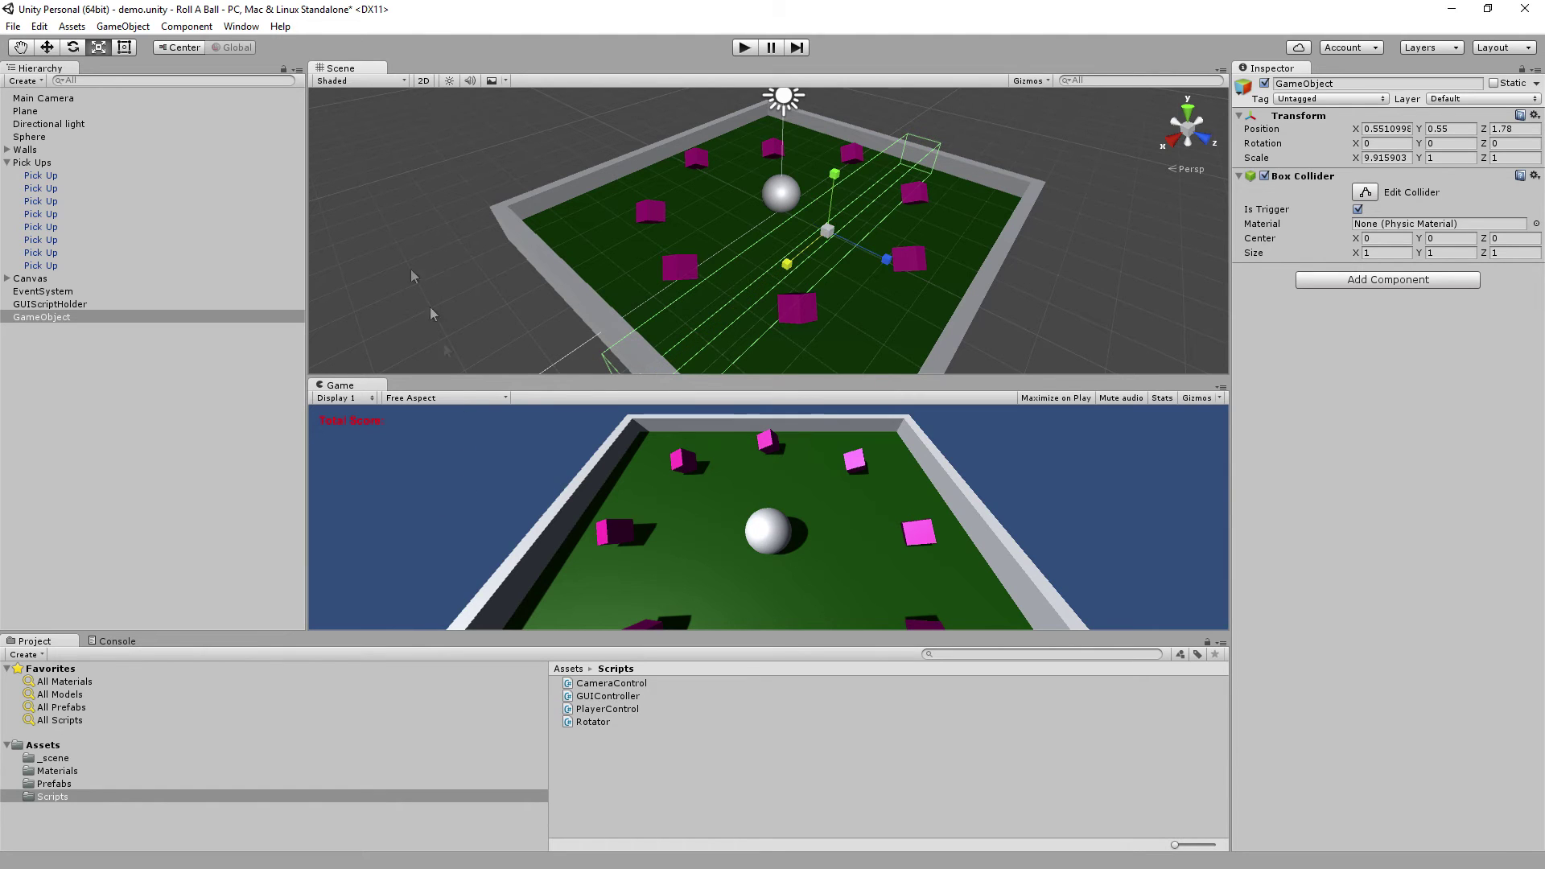
pyautogui.click(48, 48)
pyautogui.moveTo(787, 264); pyautogui.dragTo(801, 257)
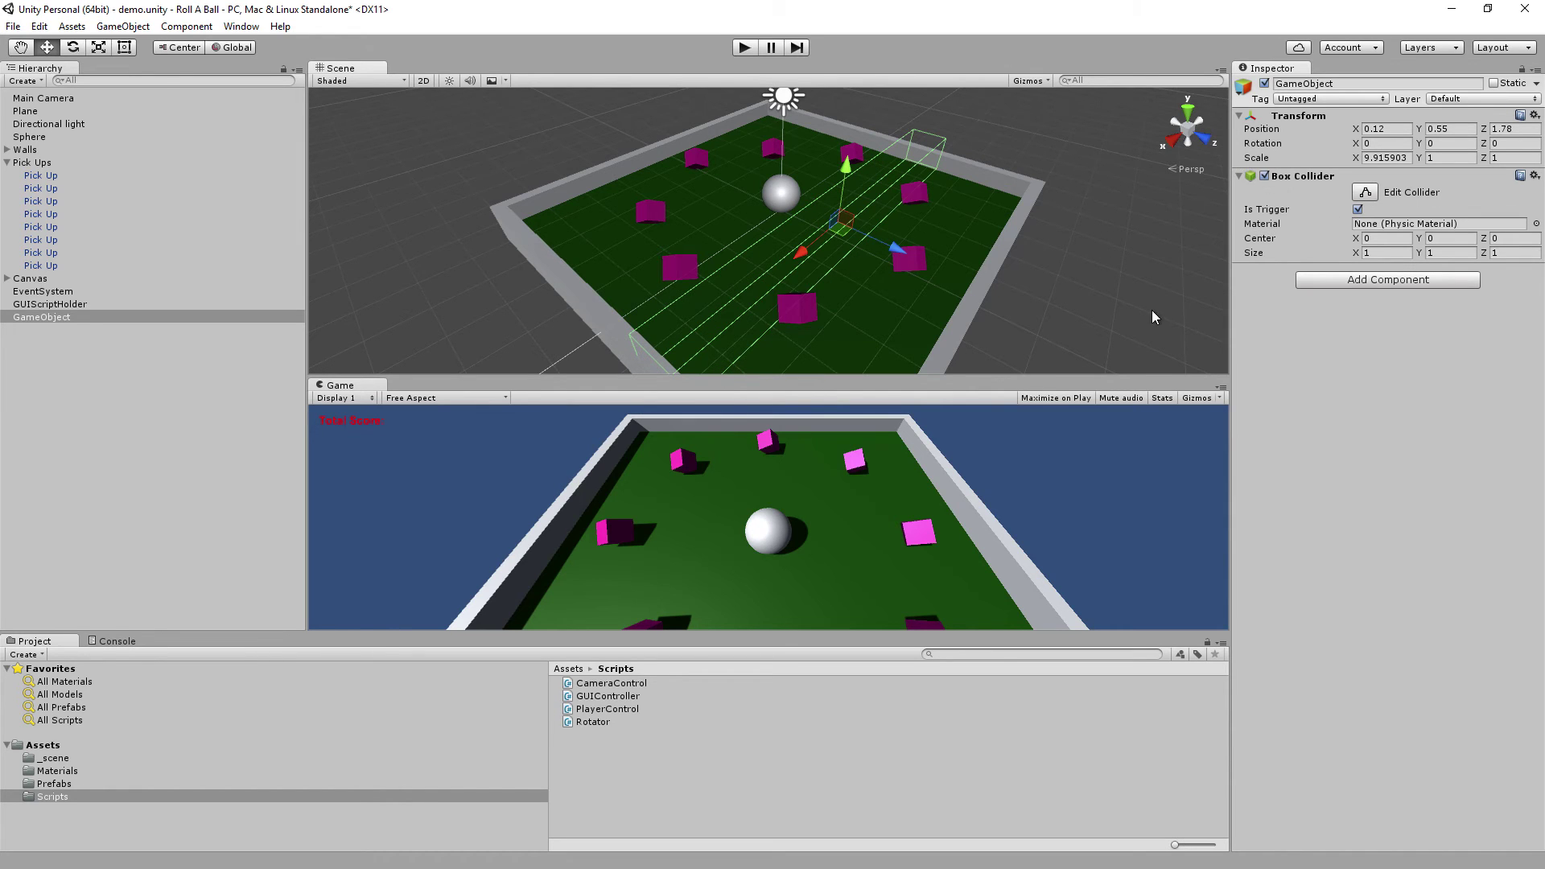
pyautogui.click(1328, 98)
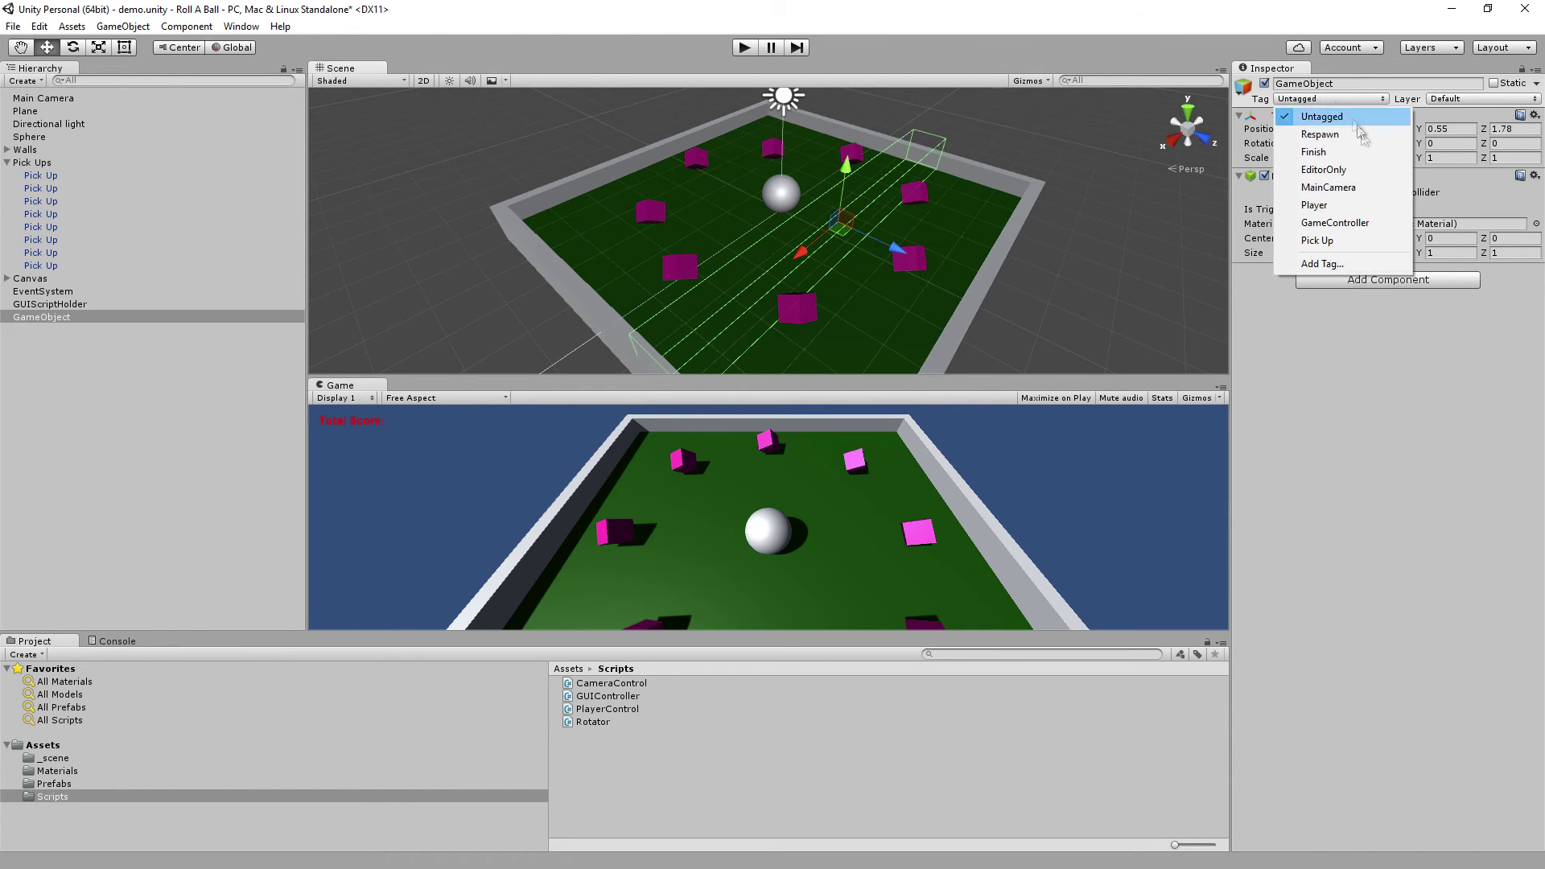
# Create a new tag named Checkpoint 1 in the tag settings
pyautogui.click(1356, 268)
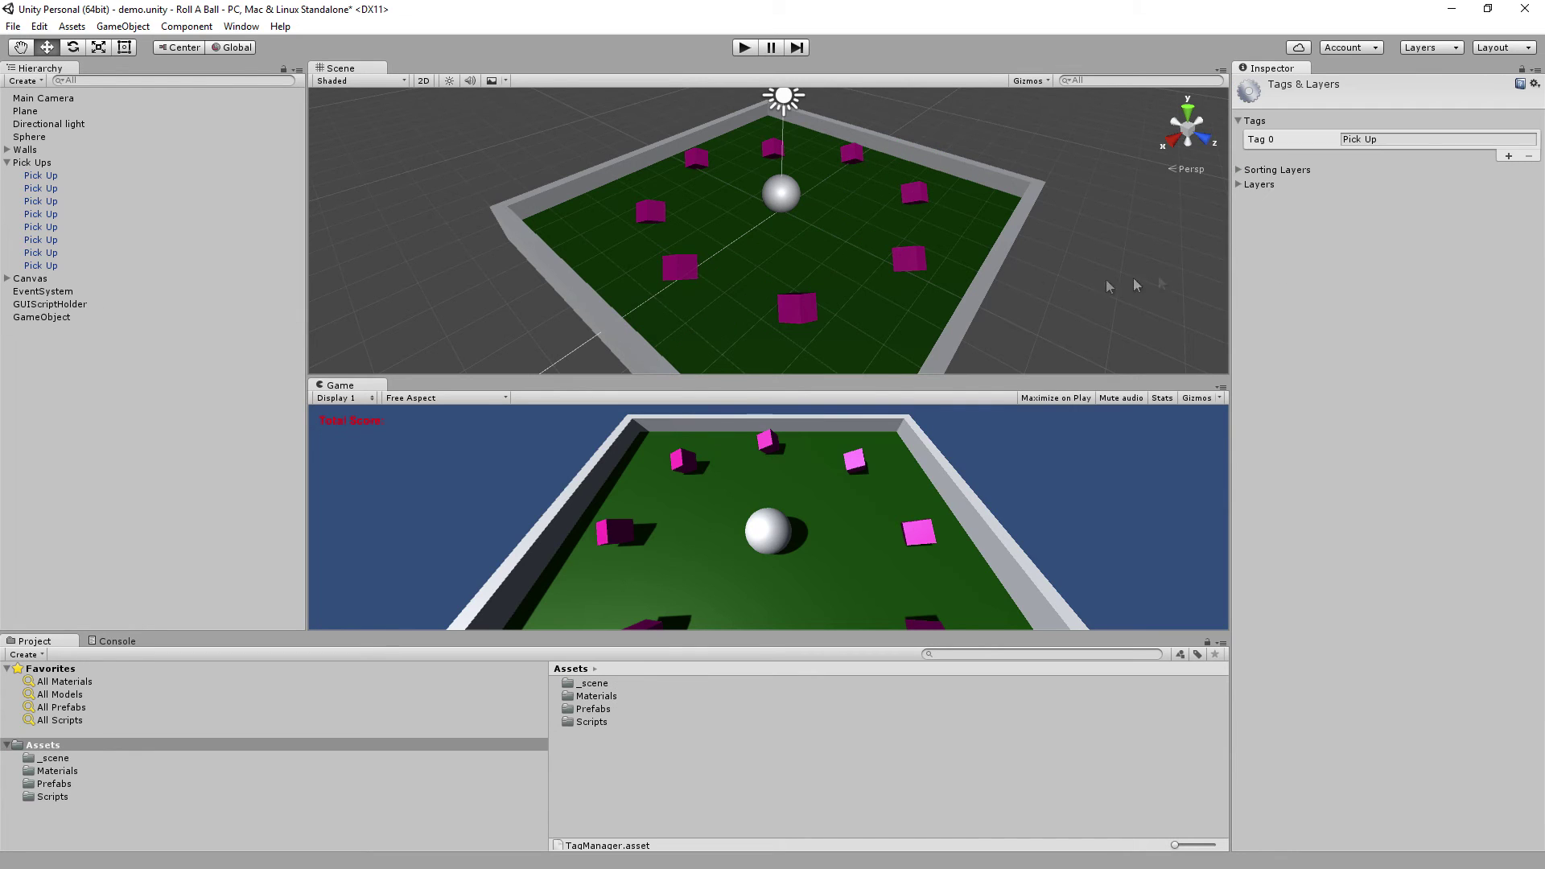
pyautogui.click(1392, 141)
pyautogui.write('Che')
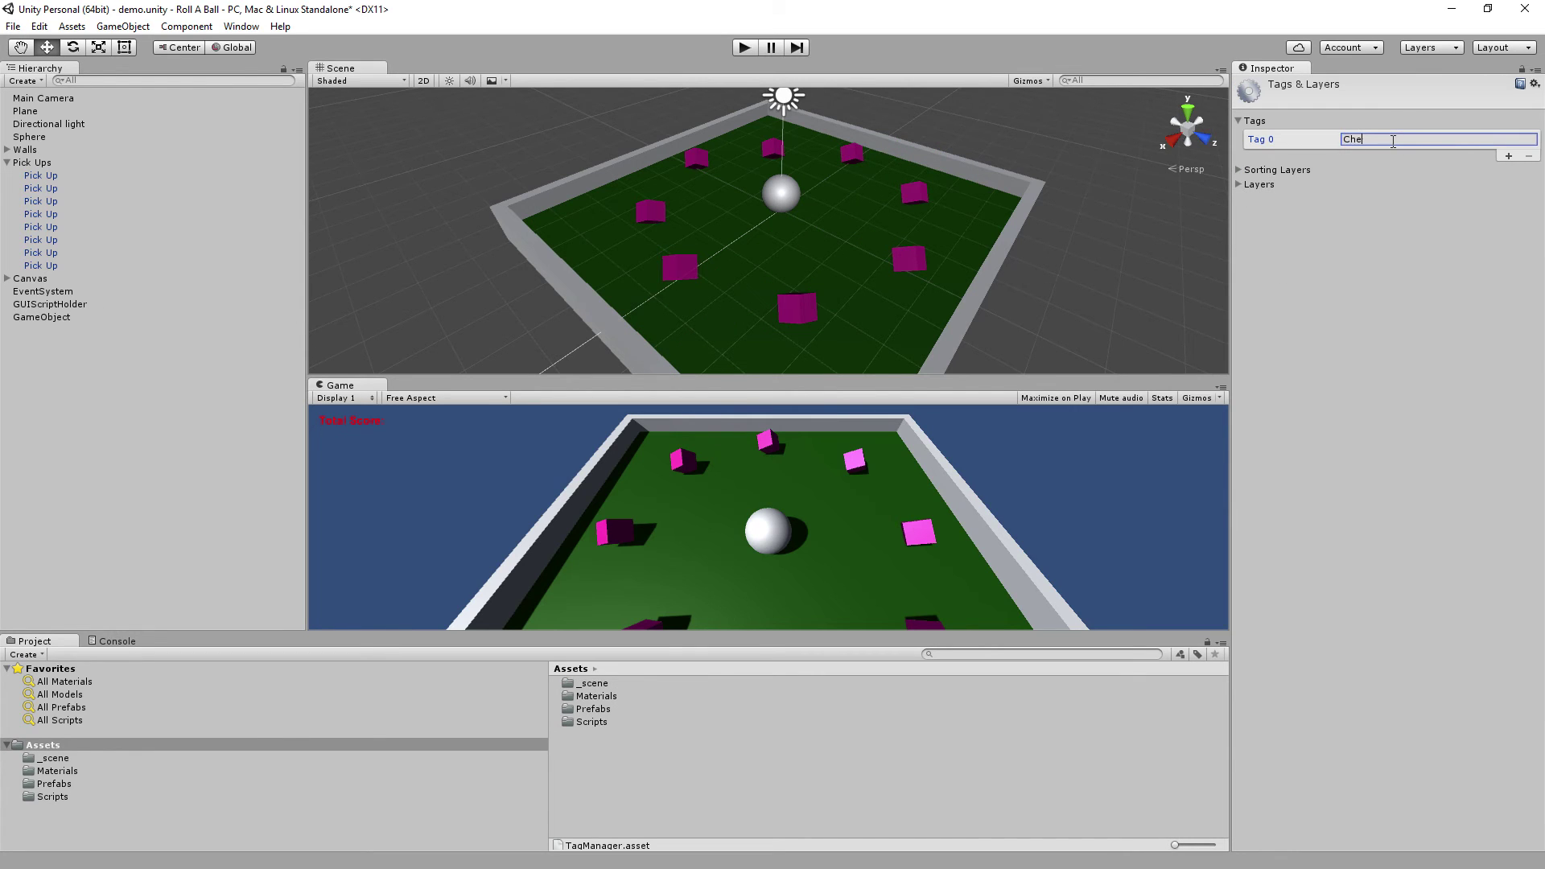
pyautogui.write('ckpoint 1')
pyautogui.click(1508, 156)
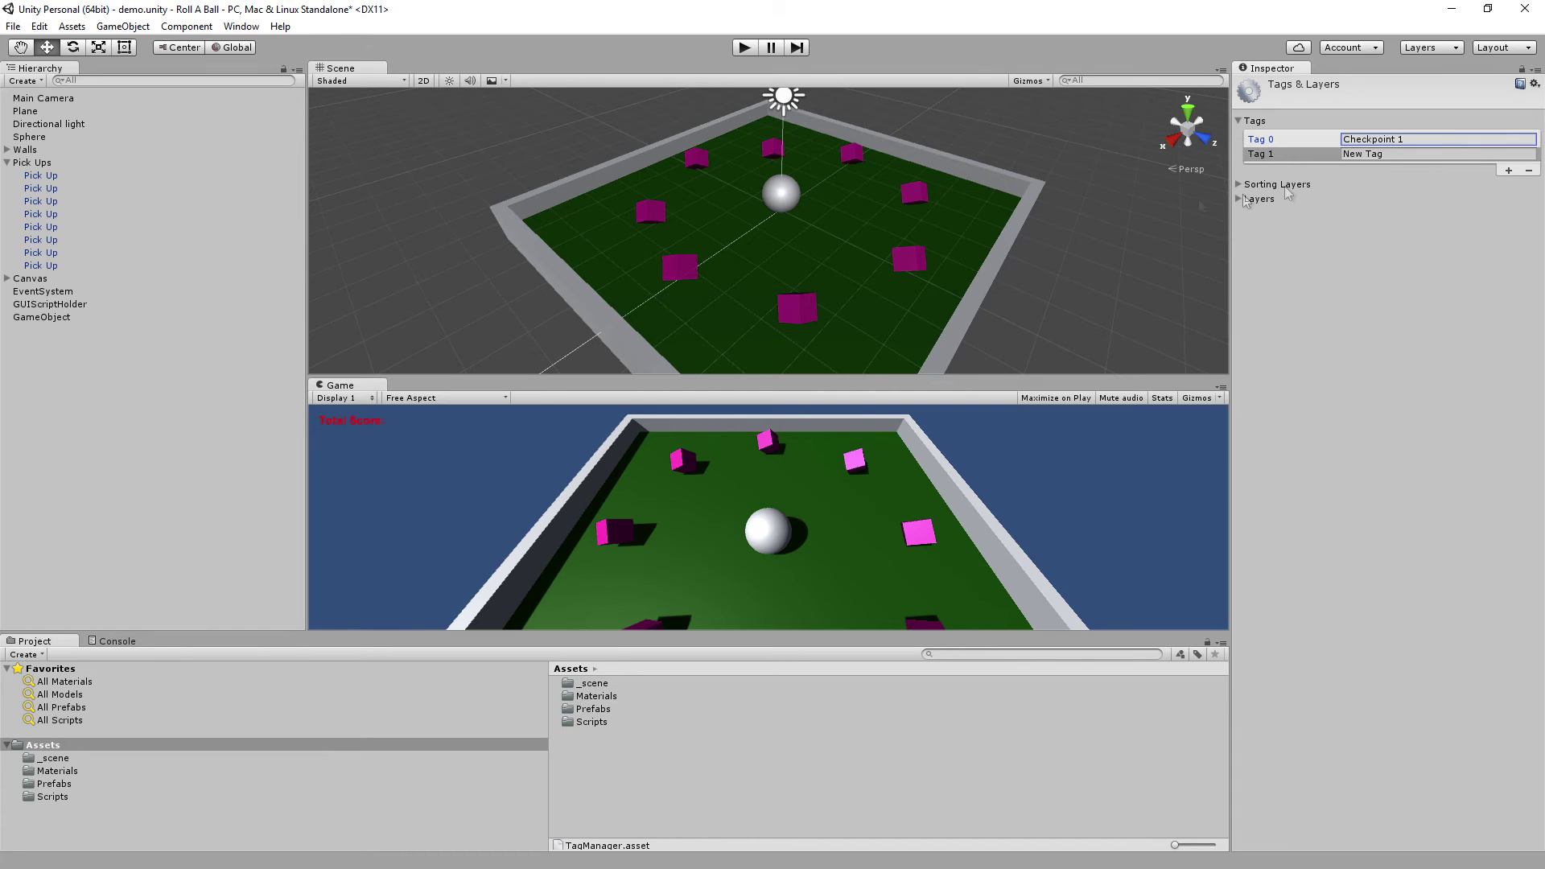
# Tag the GameObject as Checkpoint 1, then deselect it
pyautogui.click(70, 305)
pyautogui.click(66, 320)
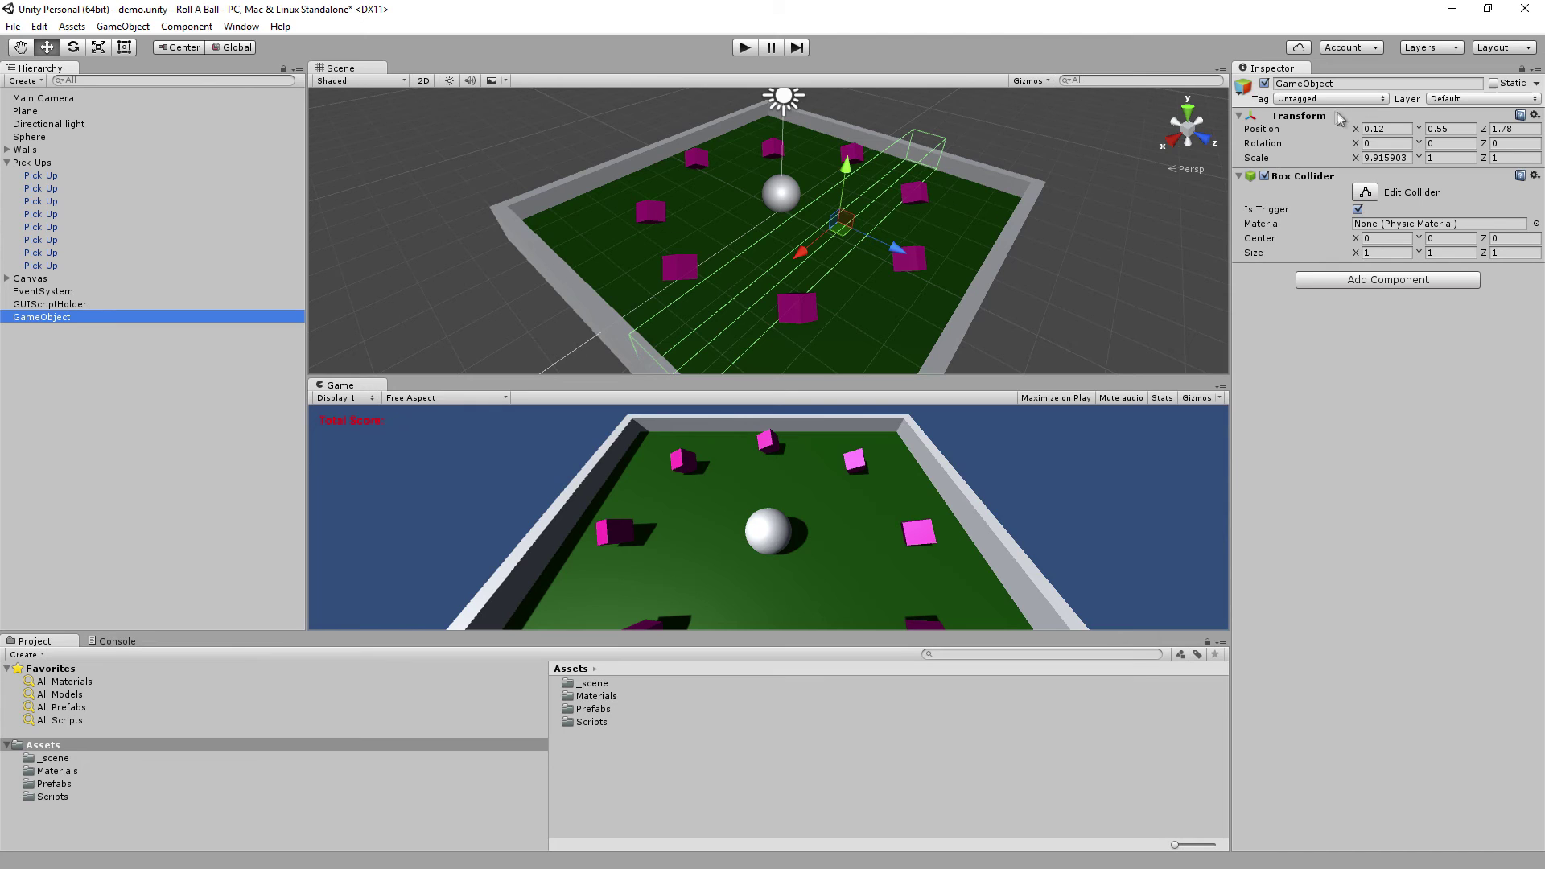
pyautogui.click(1302, 100)
pyautogui.click(1328, 248)
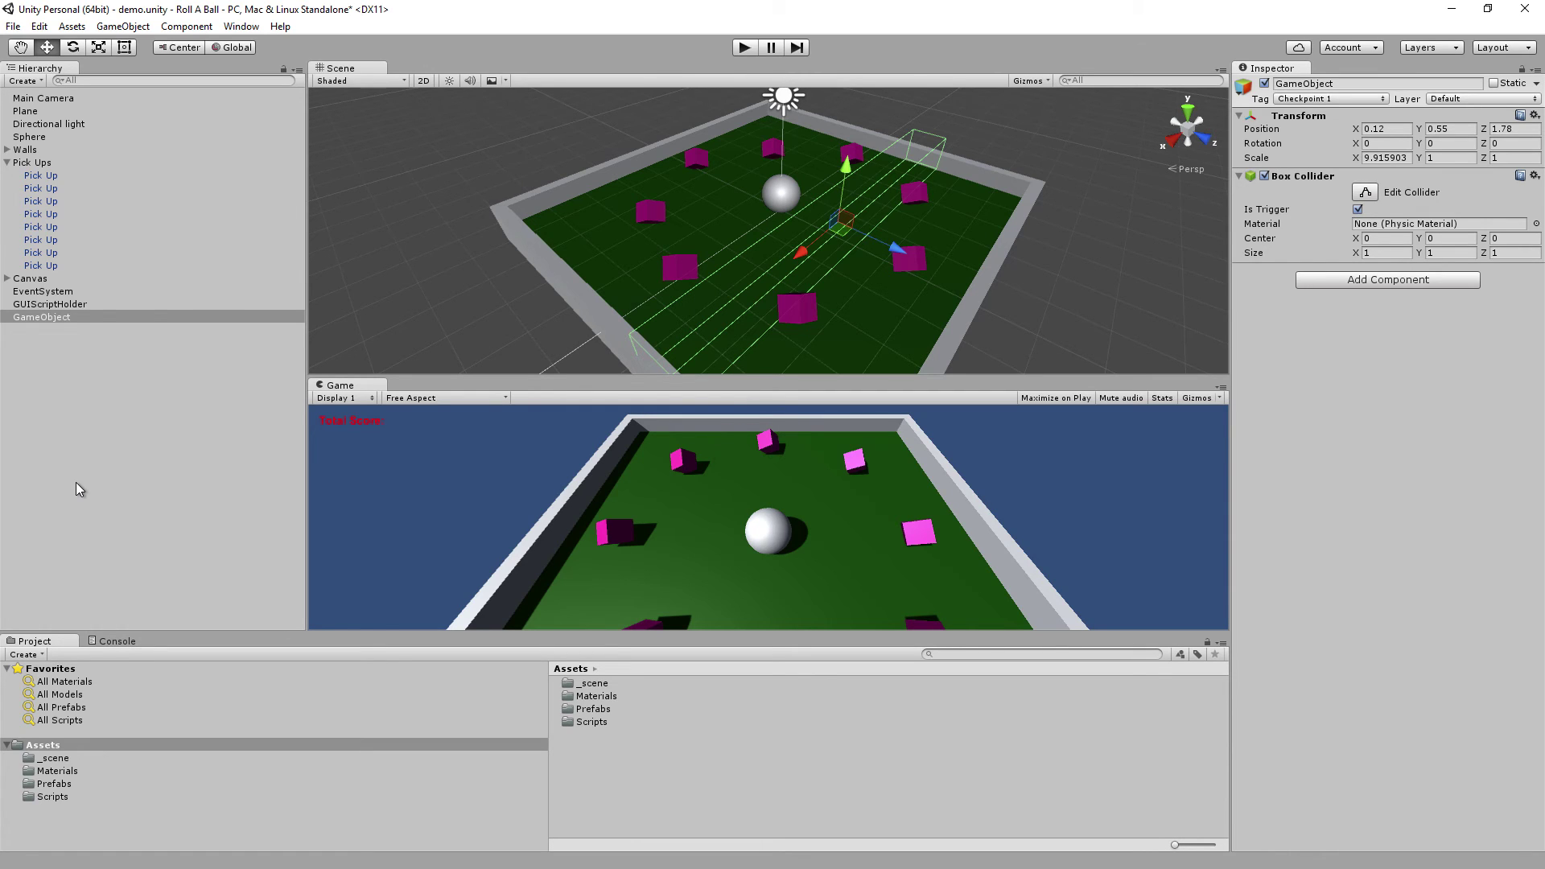
pyautogui.click(112, 434)
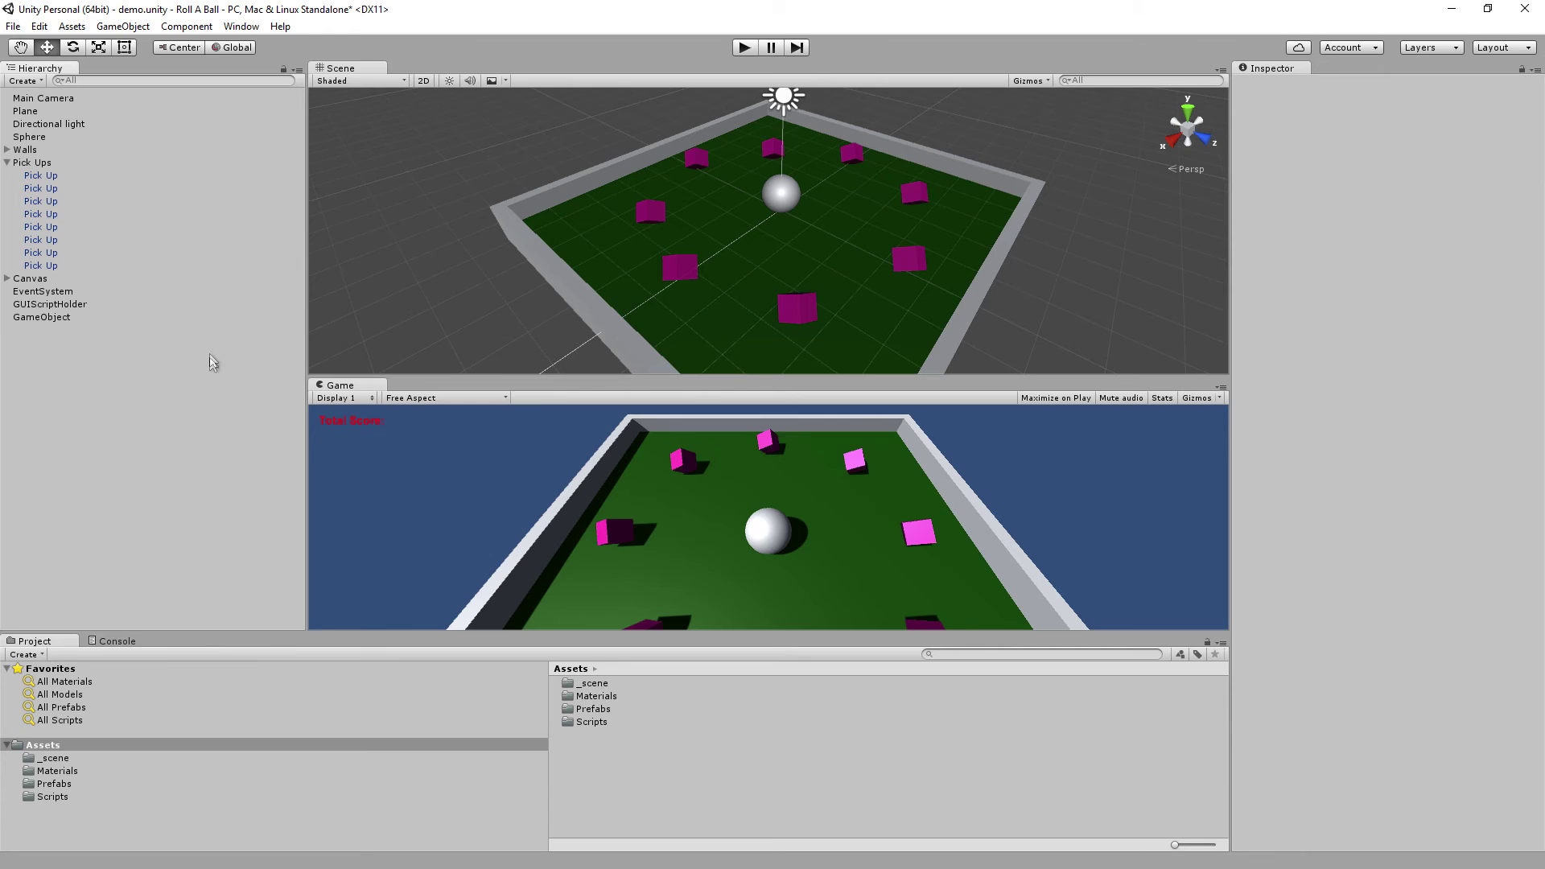
pyautogui.click(131, 317)
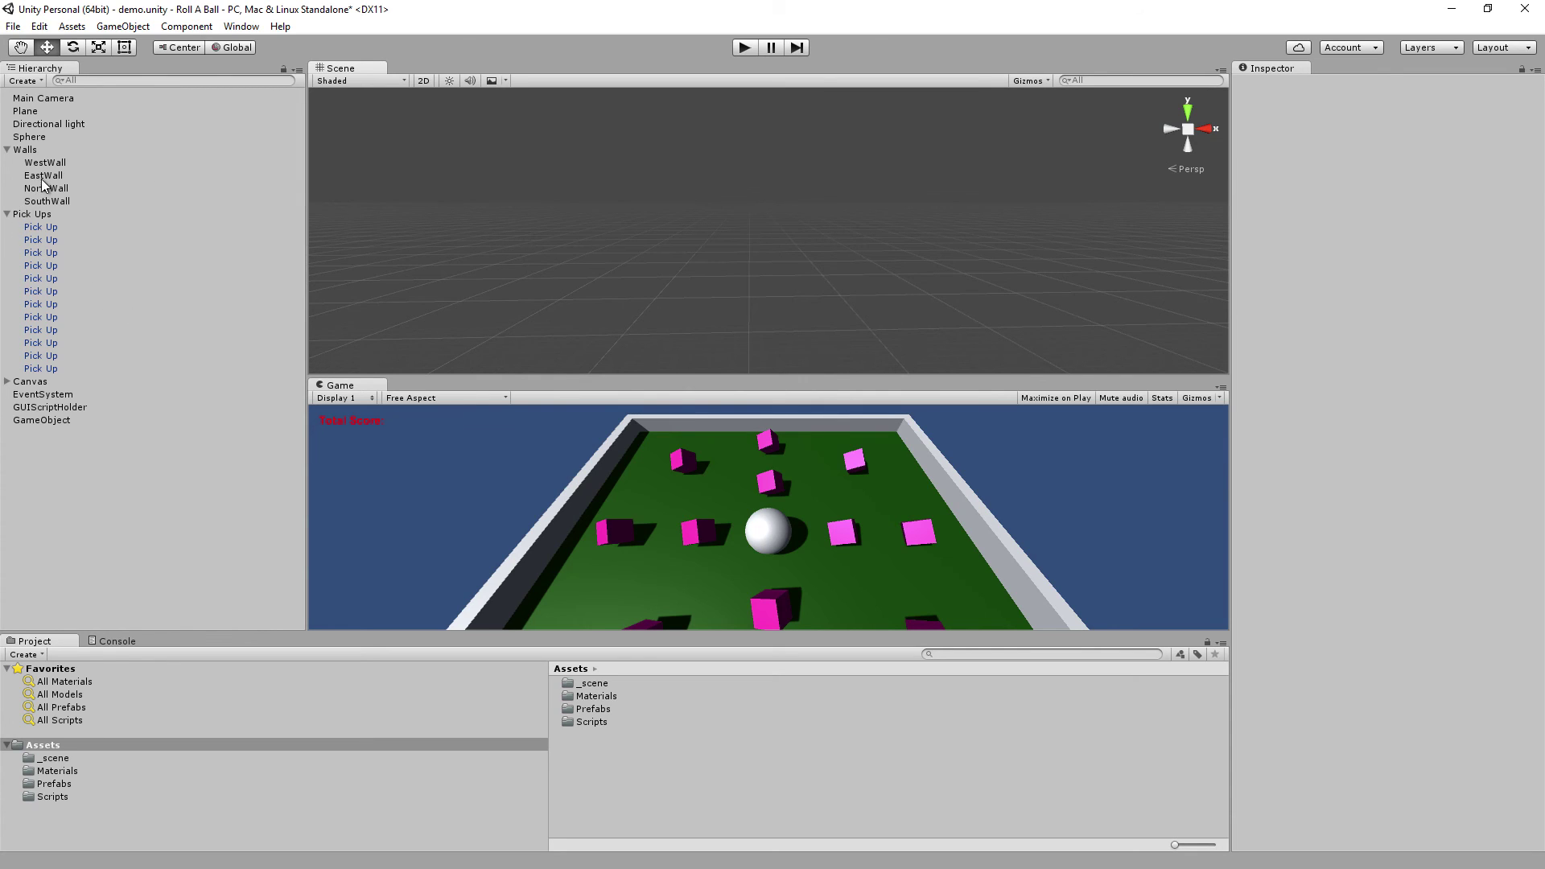
pyautogui.click(44, 139)
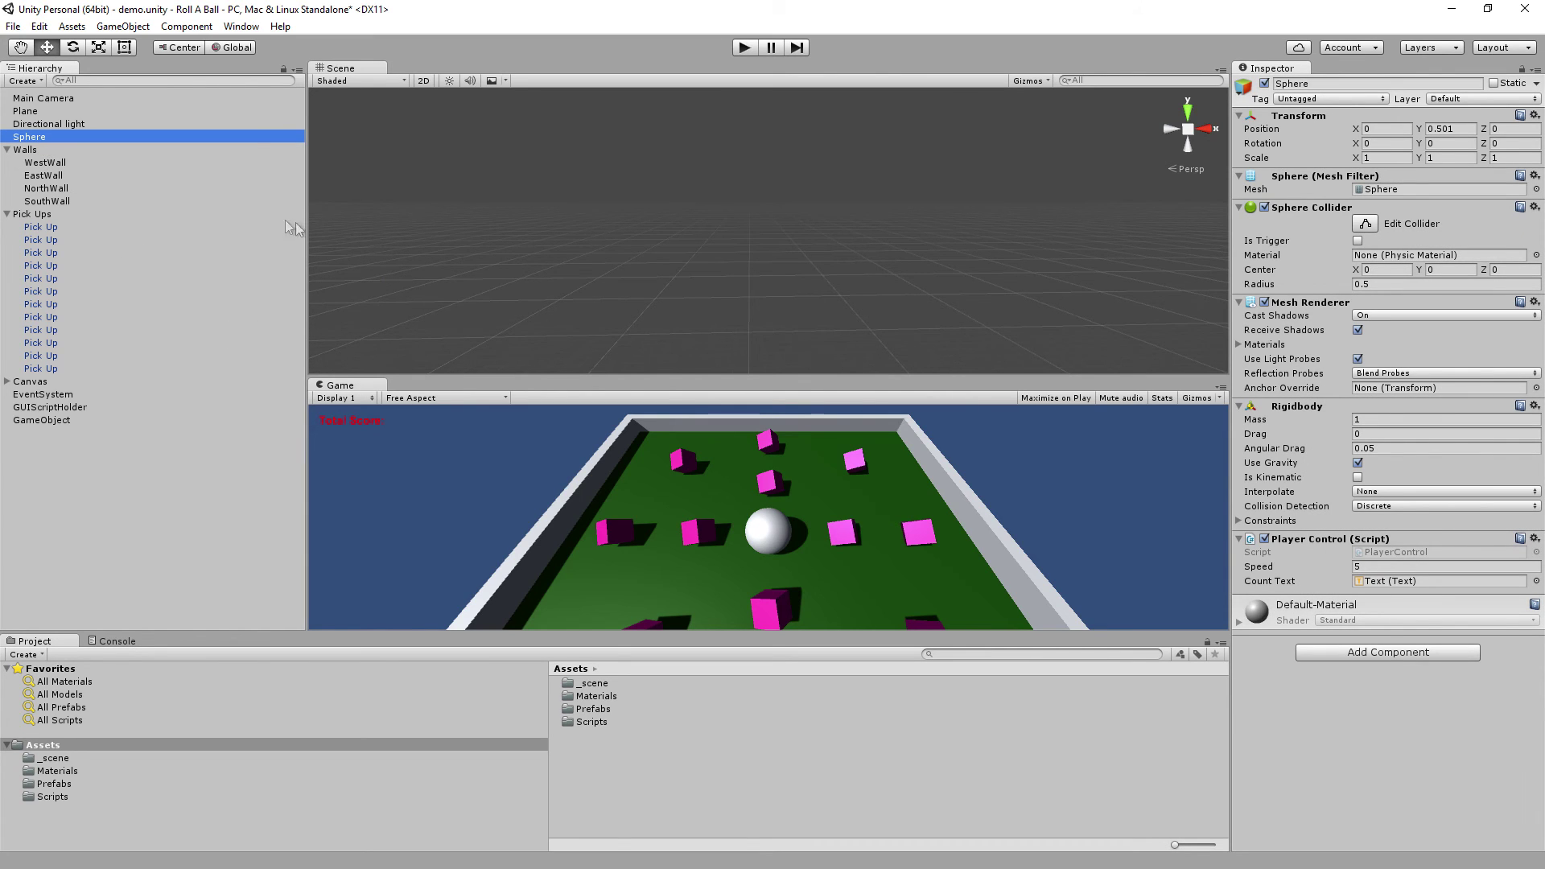
# Orbit the Scene view around the board and frame the Sphere from a lower angle
pyautogui.keyDown('alt'); pyautogui.click(397, 186); pyautogui.keyUp('alt')
pyautogui.keyDown('alt'); pyautogui.moveTo(398, 187); pyautogui.dragTo(451, 170); pyautogui.keyUp('alt')
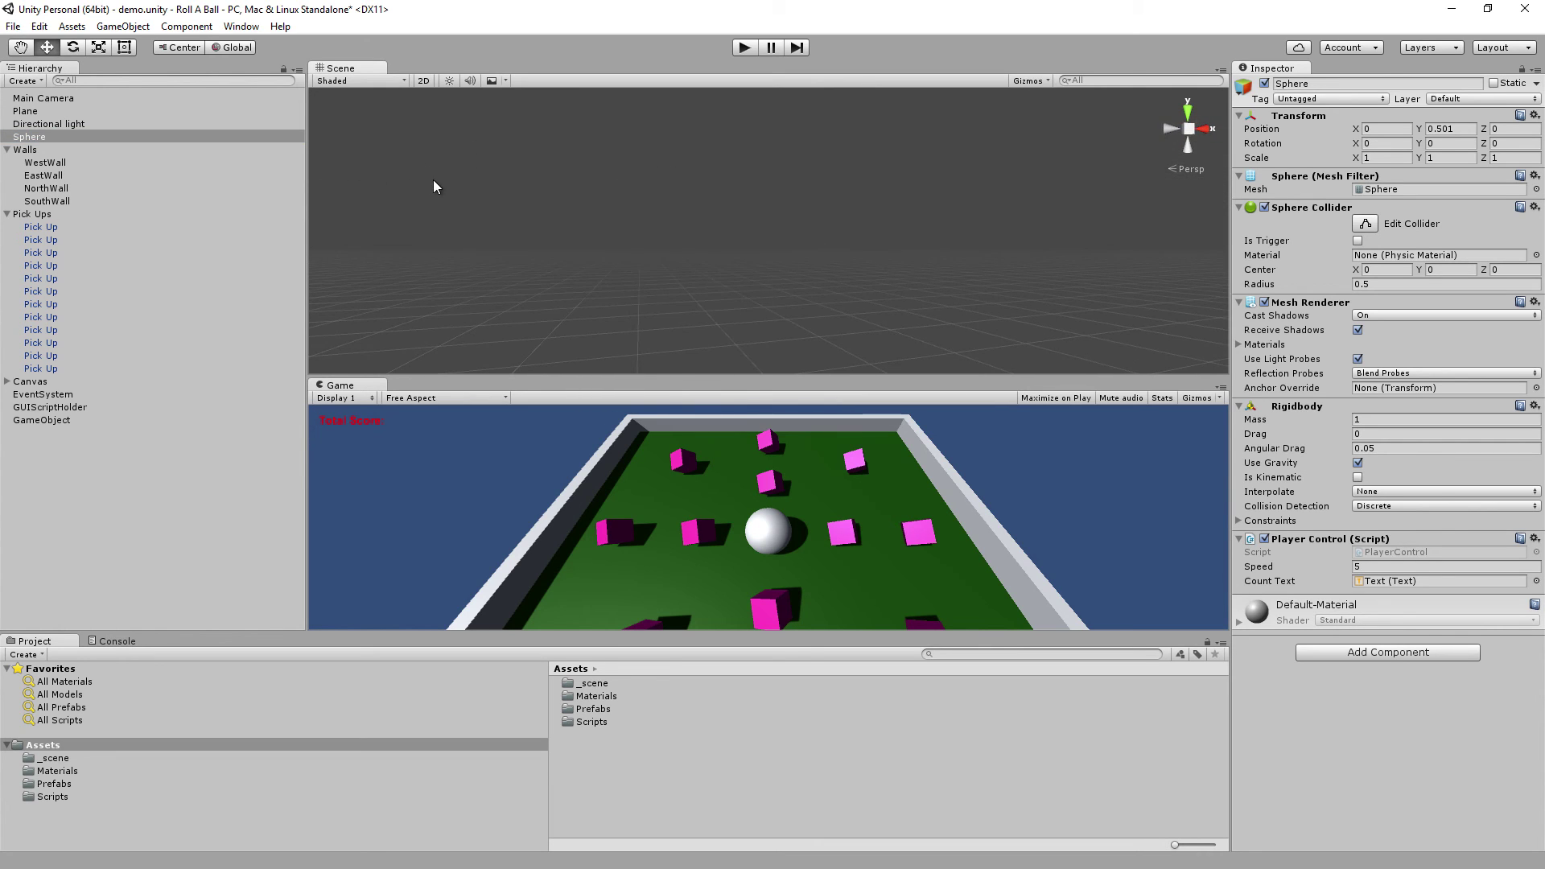
pyautogui.press('f')
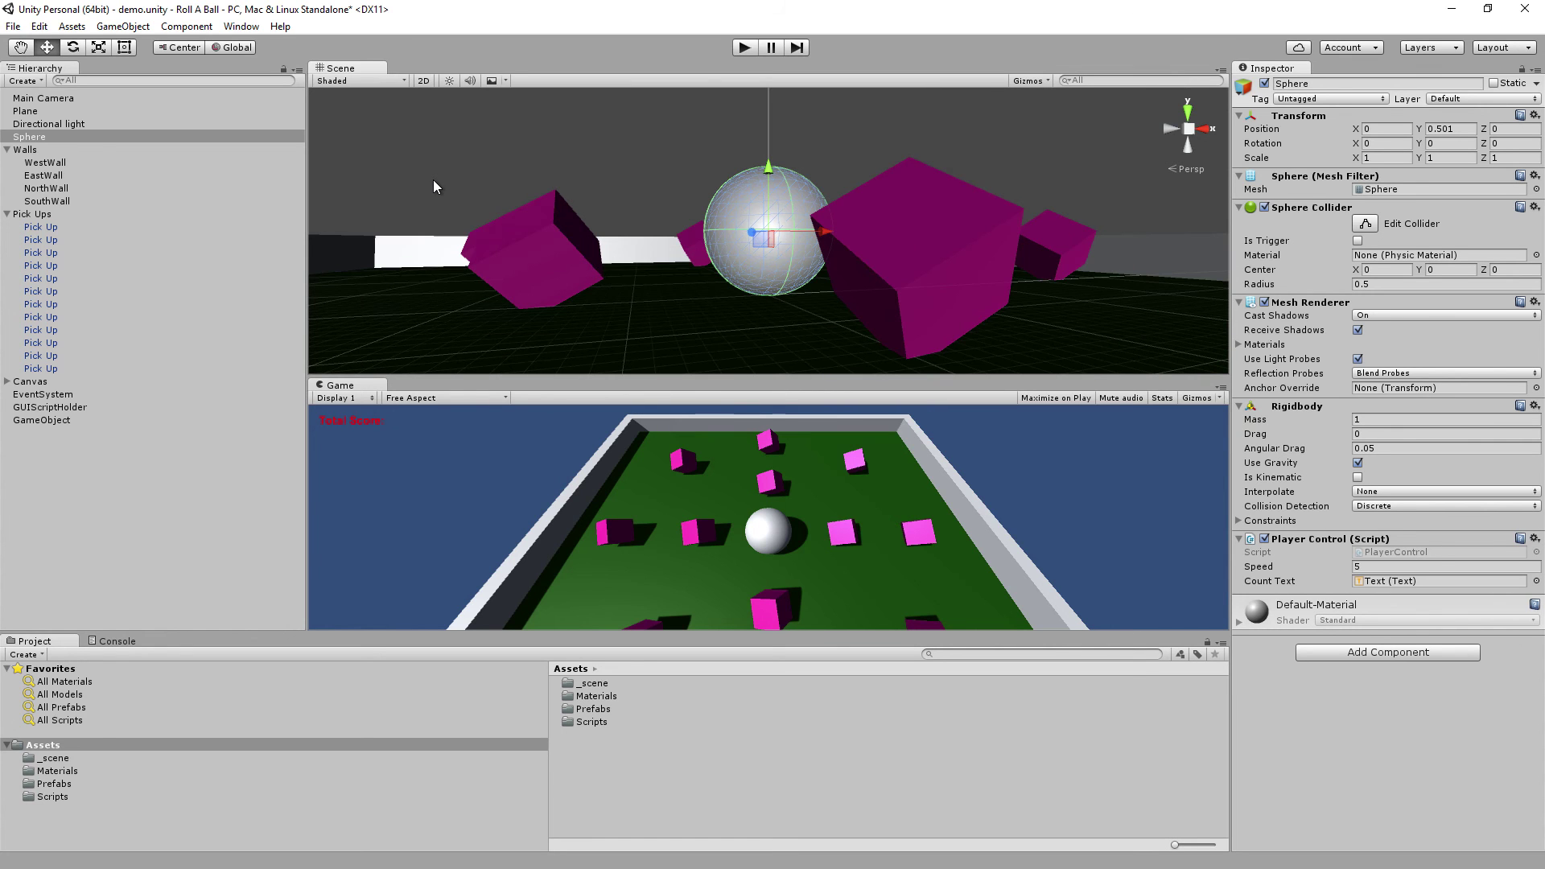
pyautogui.moveTo(434, 181)
pyautogui.keyDown('alt'); pyautogui.mouseDown()
pyautogui.moveTo(731, 282)
pyautogui.moveTo(712, 360)
pyautogui.mouseUp(); pyautogui.keyUp('alt')
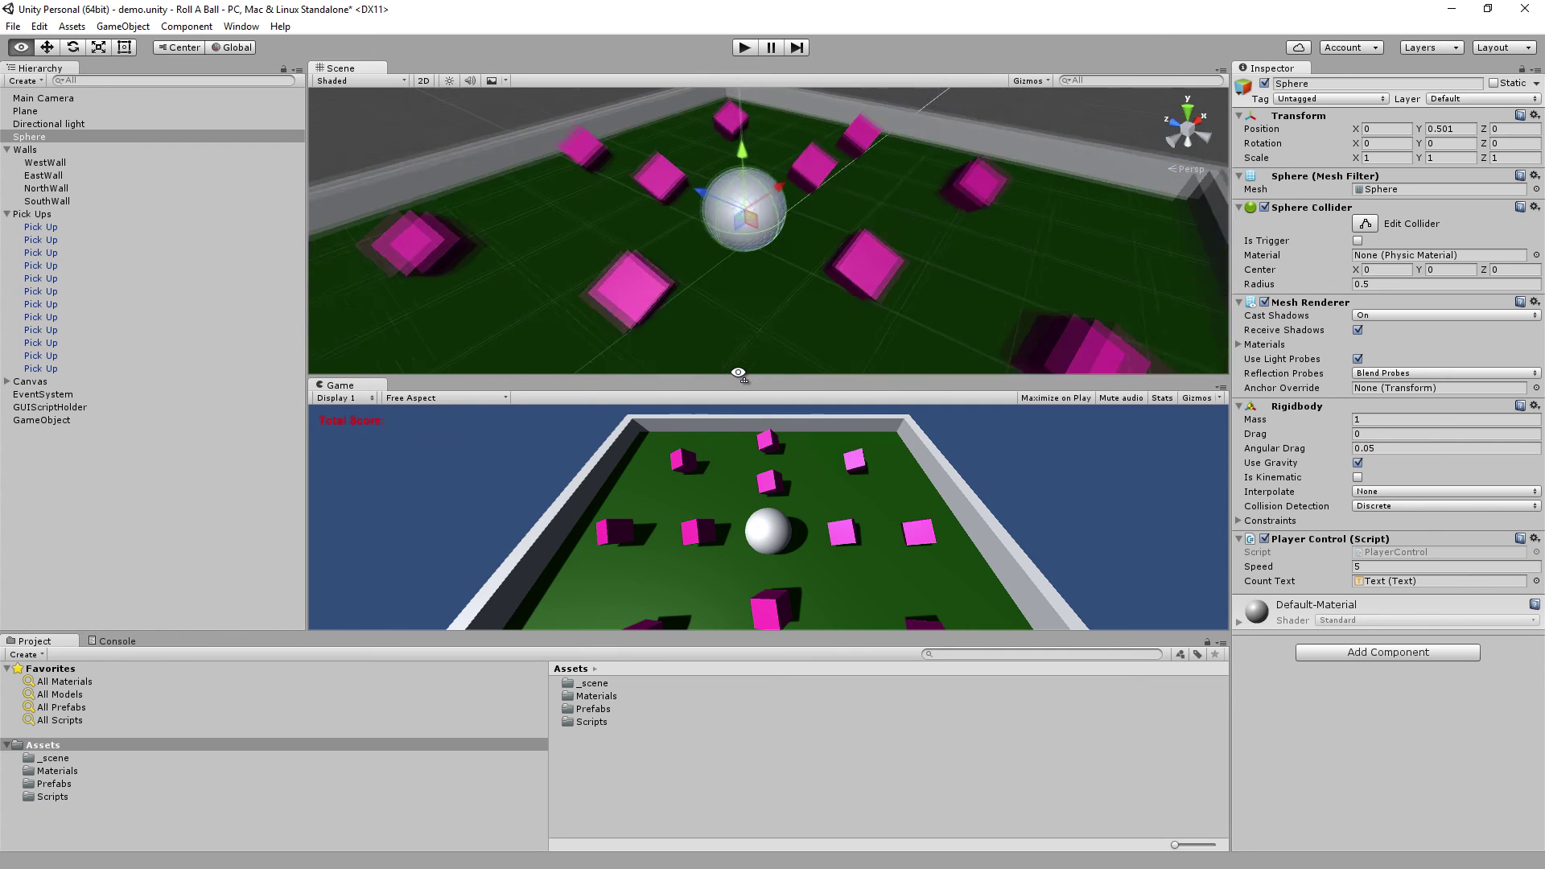
# Inspect the SouthWall, WestWall and Pick Up cubes in the Scene view, then clear the selection
pyautogui.click(81, 202)
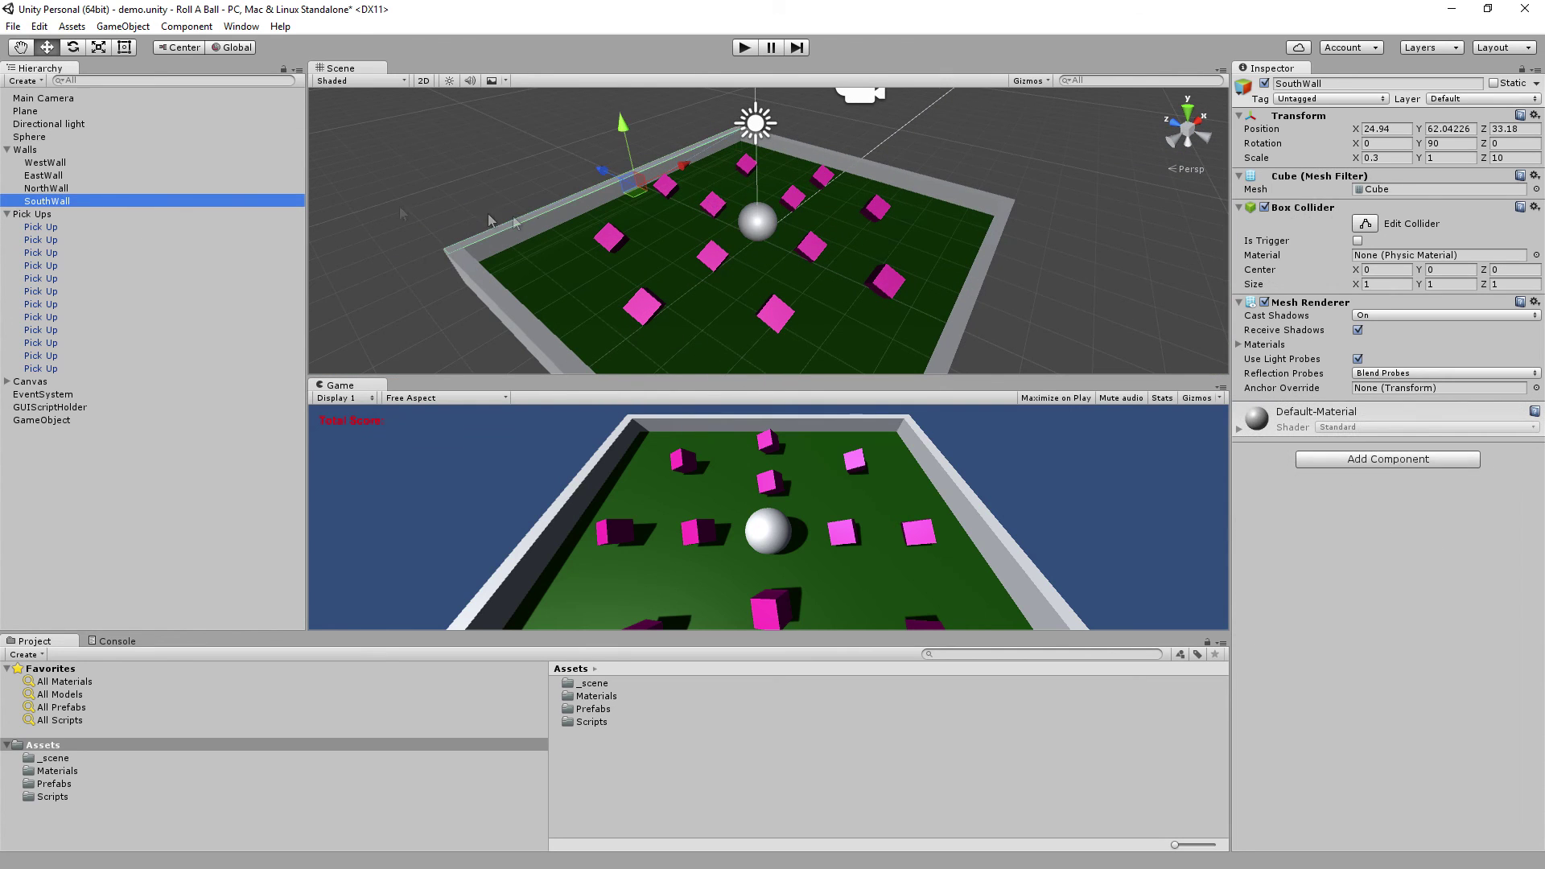
pyautogui.scroll(-5, 449, 146)
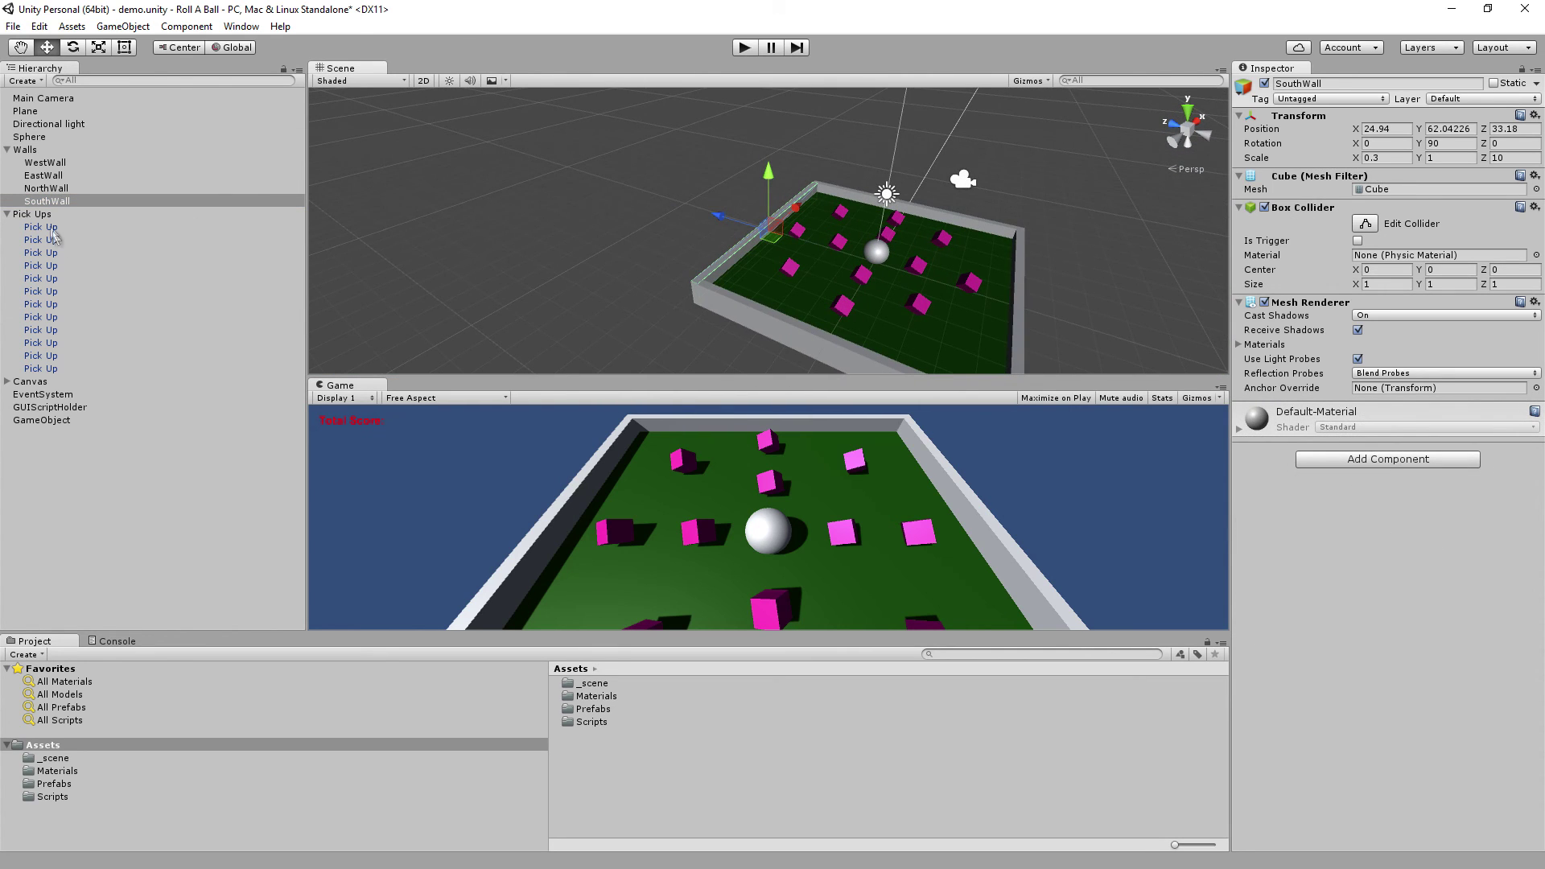
pyautogui.doubleClick(48, 162)
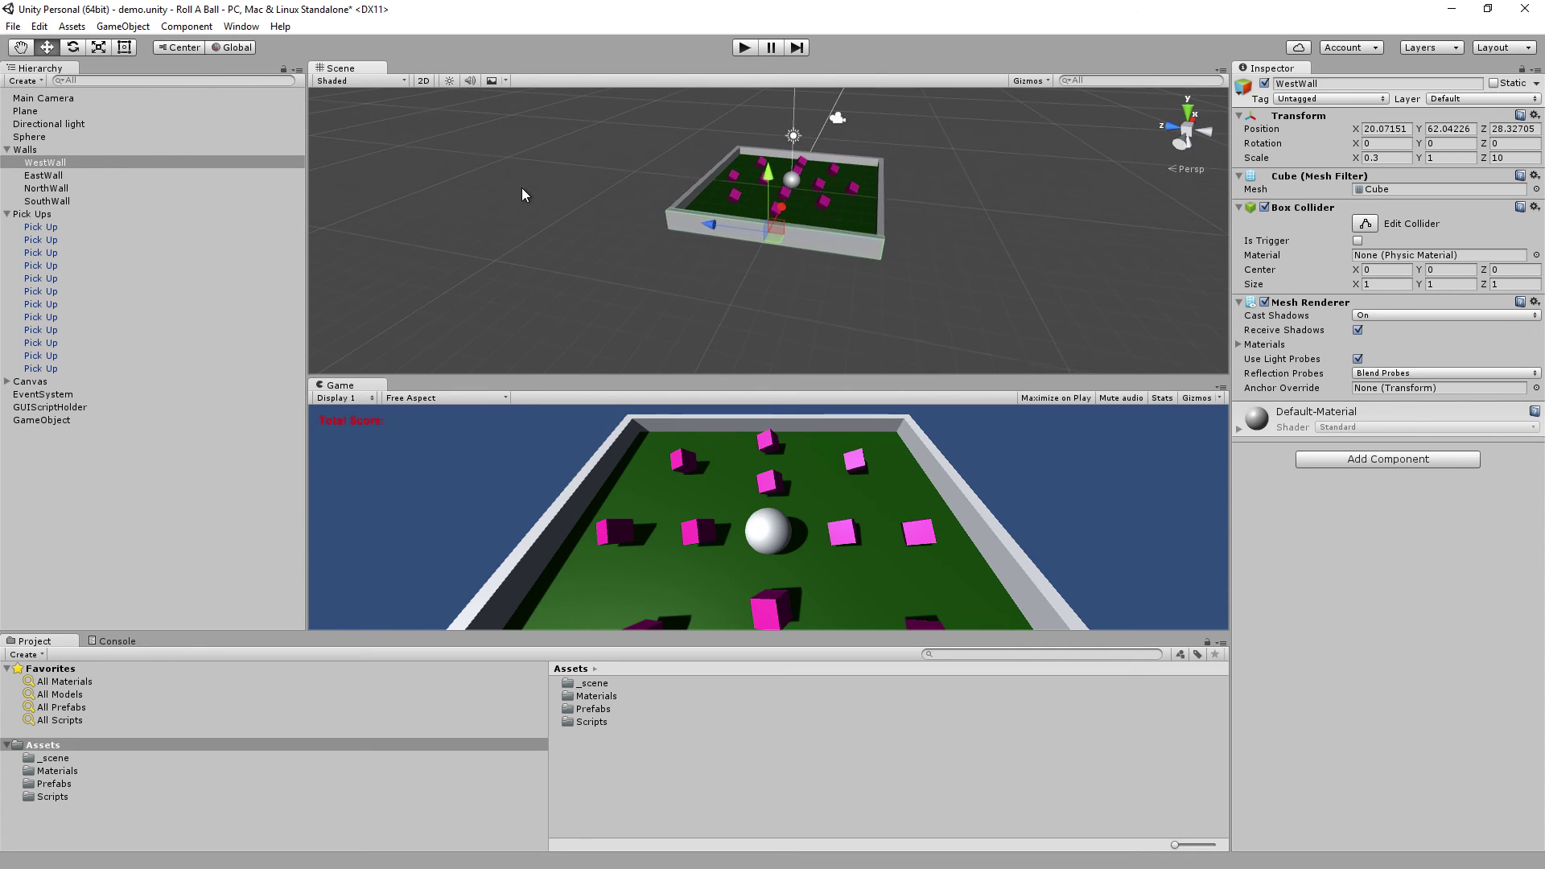
pyautogui.rightClick(42, 317)
pyautogui.click(392, 256)
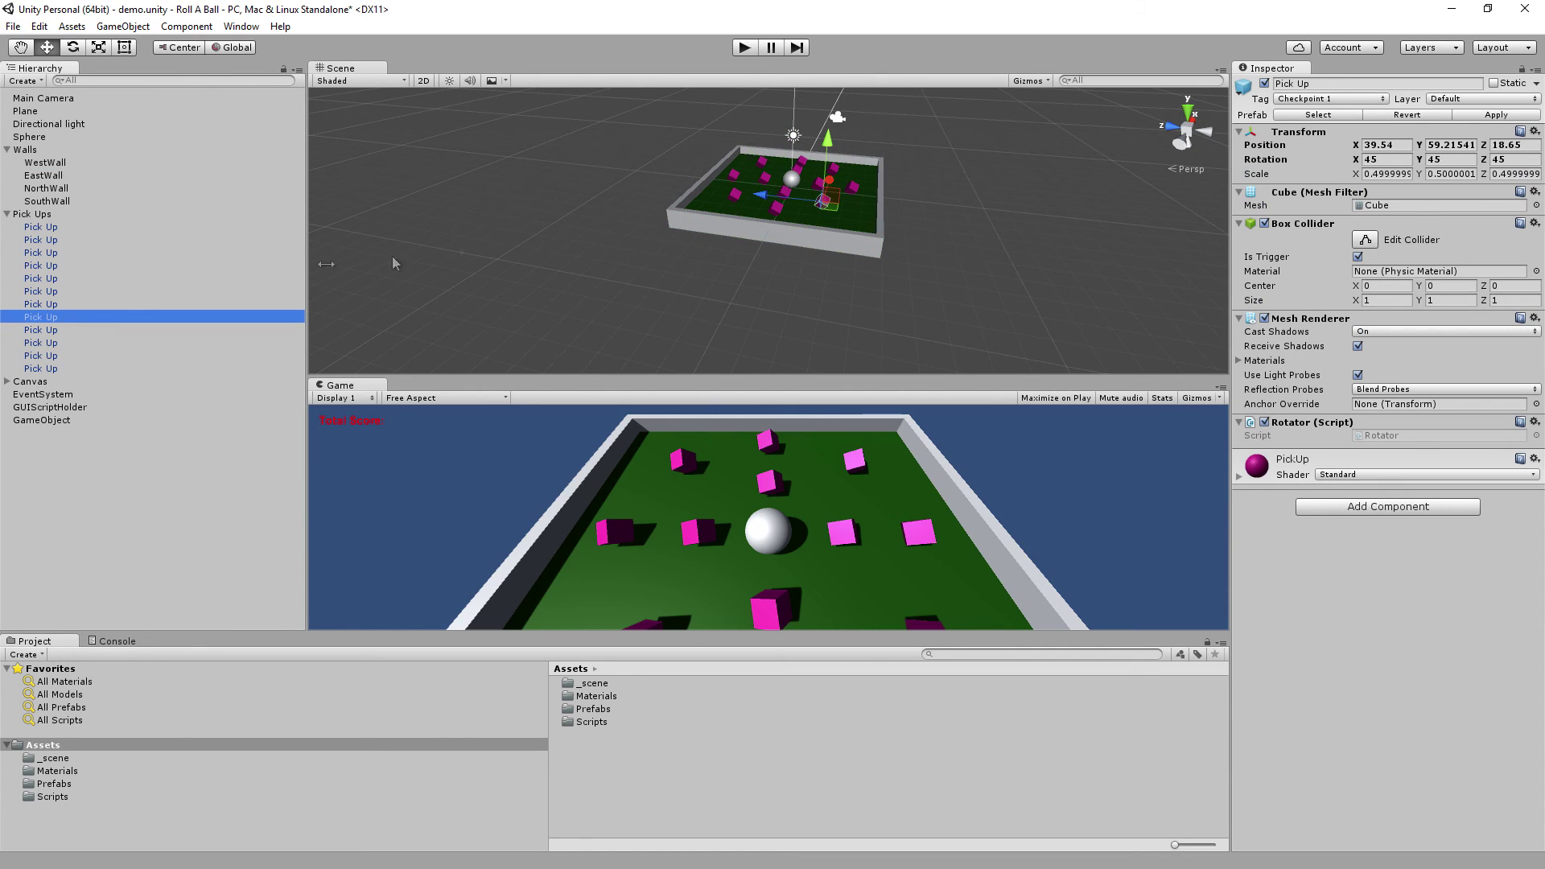
pyautogui.doubleClick(42, 292)
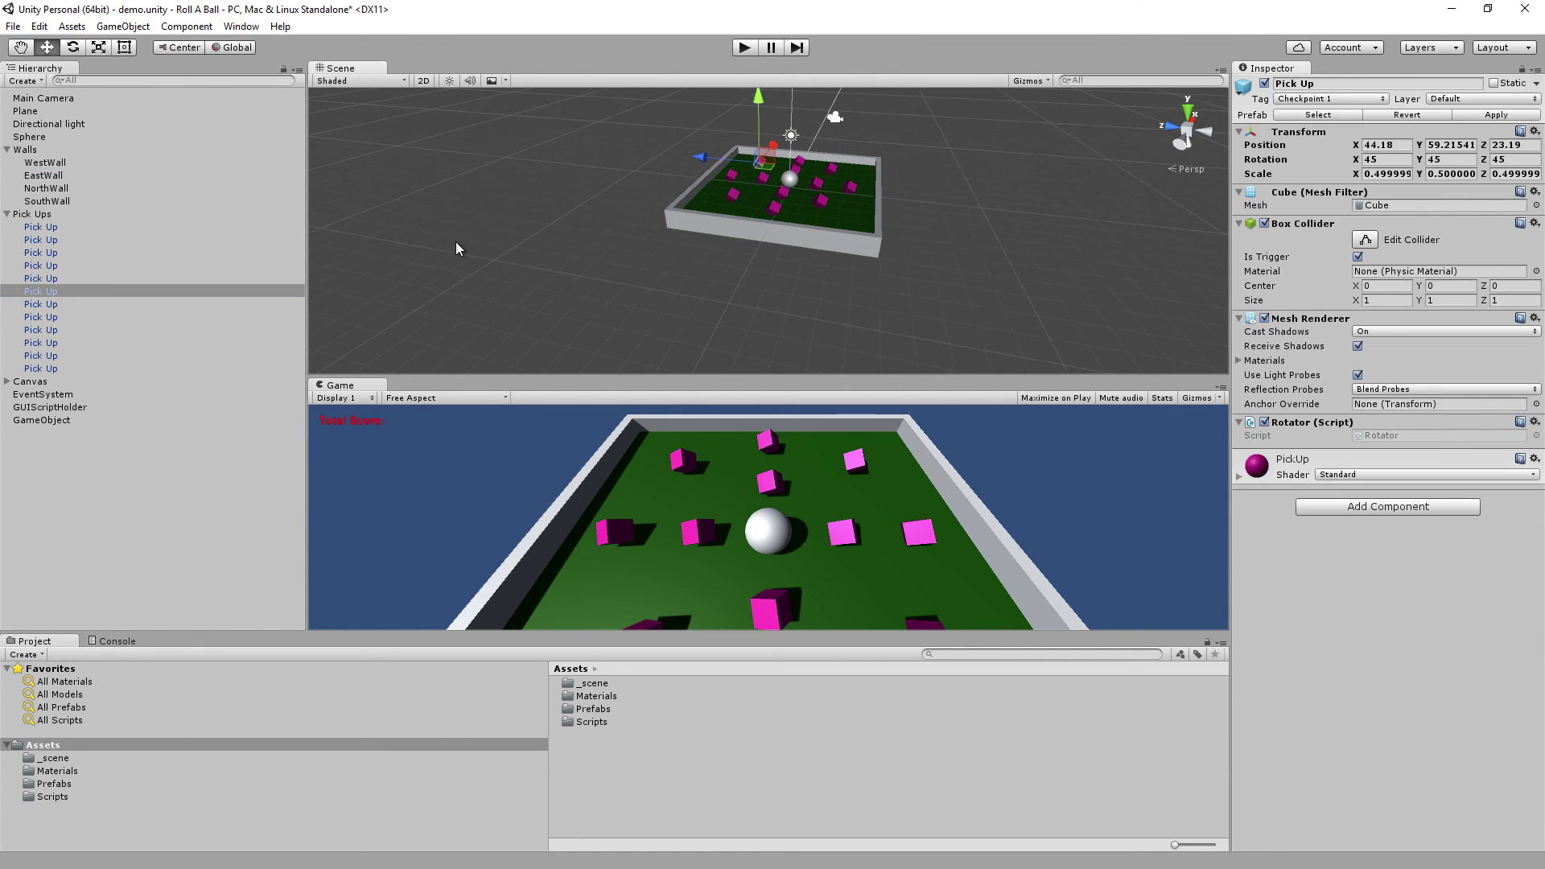
pyautogui.scroll(-5, 455, 245)
pyautogui.scroll(-5, 470, 237)
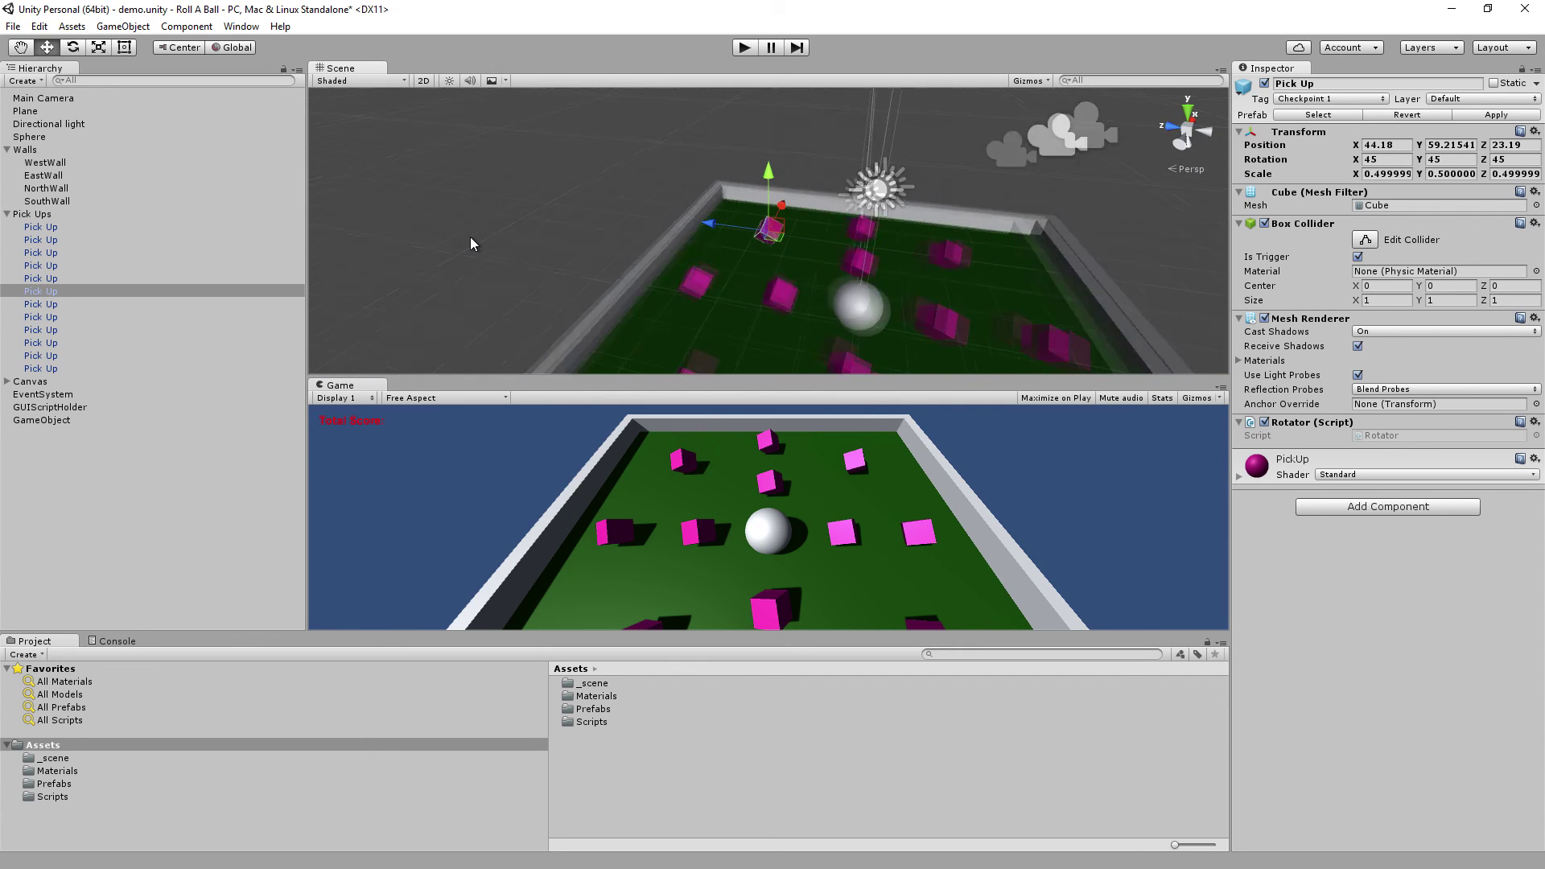
pyautogui.click(429, 217)
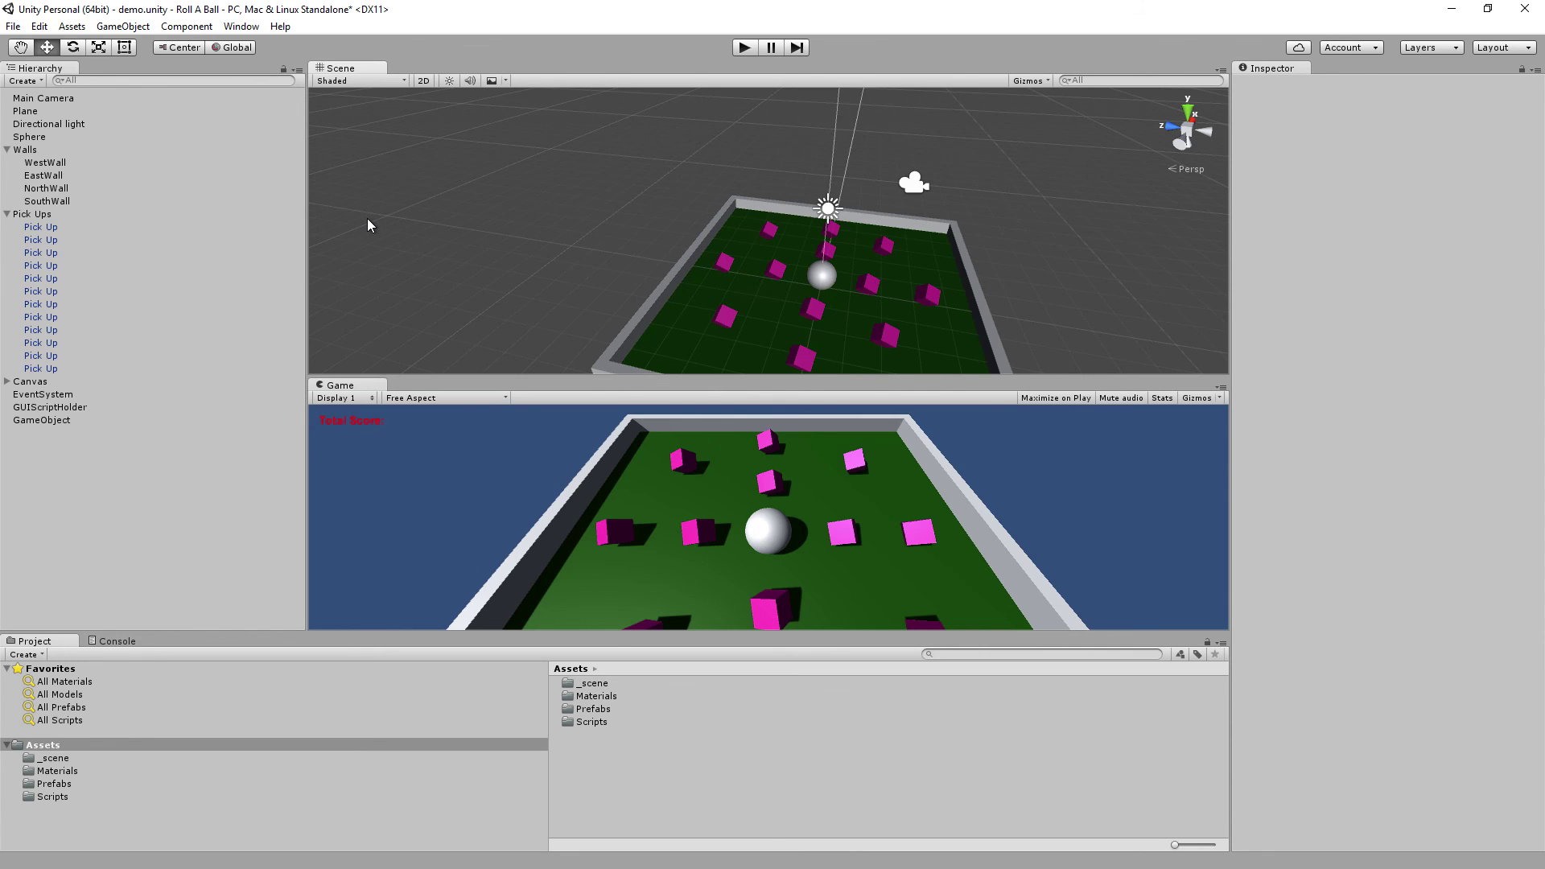
# Switch to Visual Studio and place the caret in PlayerControl's FixedUpdate code
pyautogui.hotkey('alt', 'Tab')
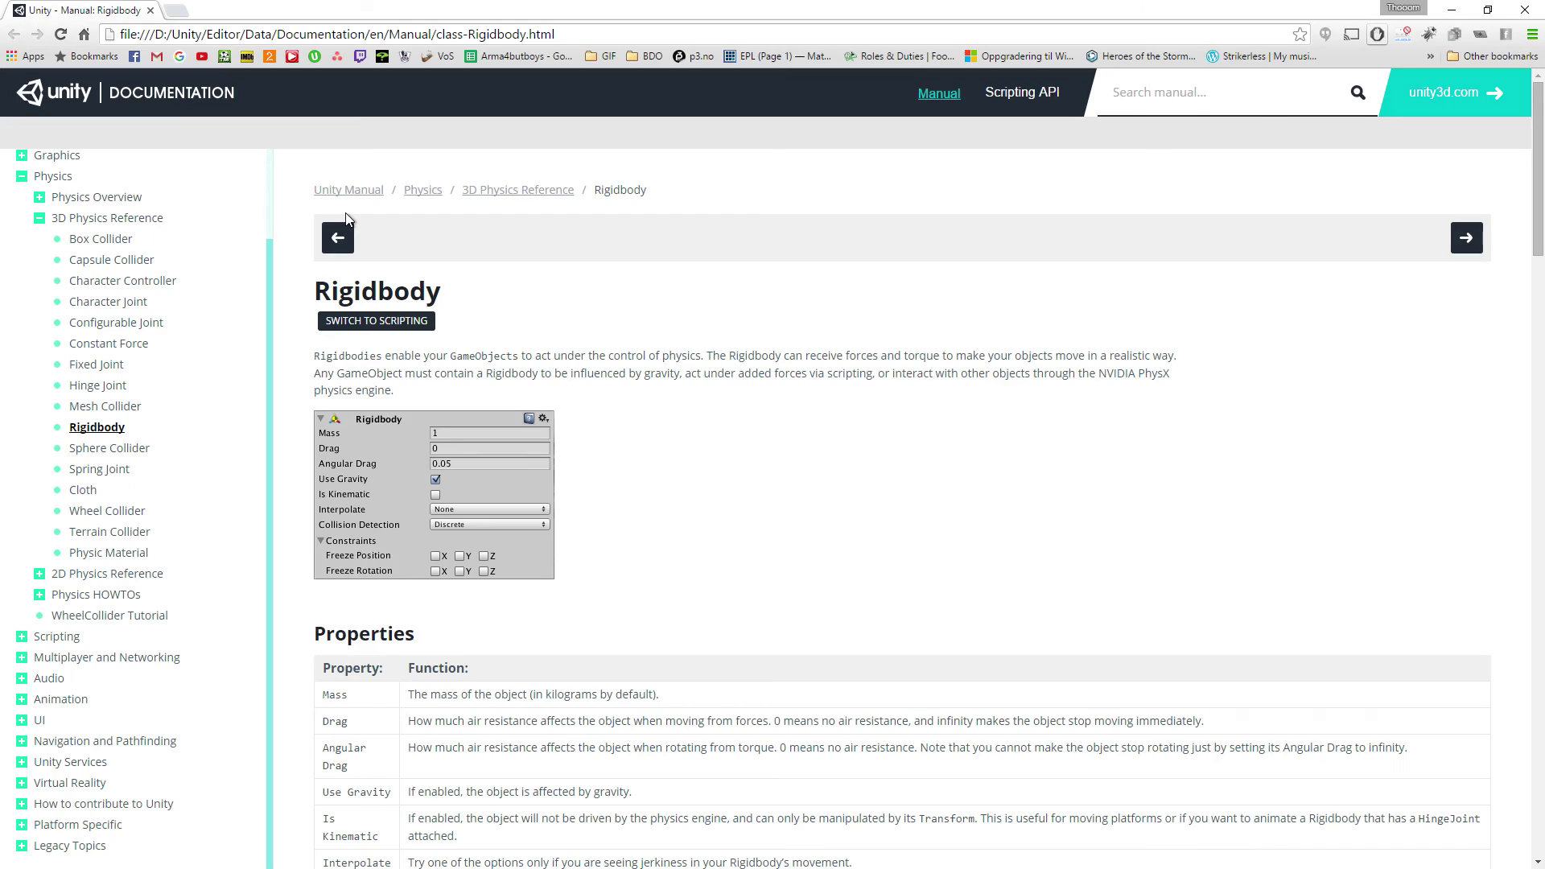
pyautogui.hotkey('alt', 'Tab')
pyautogui.hotkey('alt', 'Tab')
pyautogui.hotkey('alt', 'Tab')
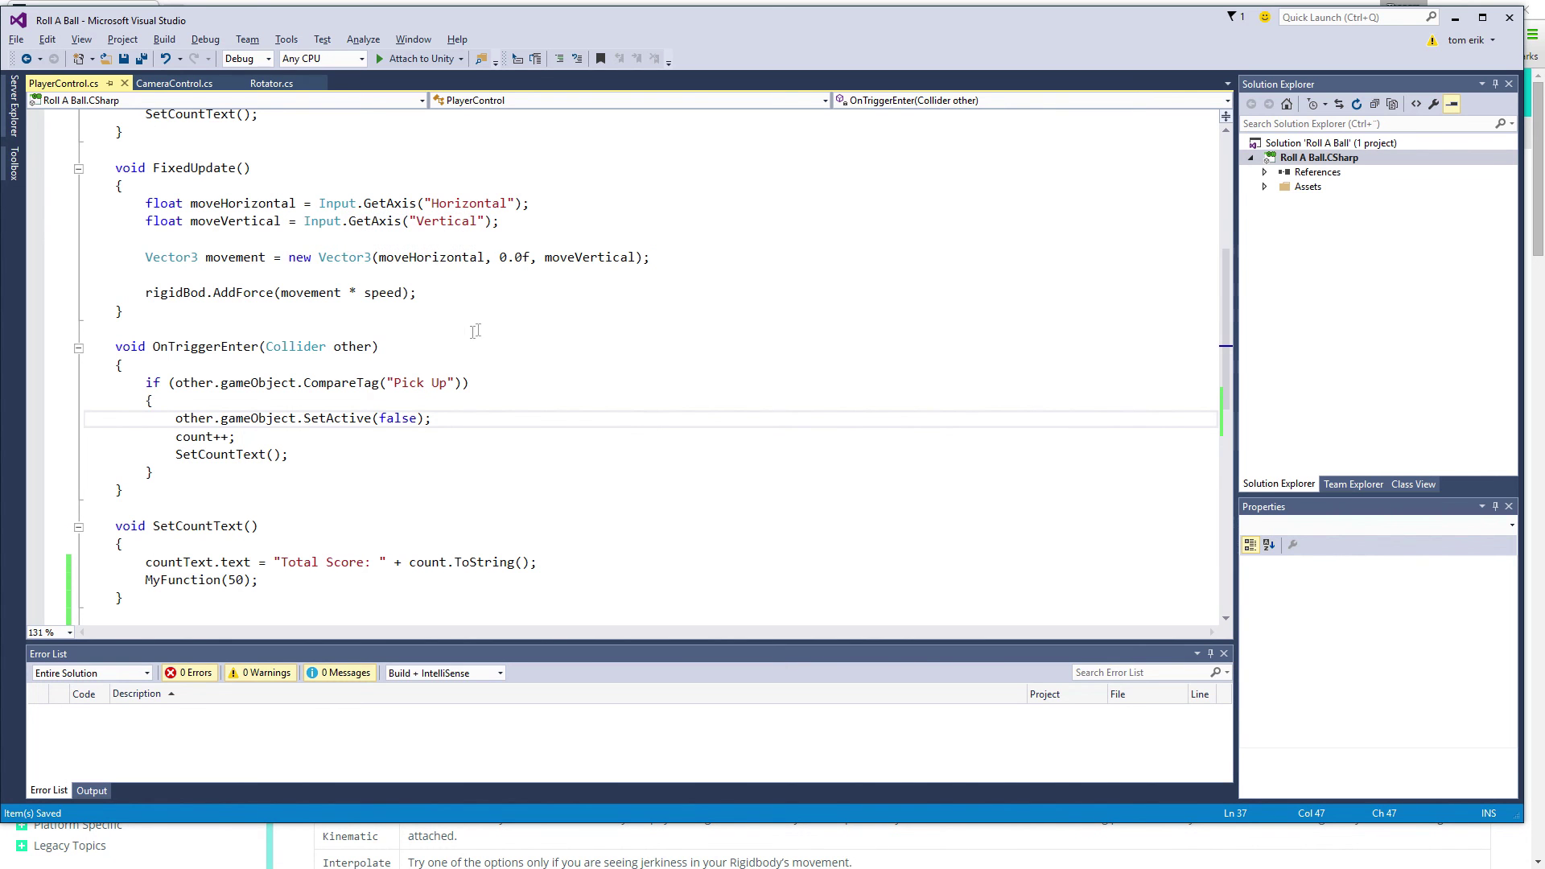
pyautogui.click(387, 240)
# Replace all whole-word occurrences of count with countInt in PlayerControl.cs
pyautogui.scroll(6, 386, 245)
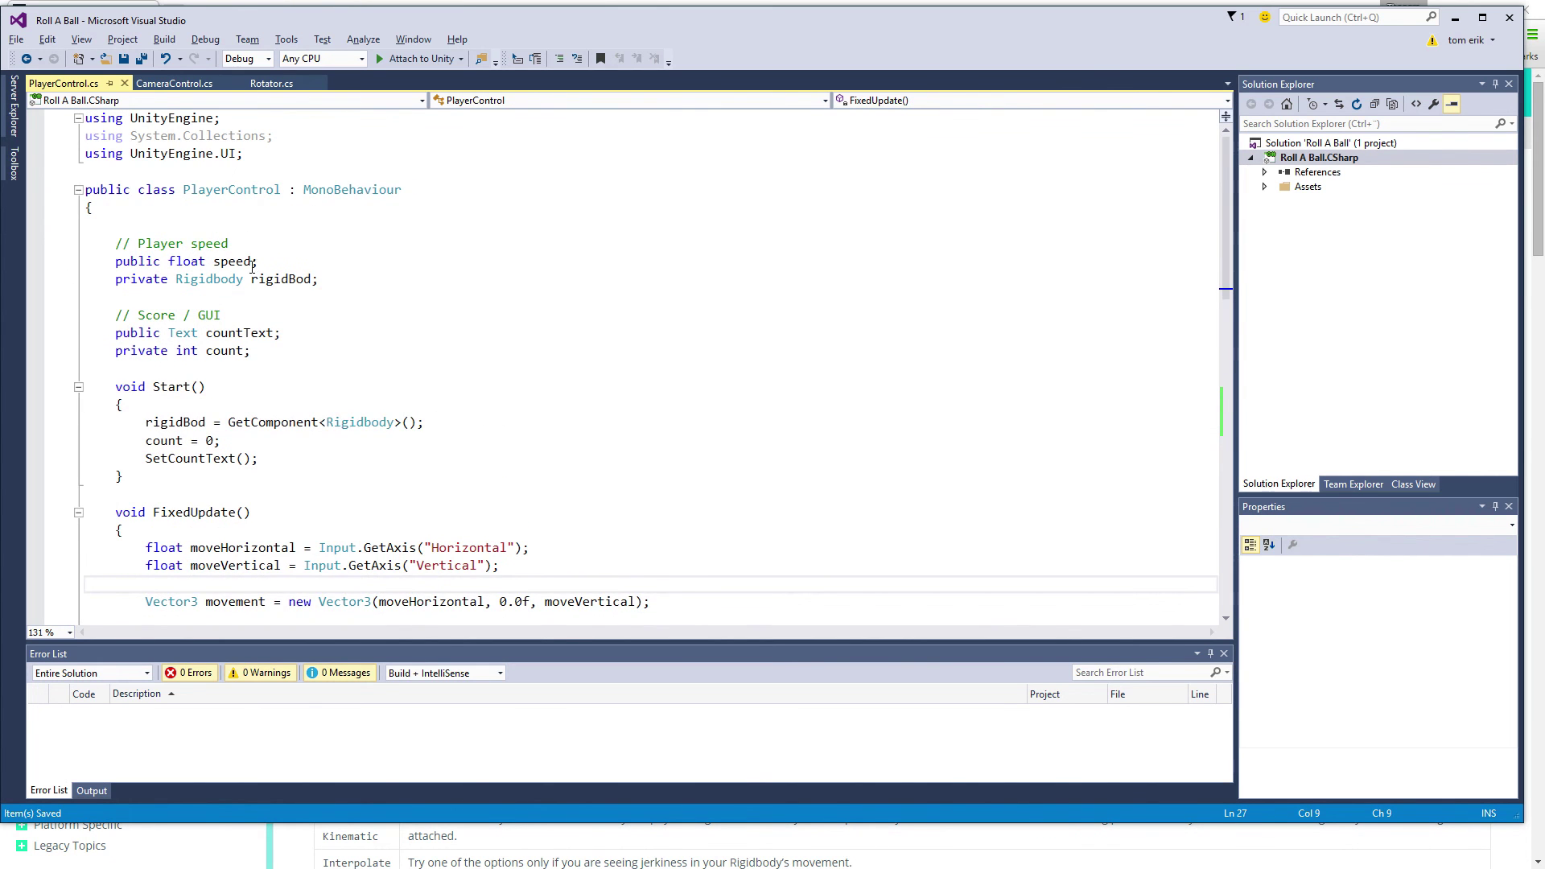
pyautogui.click(233, 334)
pyautogui.click(241, 351)
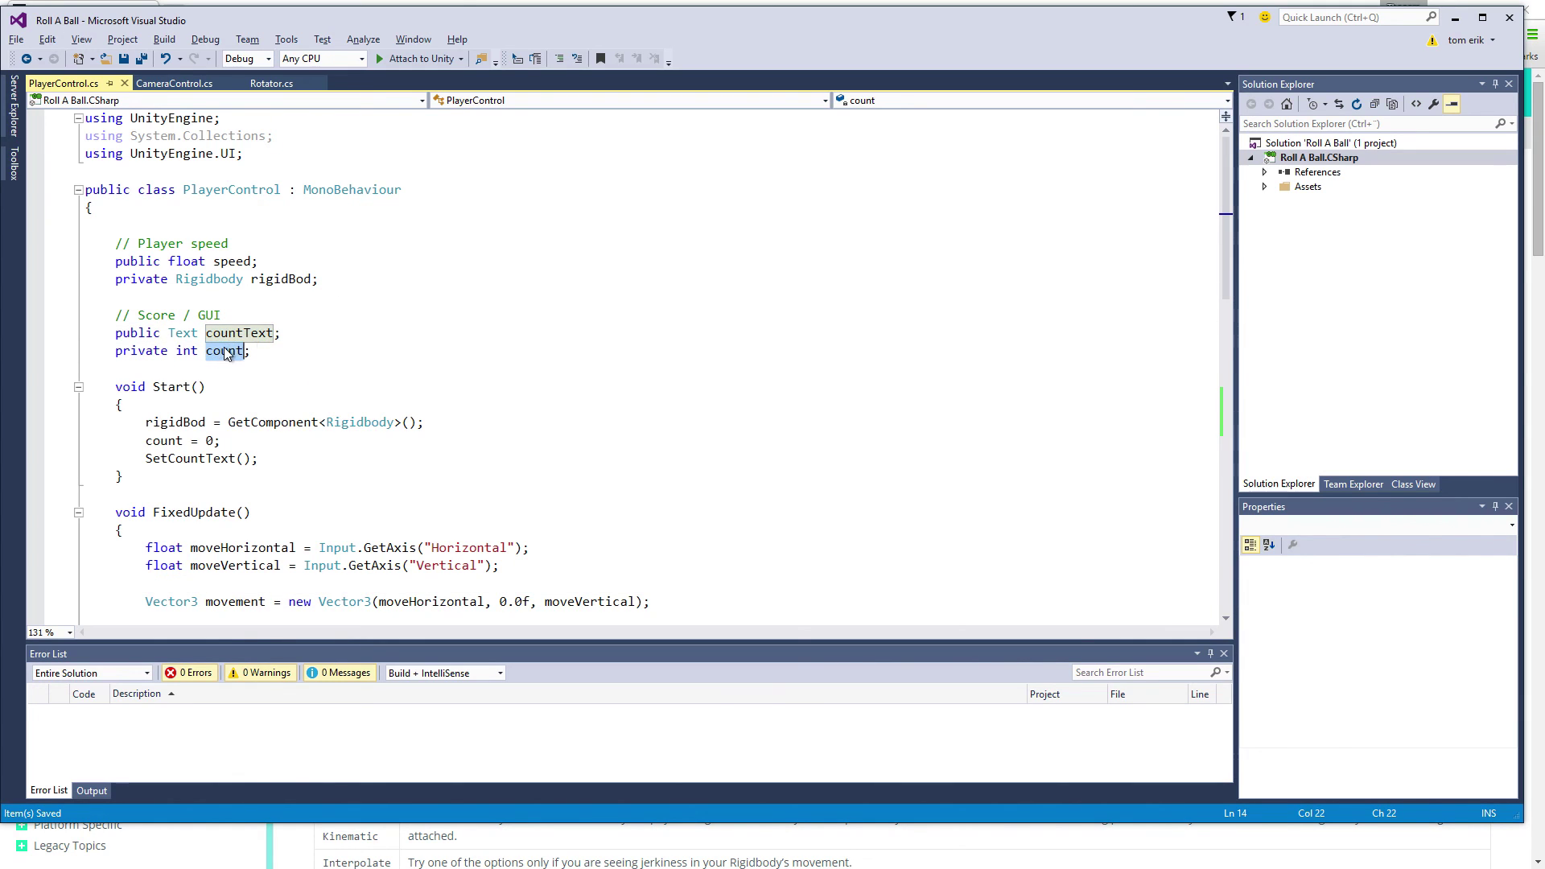
pyautogui.click(525, 352)
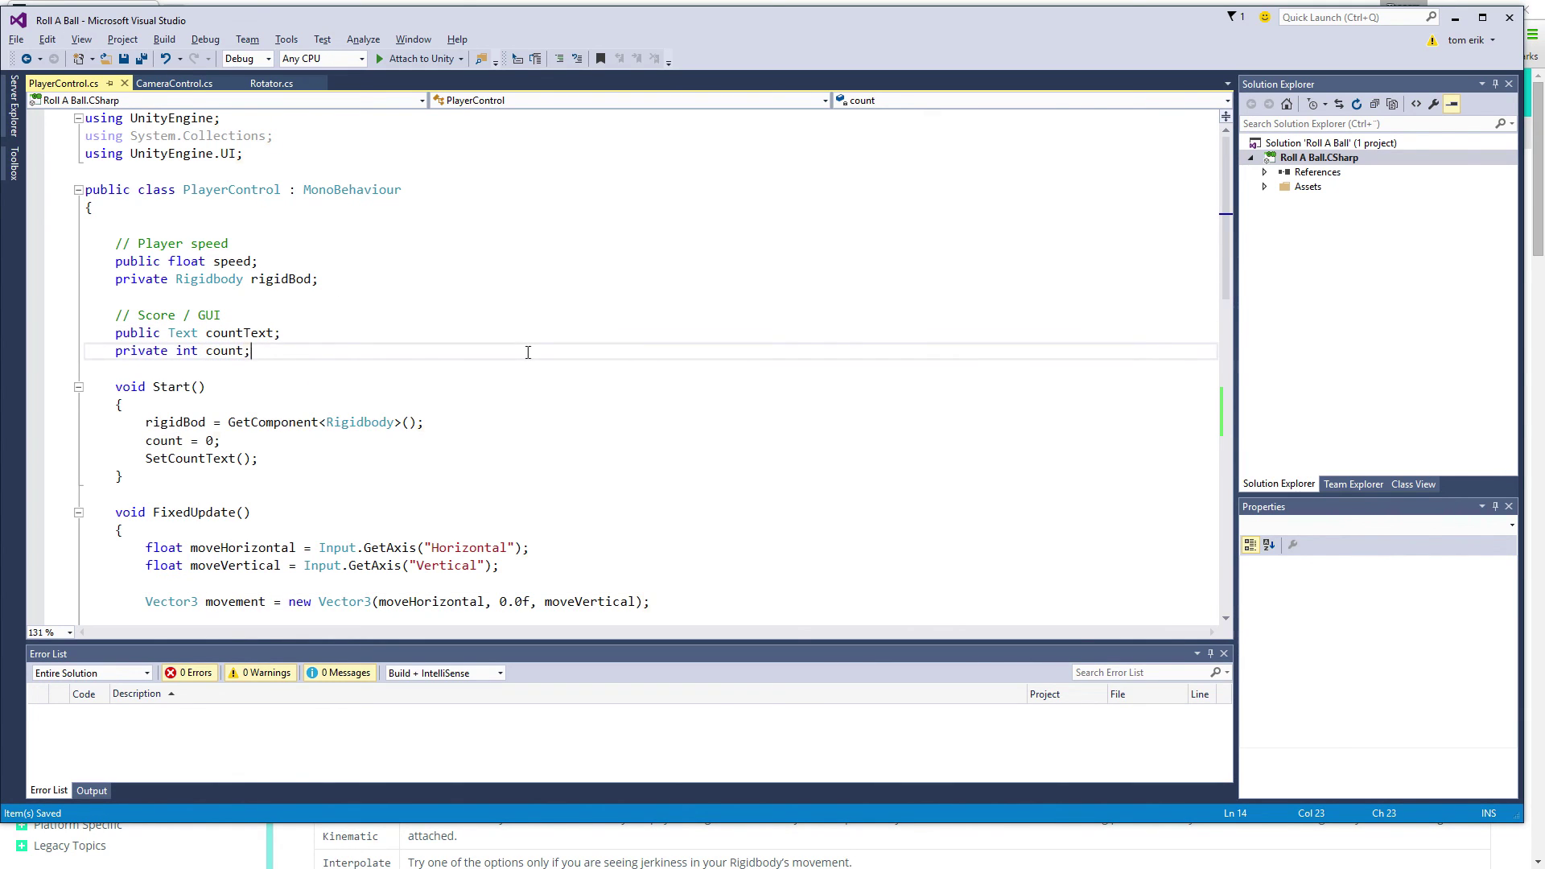
pyautogui.hotkey('ctrl', 'f')
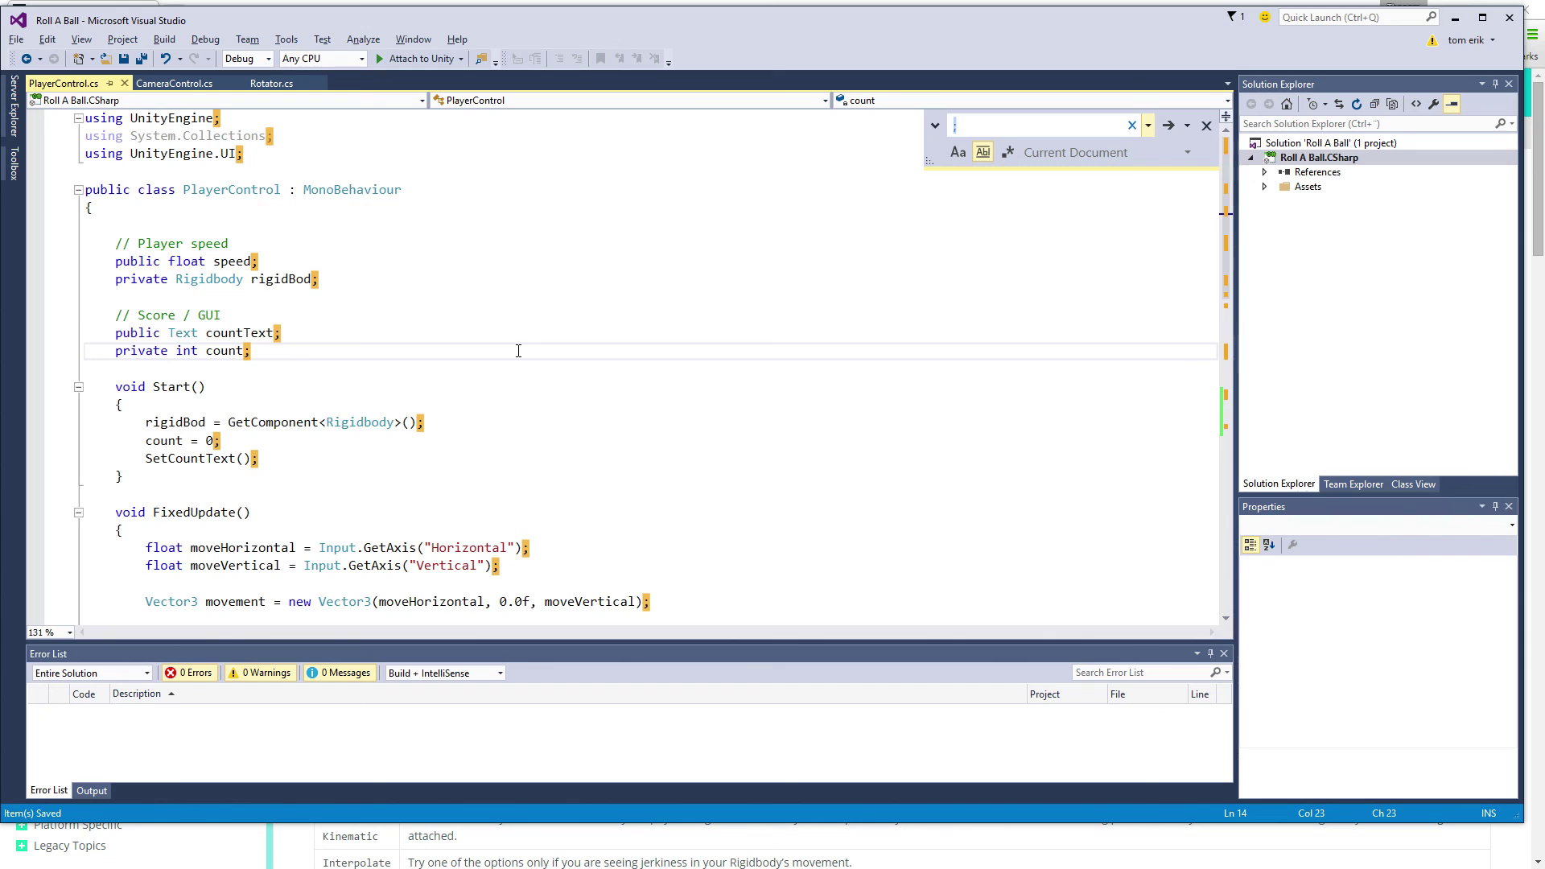
pyautogui.write('count')
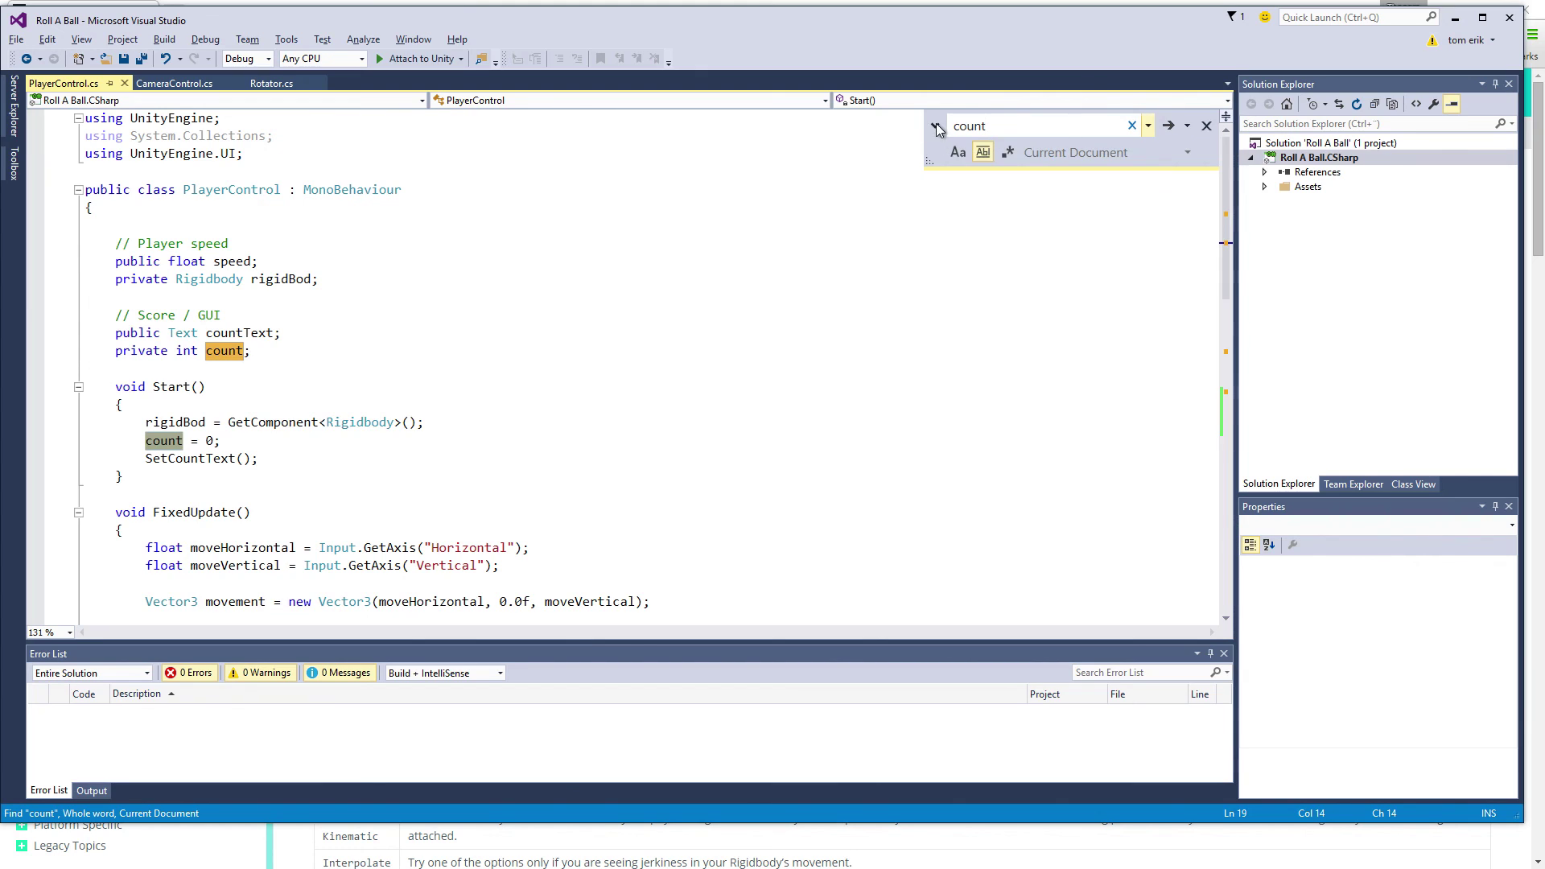
pyautogui.click(935, 126)
pyautogui.click(1025, 153)
pyautogui.write('count')
pyautogui.write('t')
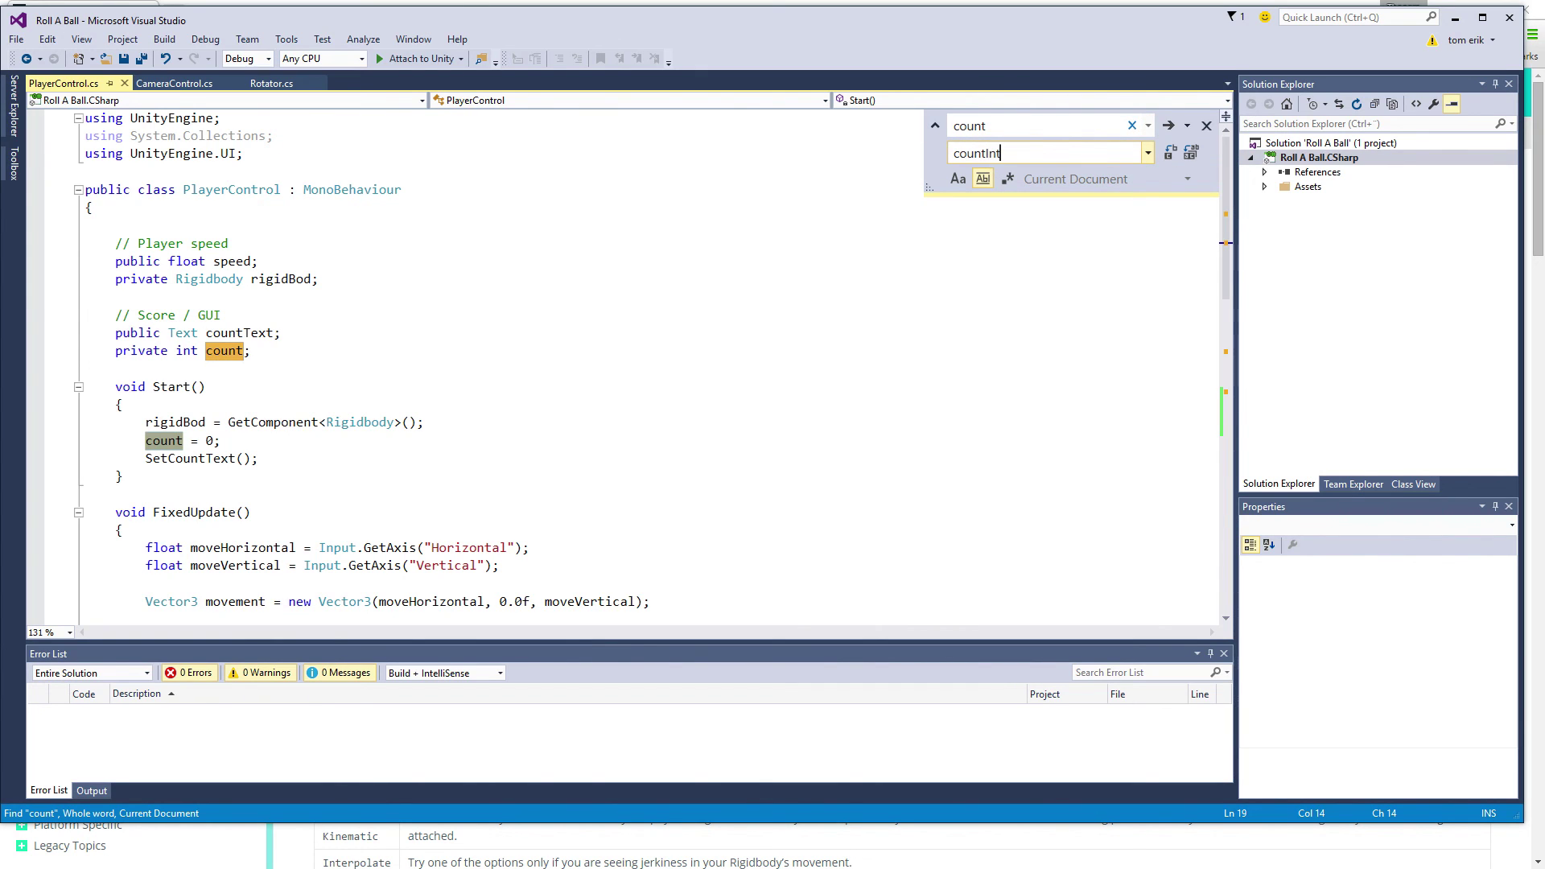
pyautogui.click(1189, 153)
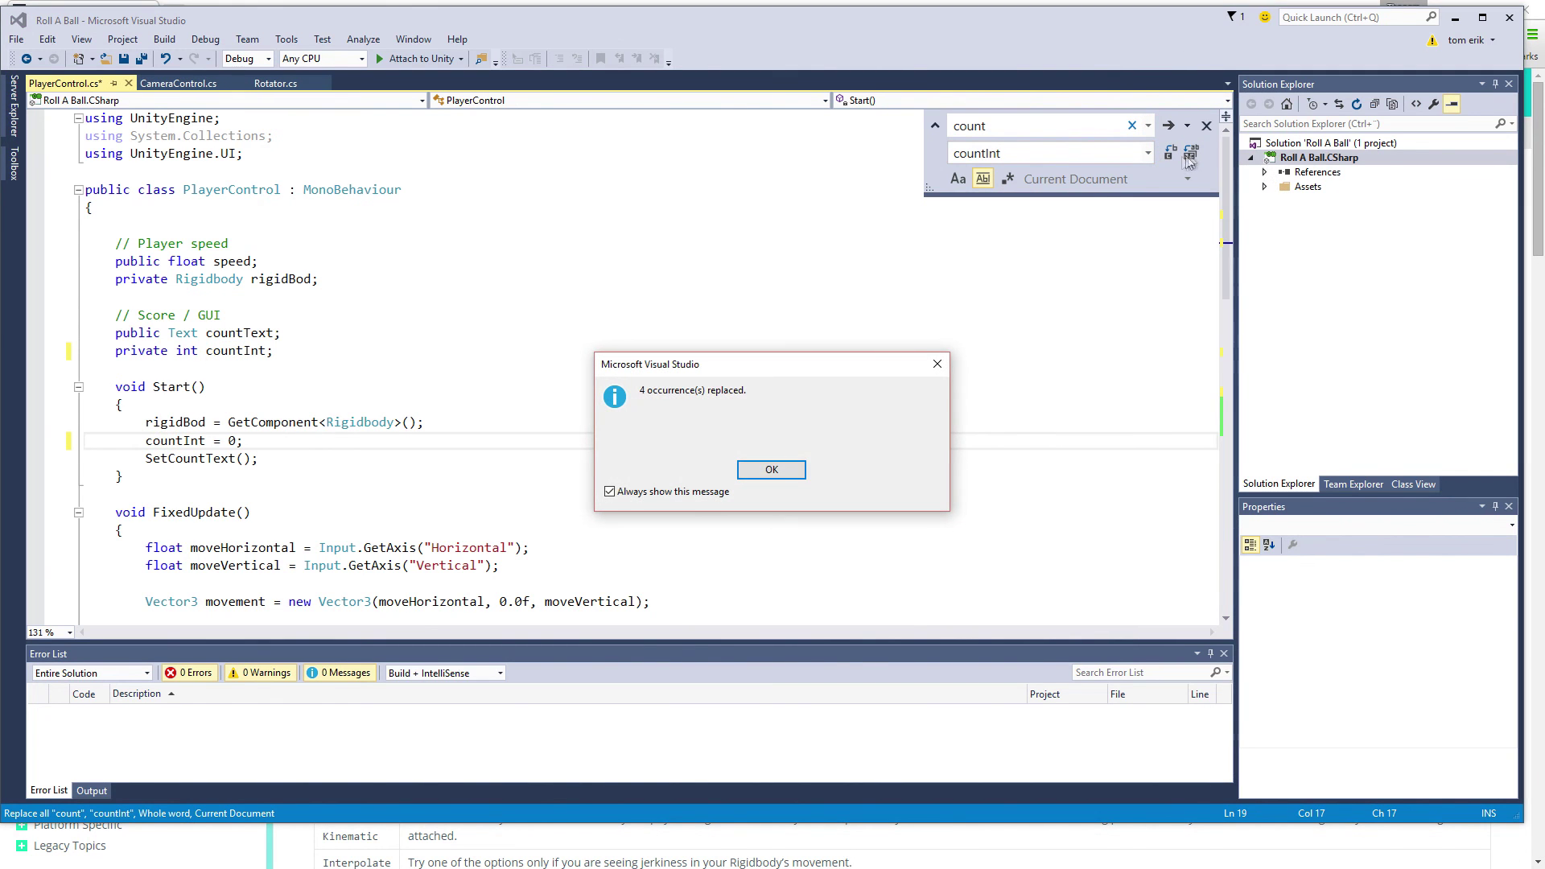
# Dismiss the four-replacements message and confirm the countText declaration is unchanged
pyautogui.click(771, 470)
pyautogui.scroll(-10, 698, 411)
pyautogui.scroll(5, 698, 412)
pyautogui.scroll(2, 697, 411)
pyautogui.click(216, 171)
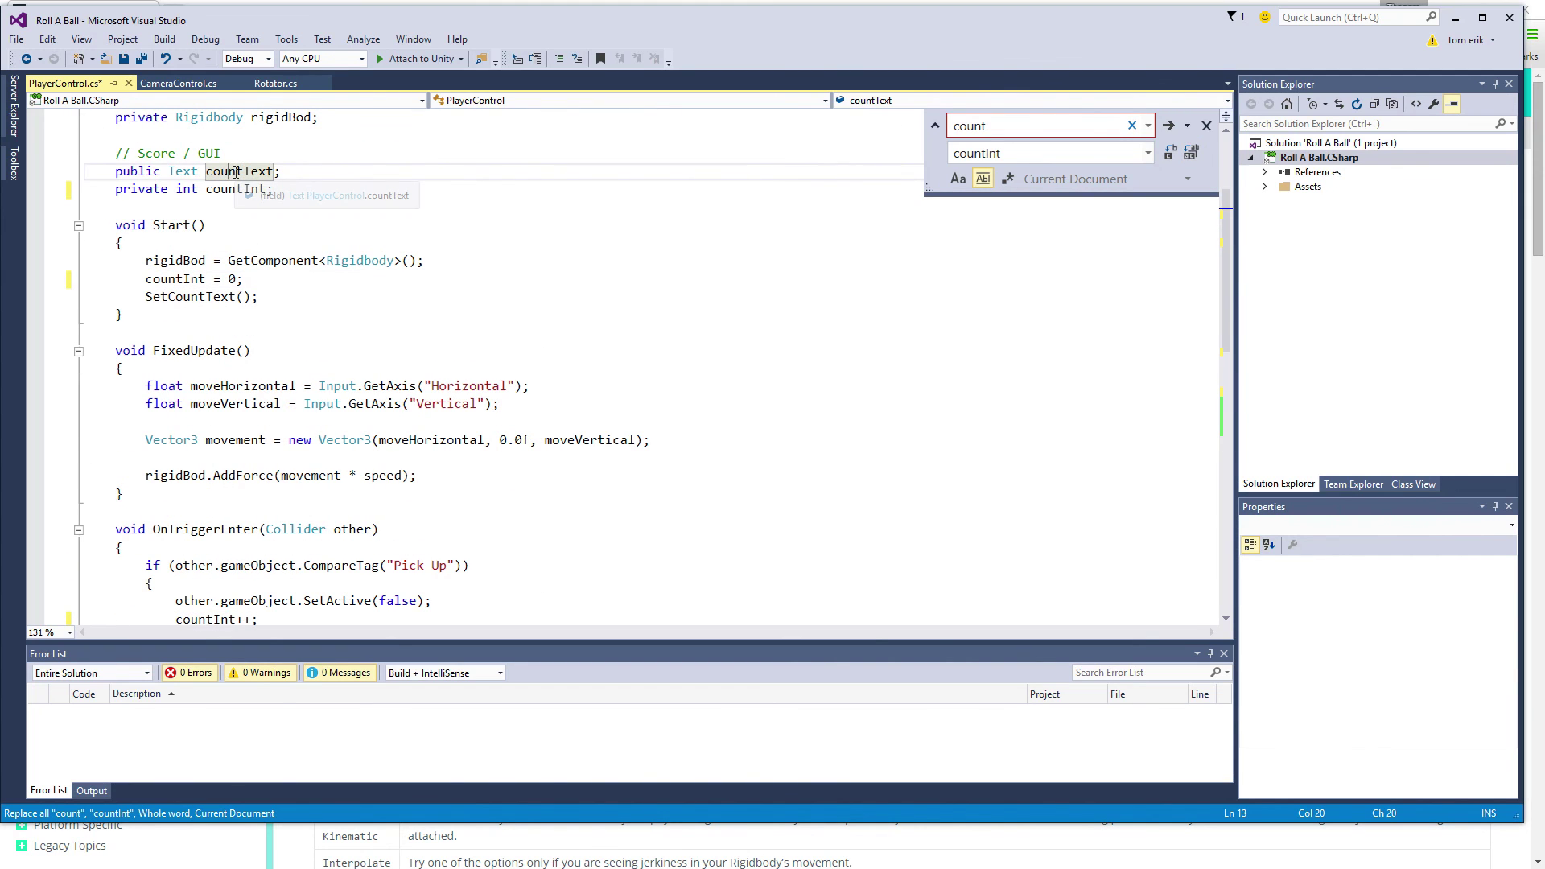
pyautogui.click(205, 172)
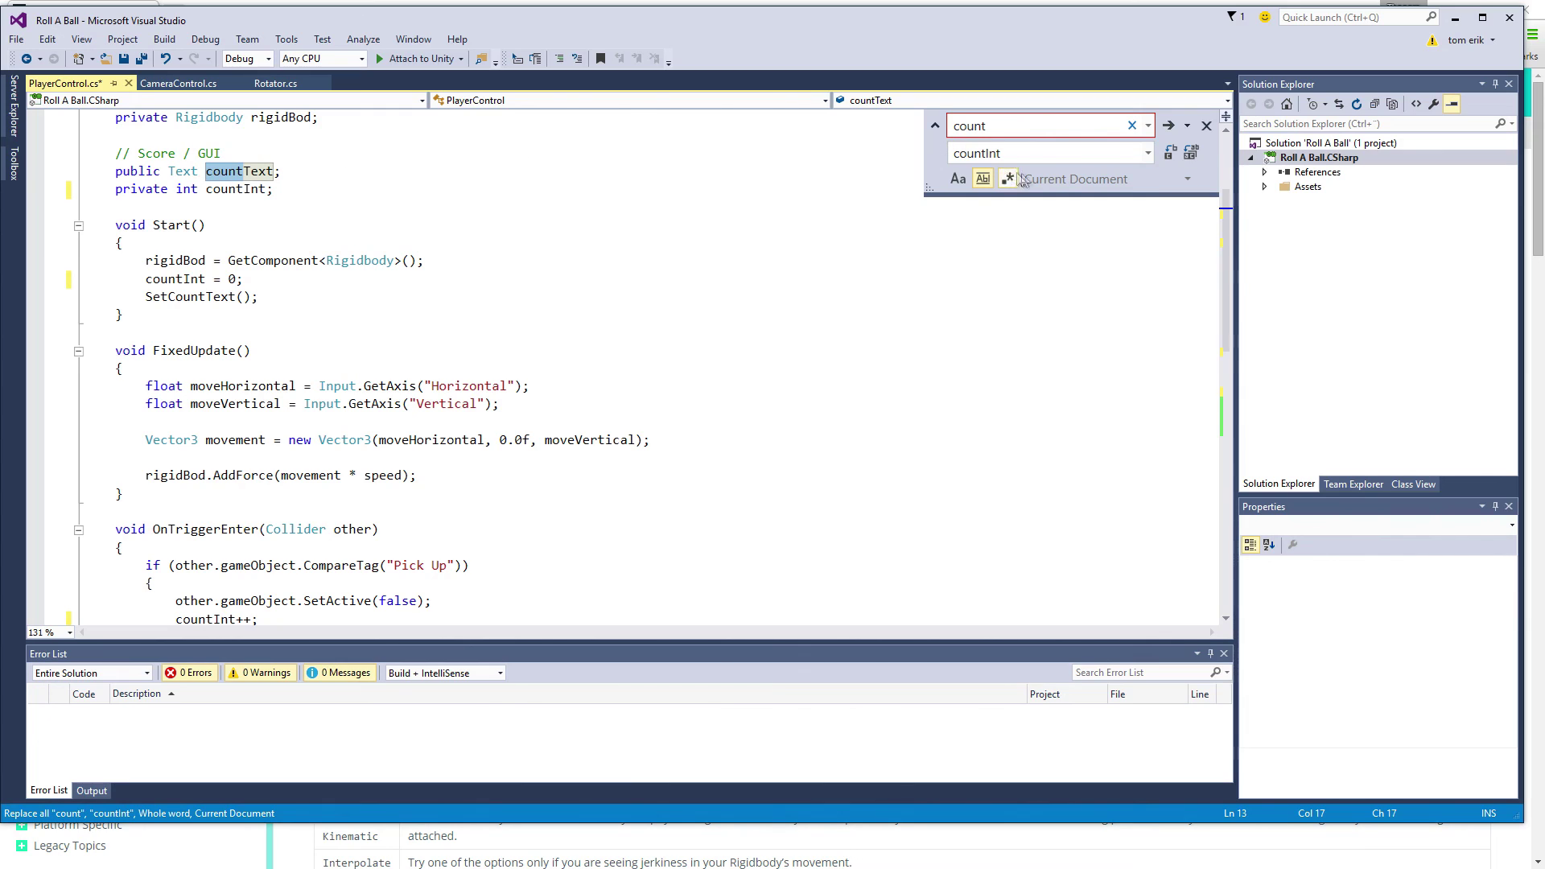
# Toggle Match case and Whole word to compare matches, then clear the Find box
pyautogui.click(957, 179)
pyautogui.click(983, 179)
pyautogui.click(958, 178)
pyautogui.click(983, 179)
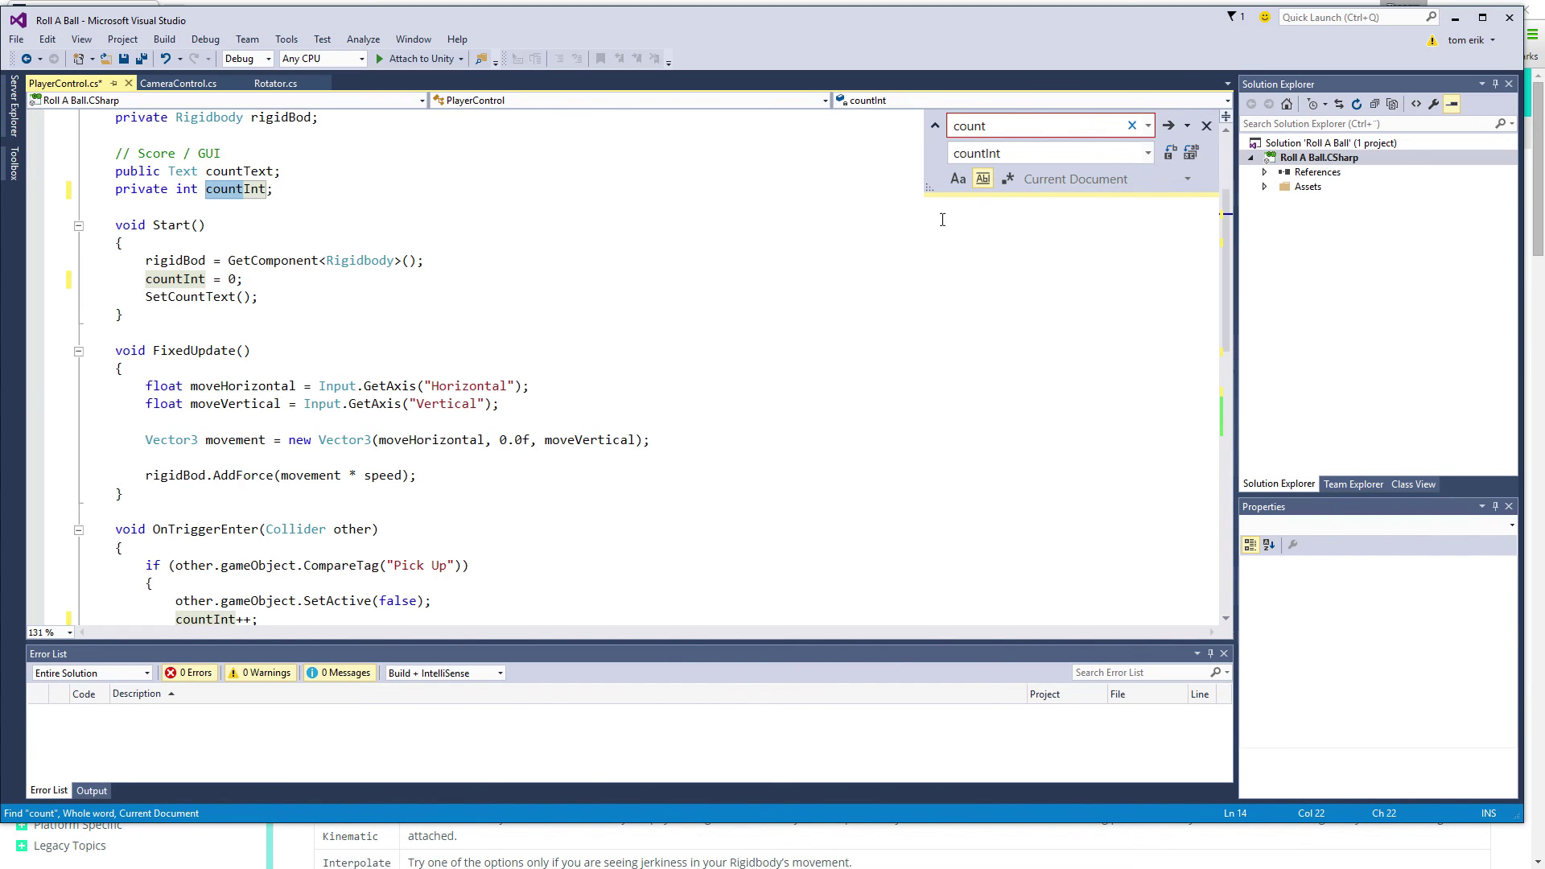
pyautogui.click(1132, 126)
pyautogui.click(828, 229)
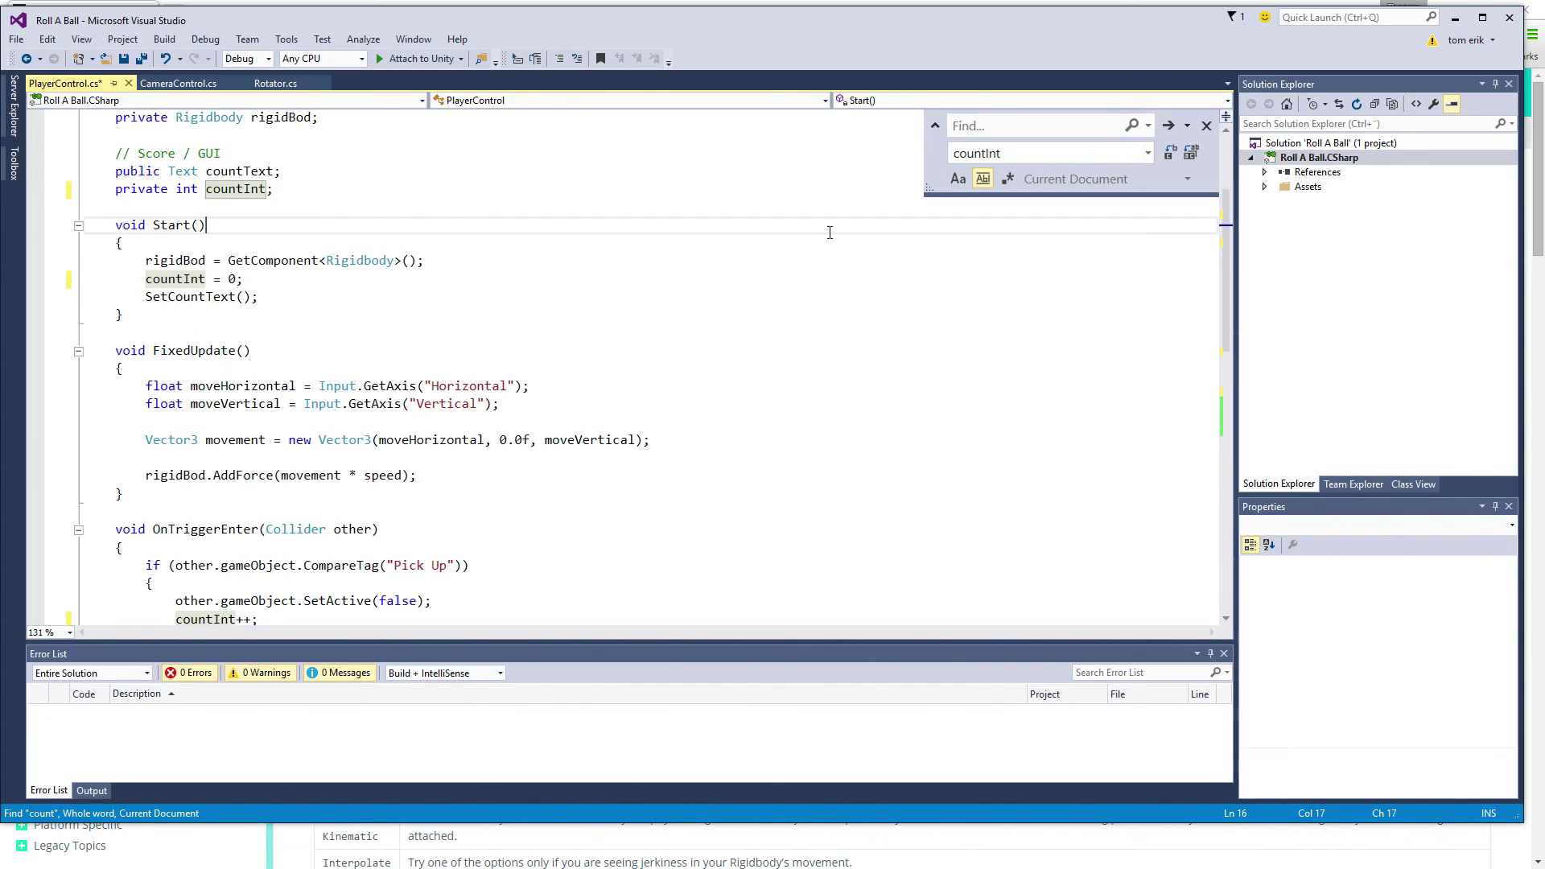
pyautogui.scroll(-9, 809, 231)
pyautogui.scroll(6, 810, 230)
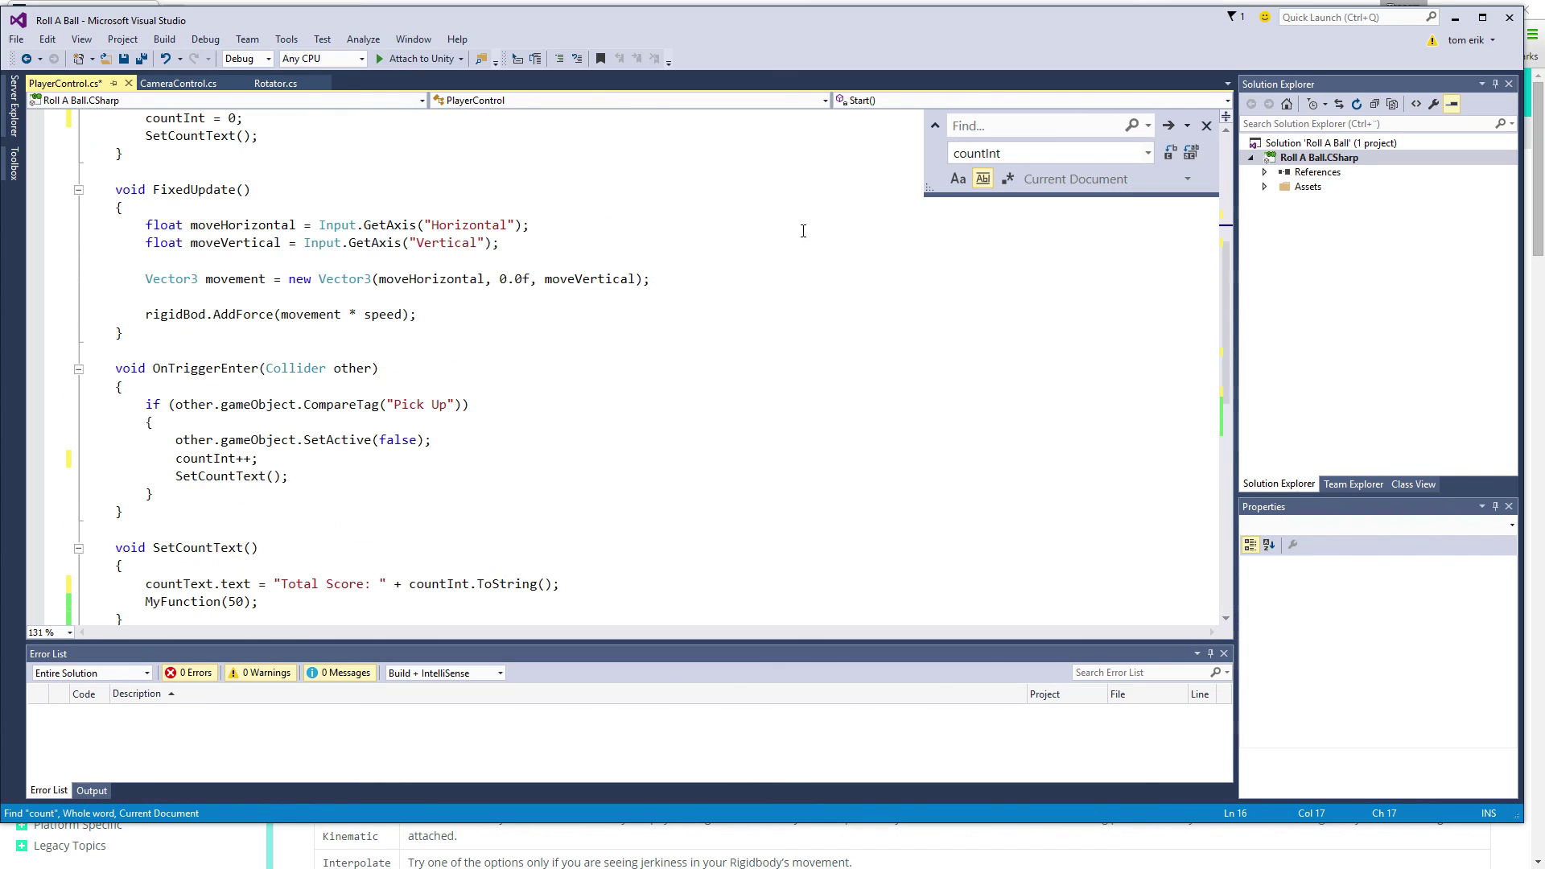